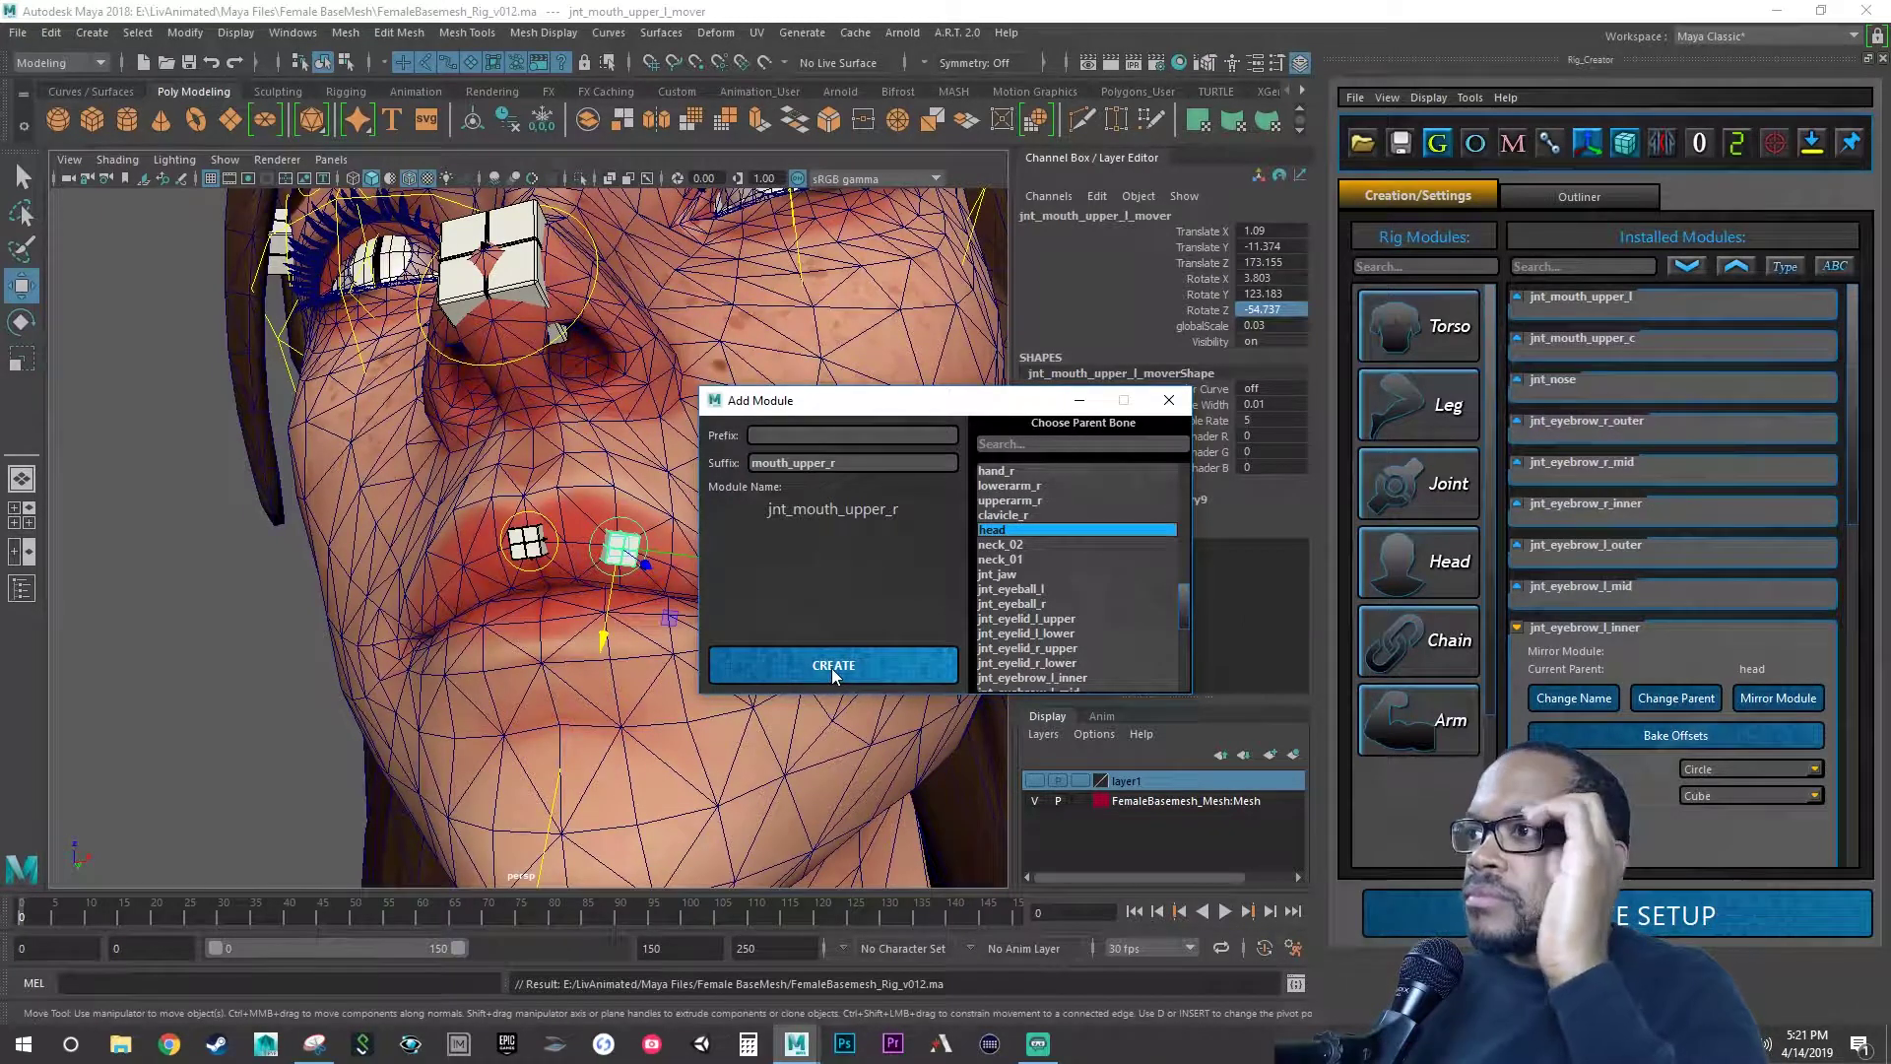
# - Create the mouth_upper_r joint module under the head bone and bring its mover up beside the face
pyautogui.click(833, 670)
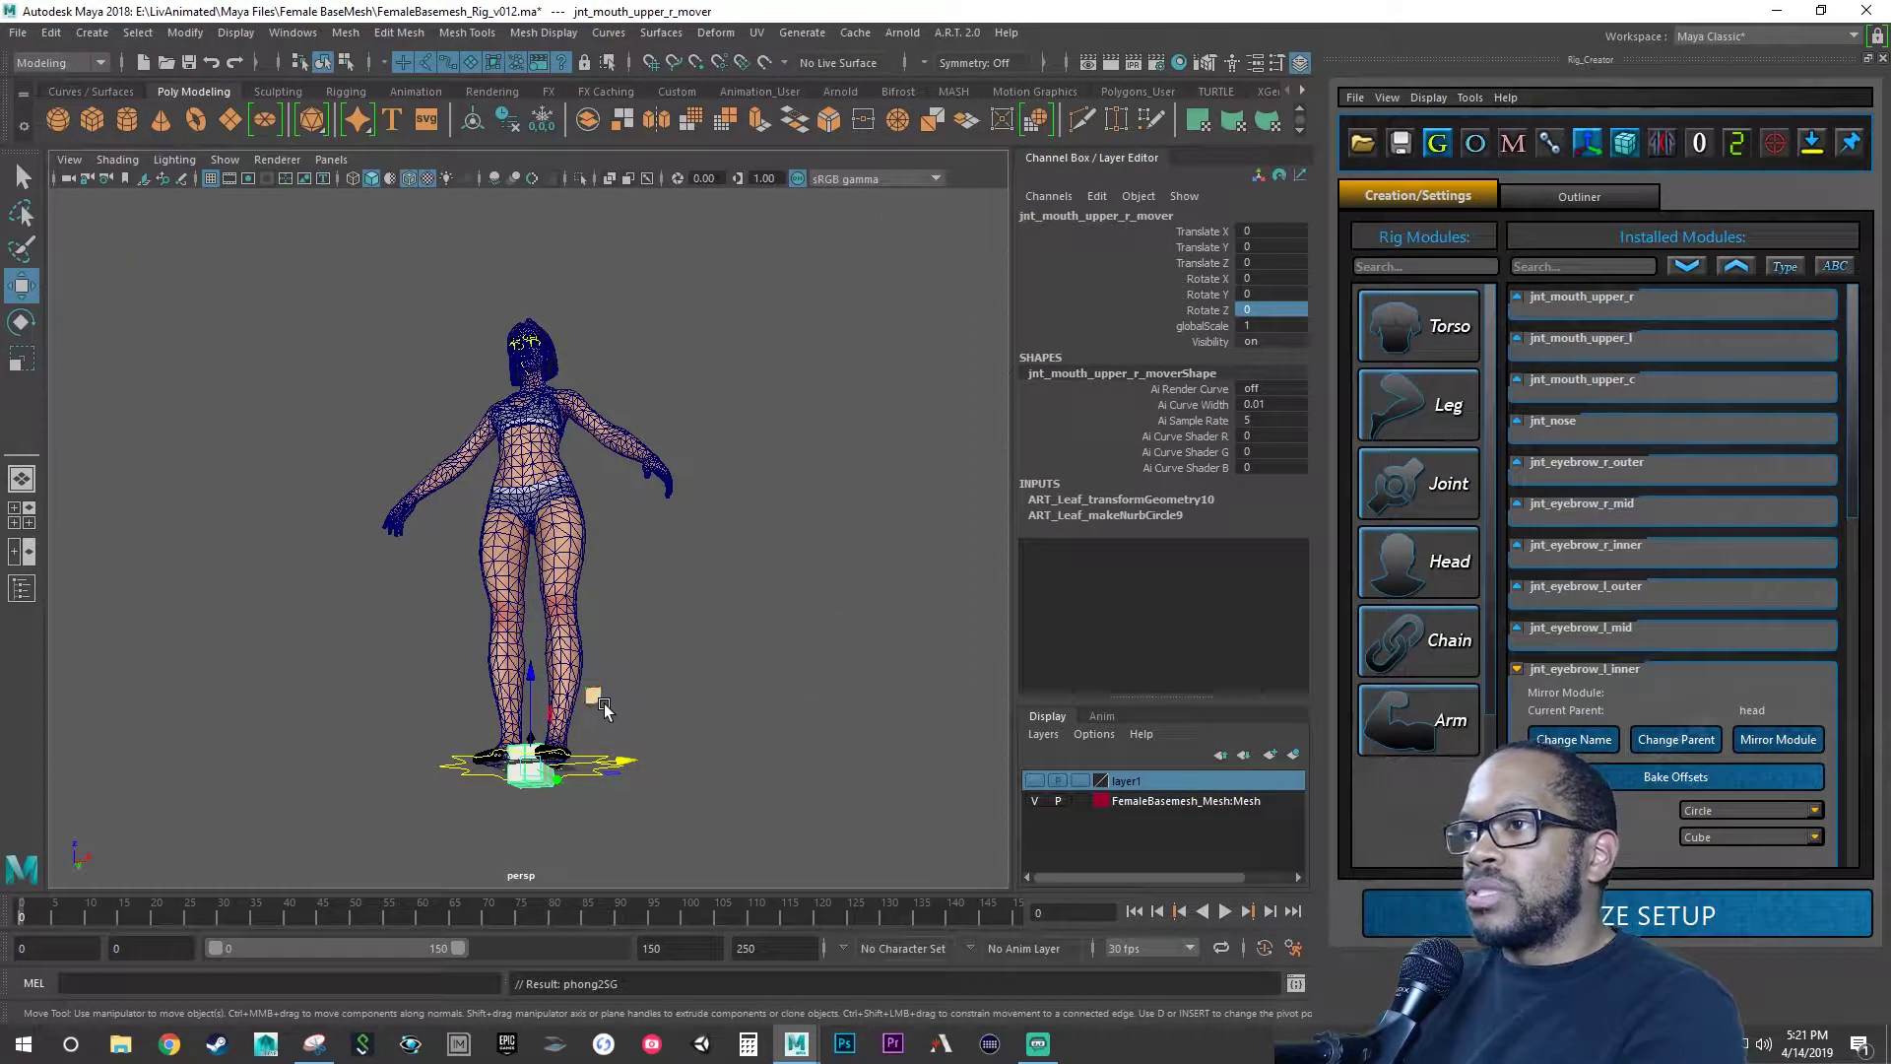
pyautogui.keyDown('alt'); pyautogui.moveTo(604, 705); pyautogui.dragTo(543, 323); pyautogui.keyUp('alt')
pyautogui.keyDown('alt'); pyautogui.moveTo(543, 325); pyautogui.dragTo(680, 581, button='right'); pyautogui.keyUp('alt')
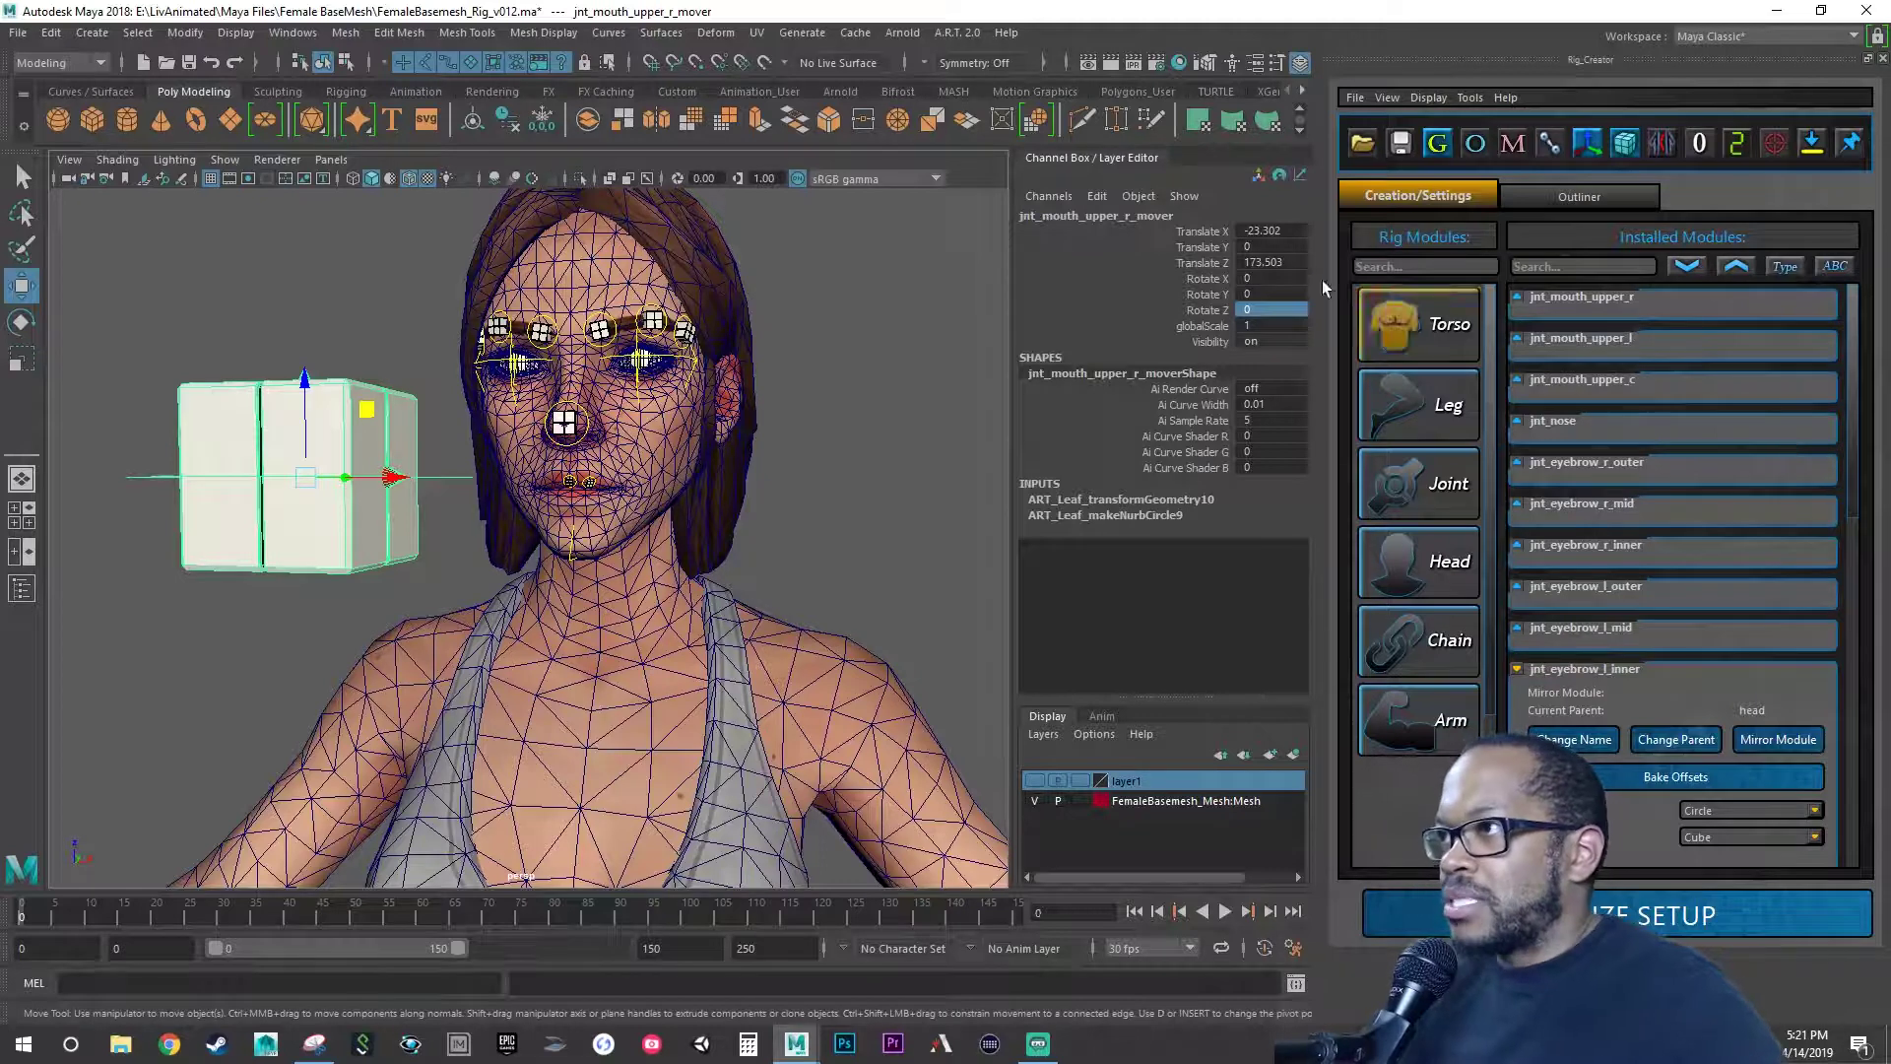
# - Set the mouth_upper_r mover's Translate X to 0, Translate Y to -11.799 and Translate Z to 173.257
pyautogui.click(1267, 231)
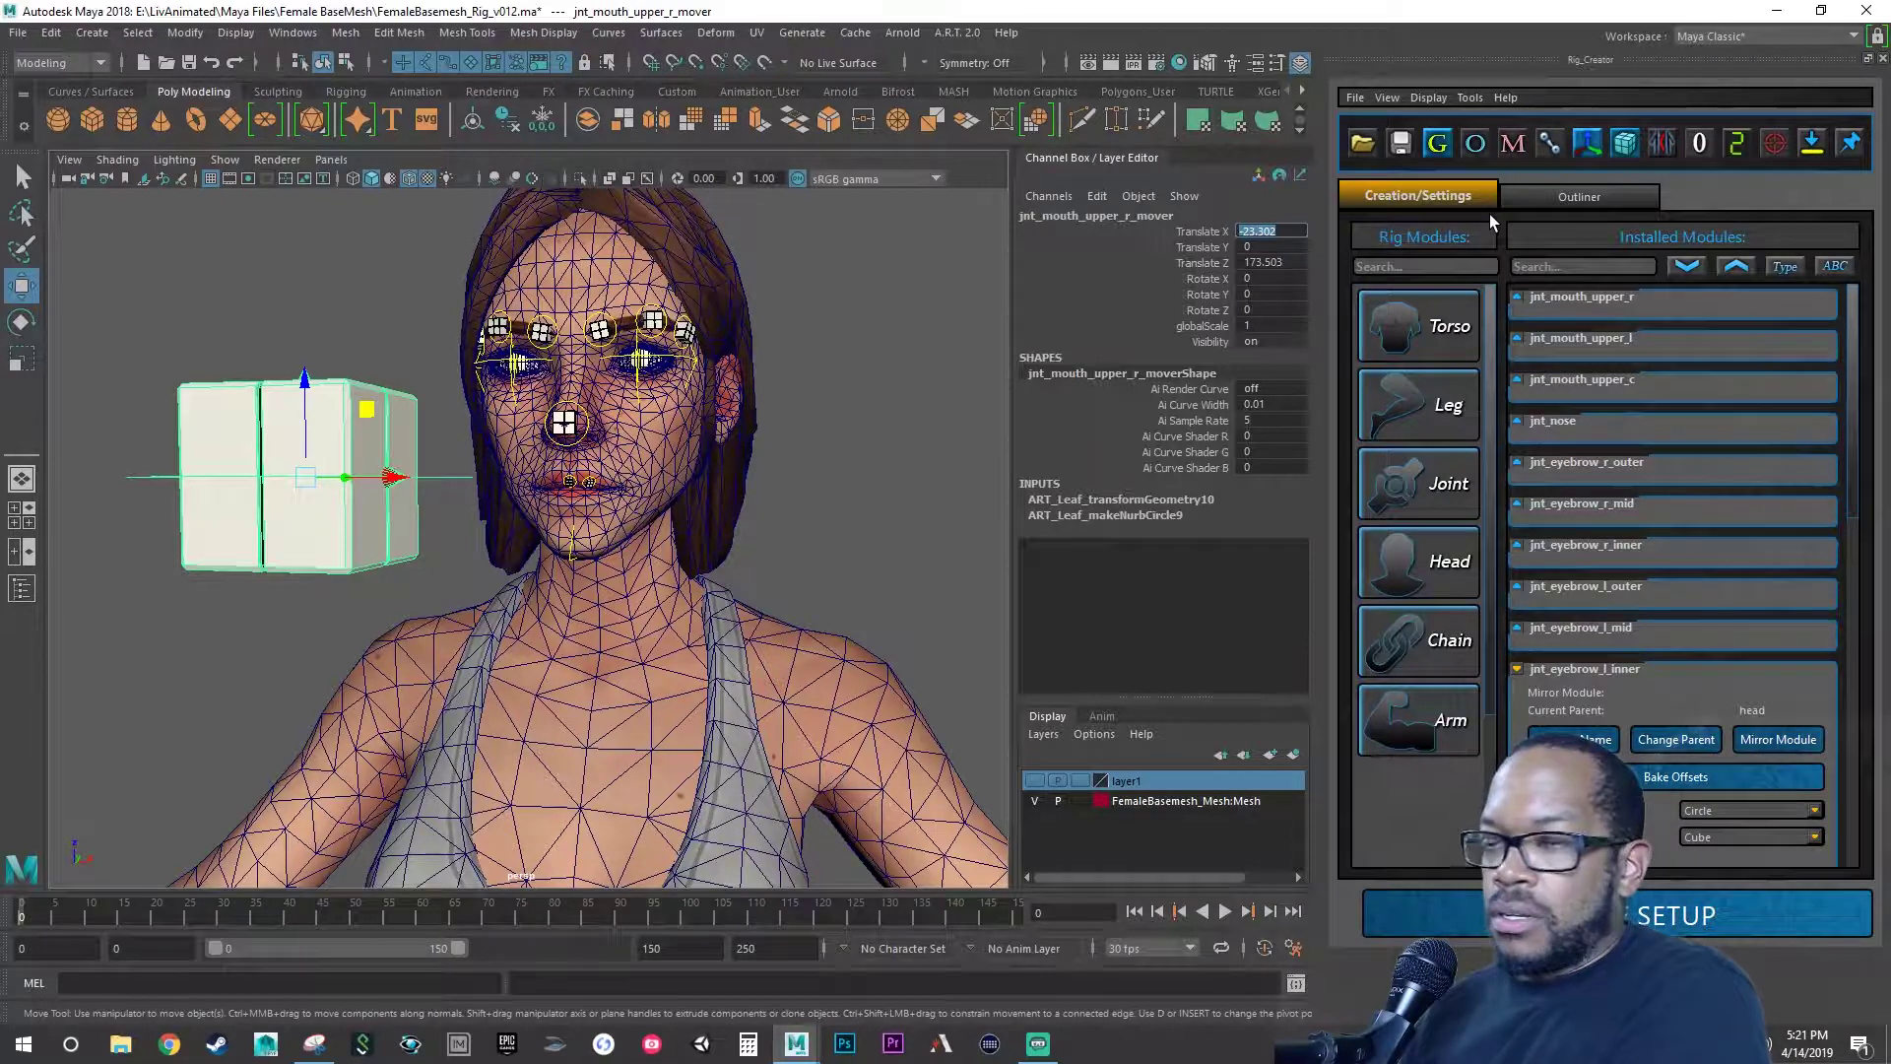
pyautogui.write('0')
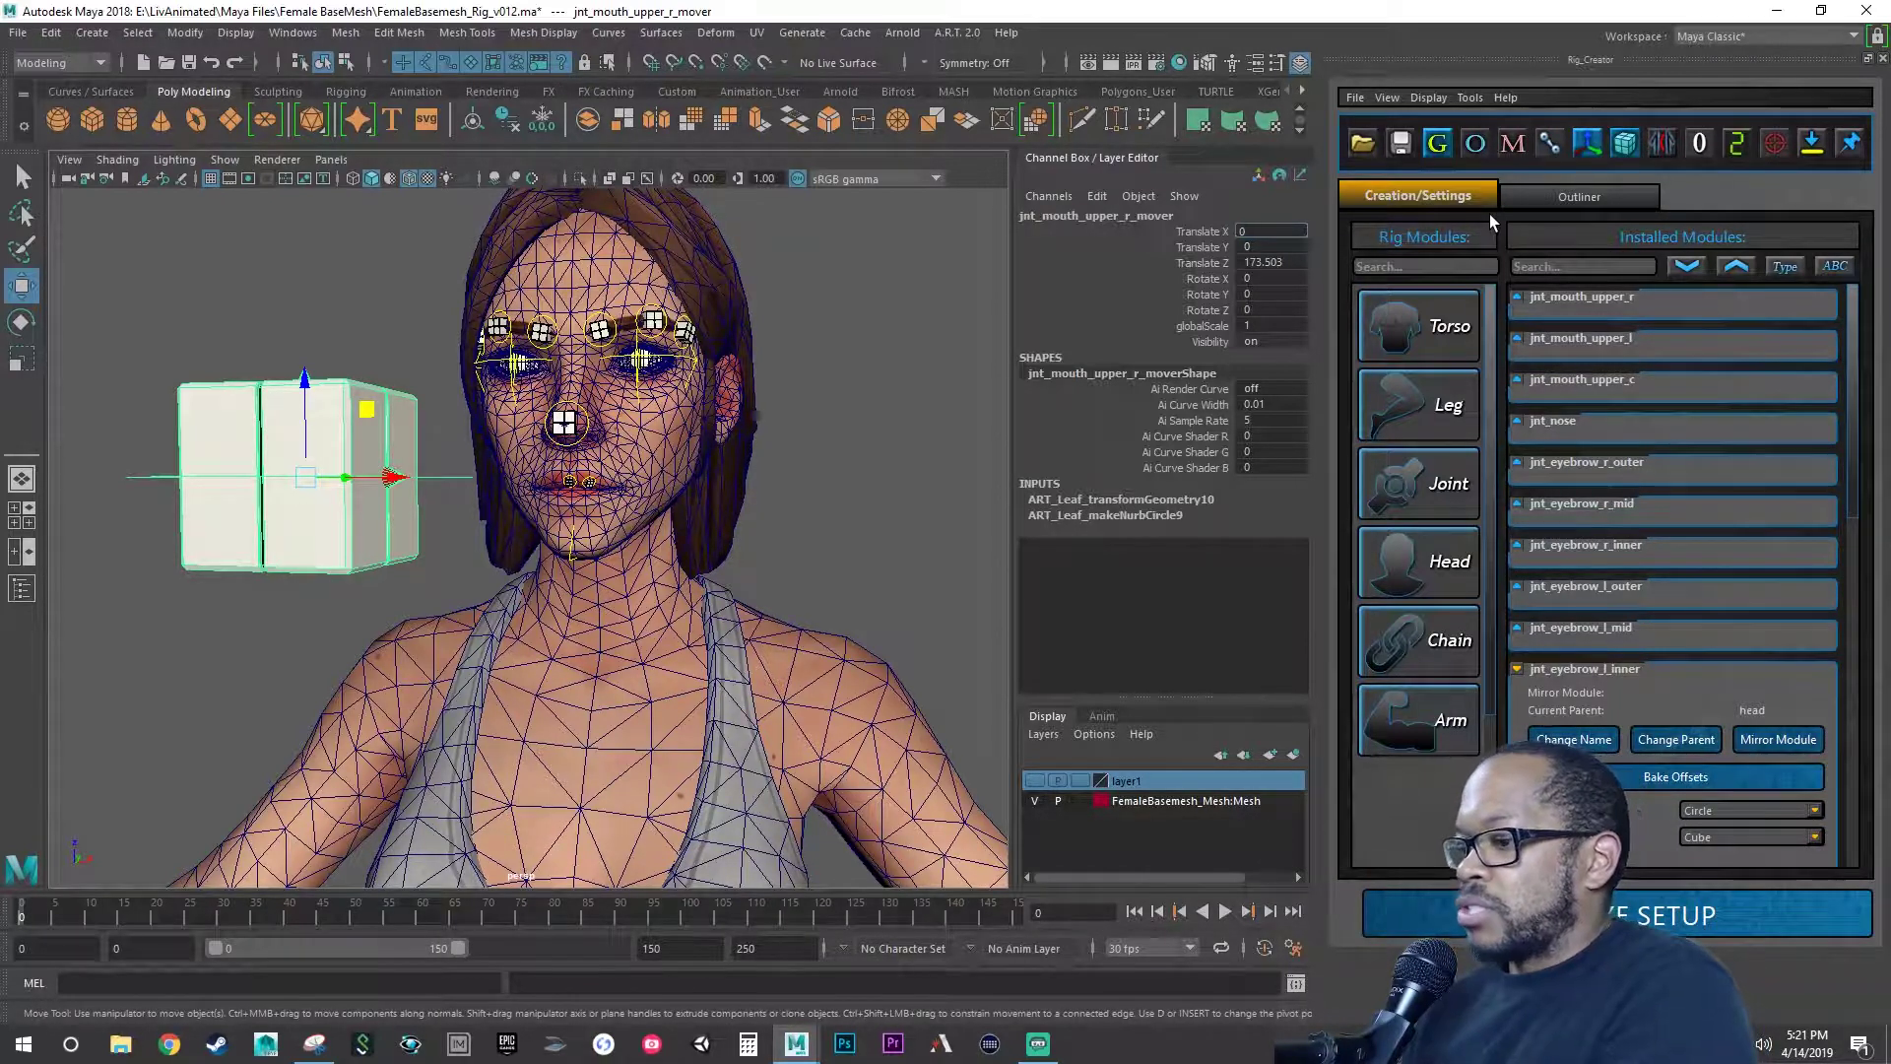
pyautogui.press('Tab')
pyautogui.write('-')
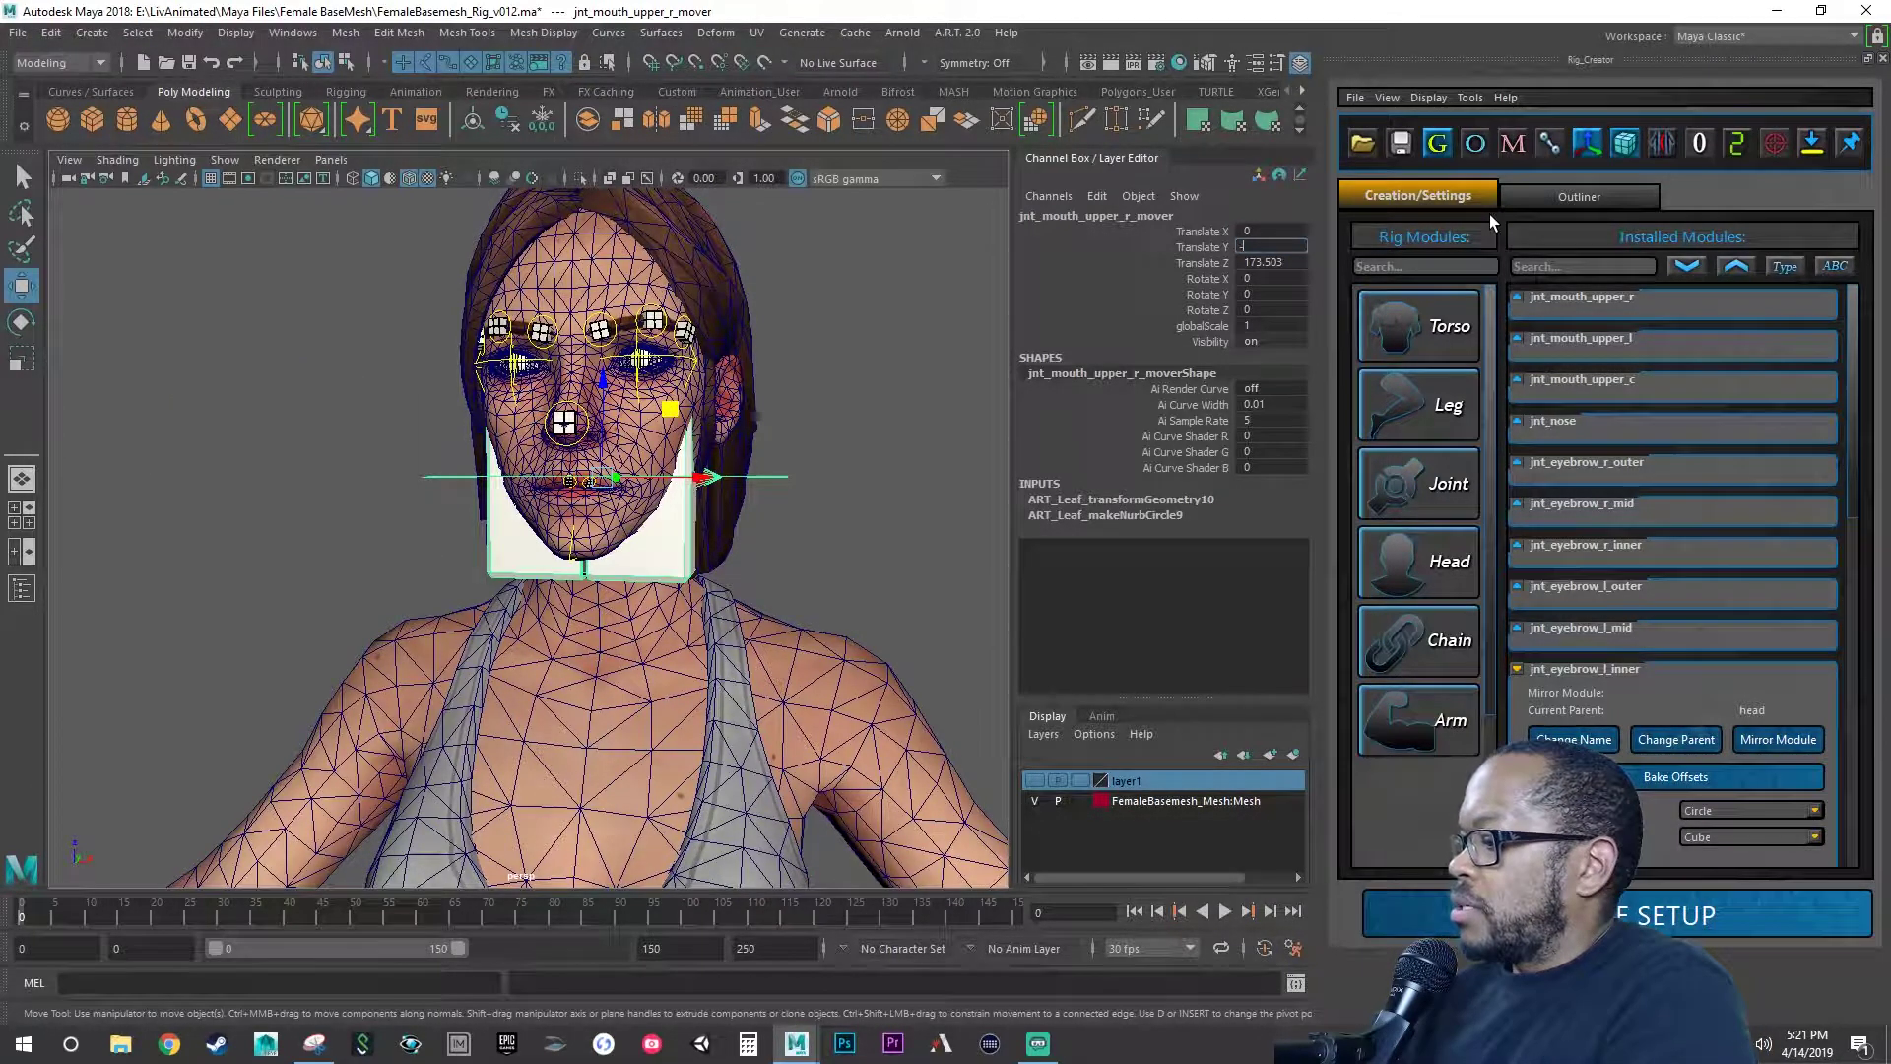
pyautogui.write('11.799')
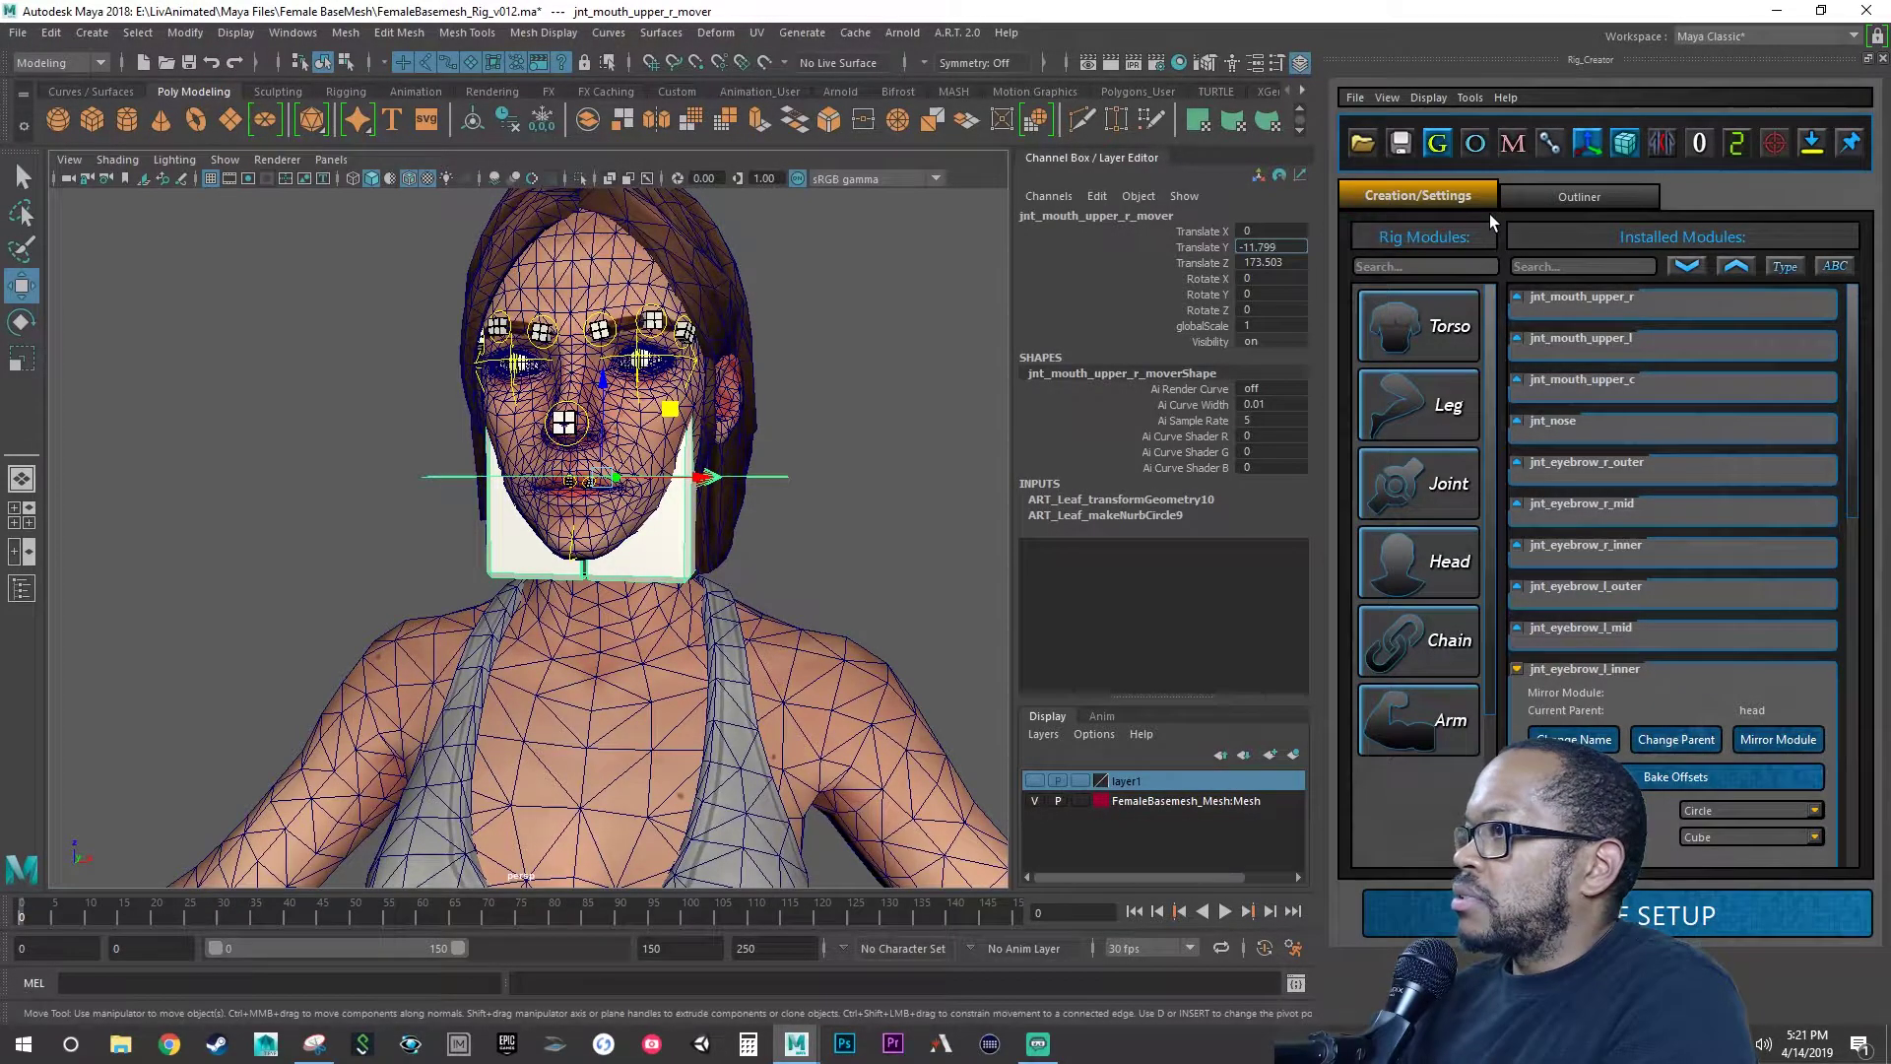
pyautogui.press('Tab')
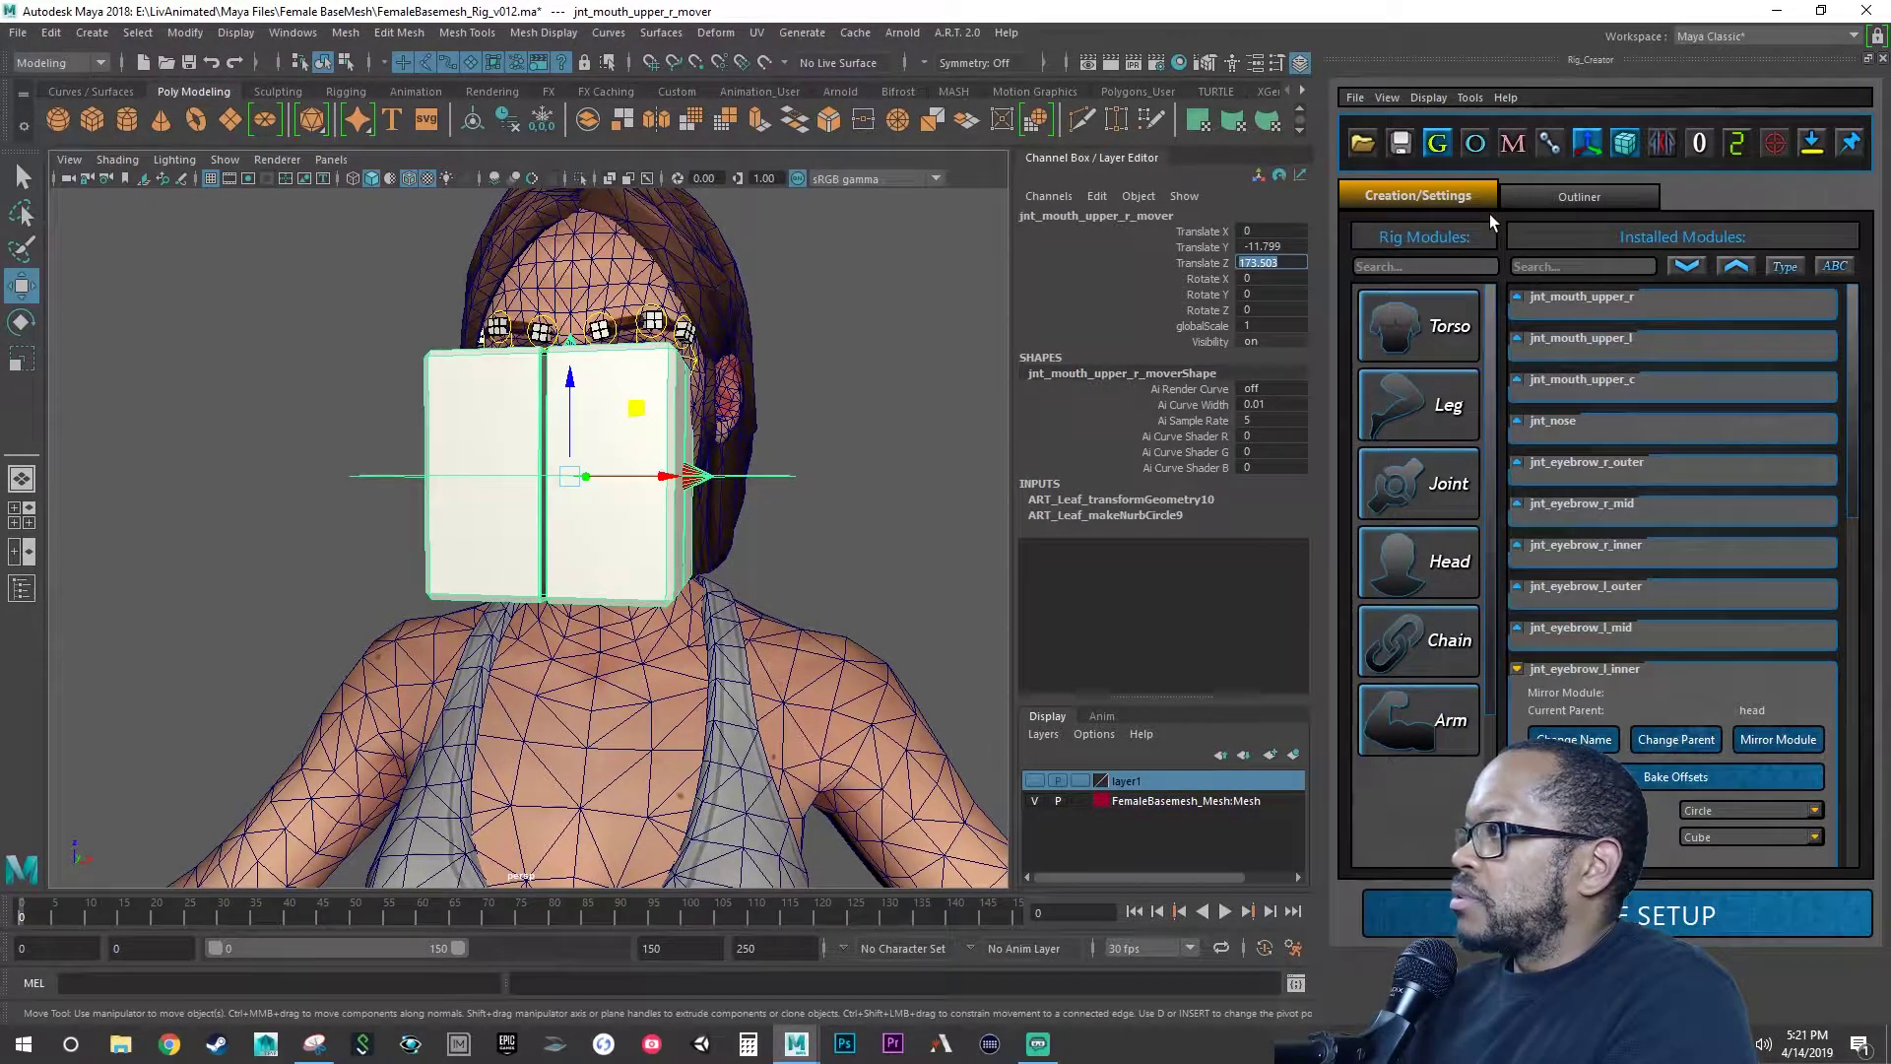
pyautogui.write('173')
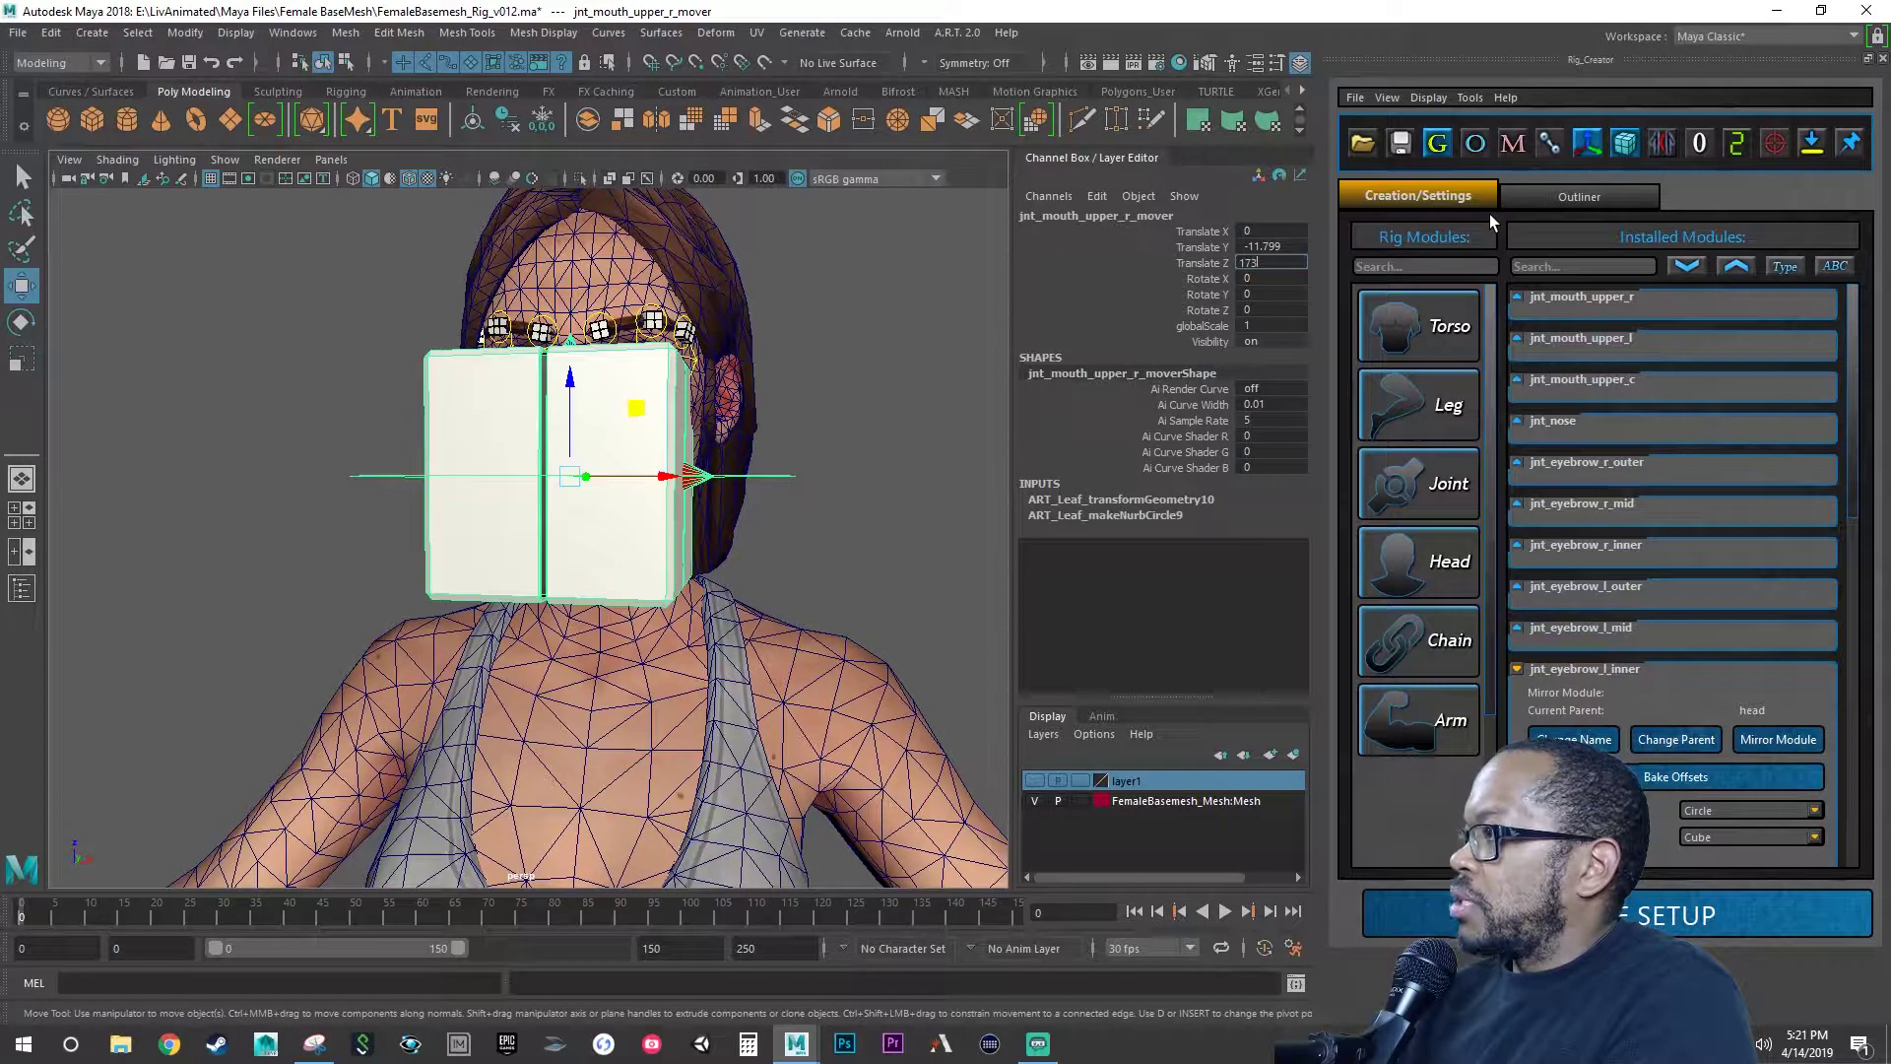
pyautogui.write('.25')
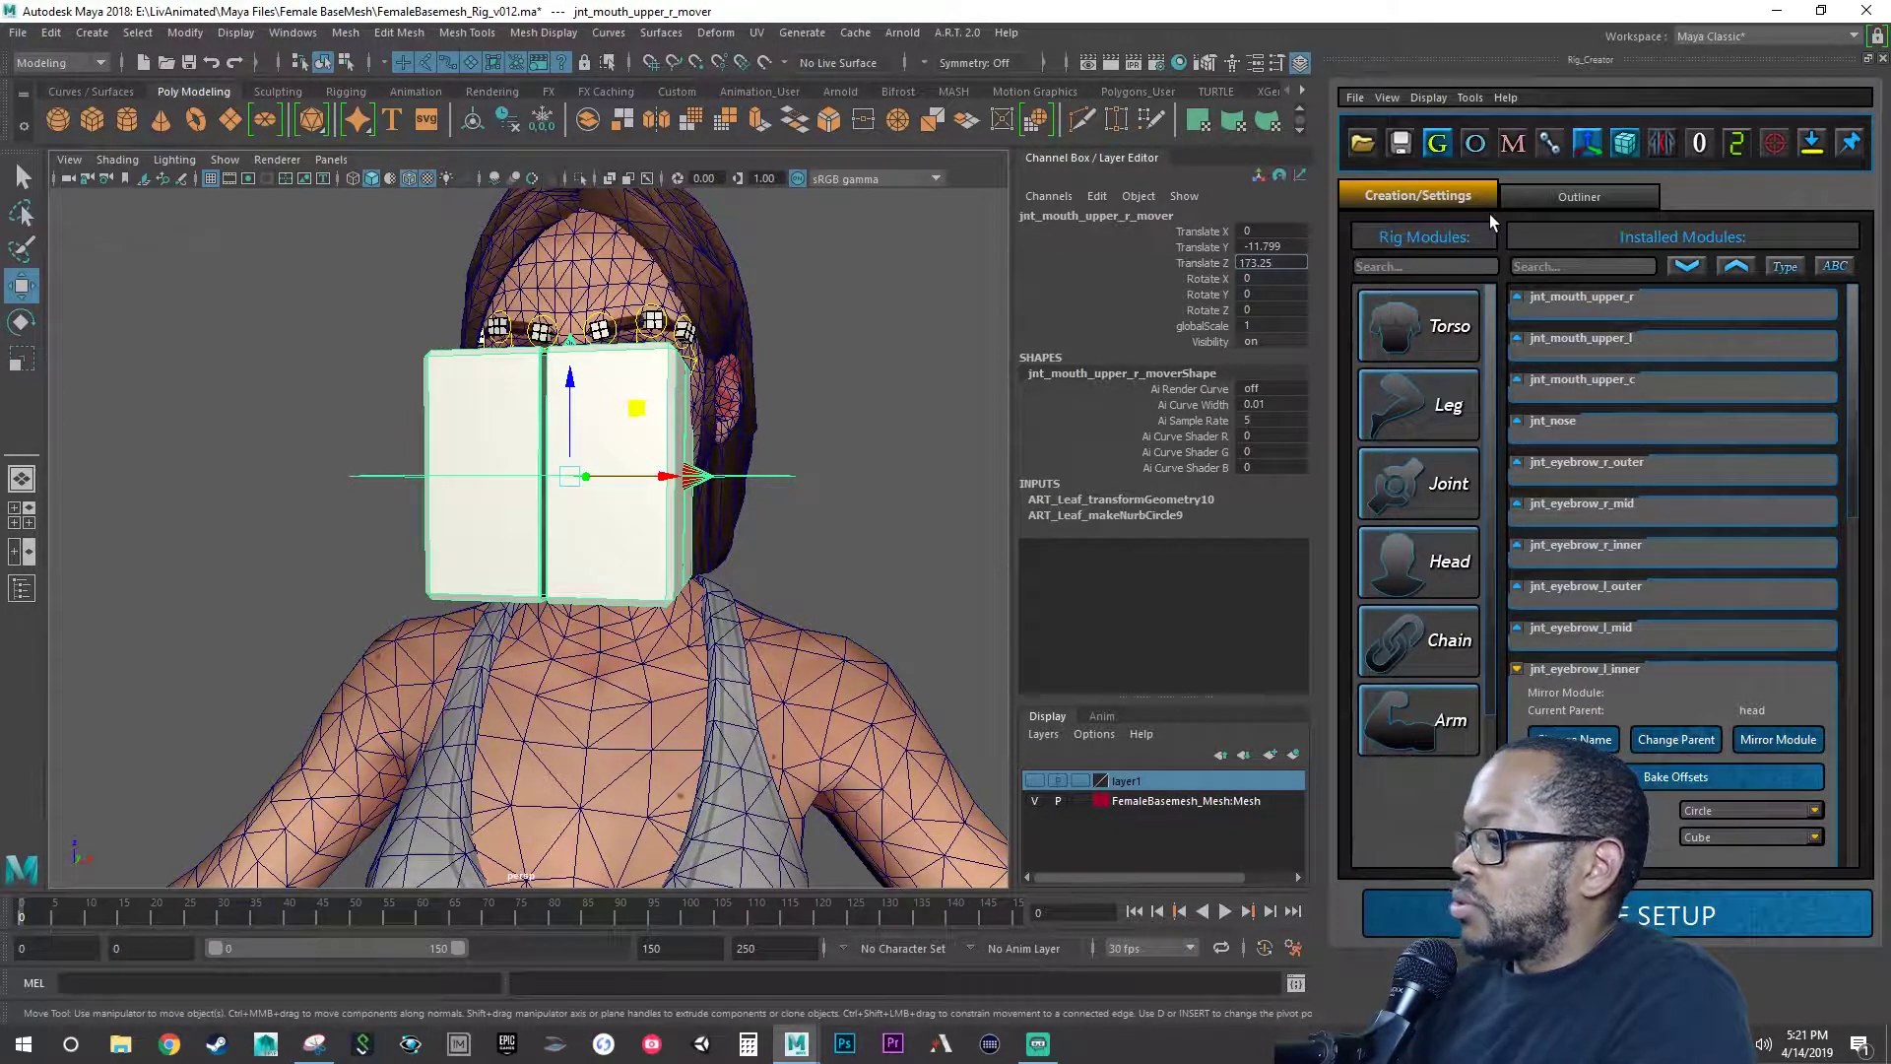
pyautogui.write('7')
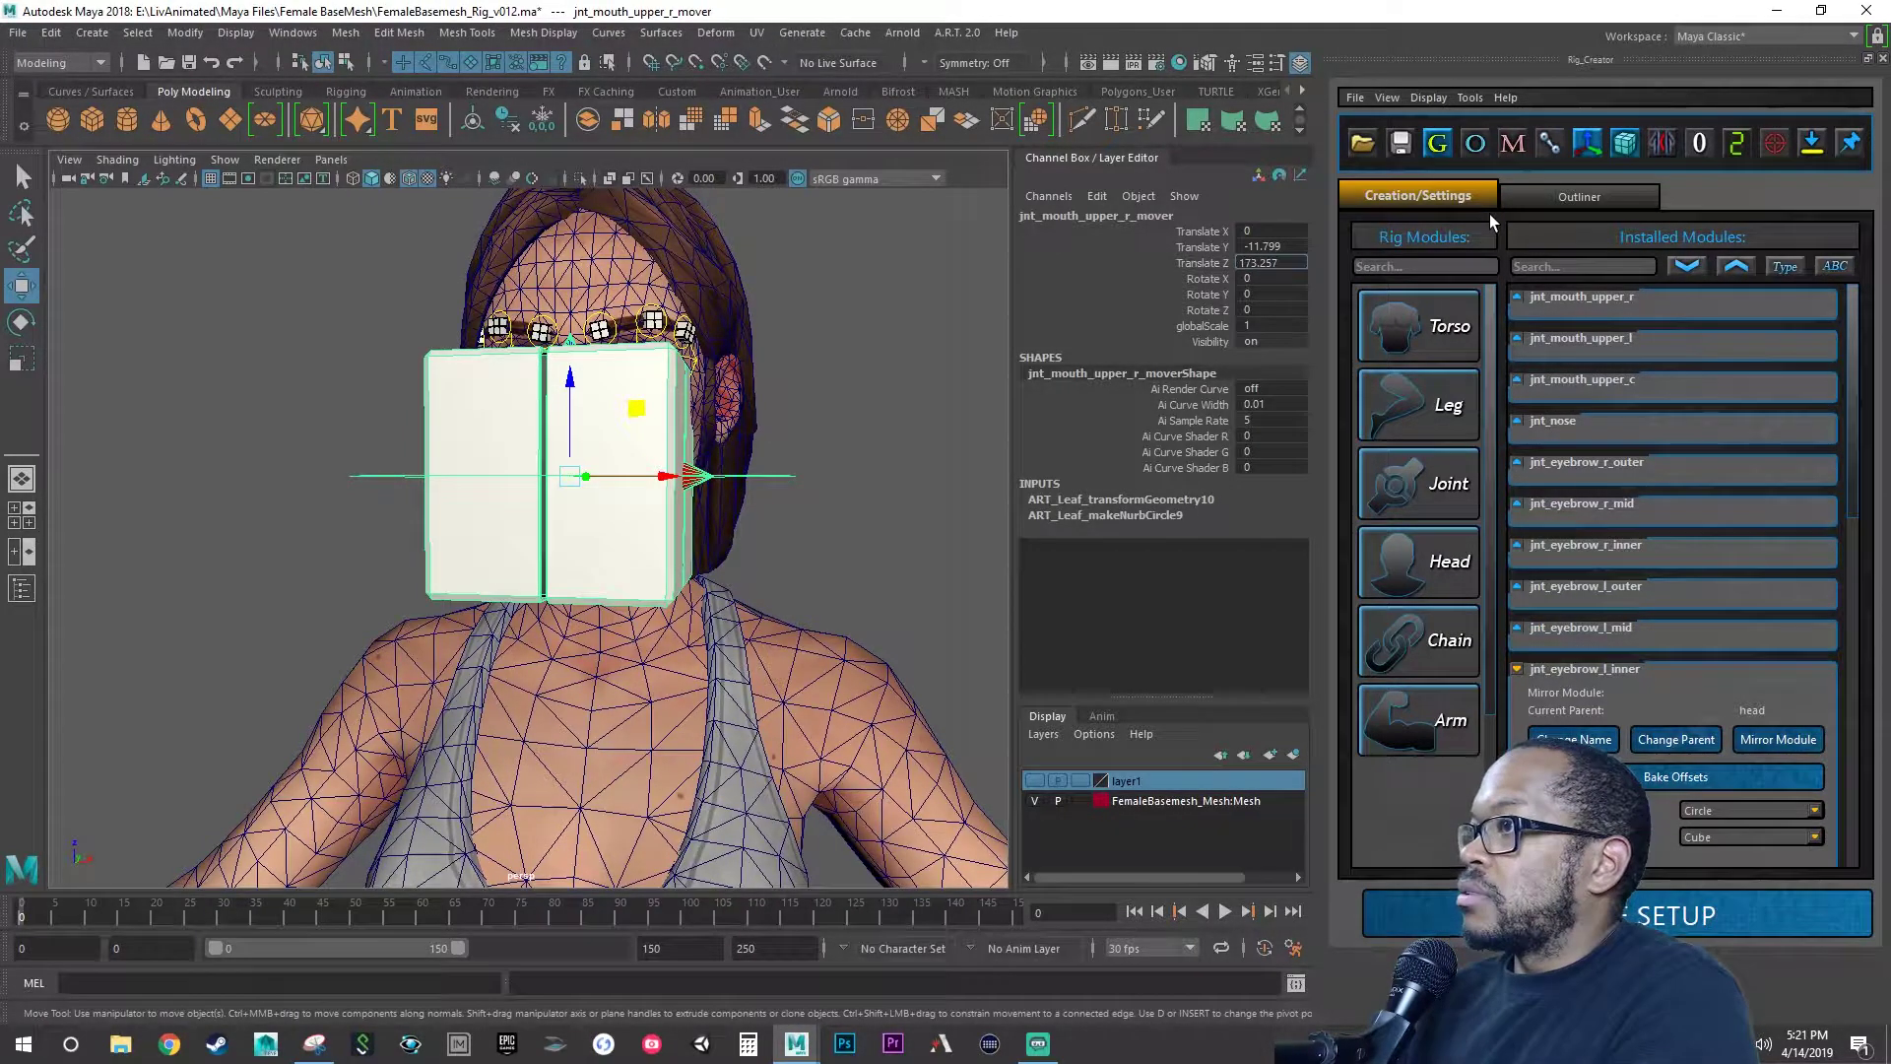
pyautogui.press('Tab')
# - Set the mouth_upper_r mover's Rotate Y to 118.101, Rotate Z to -90 and globalScale to 0.03
pyautogui.press('Tab')
pyautogui.write('11')
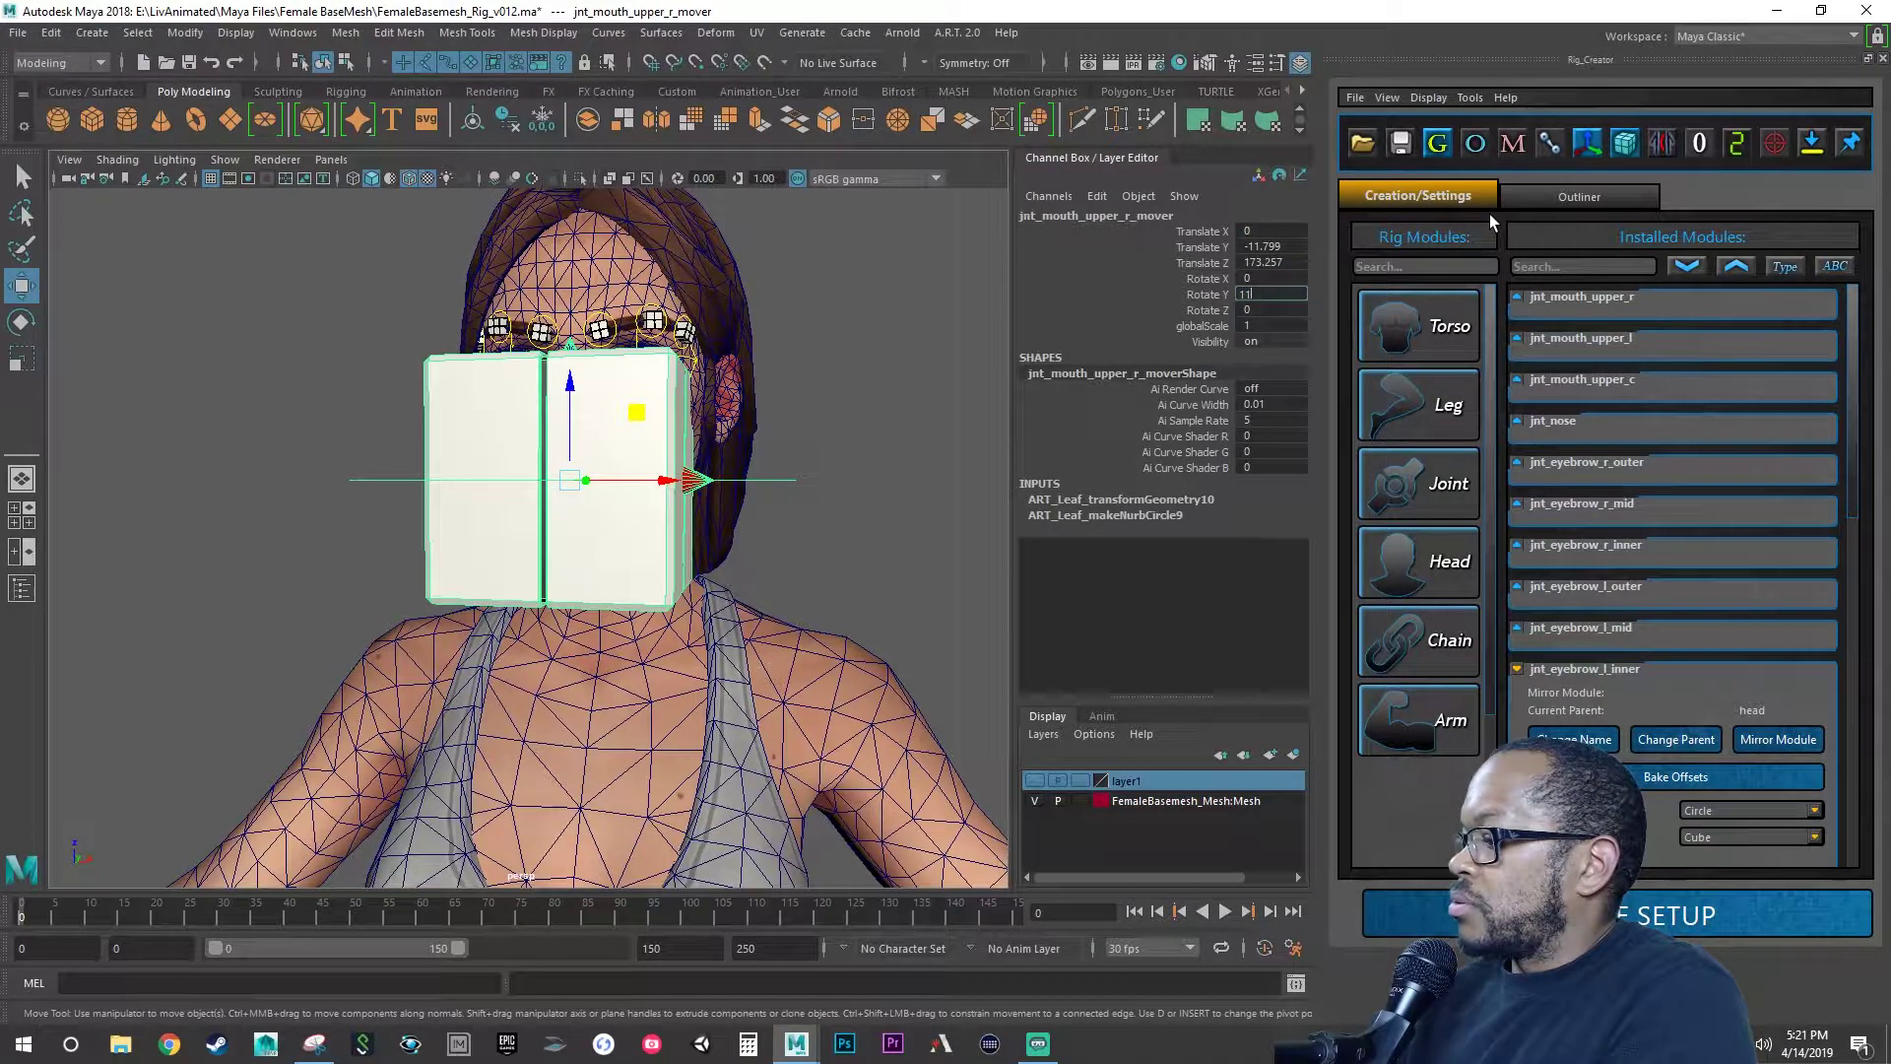
pyautogui.write('8.101')
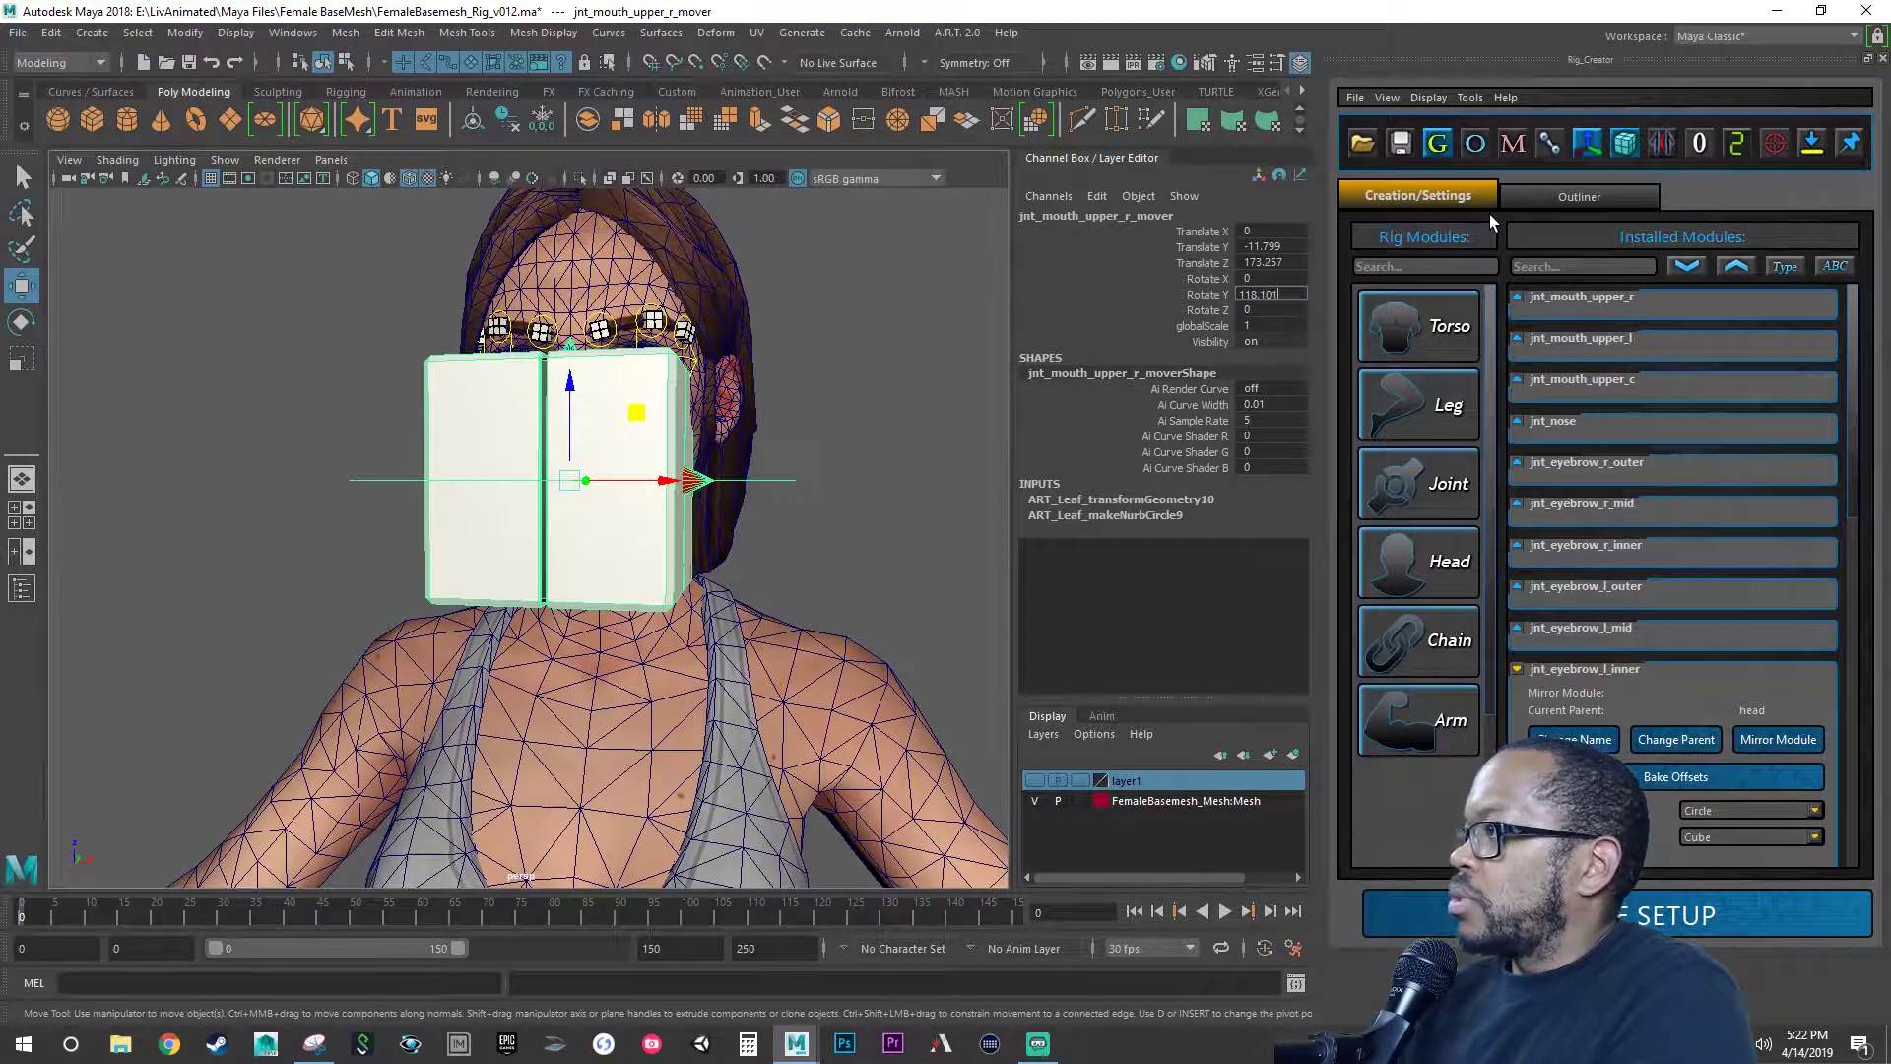
pyautogui.press('Tab')
pyautogui.write('-90')
pyautogui.press('Return')
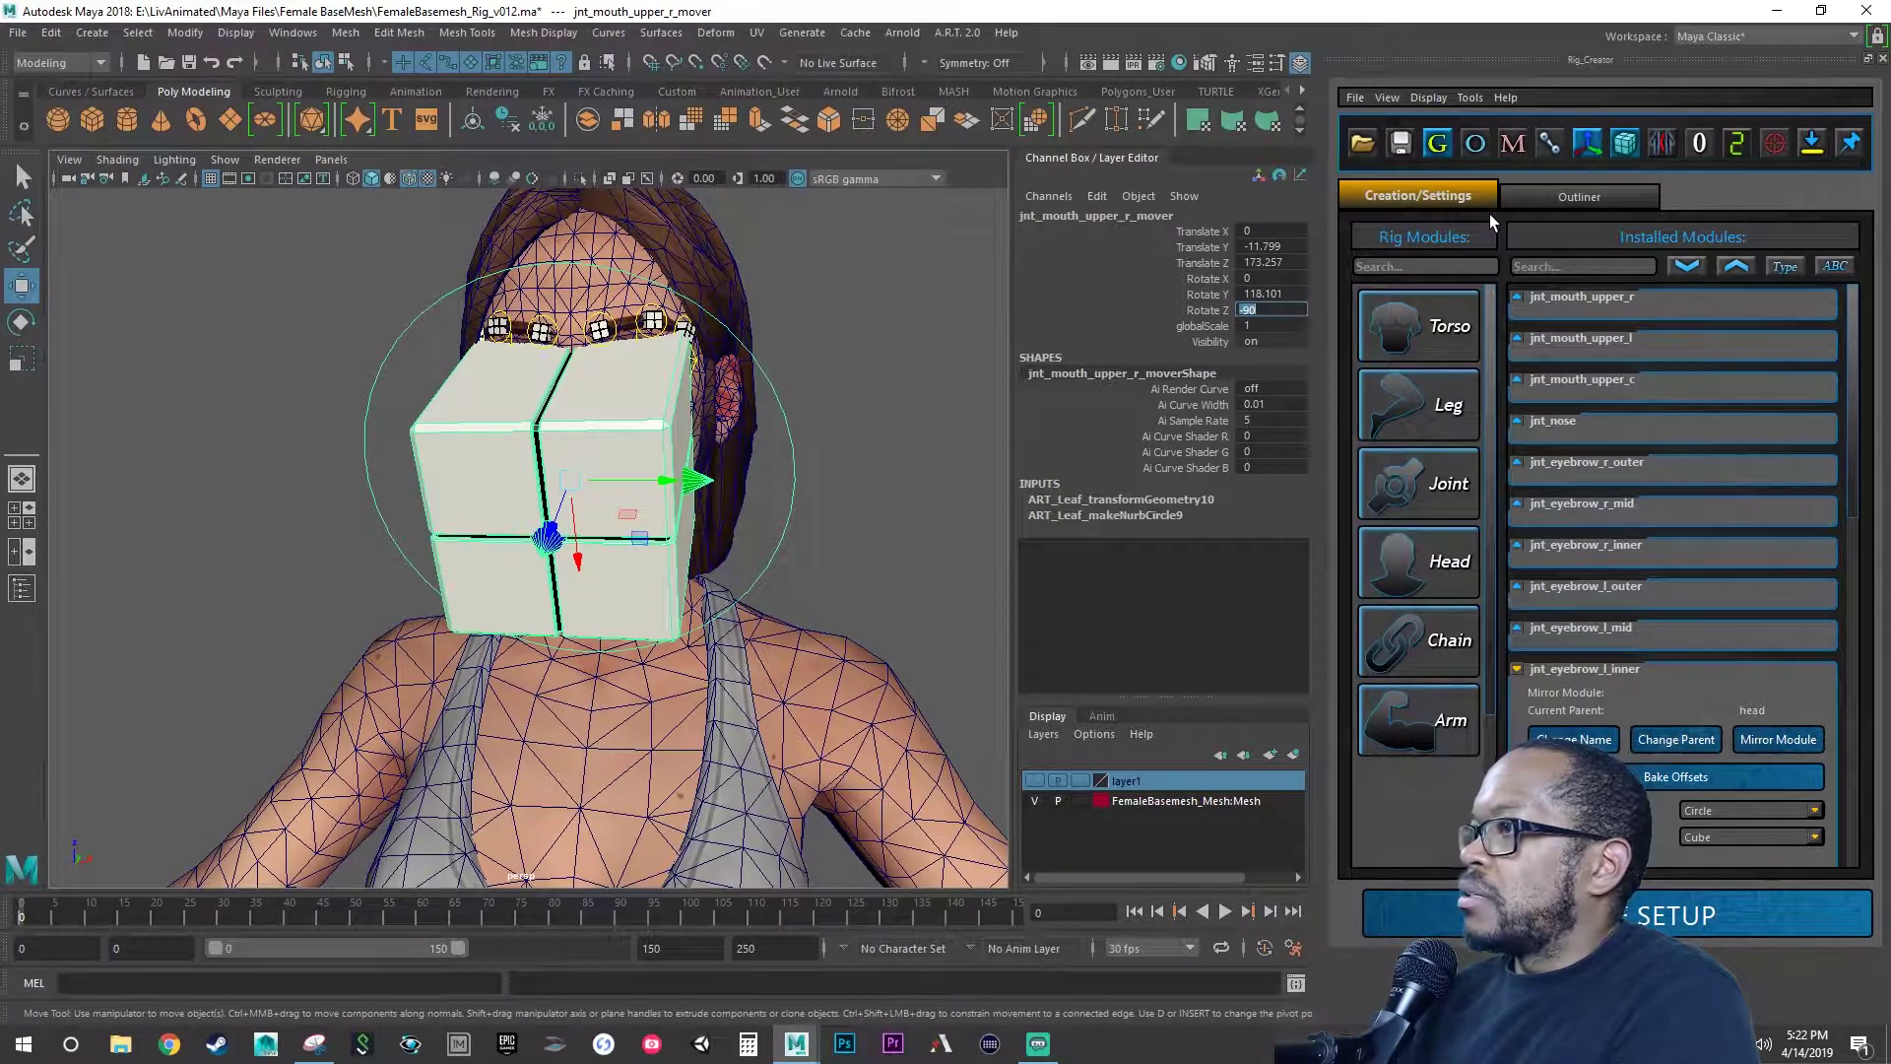
pyautogui.press('Tab')
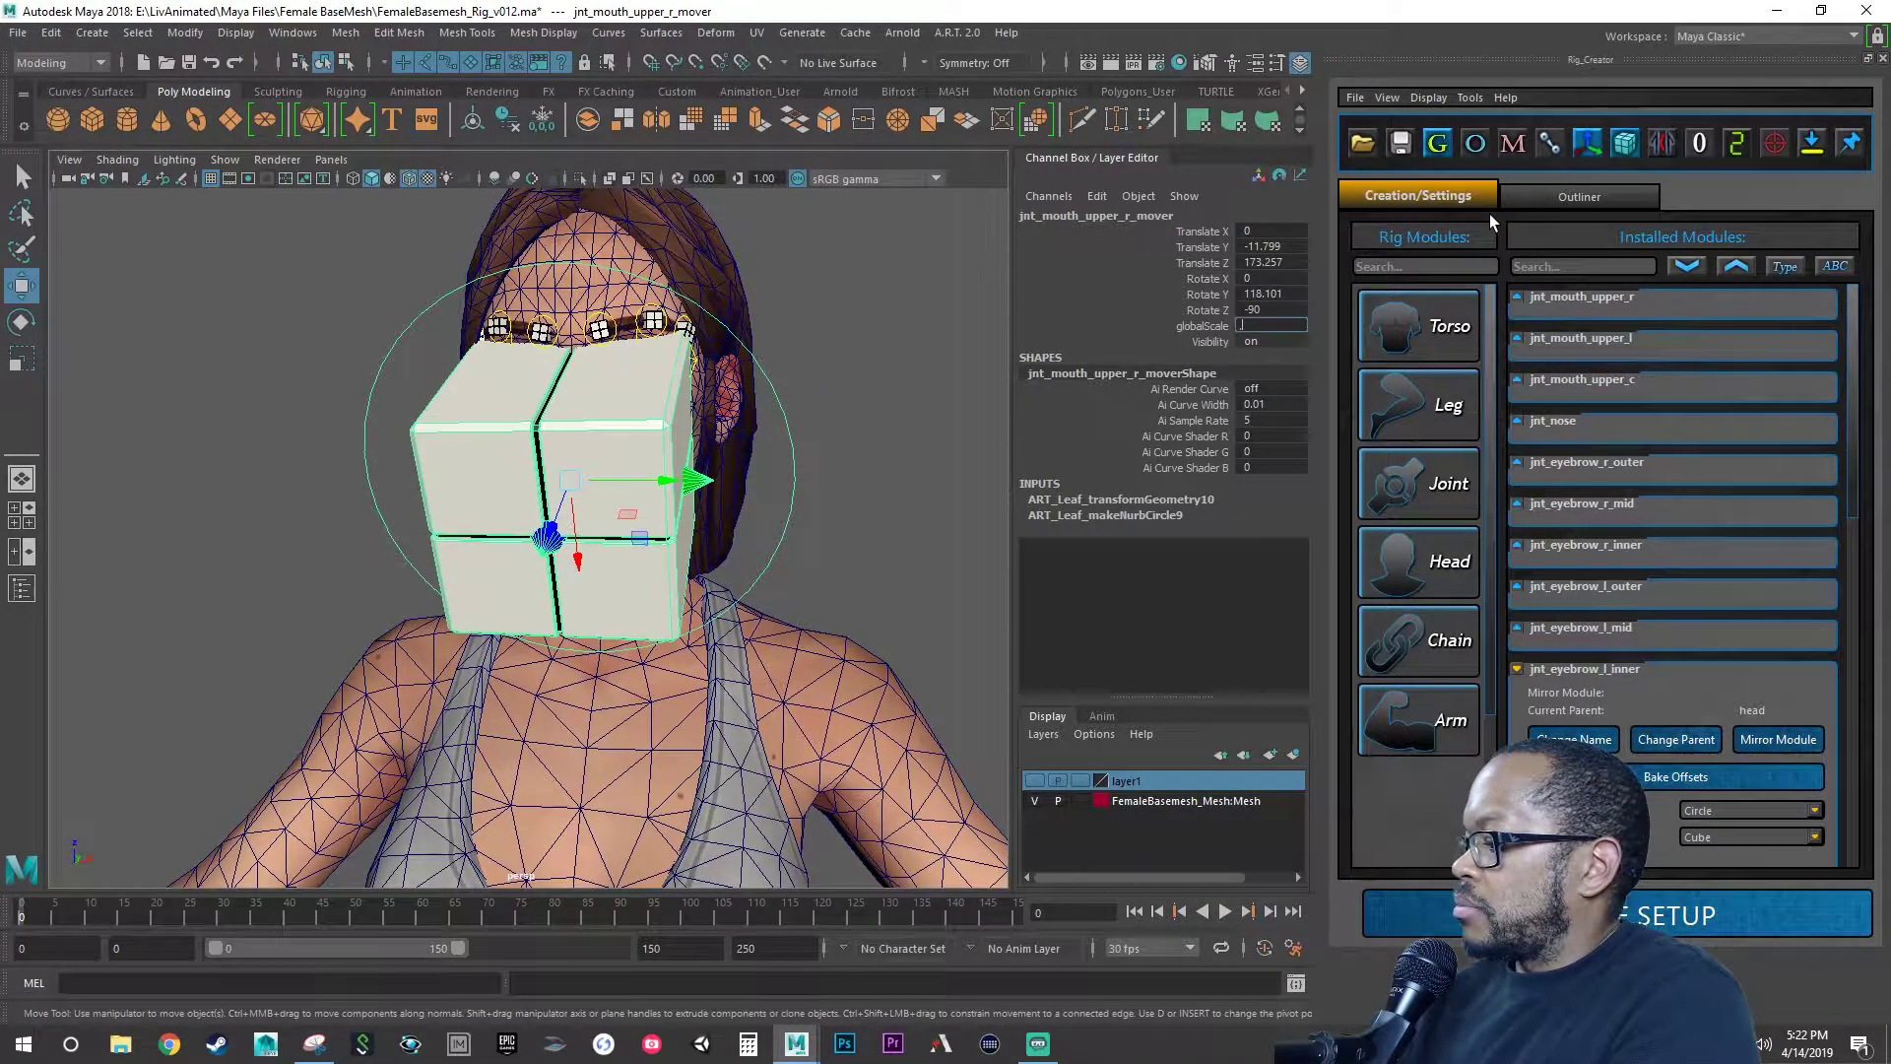
pyautogui.write('.03')
pyautogui.press('Return')
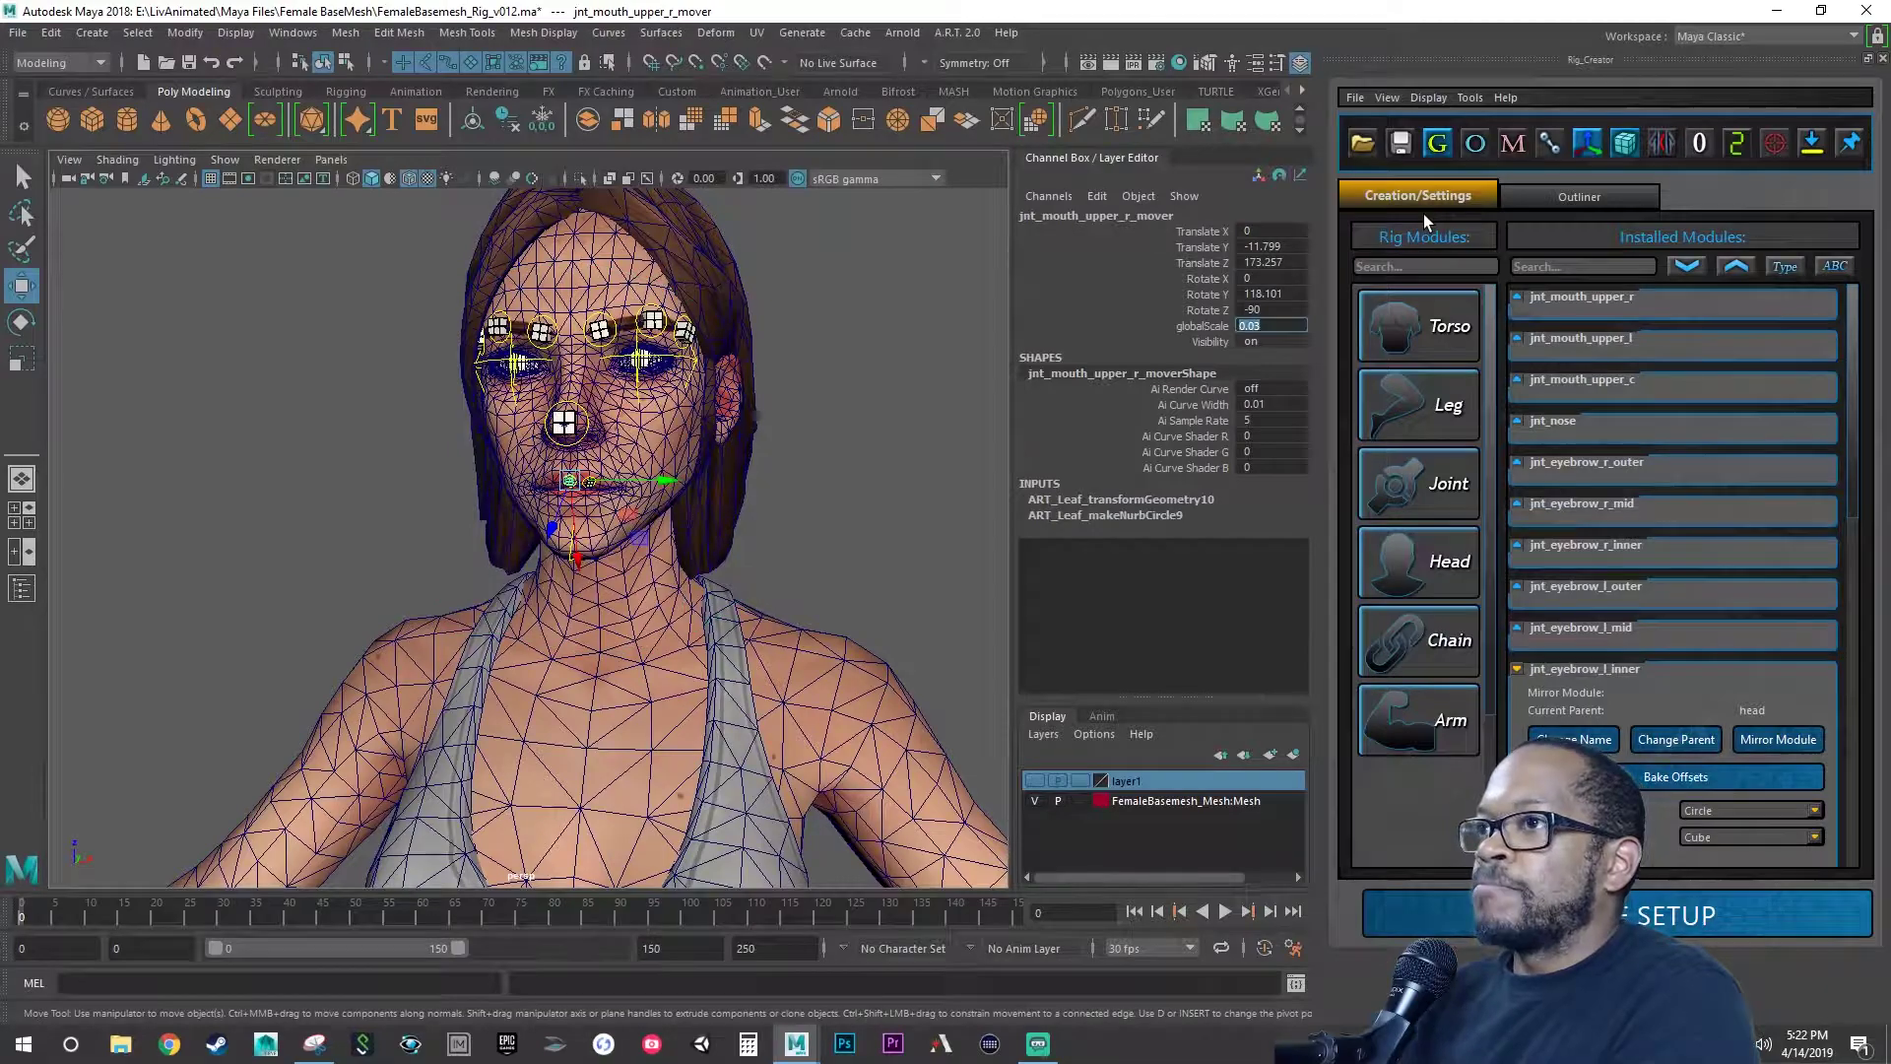
# - Slide the mouth_upper_r mover along X to about -0.925, beside the centre upper-lip mover
pyautogui.scroll(5, 616, 476)
pyautogui.keyDown('alt'); pyautogui.moveTo(749, 475); pyautogui.dragTo(652, 483, button='middle'); pyautogui.keyUp('alt')
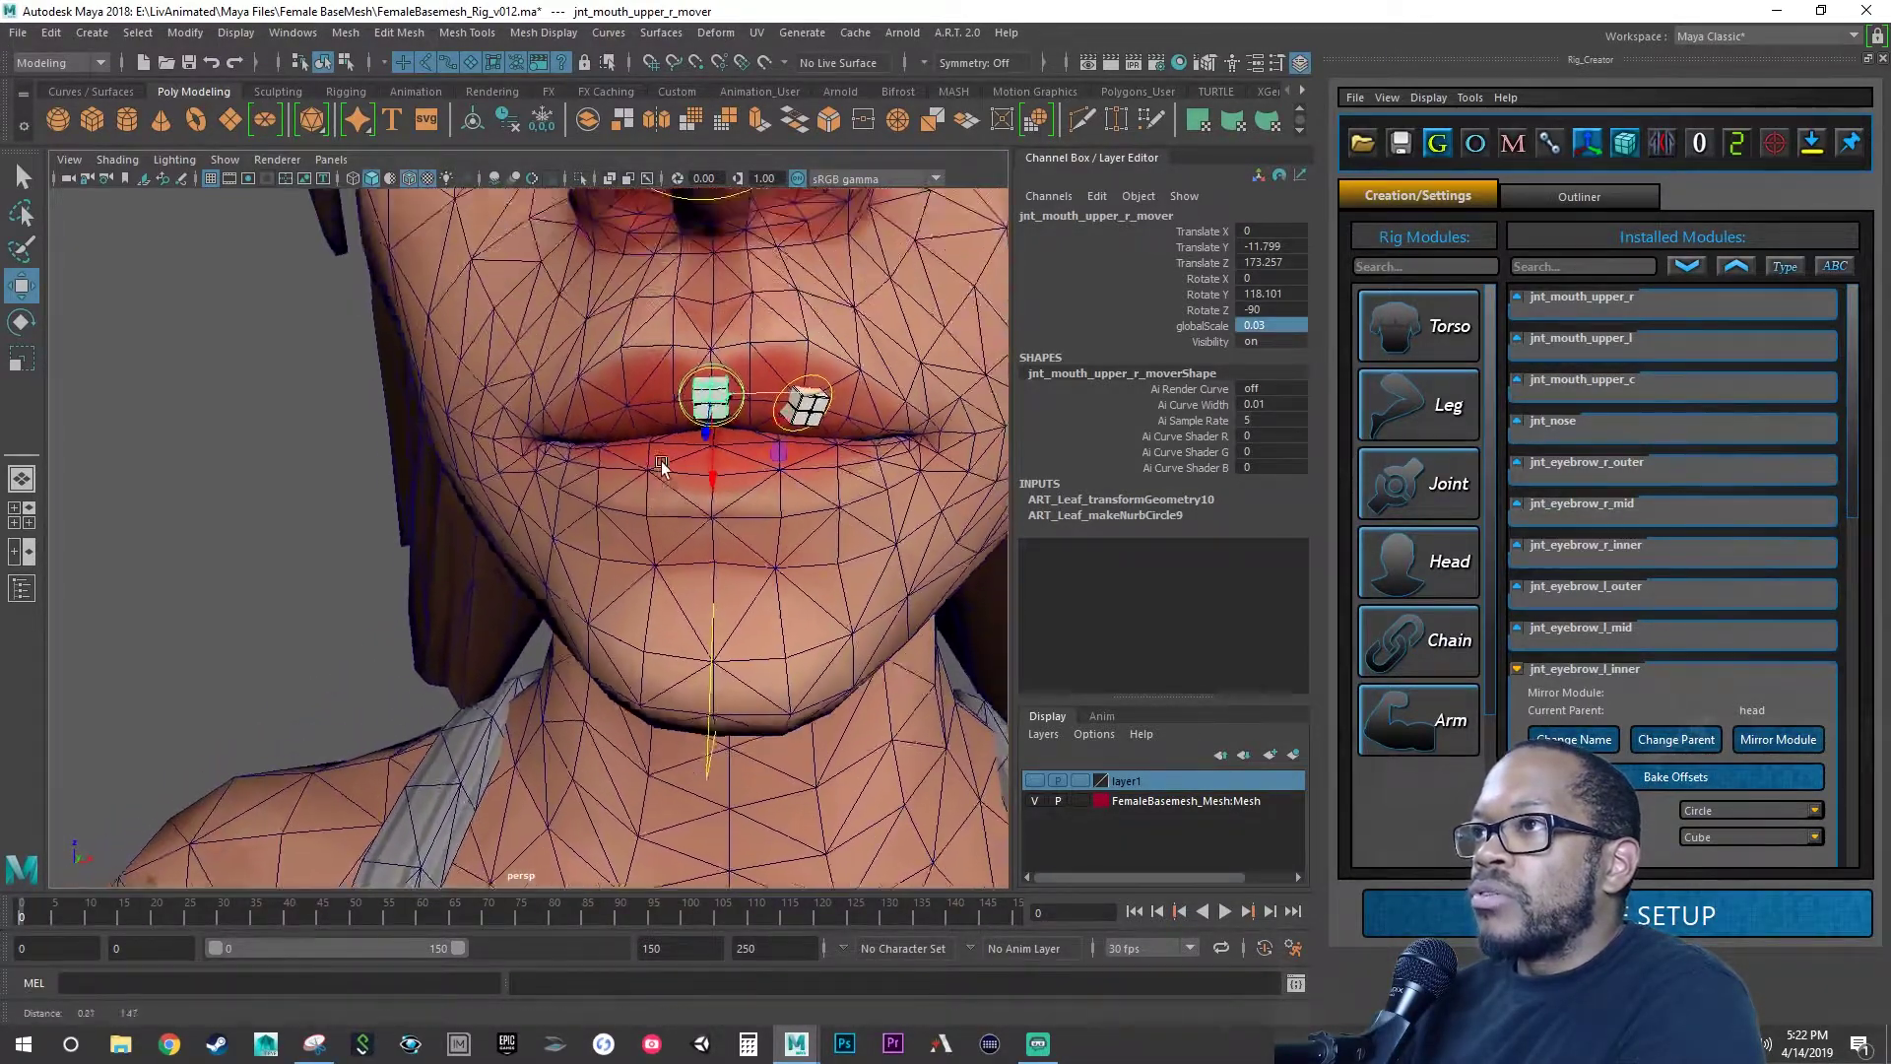
pyautogui.scroll(6, 715, 487)
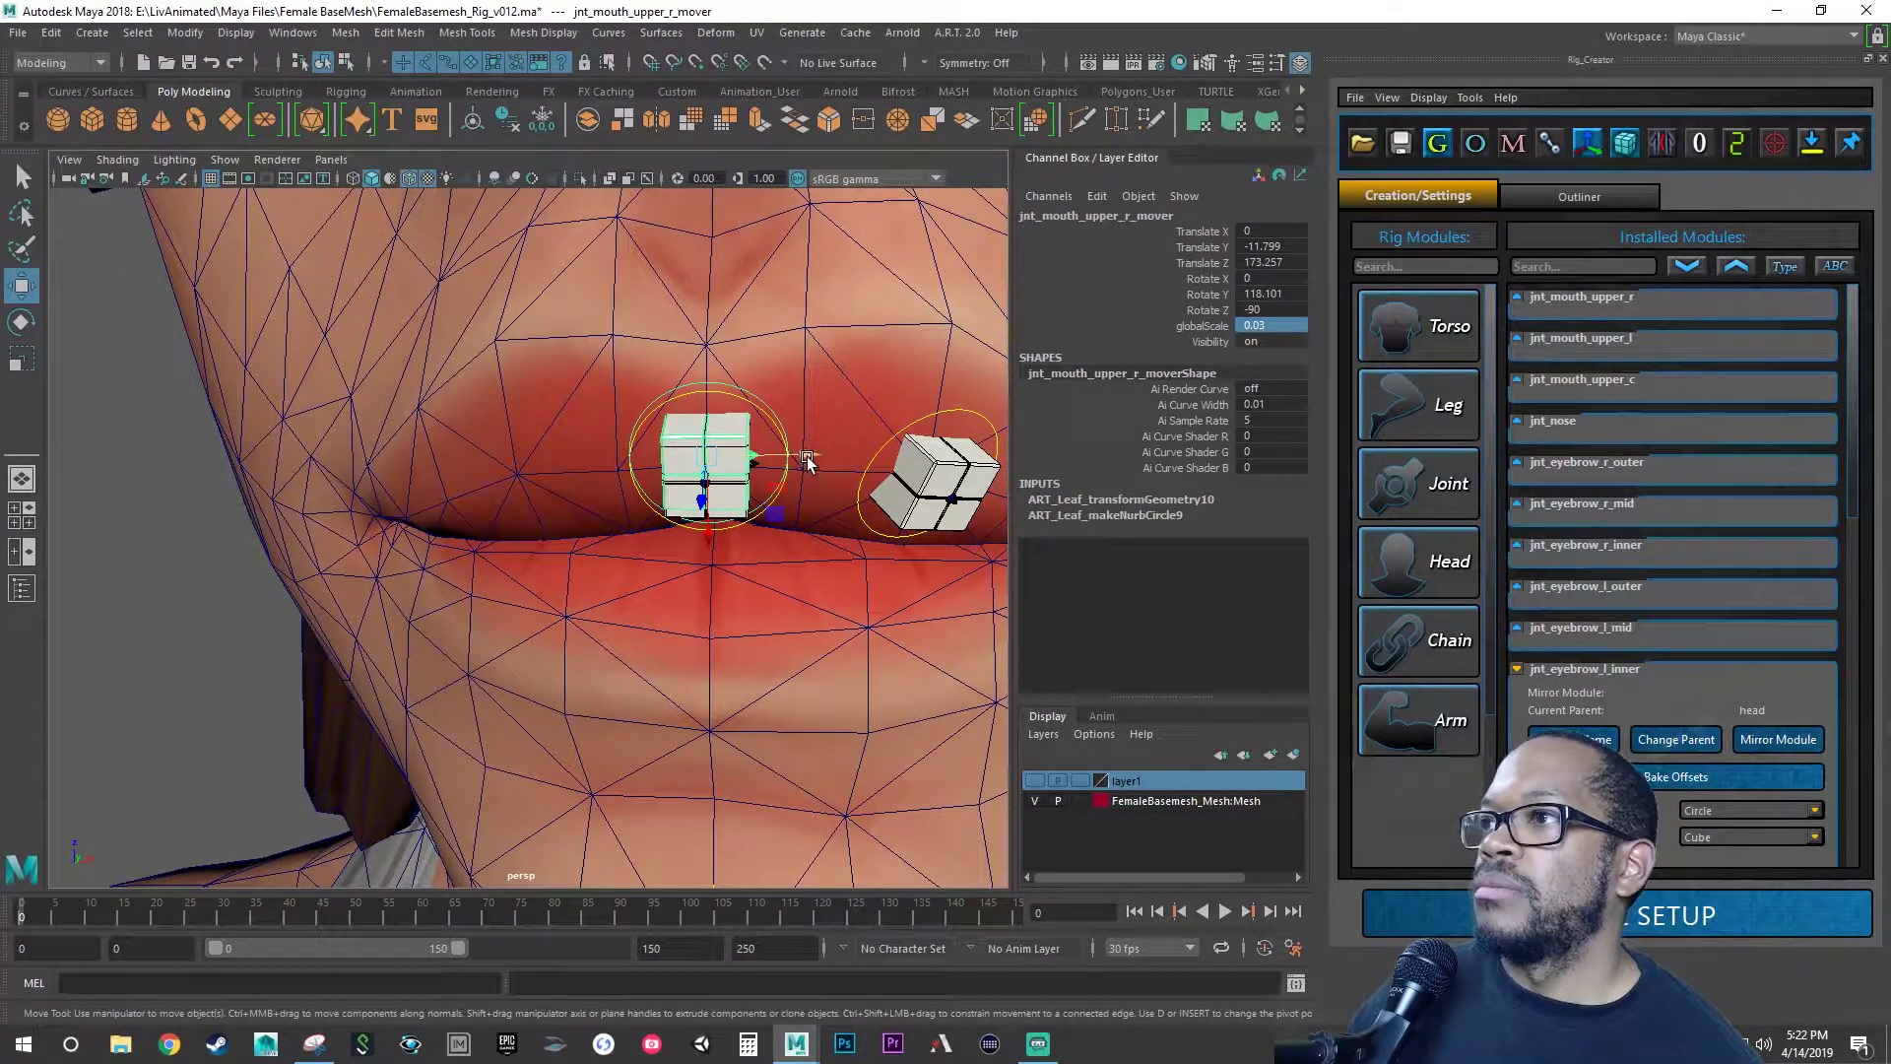
pyautogui.moveTo(803, 455); pyautogui.dragTo(616, 469)
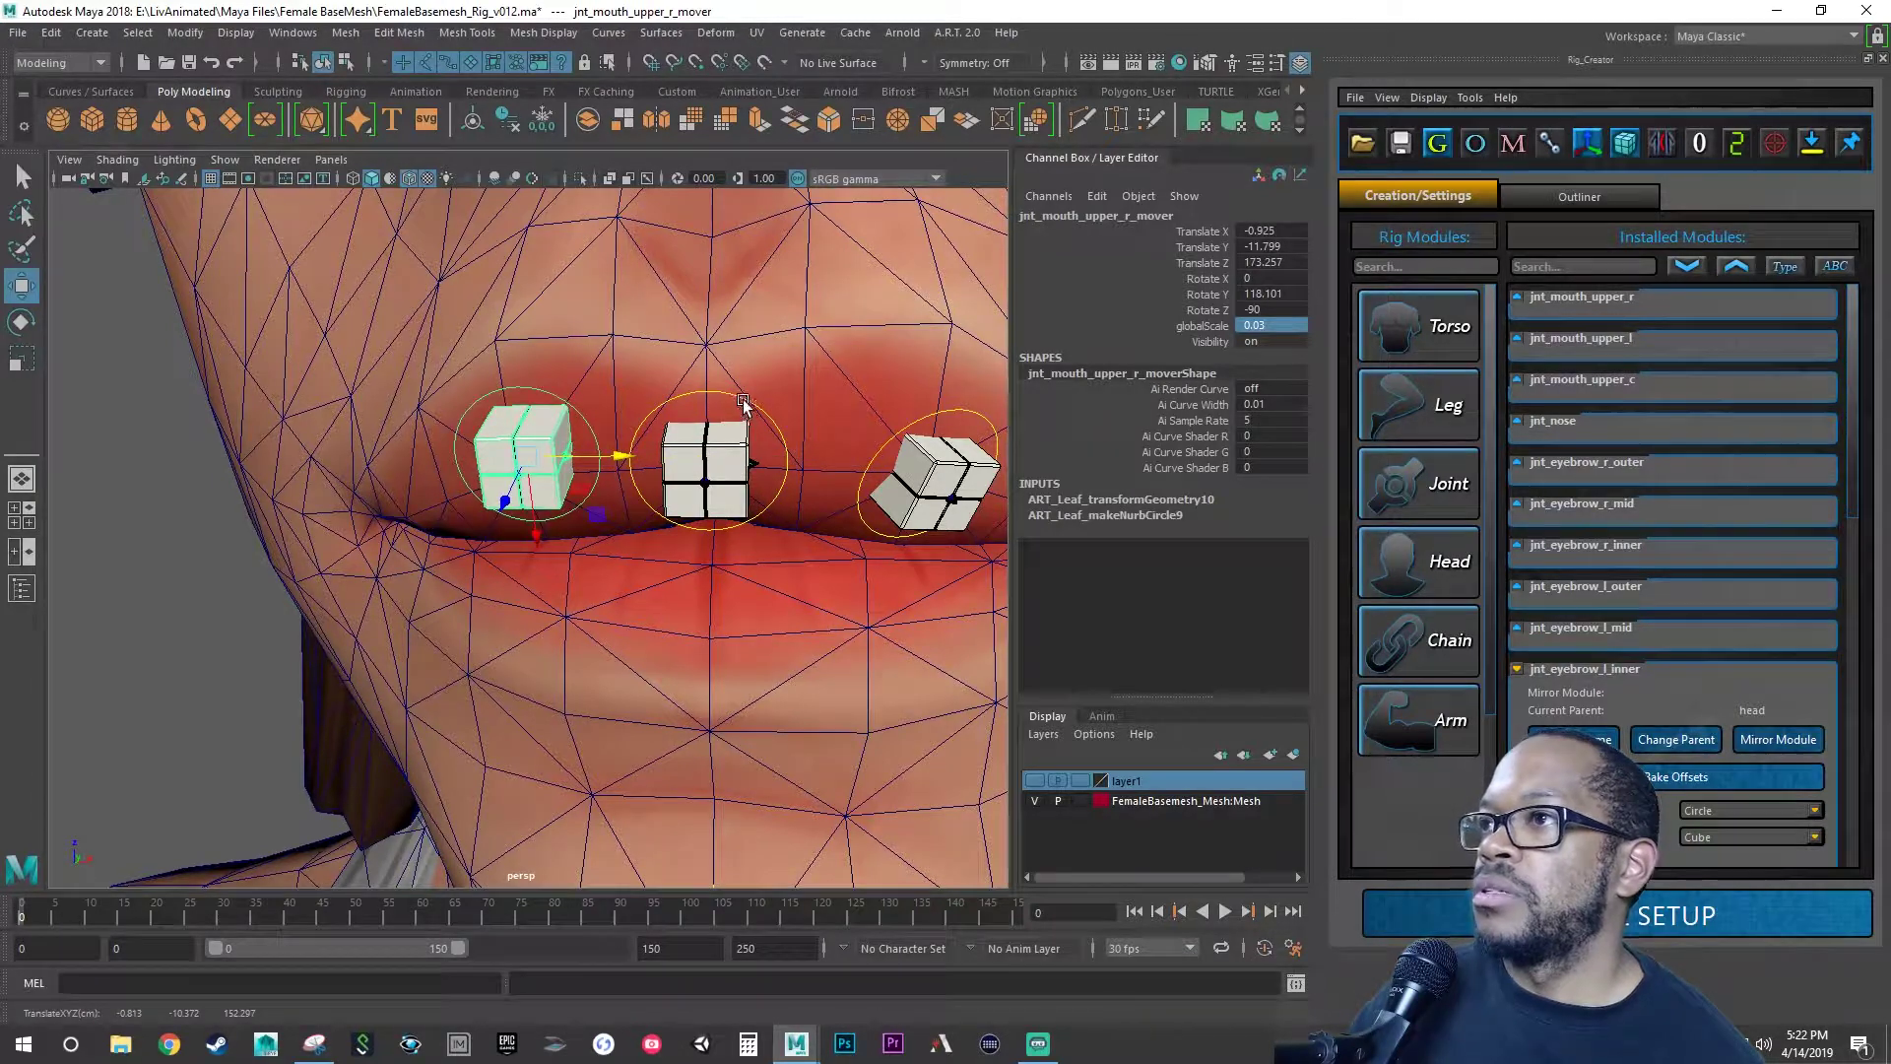
# - Snip the centre upper-lip mover's transform values with Snipping Tool and move the snip out of the way as a reference
pyautogui.click(743, 399)
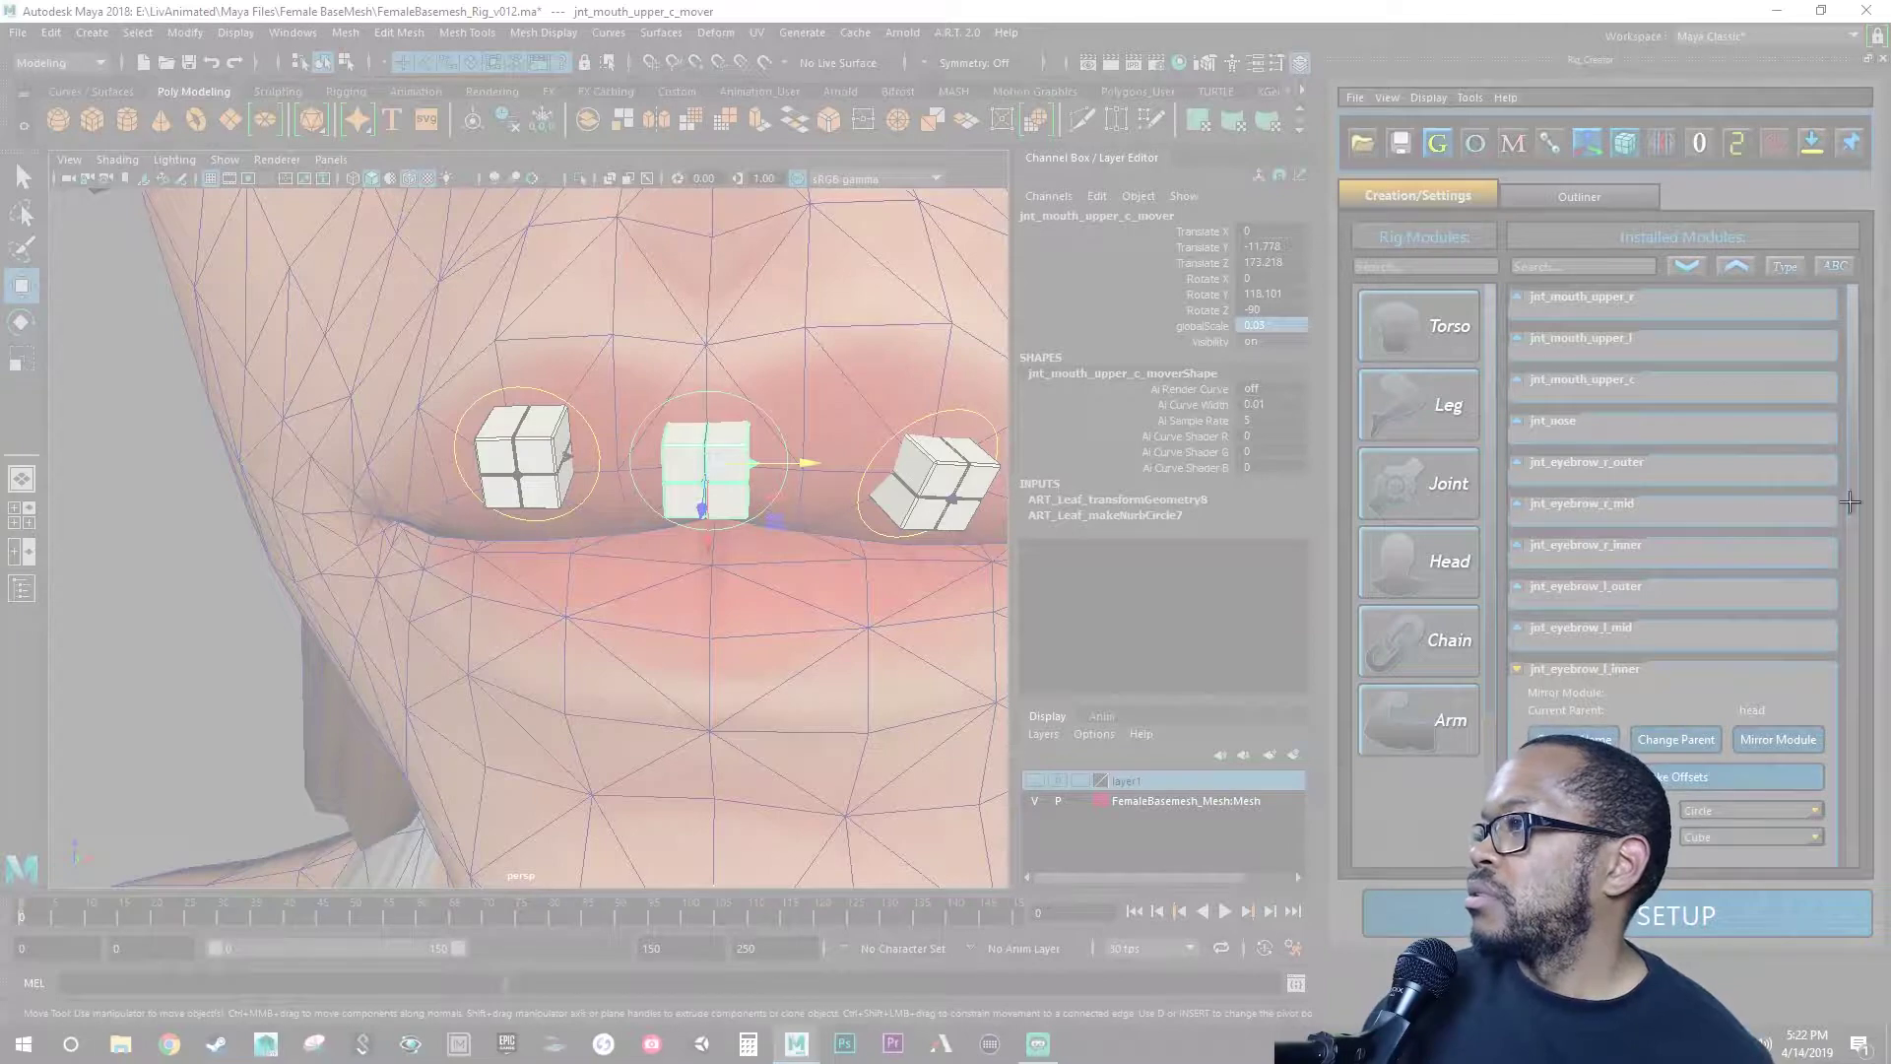
pyautogui.moveTo(1197, 232); pyautogui.dragTo(1316, 359)
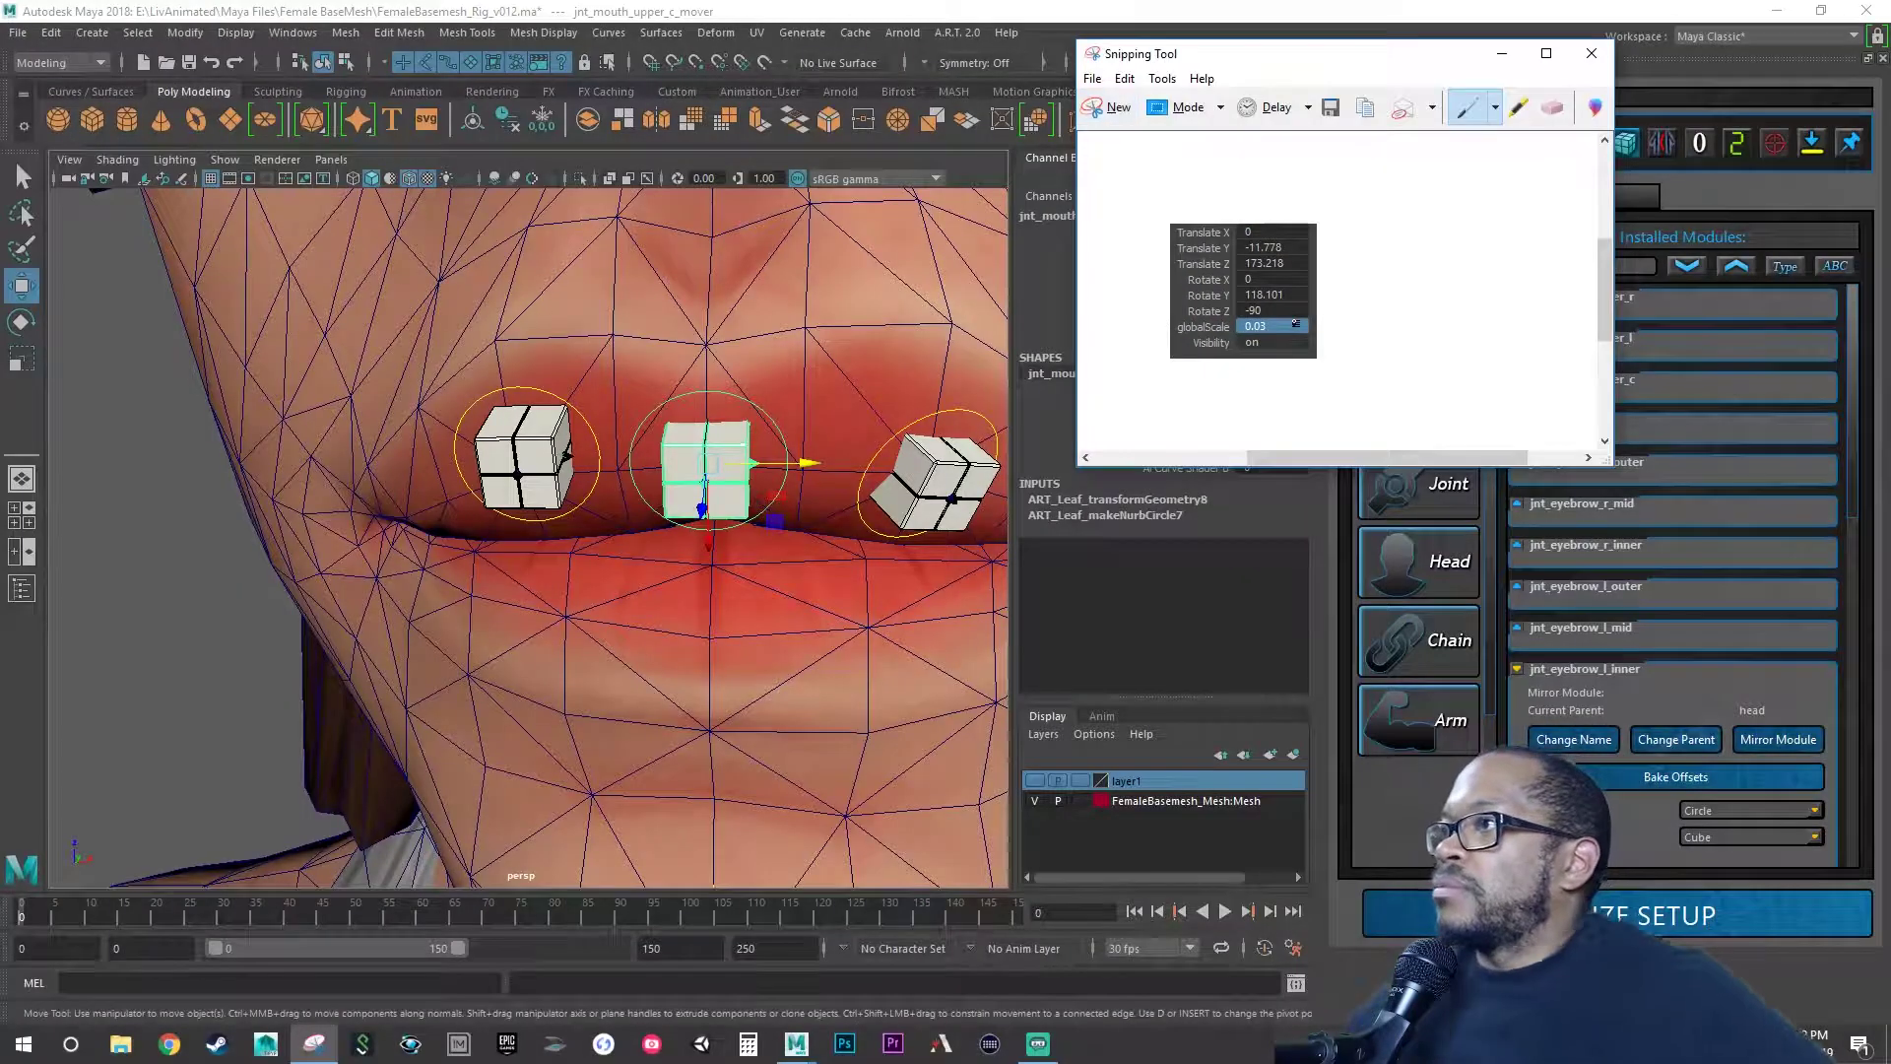
pyautogui.moveTo(1300, 64); pyautogui.dragTo(1882, 148)
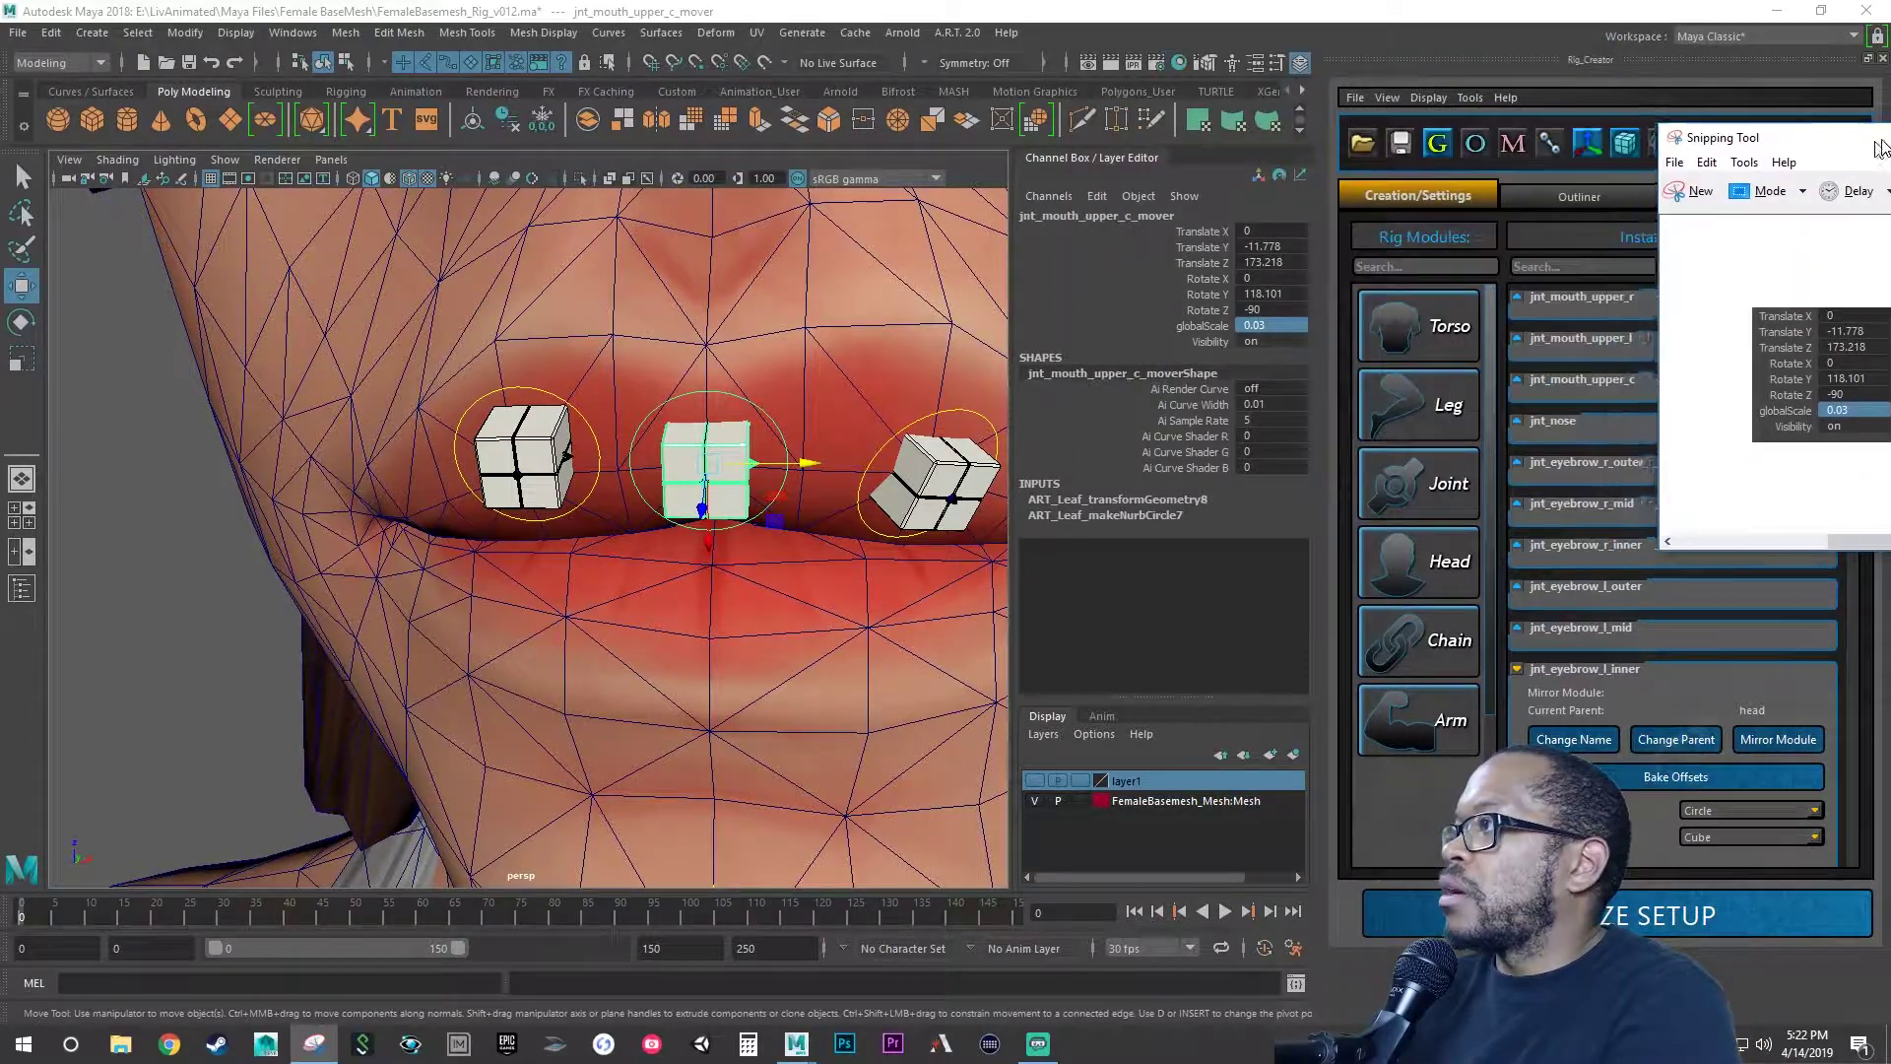
pyautogui.hotkey('alt', 'F4')
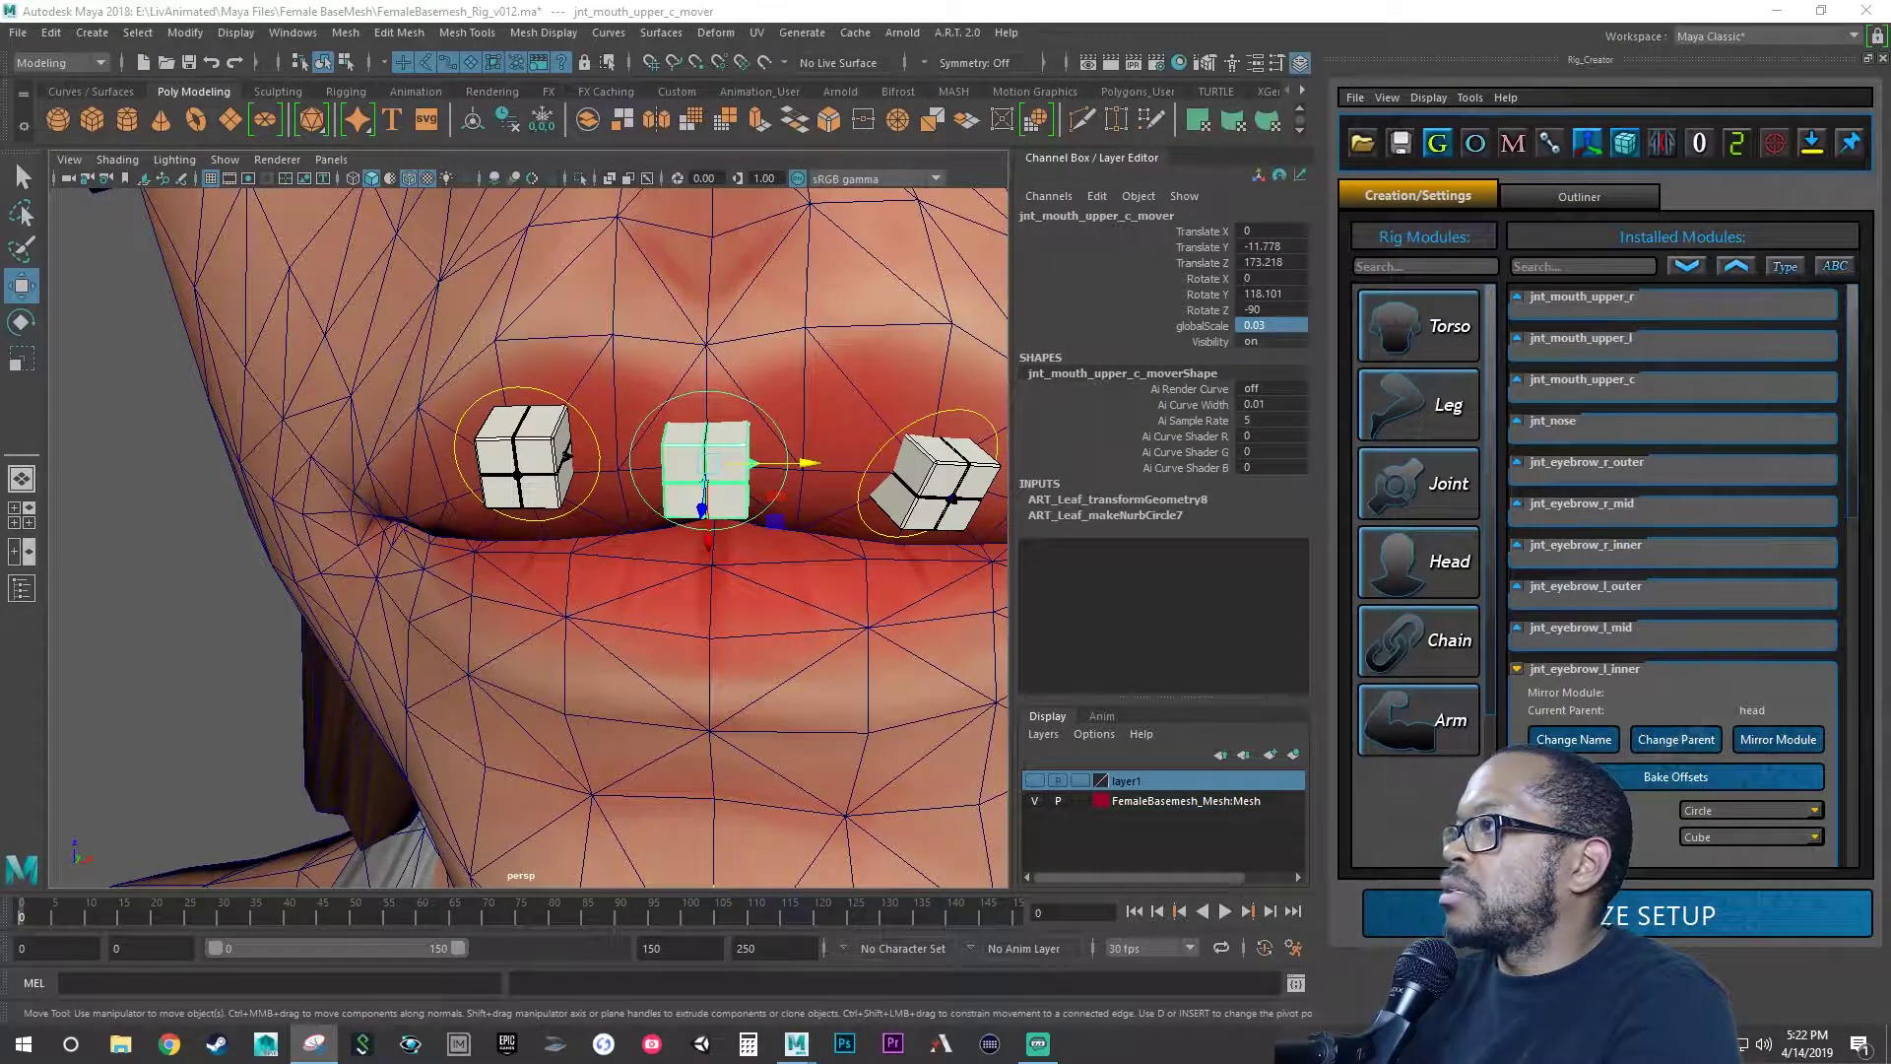
# - Set the mouth_upper_r mover's Translate X to 0 and Translate Y to -11.778
pyautogui.click(593, 449)
pyautogui.click(599, 440)
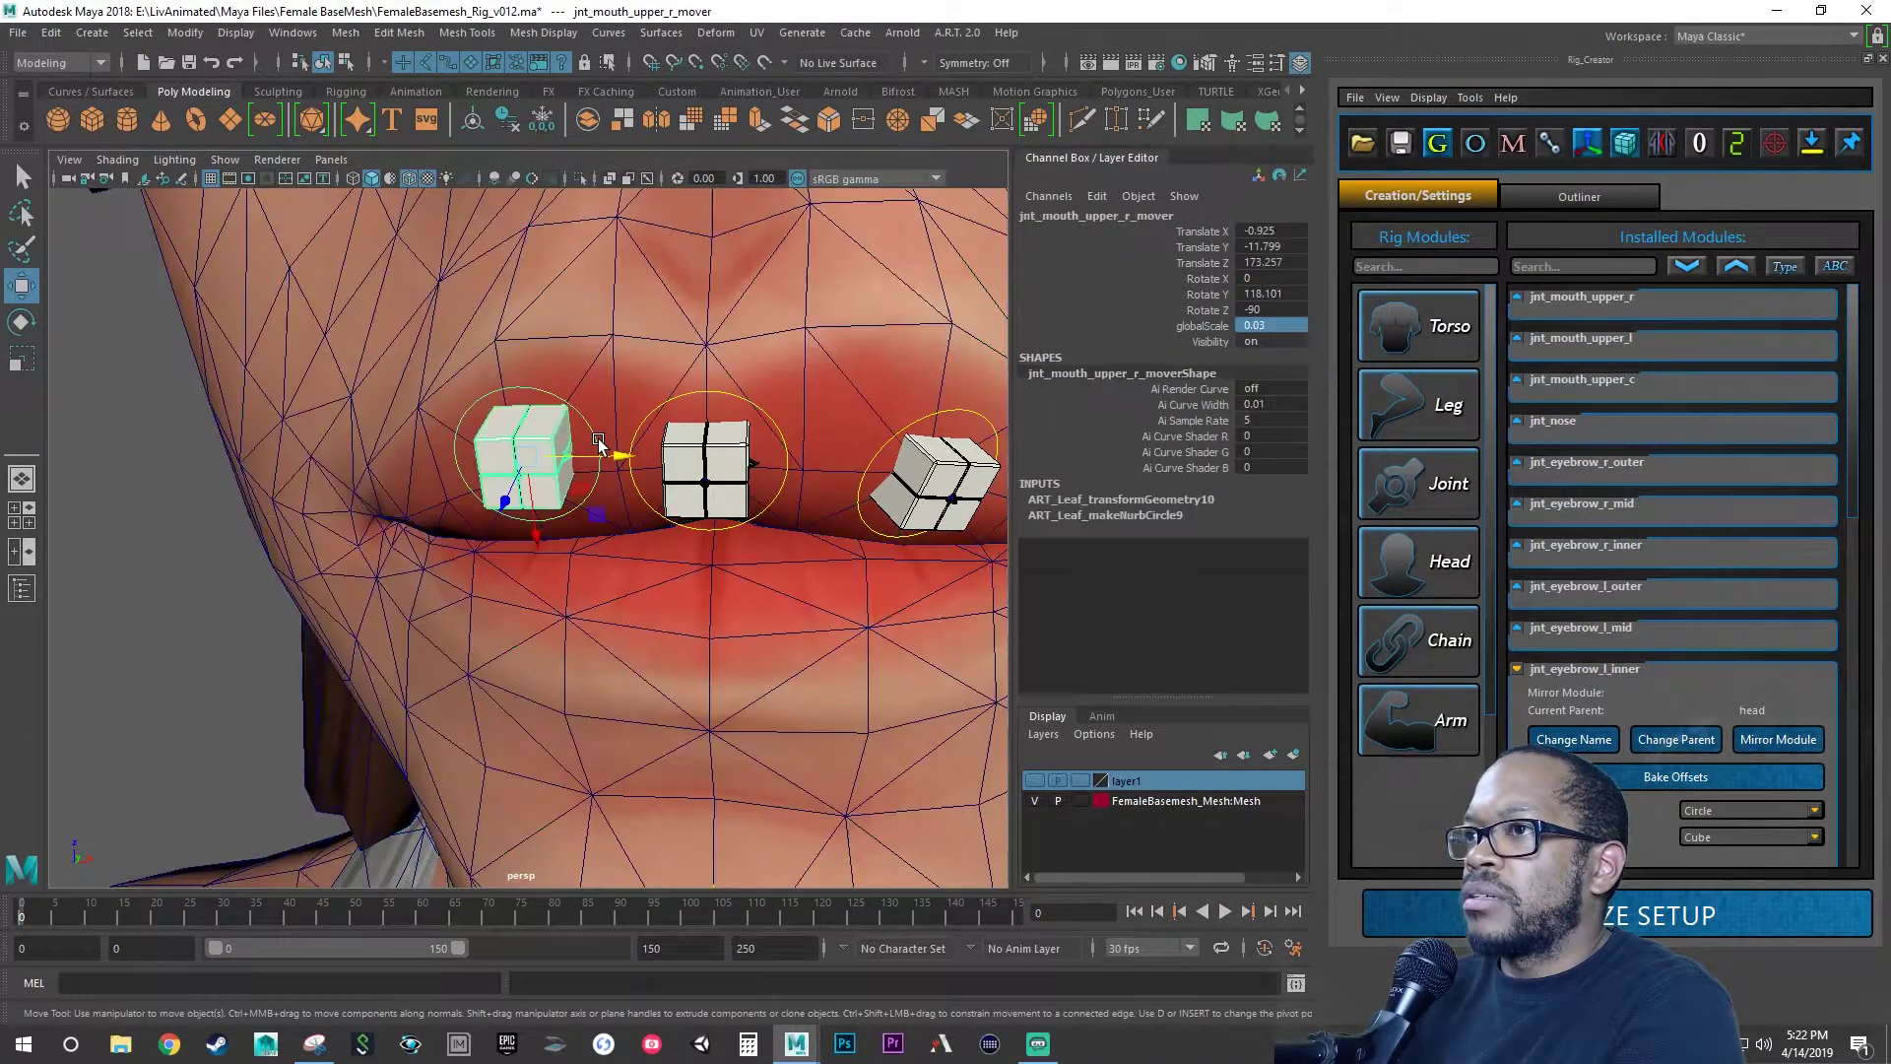
pyautogui.doubleClick(1276, 233)
pyautogui.write('0')
pyautogui.press('Tab')
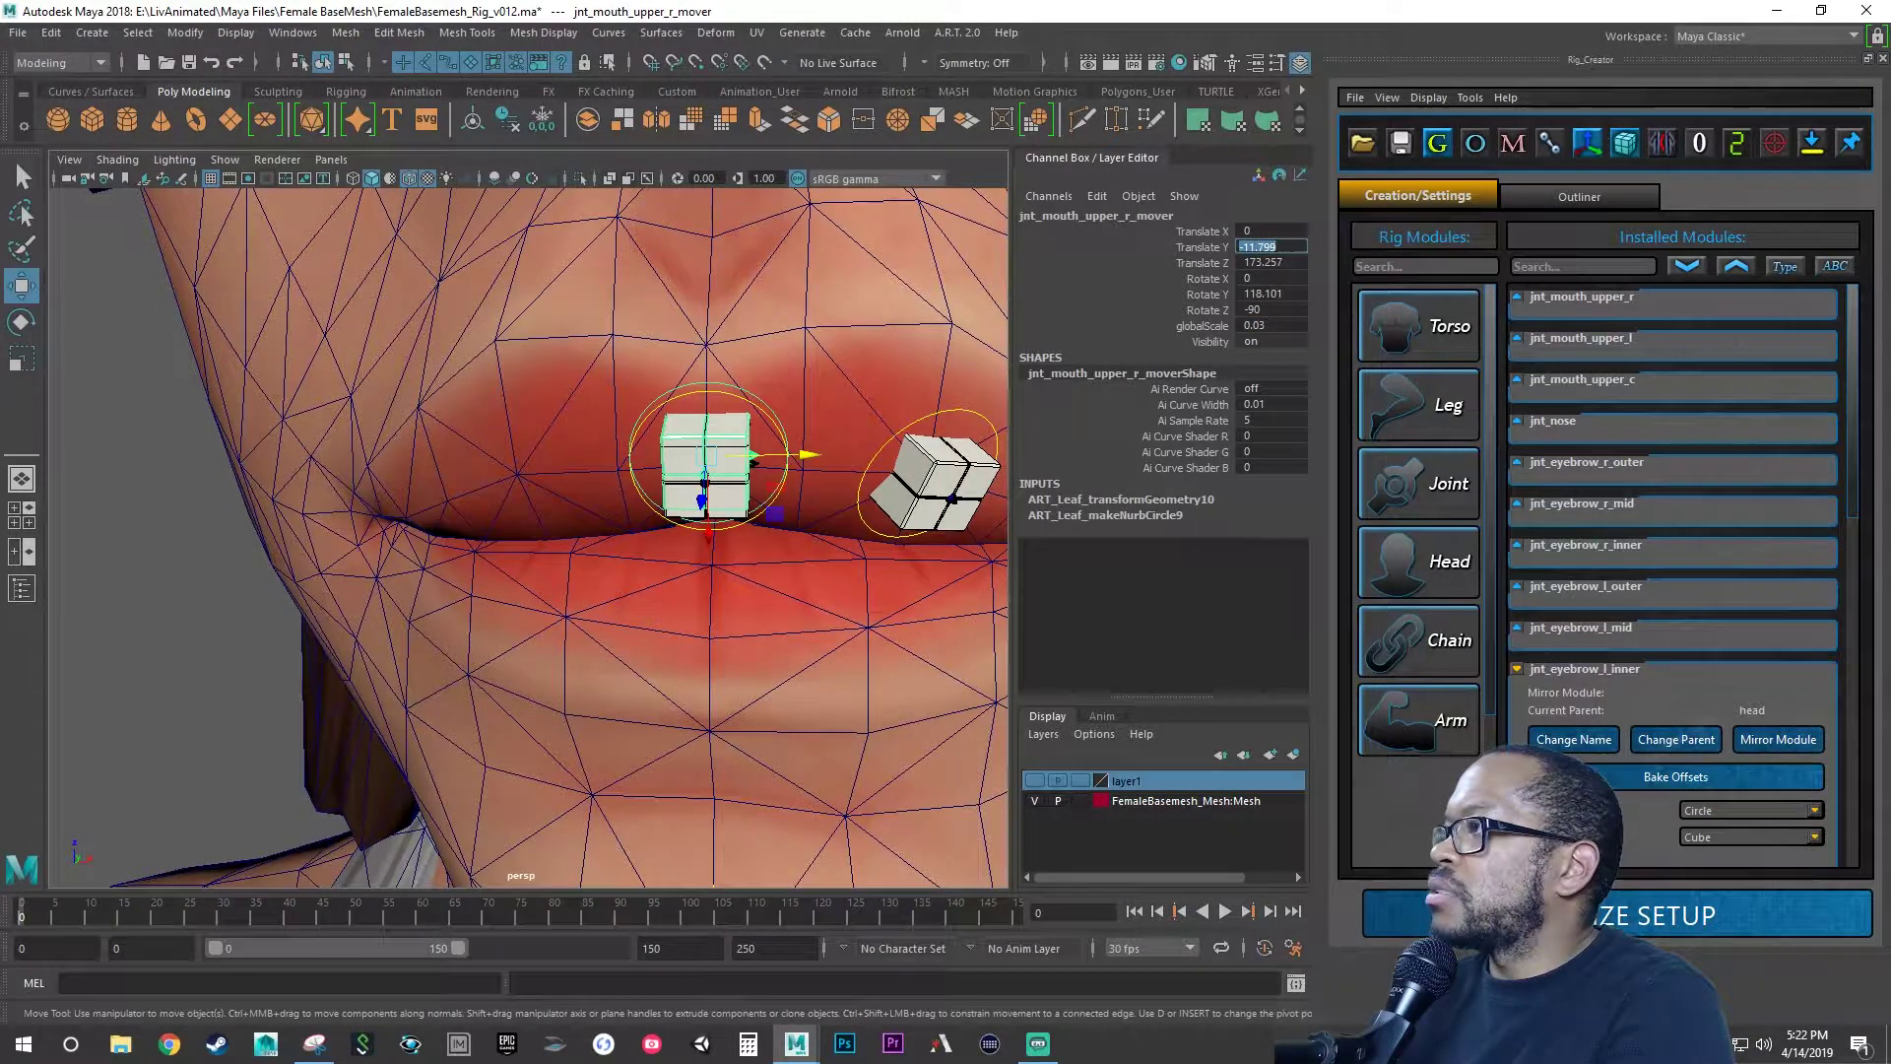
pyautogui.click(1276, 247)
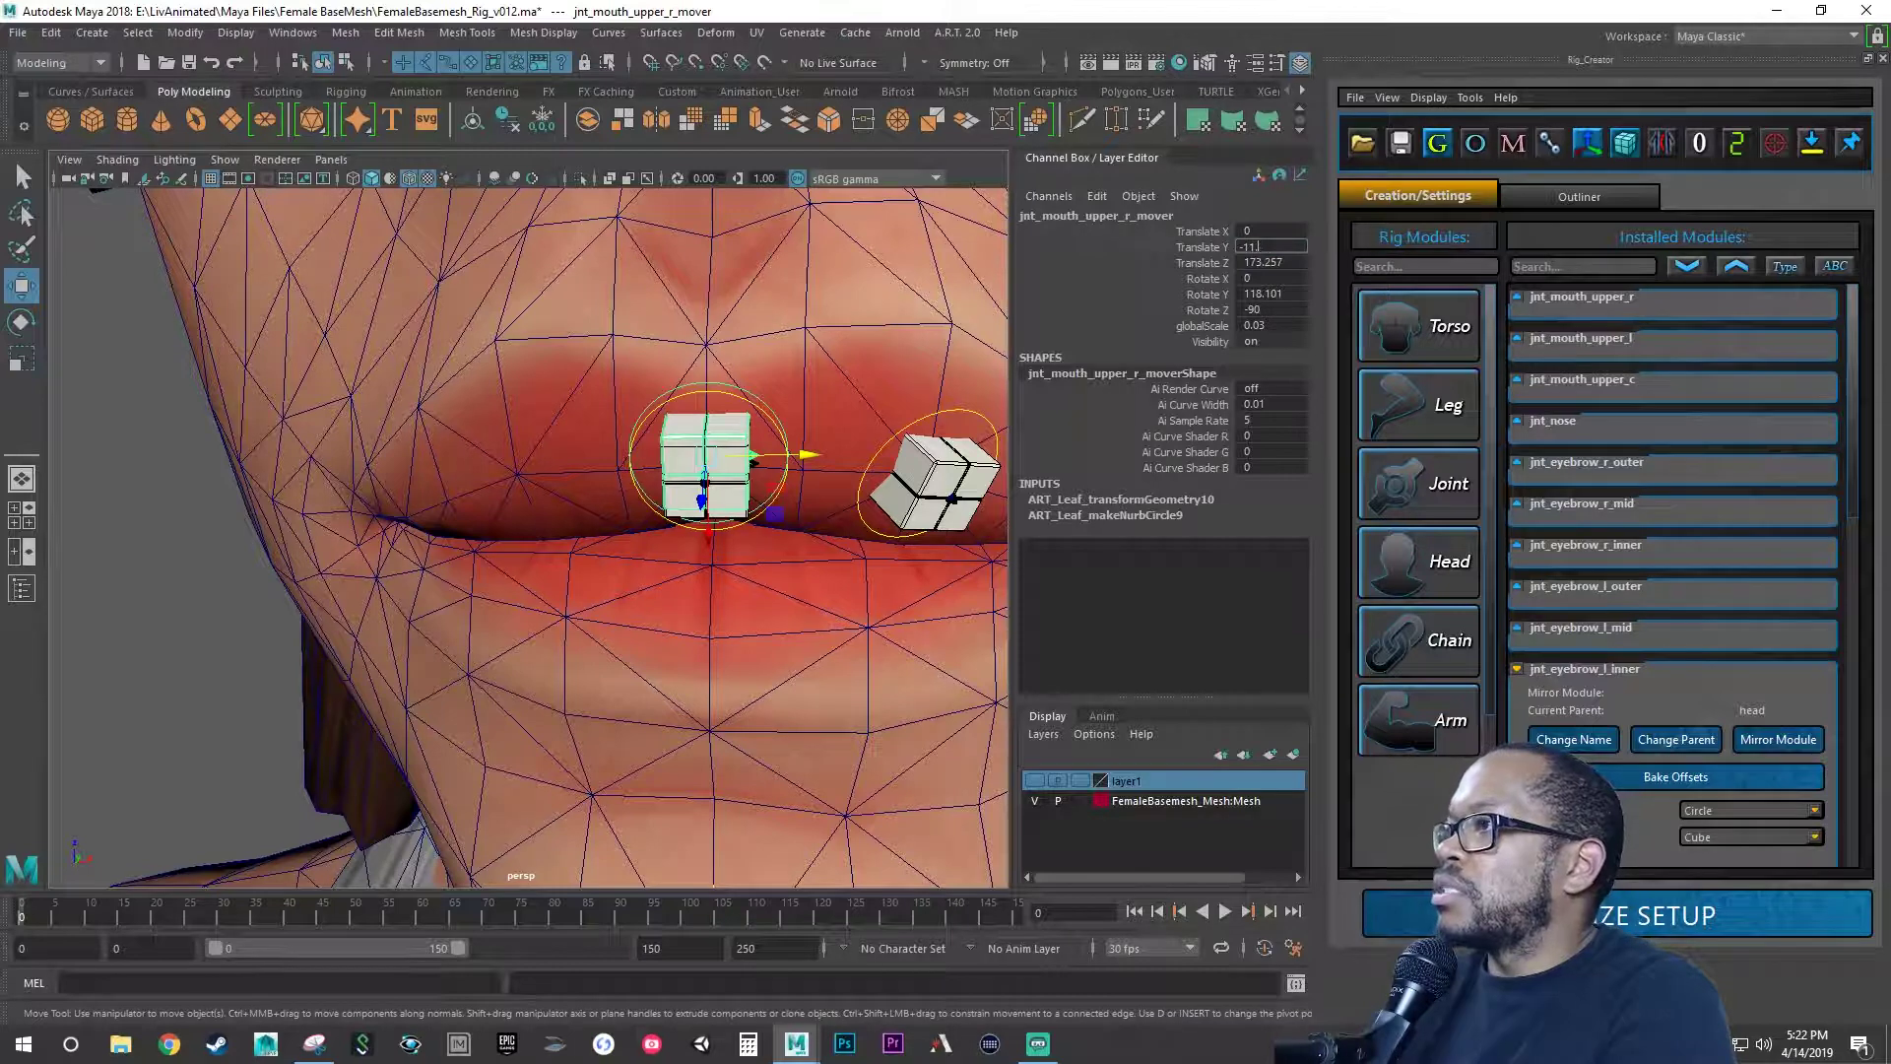
pyautogui.press('BackSpace')
pyautogui.write('78')
pyautogui.press('Tab')
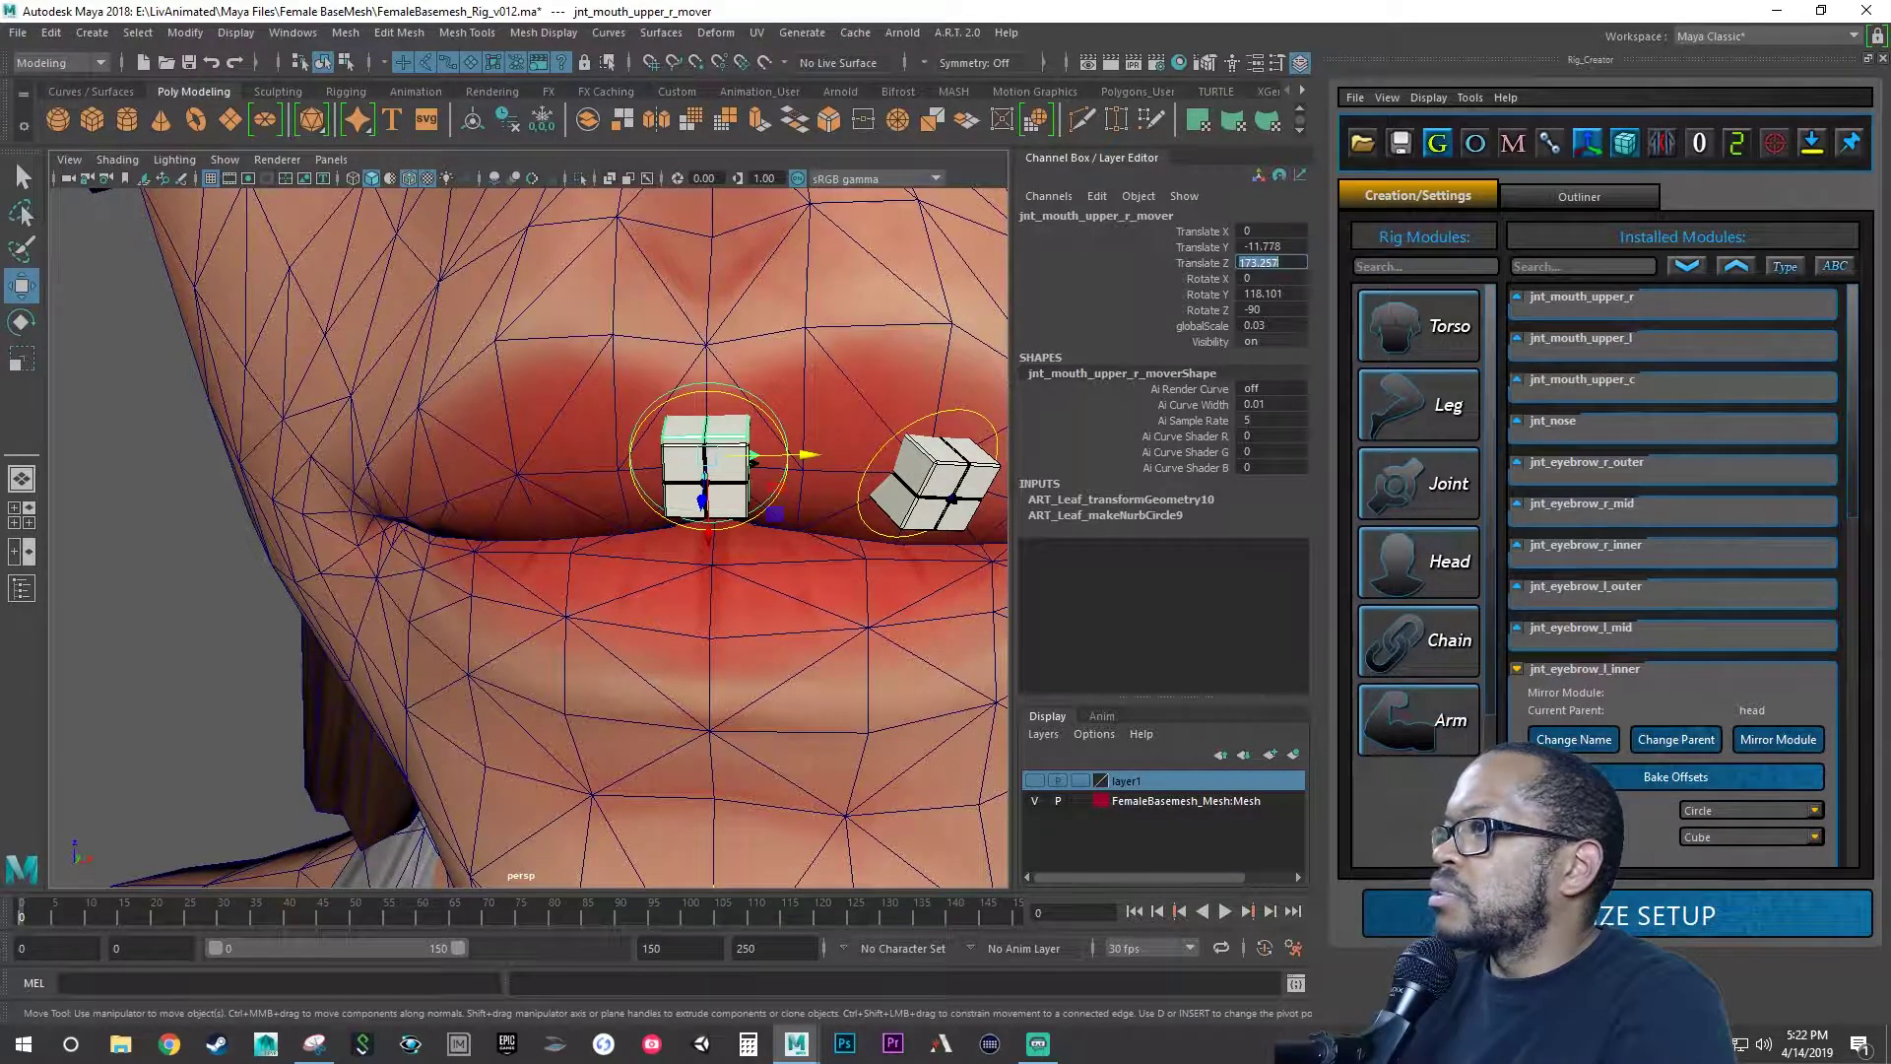
# - Set the mouth_upper_r mover's Translate Z to 173.218 and slide it along X to about -1.08
pyautogui.write('173')
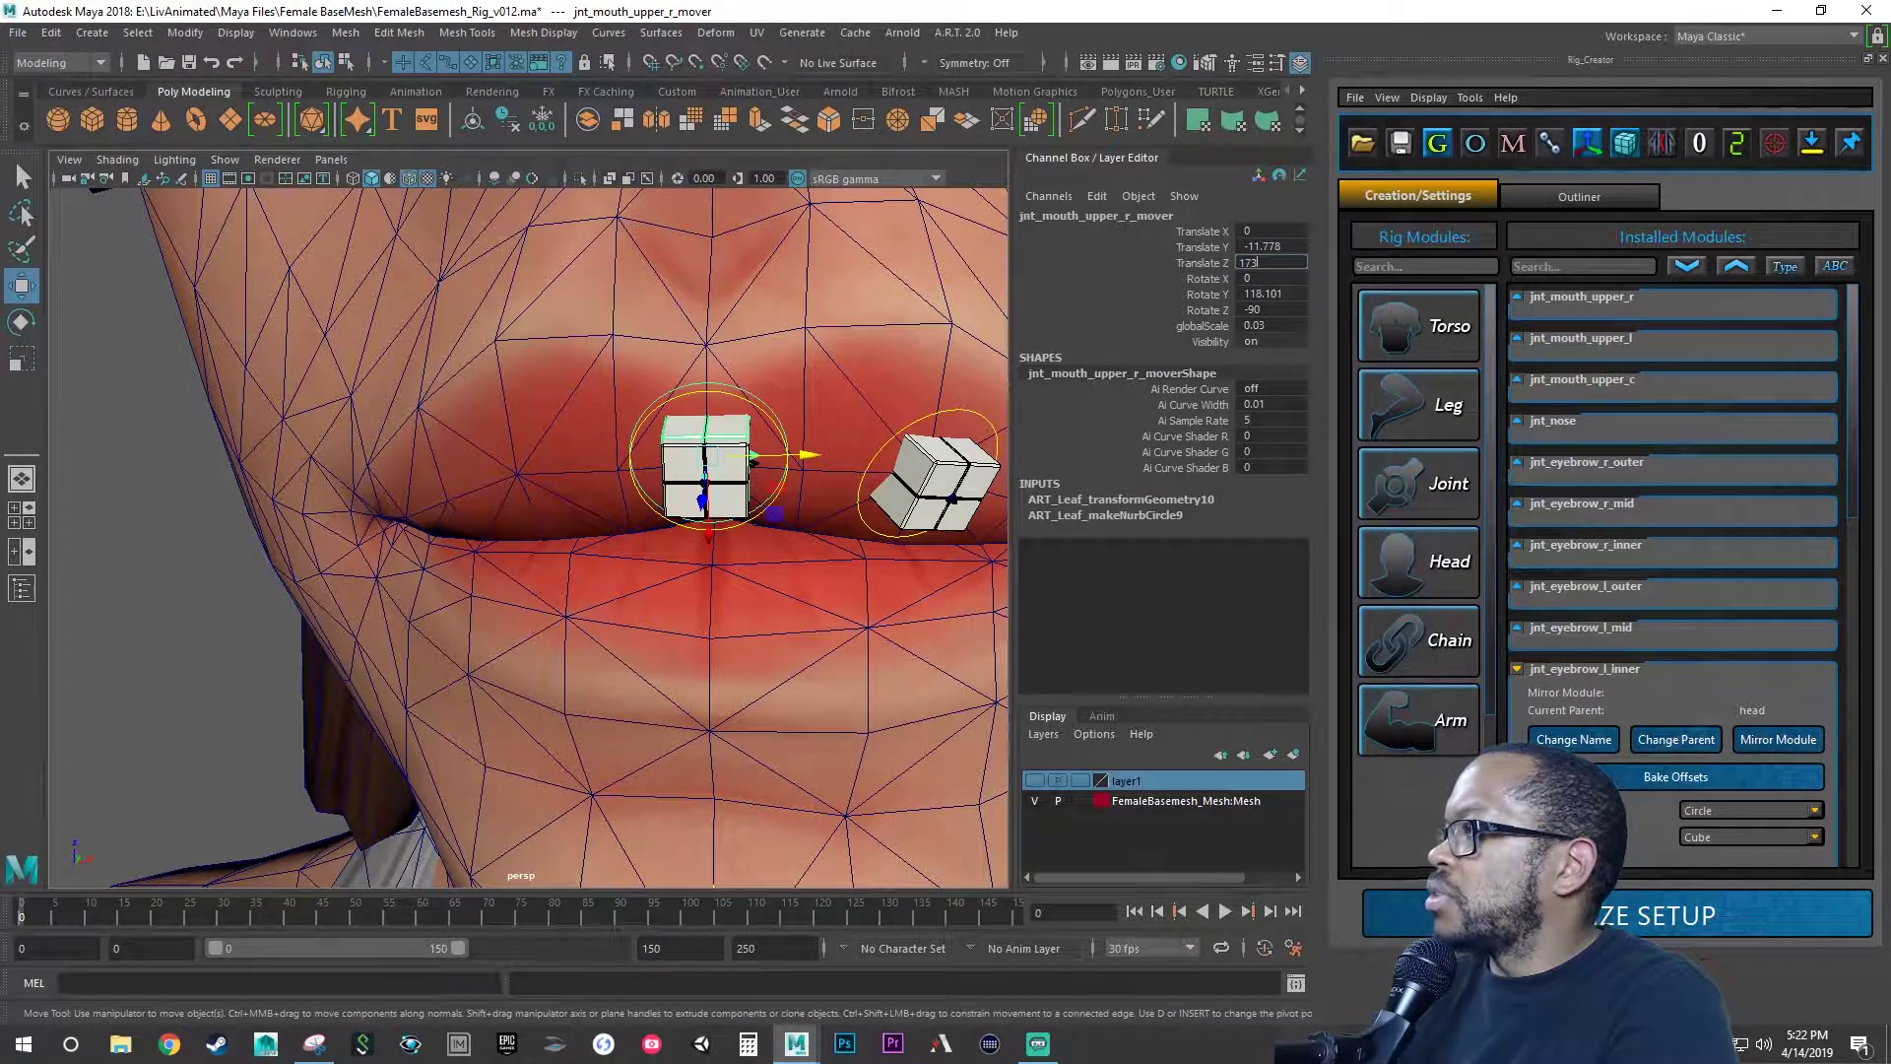
pyautogui.write('.218')
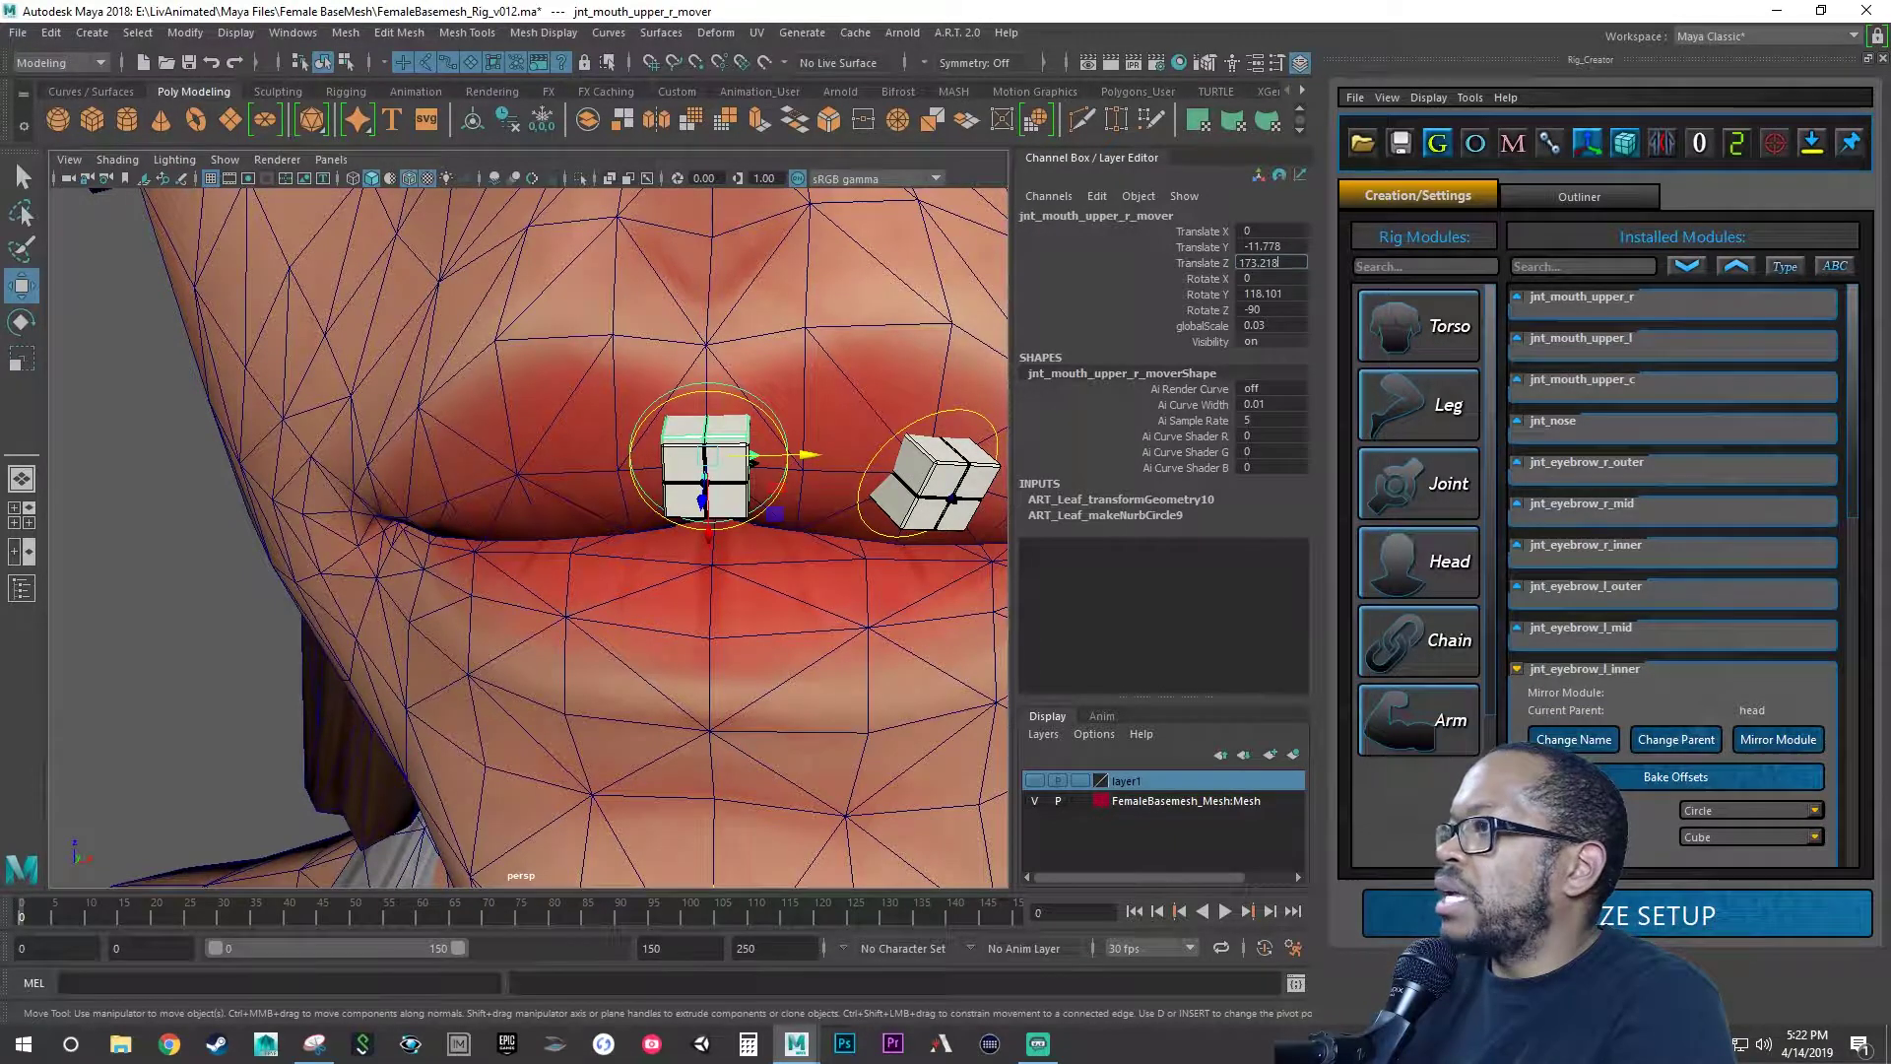
pyautogui.press('Tab')
pyautogui.press('Tab')
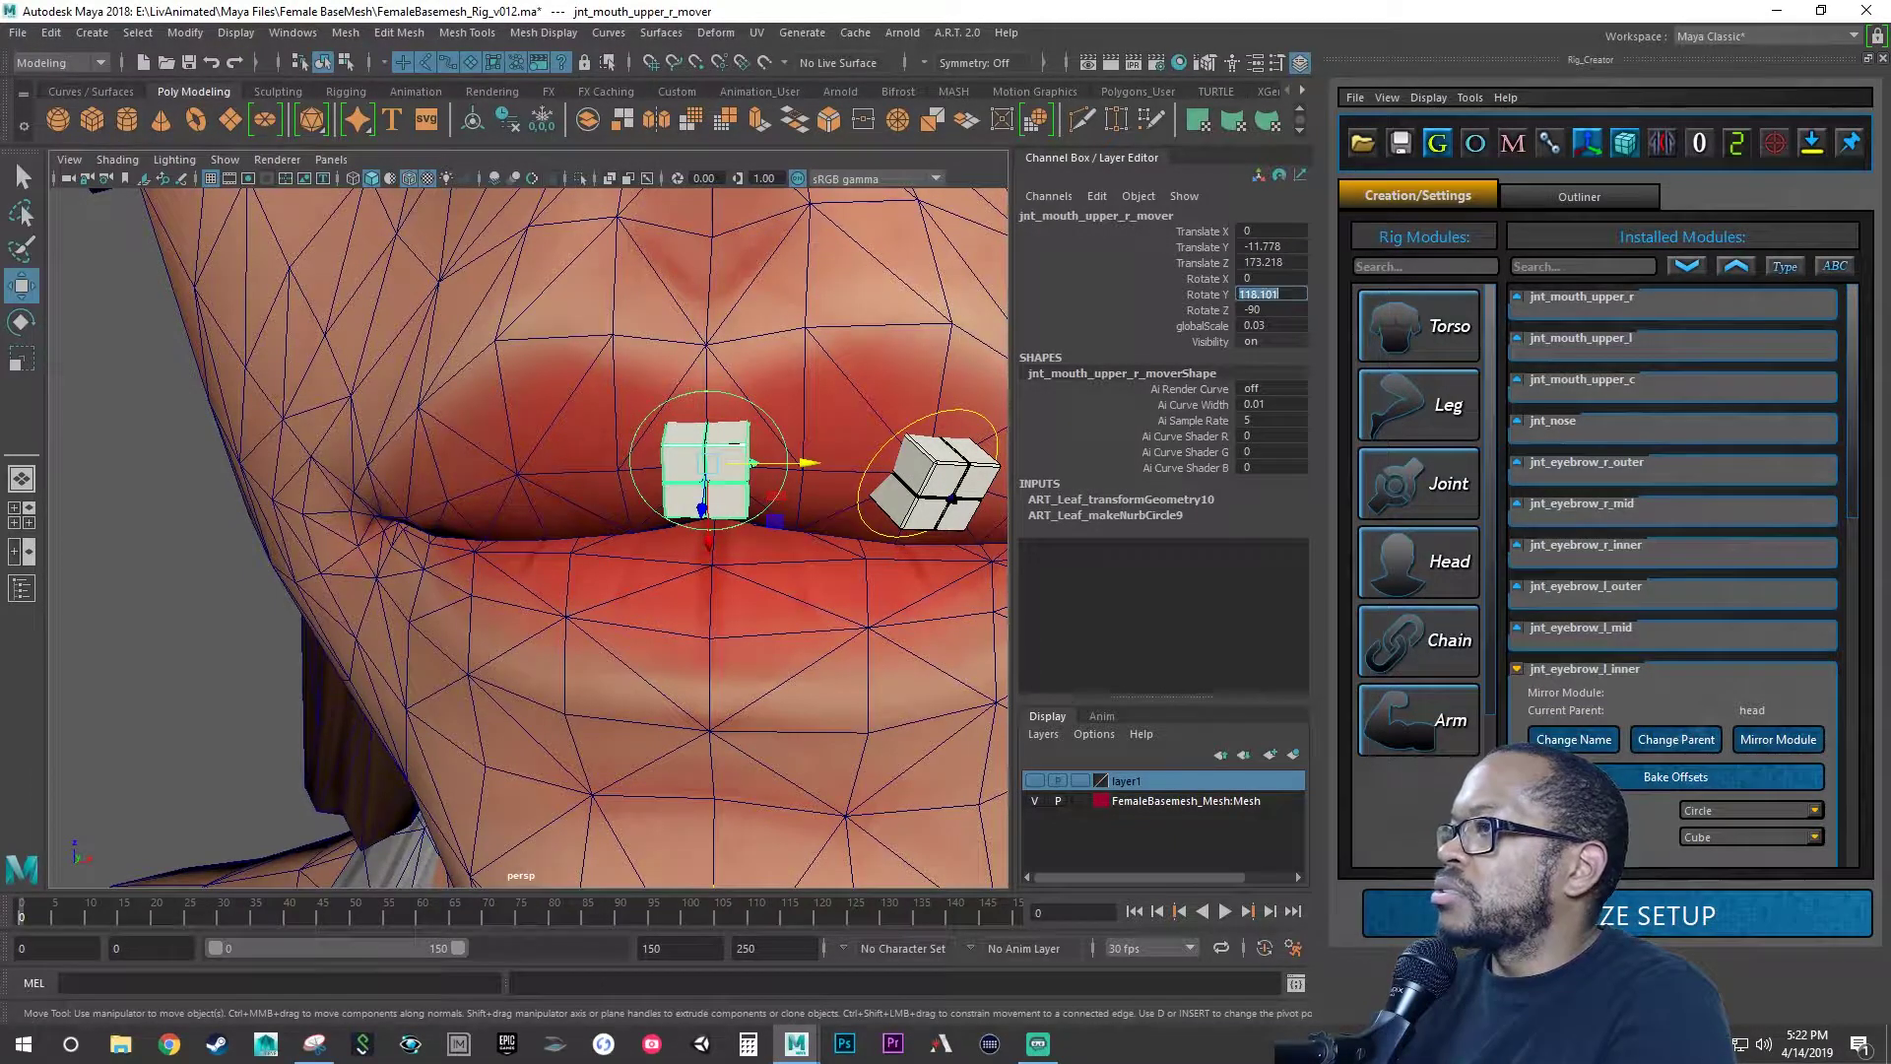
pyautogui.press('Tab')
pyautogui.press('Tab')
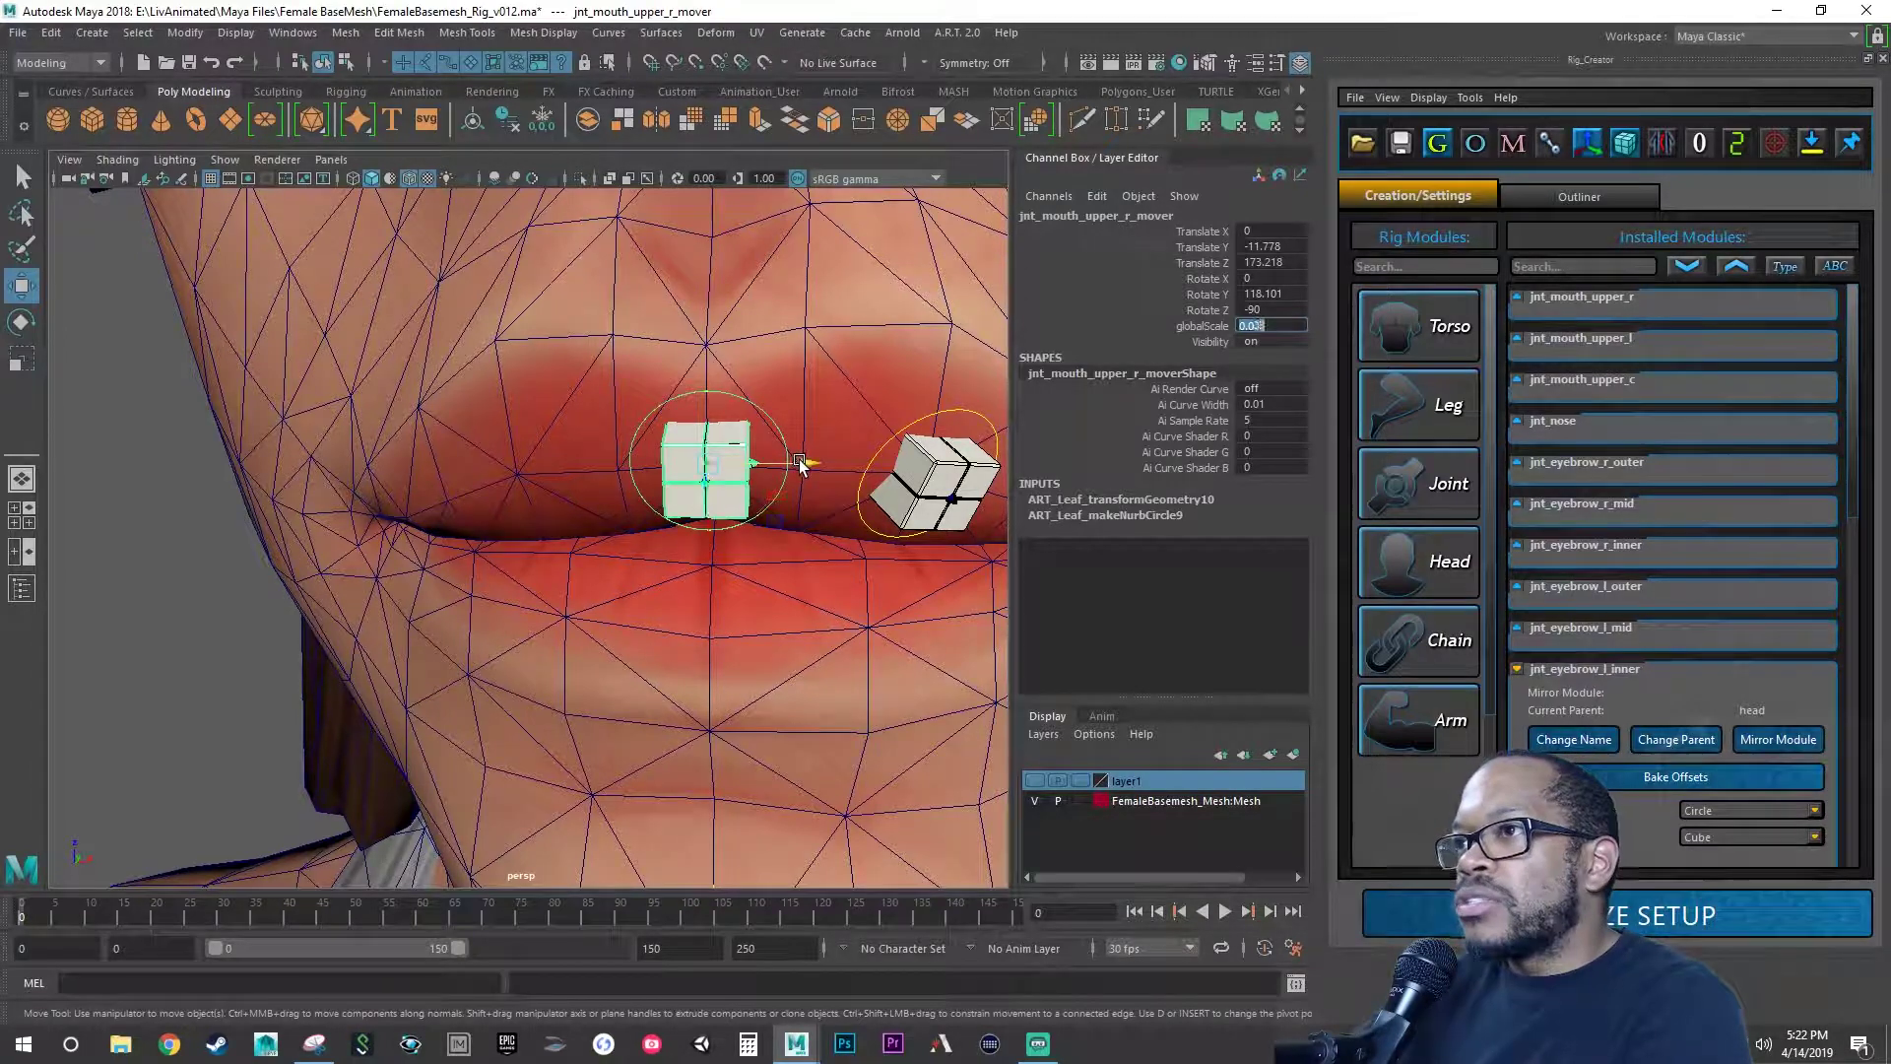
pyautogui.moveTo(802, 463); pyautogui.dragTo(686, 536)
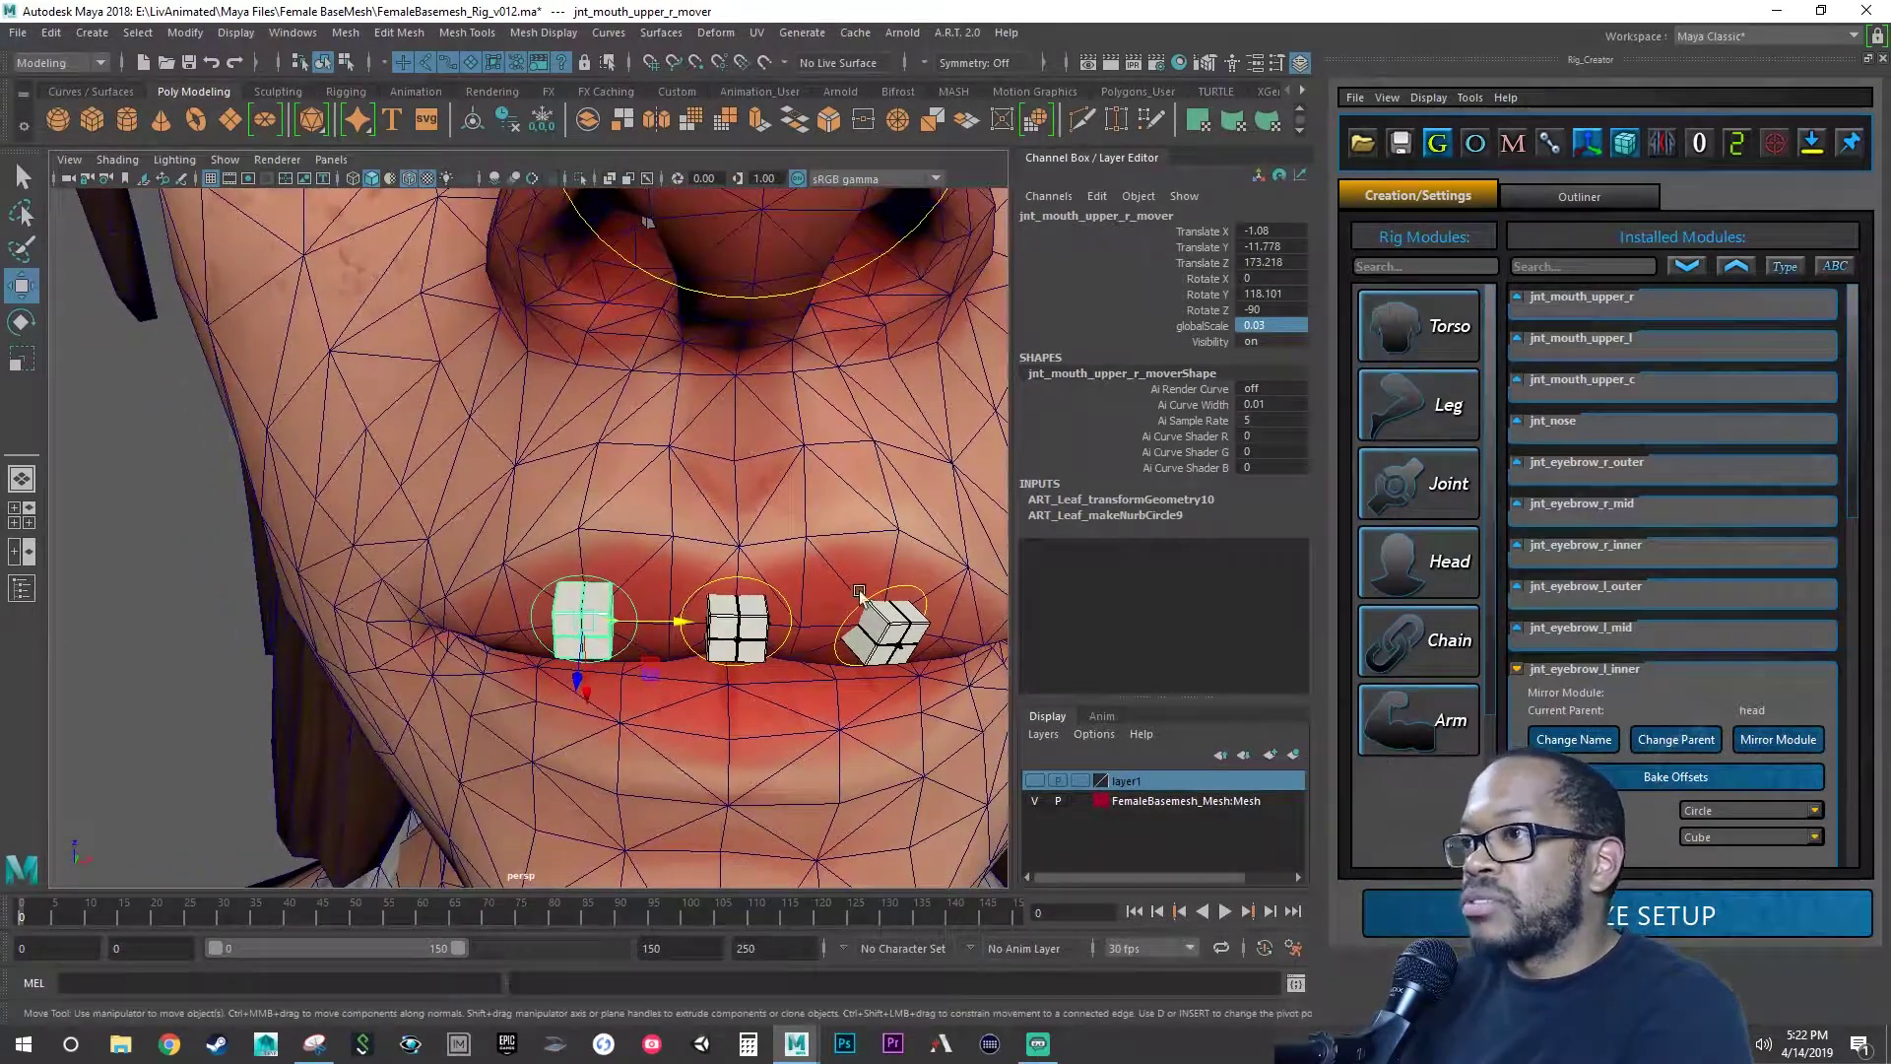
# - Snip the mouth_upper_l mover's transform values with Snipping Tool and set the snip aside as a reference
pyautogui.click(914, 594)
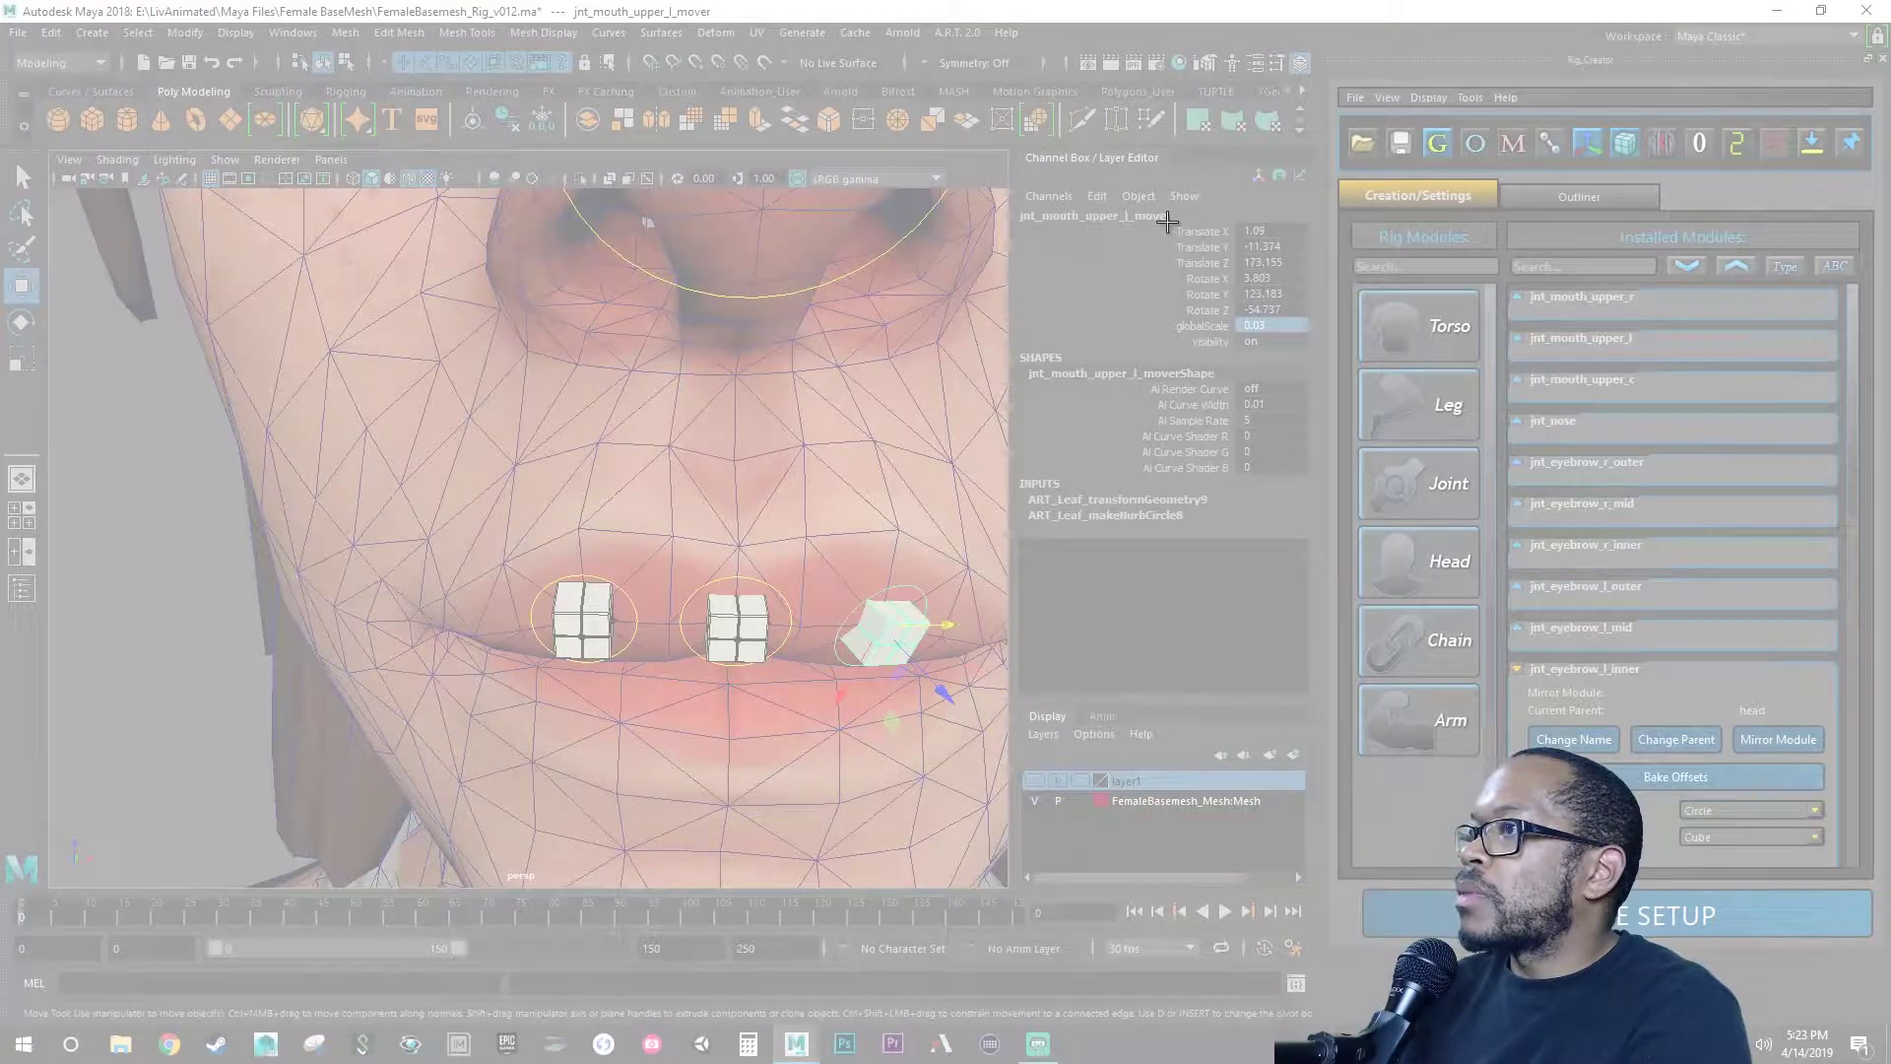
pyautogui.moveTo(1167, 220); pyautogui.dragTo(1318, 353)
pyautogui.moveTo(1422, 74); pyautogui.dragTo(1890, 207)
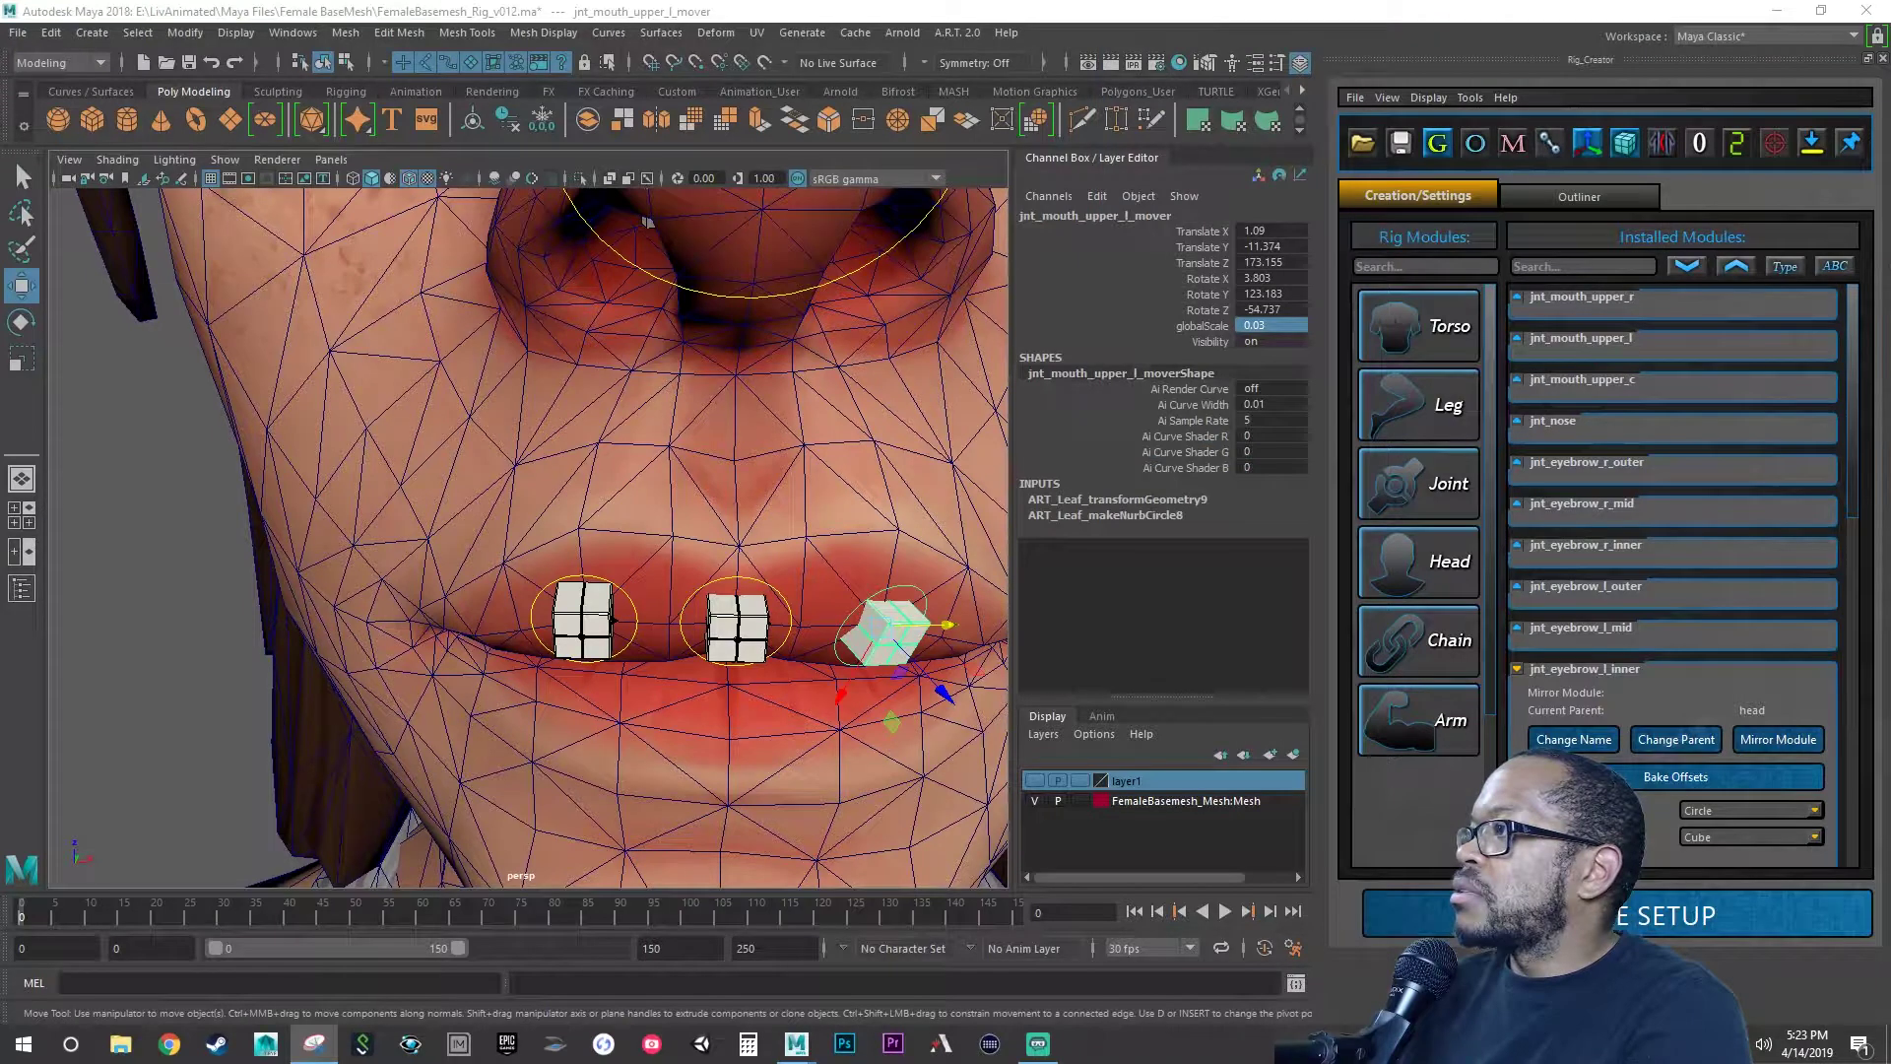
# - Set the mouth_upper_r mover's Translate X to -1.09
pyautogui.click(634, 609)
pyautogui.doubleClick(1281, 232)
pyautogui.write('-')
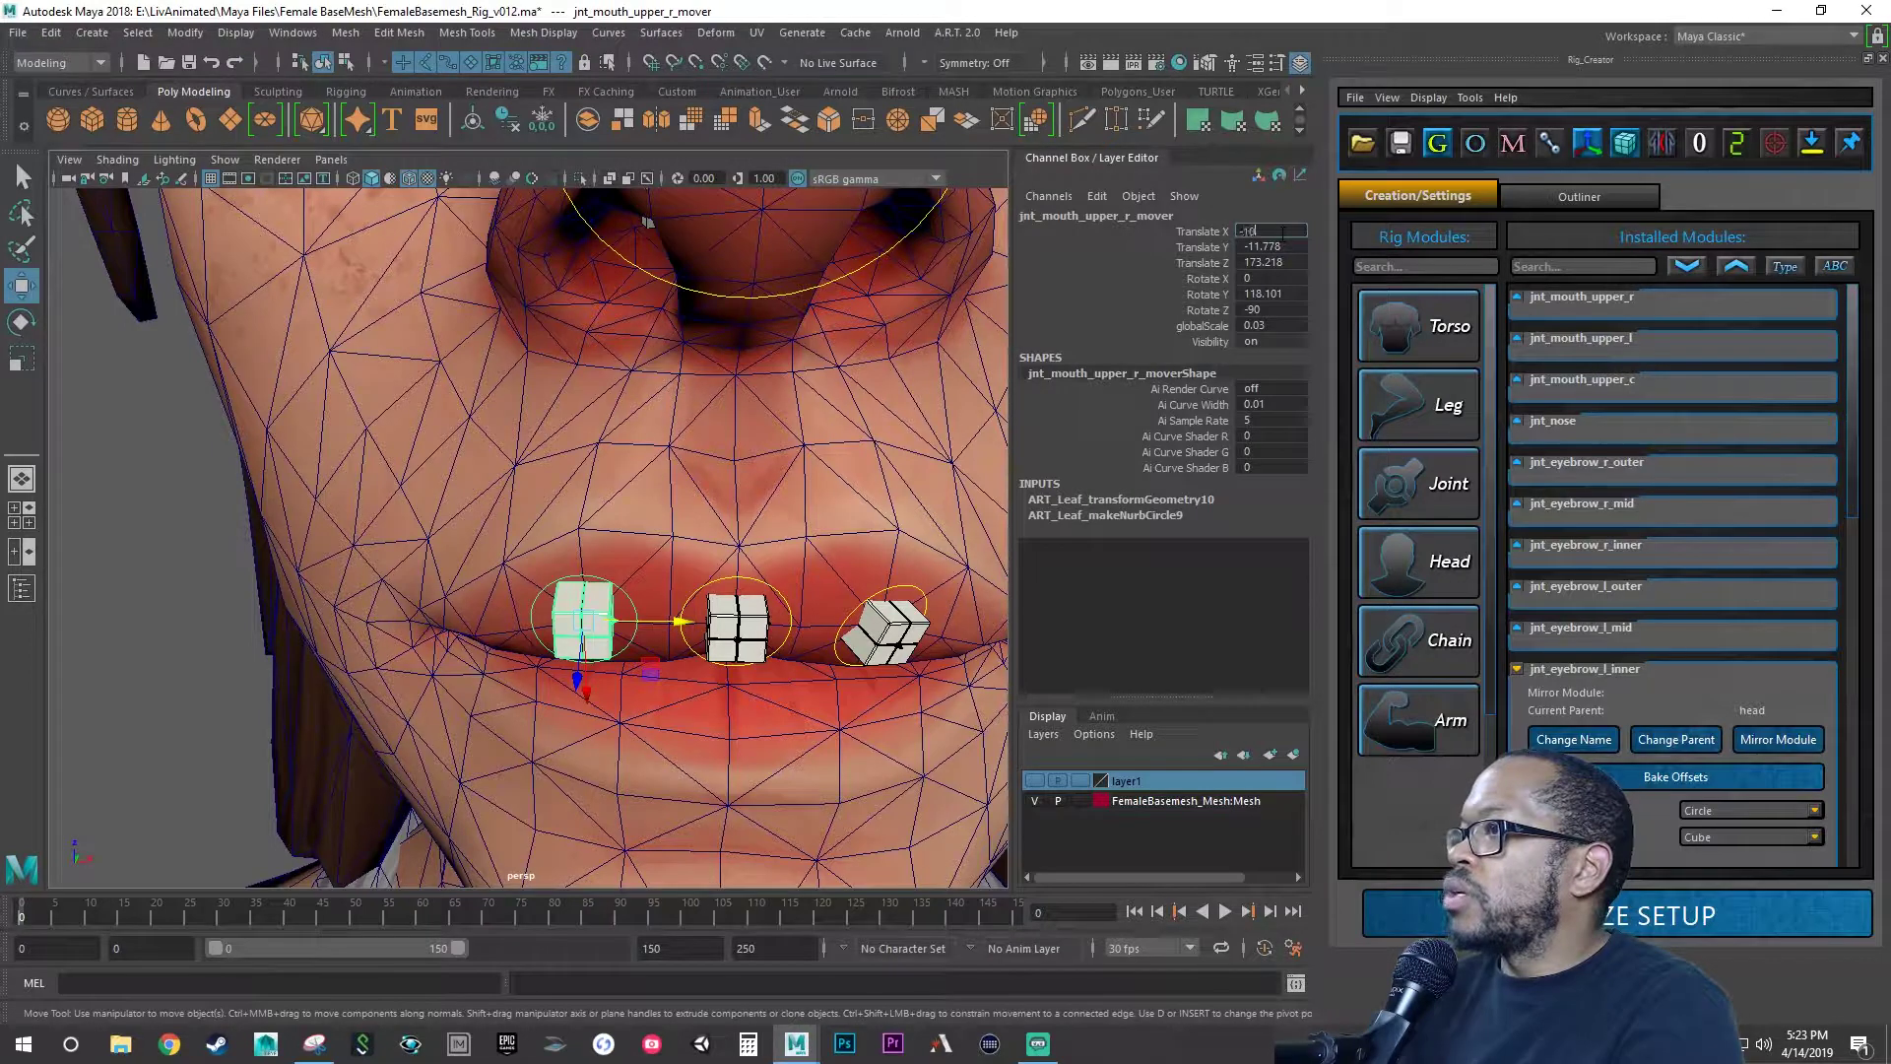
pyautogui.write('1.09')
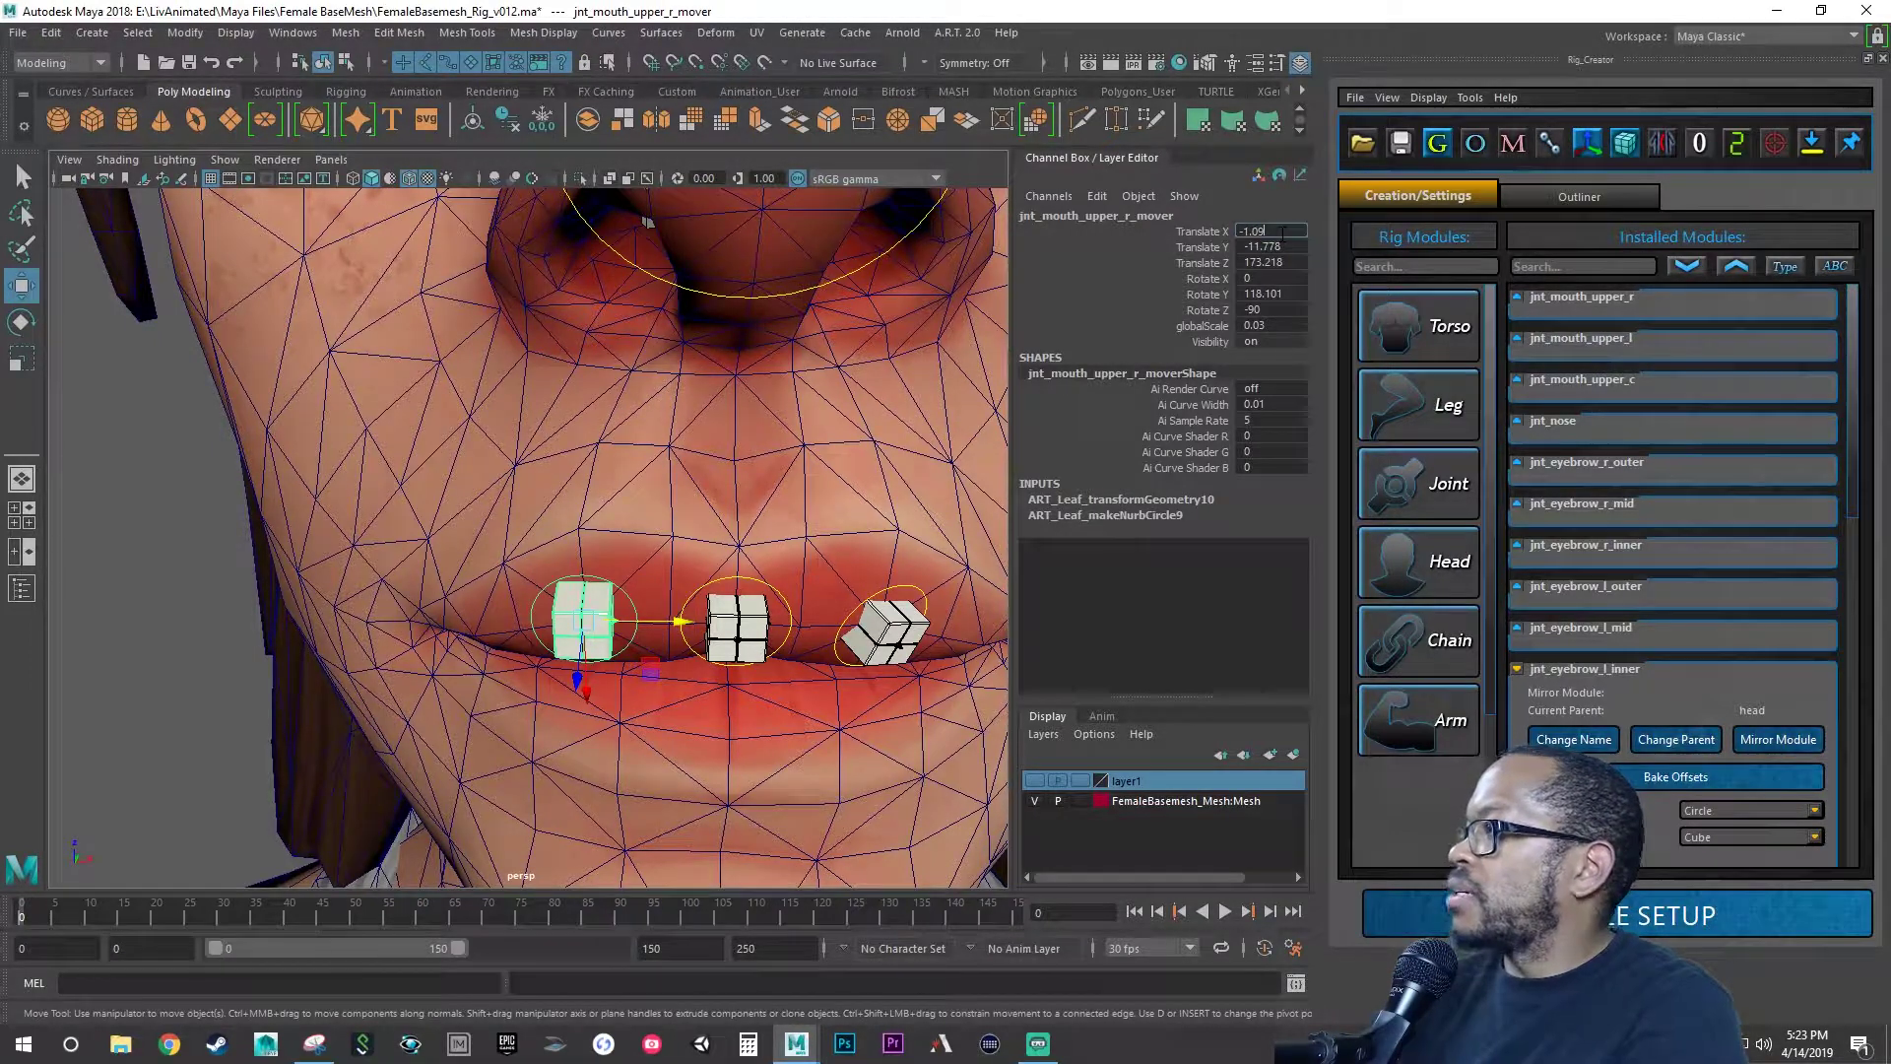
pyautogui.press('Return')
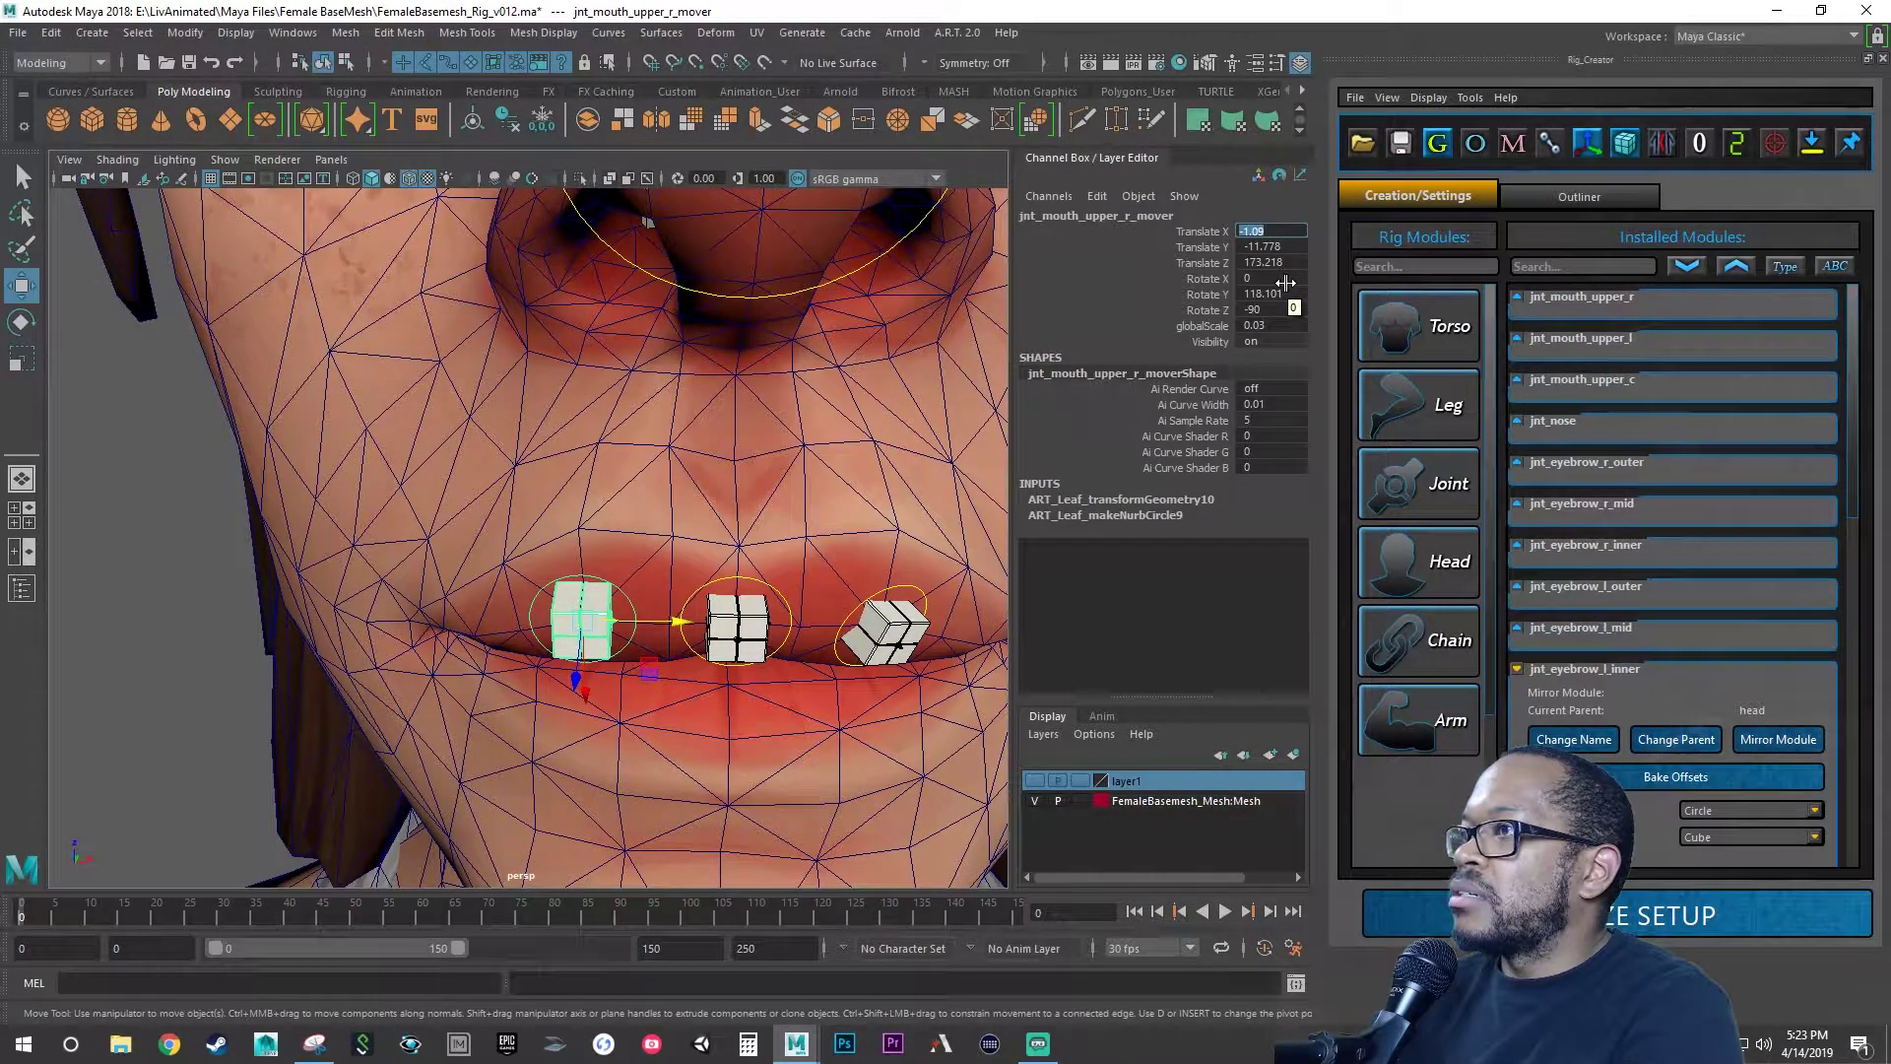
# - Try -3.803 for the mouth_upper_r mover's Rotate X and flip its sign to 3.803
pyautogui.keyDown('alt'); pyautogui.moveTo(686, 717); pyautogui.dragTo(617, 718, button='middle'); pyautogui.keyUp('alt')
pyautogui.press('e')
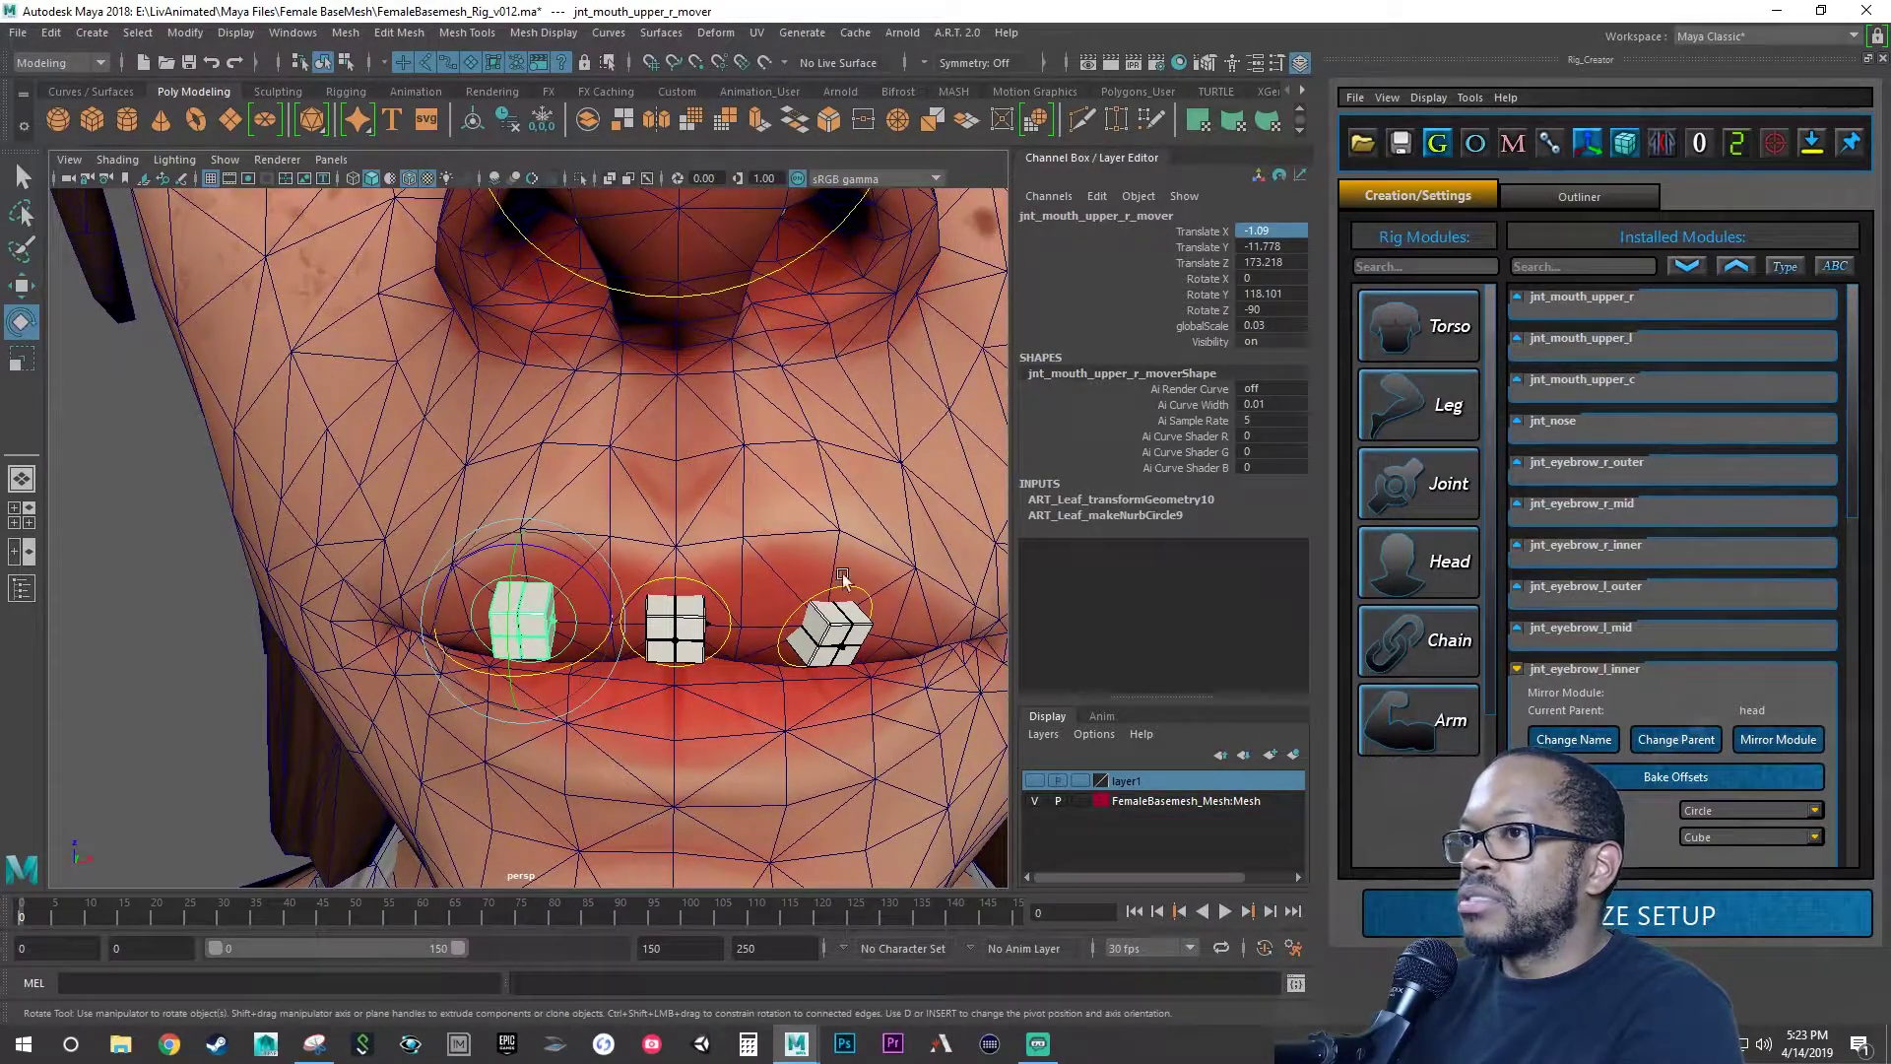
pyautogui.doubleClick(1290, 278)
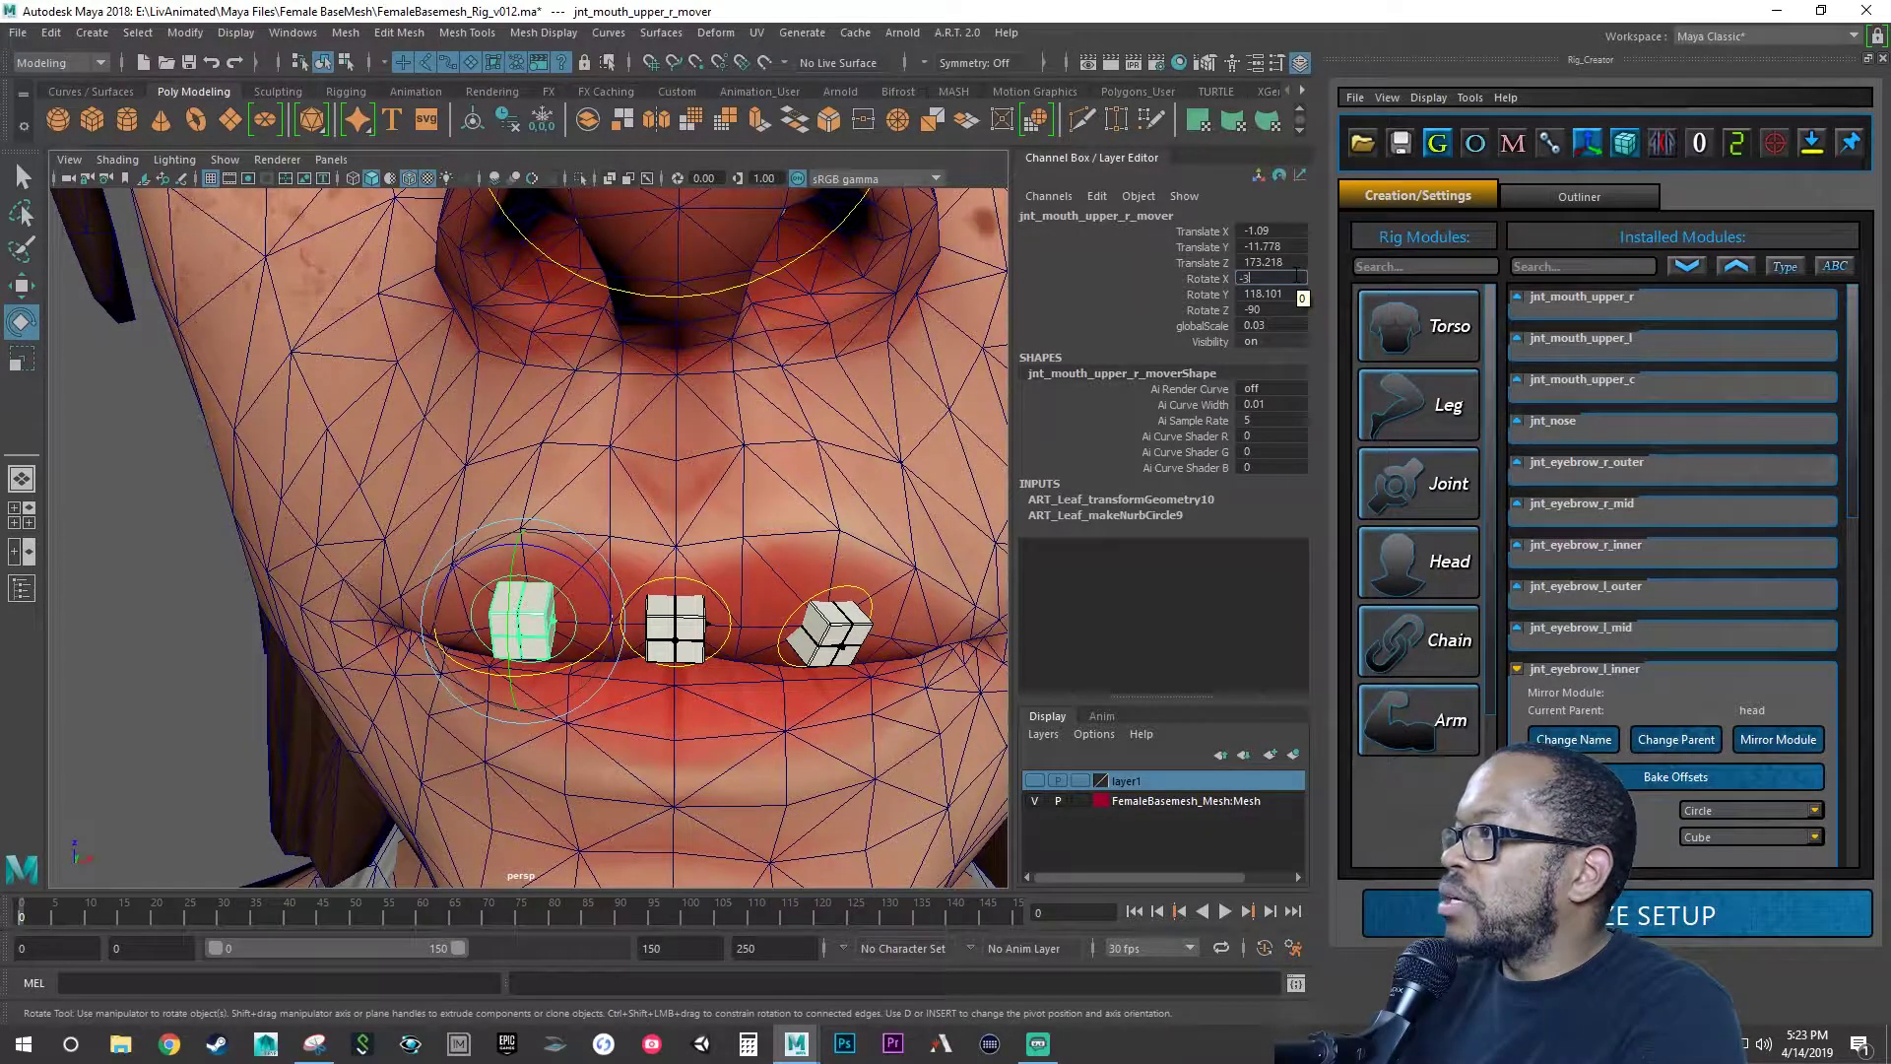
pyautogui.write('-3.803')
pyautogui.press('Return')
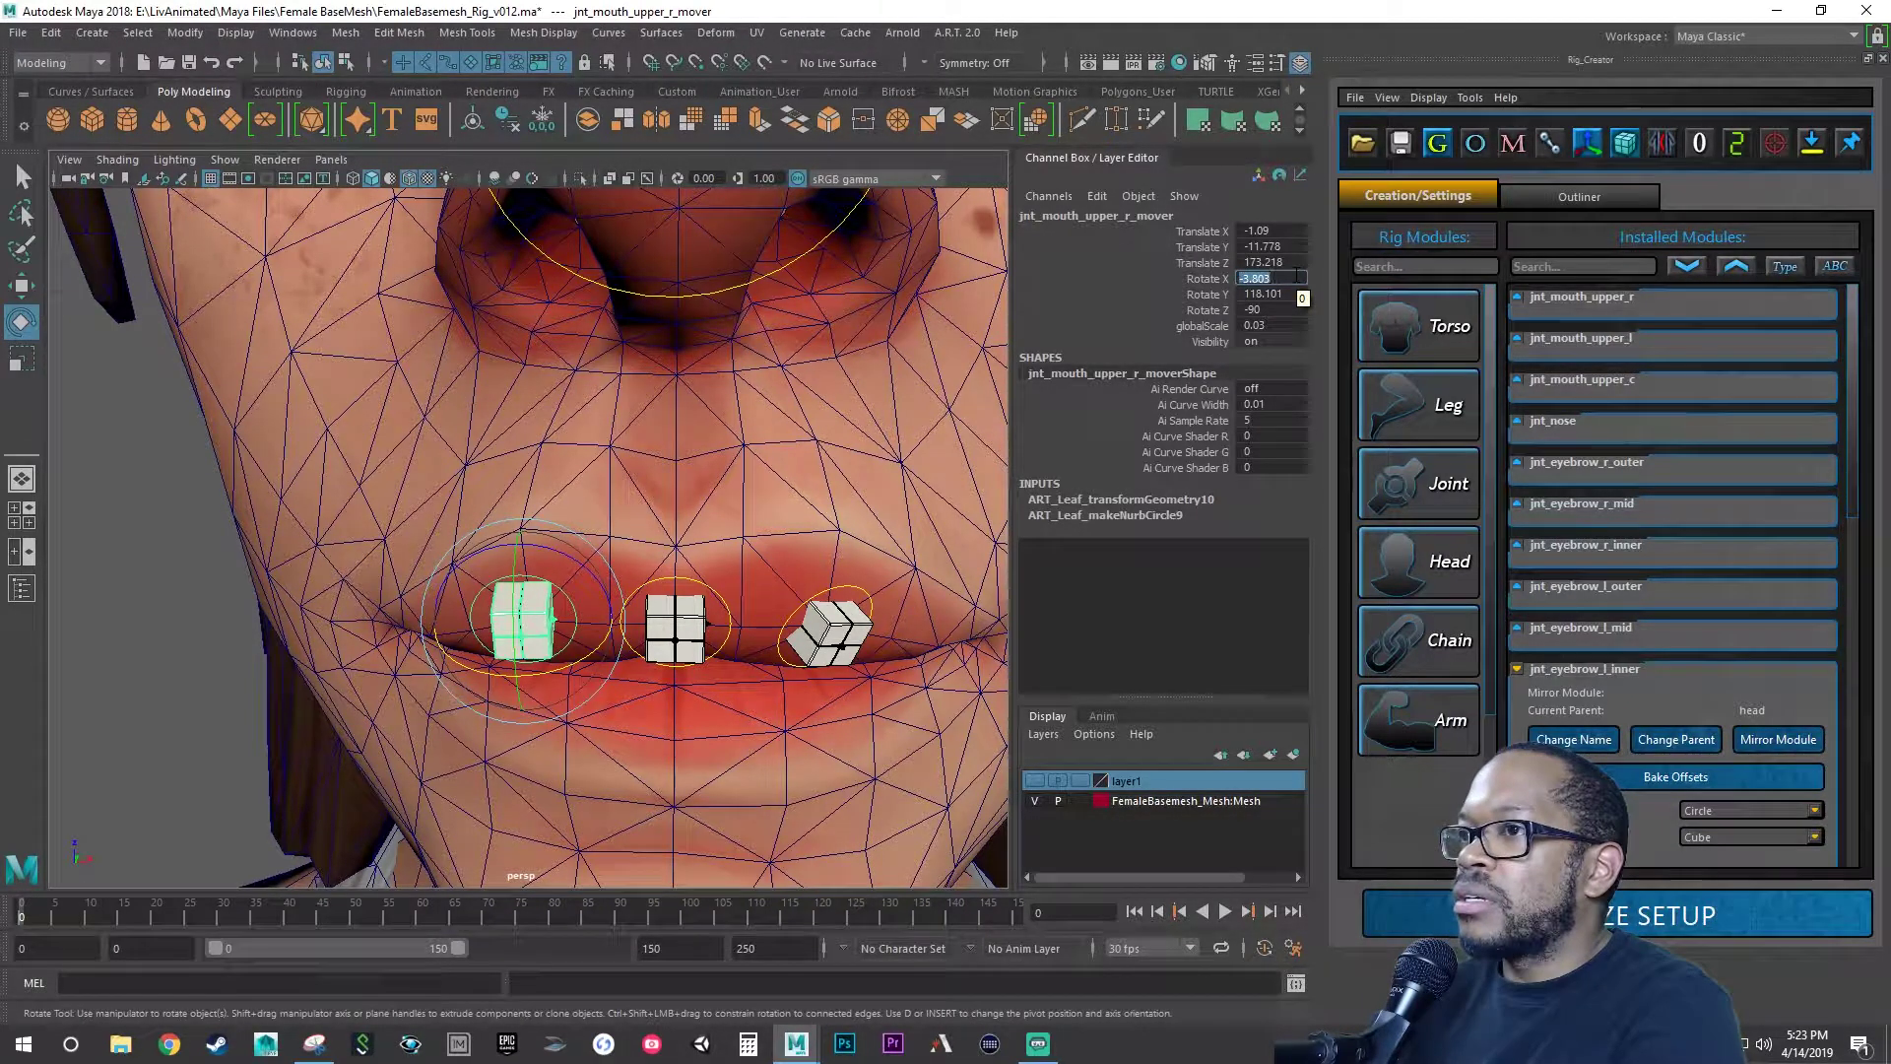
pyautogui.click(1297, 278)
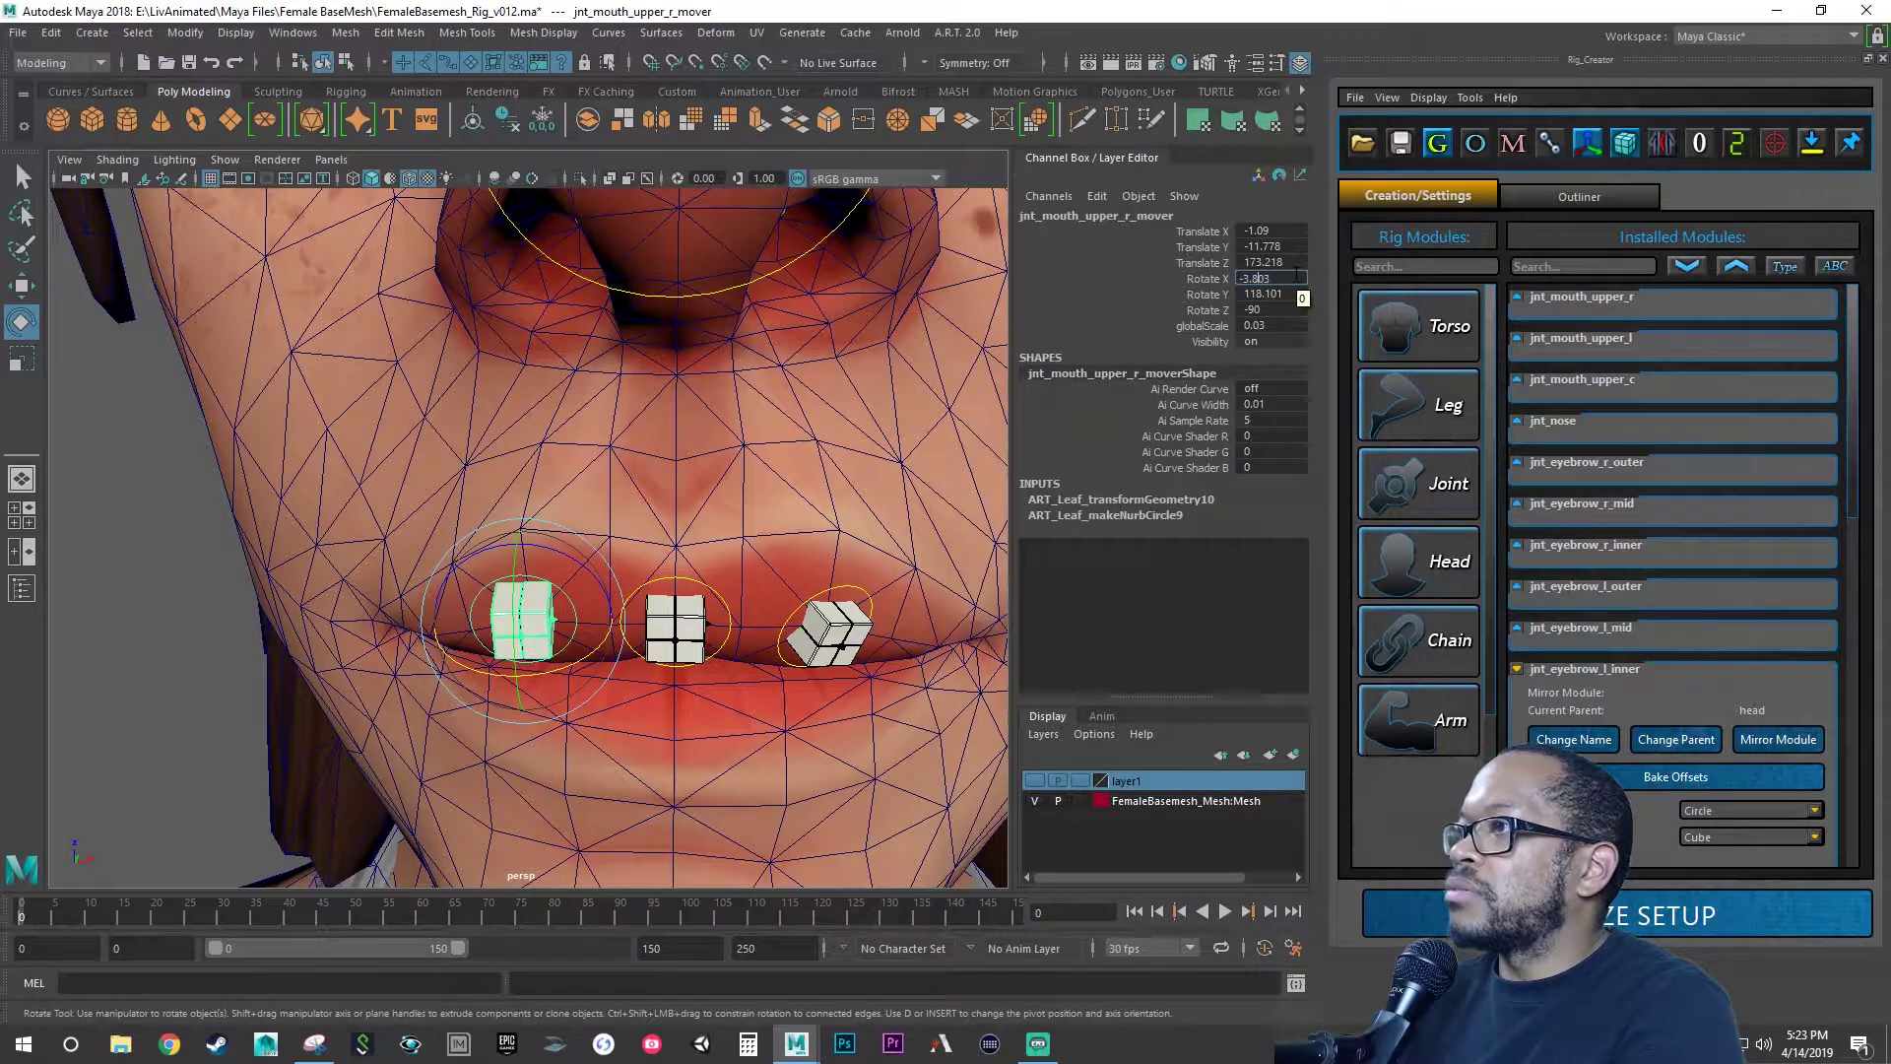
pyautogui.press('BackSpace')
pyautogui.press('Return')
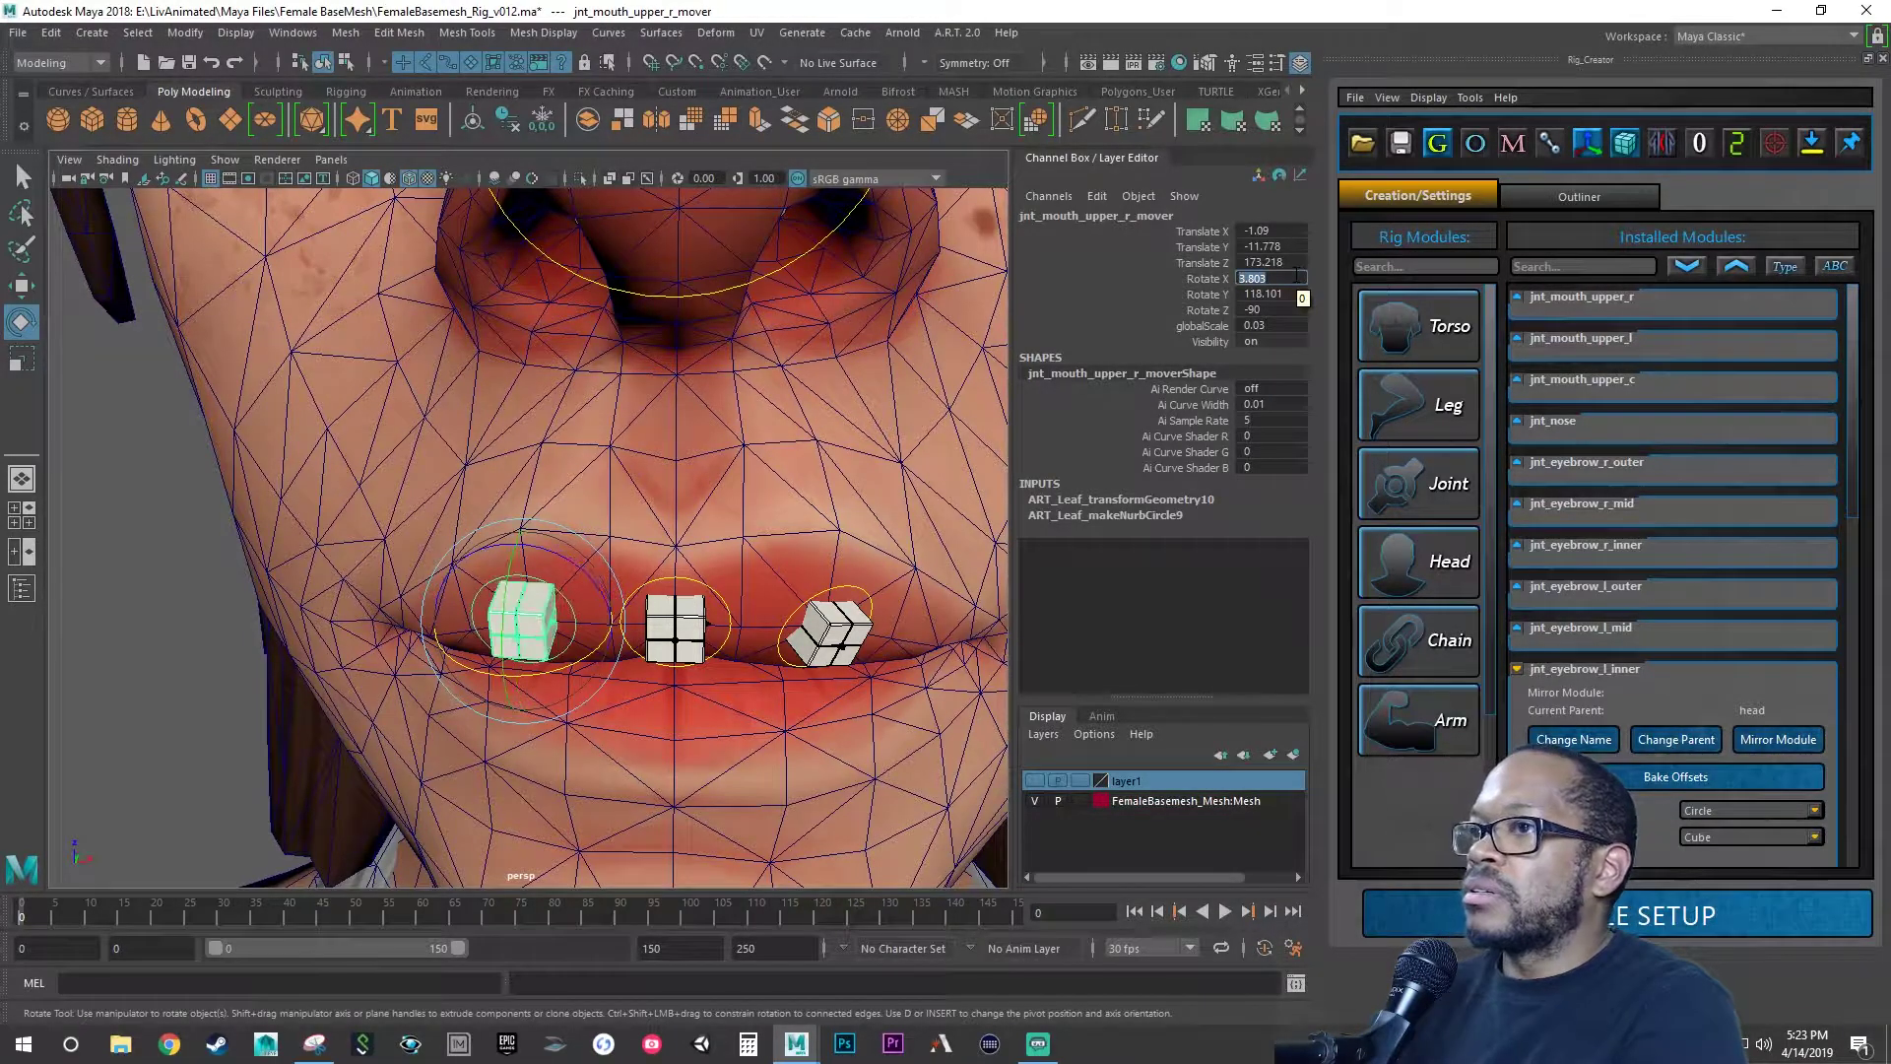
# - Try -54.737 for the mouth_upper_r mover's Rotate Z and flip its sign to 54.737
pyautogui.keyDown('alt'); pyautogui.moveTo(822, 504); pyautogui.dragTo(828, 502); pyautogui.keyUp('alt')
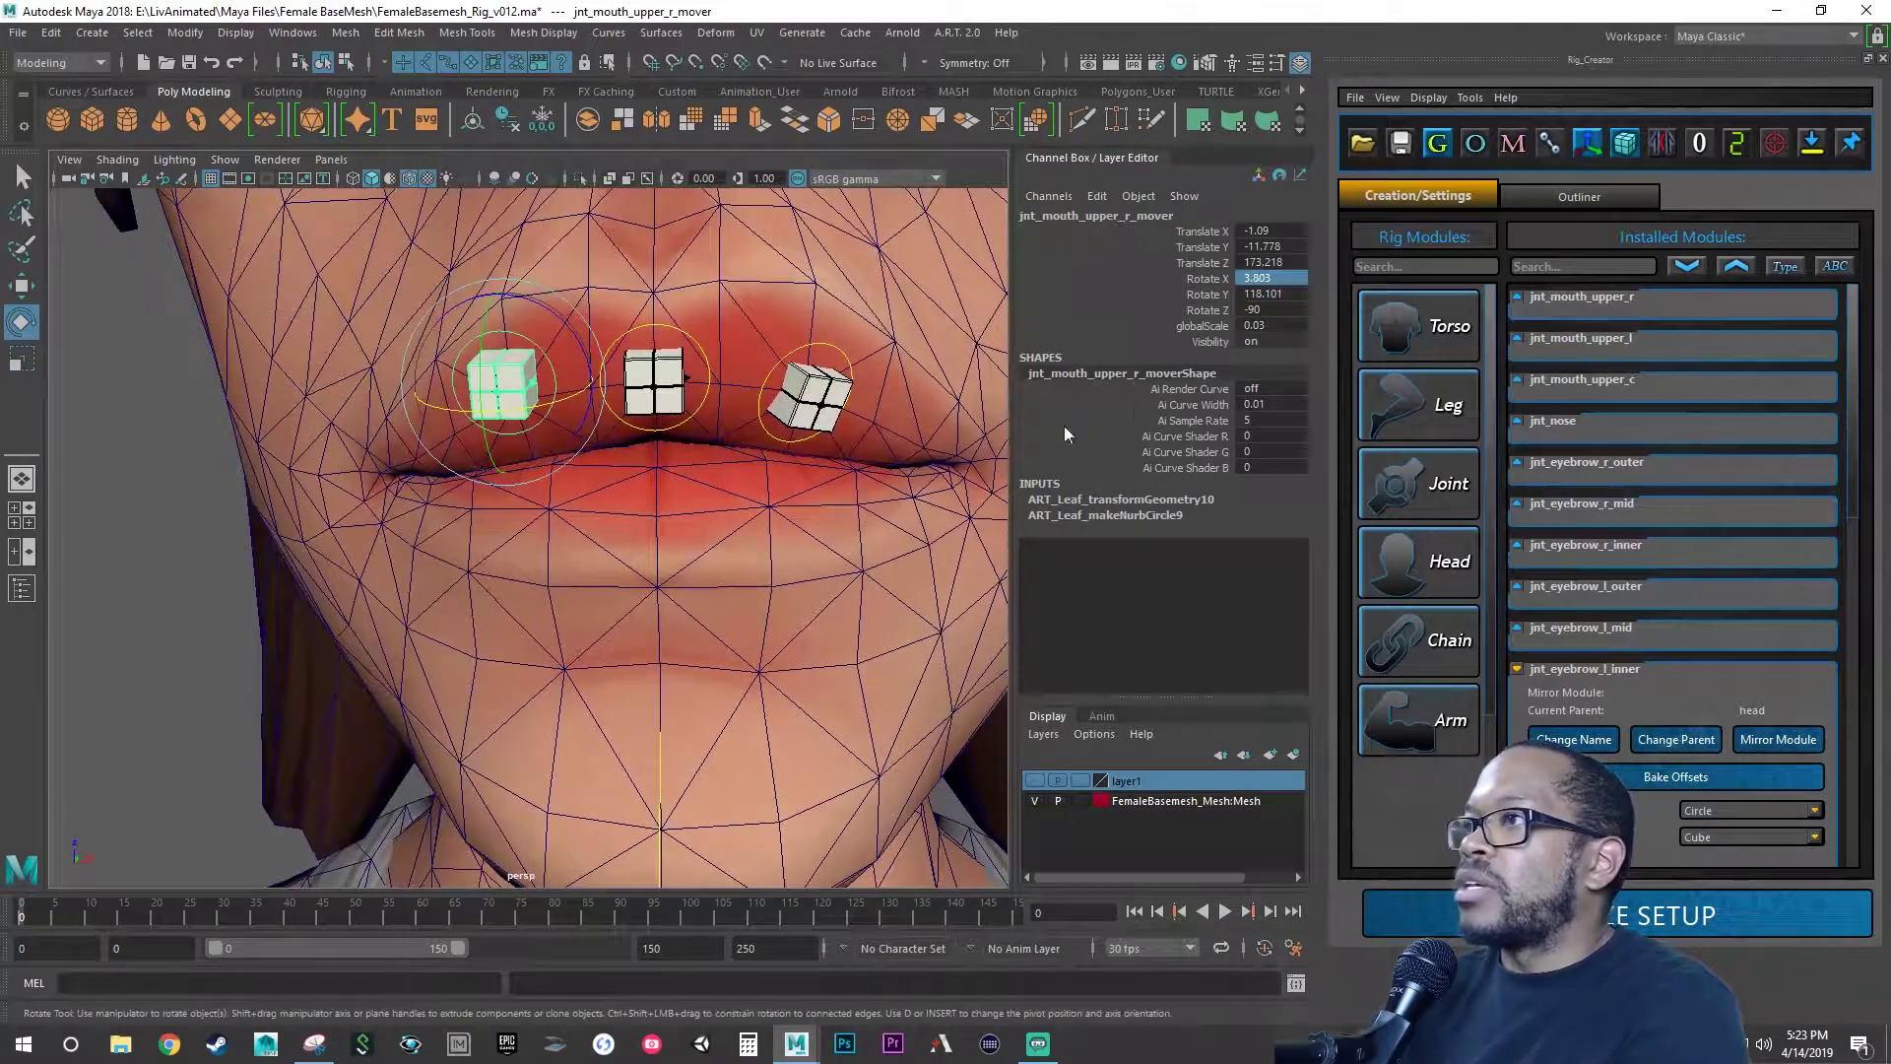
pyautogui.click(1278, 311)
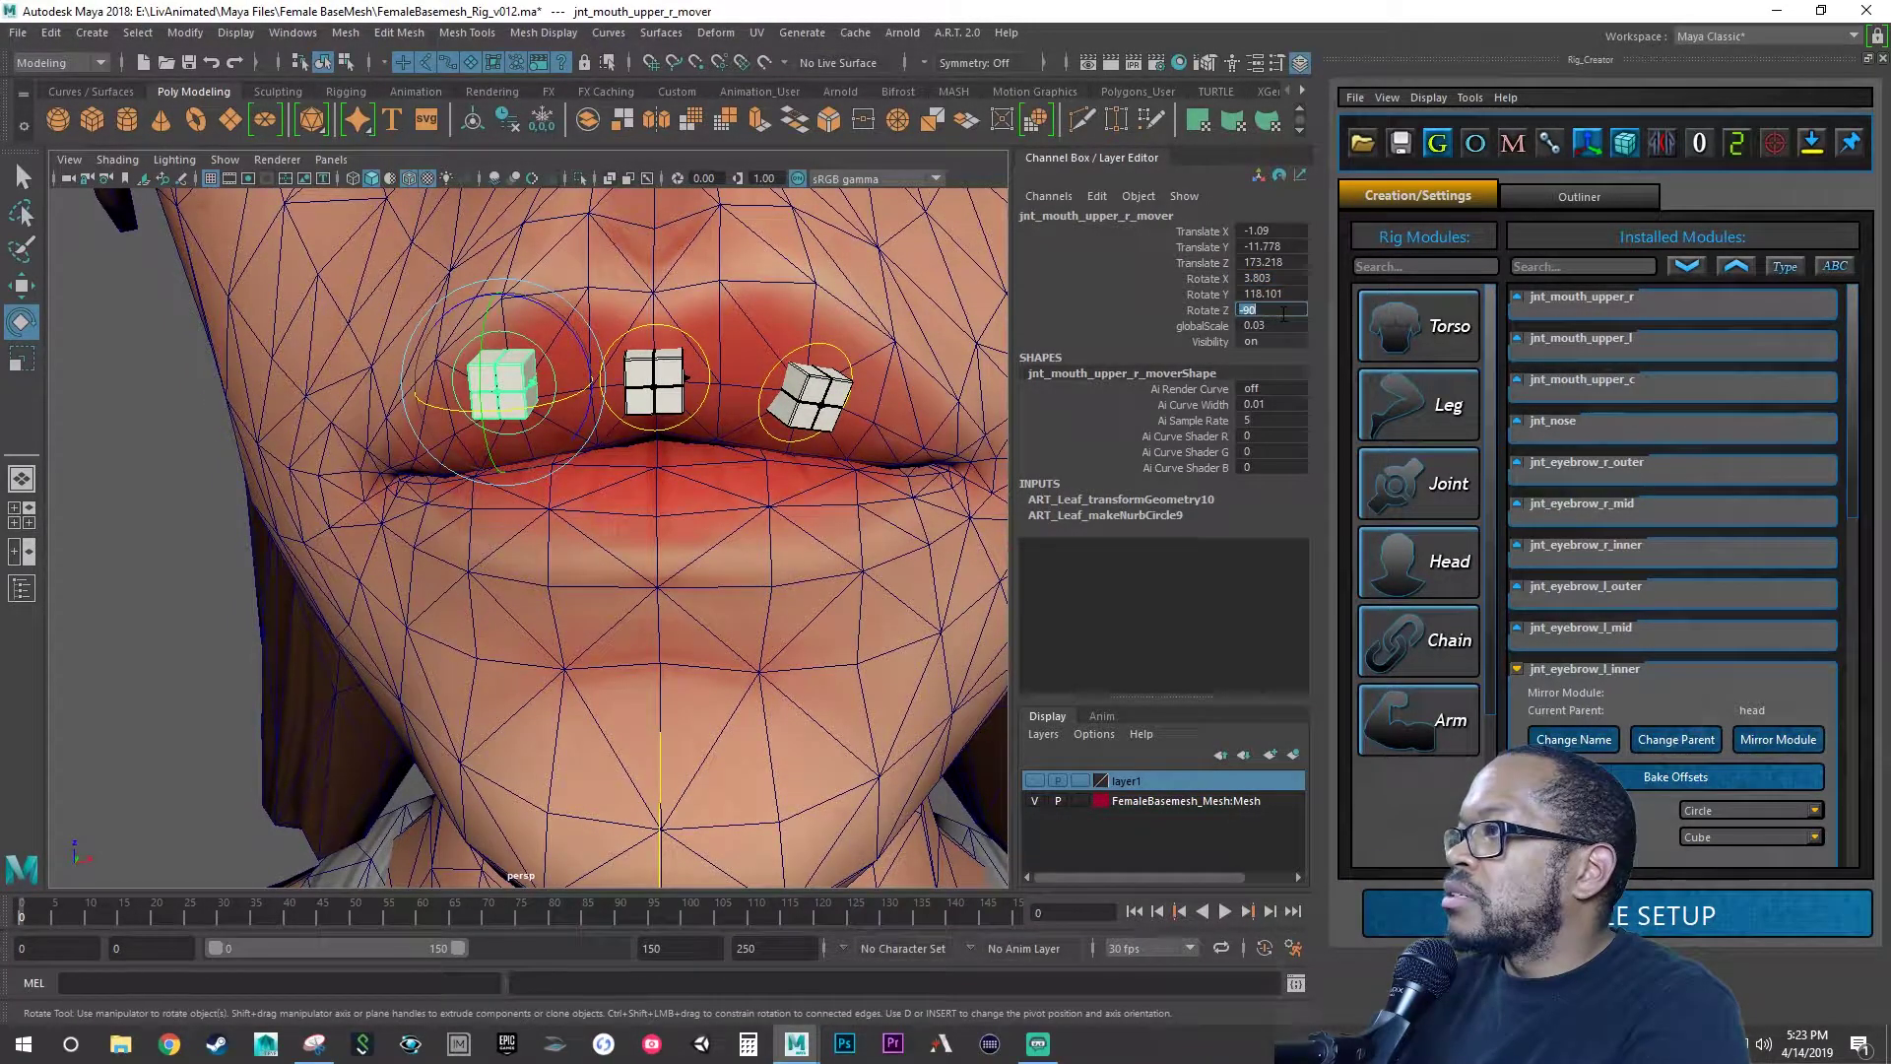
pyautogui.write('-')
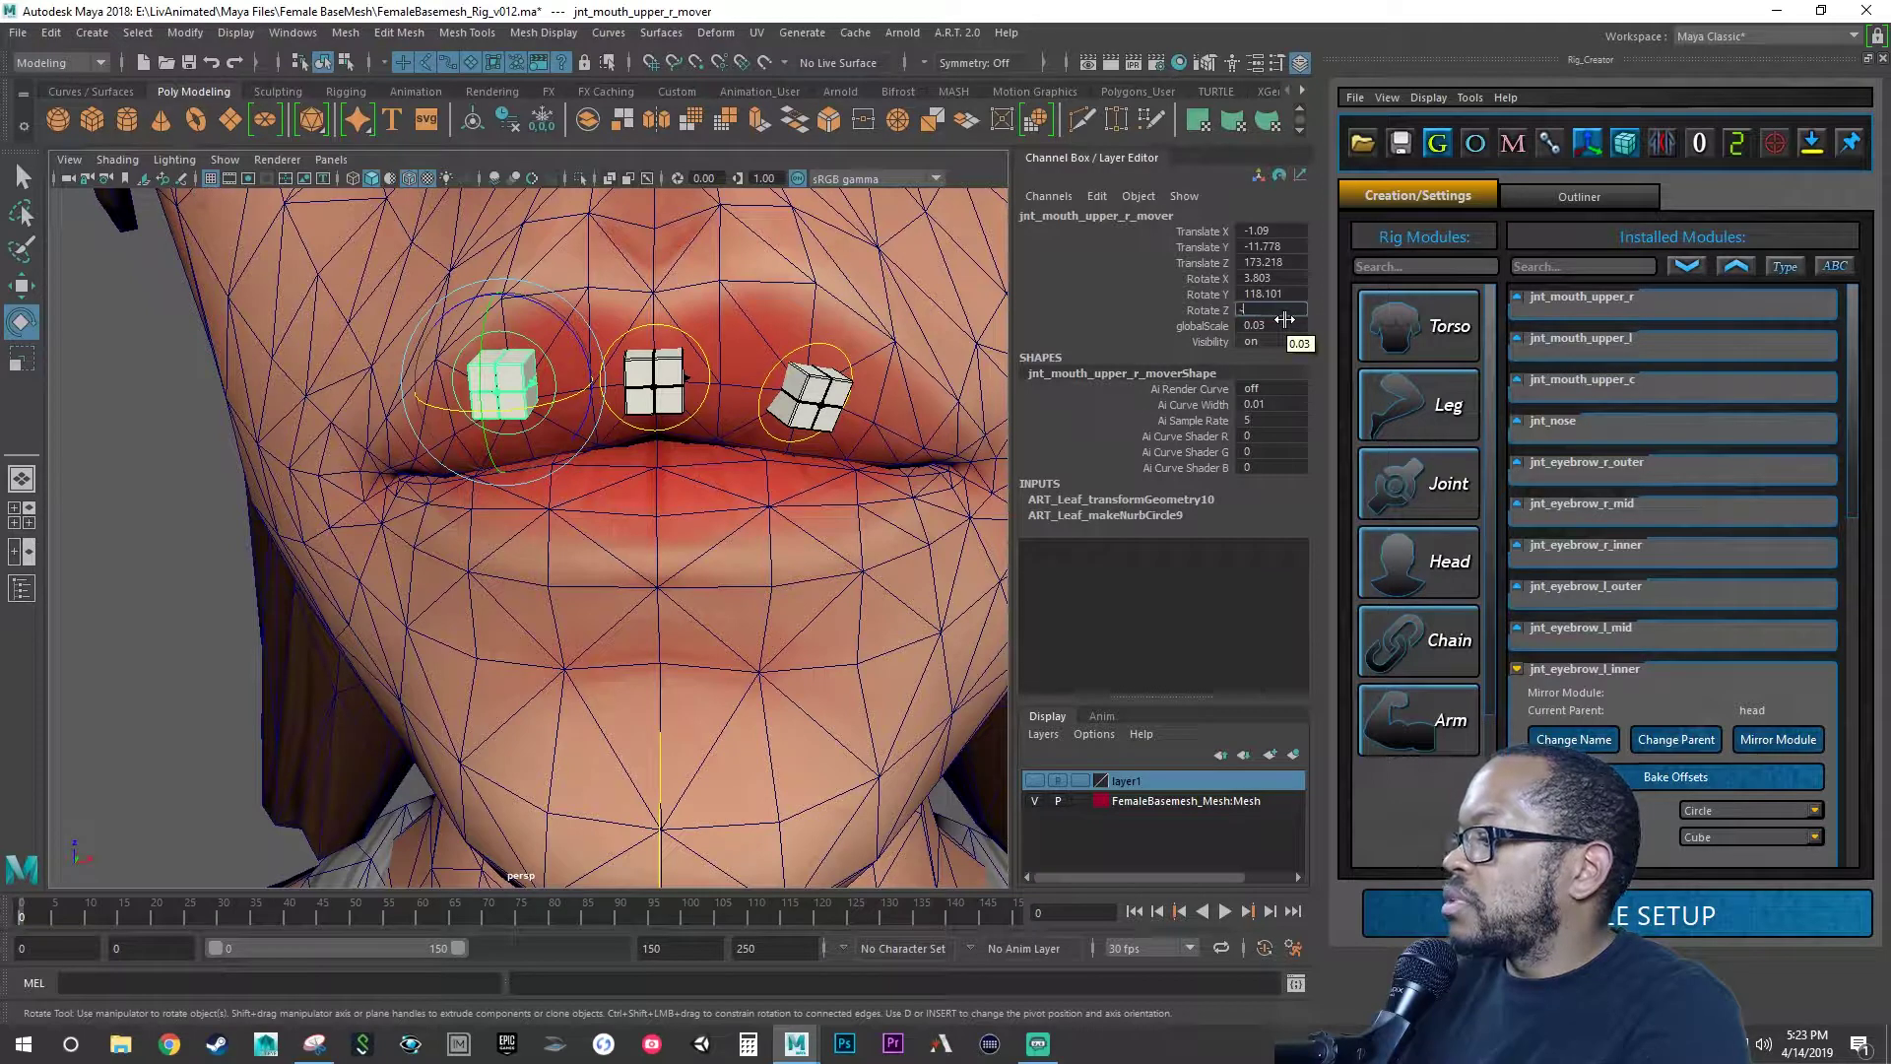
pyautogui.write('54.7')
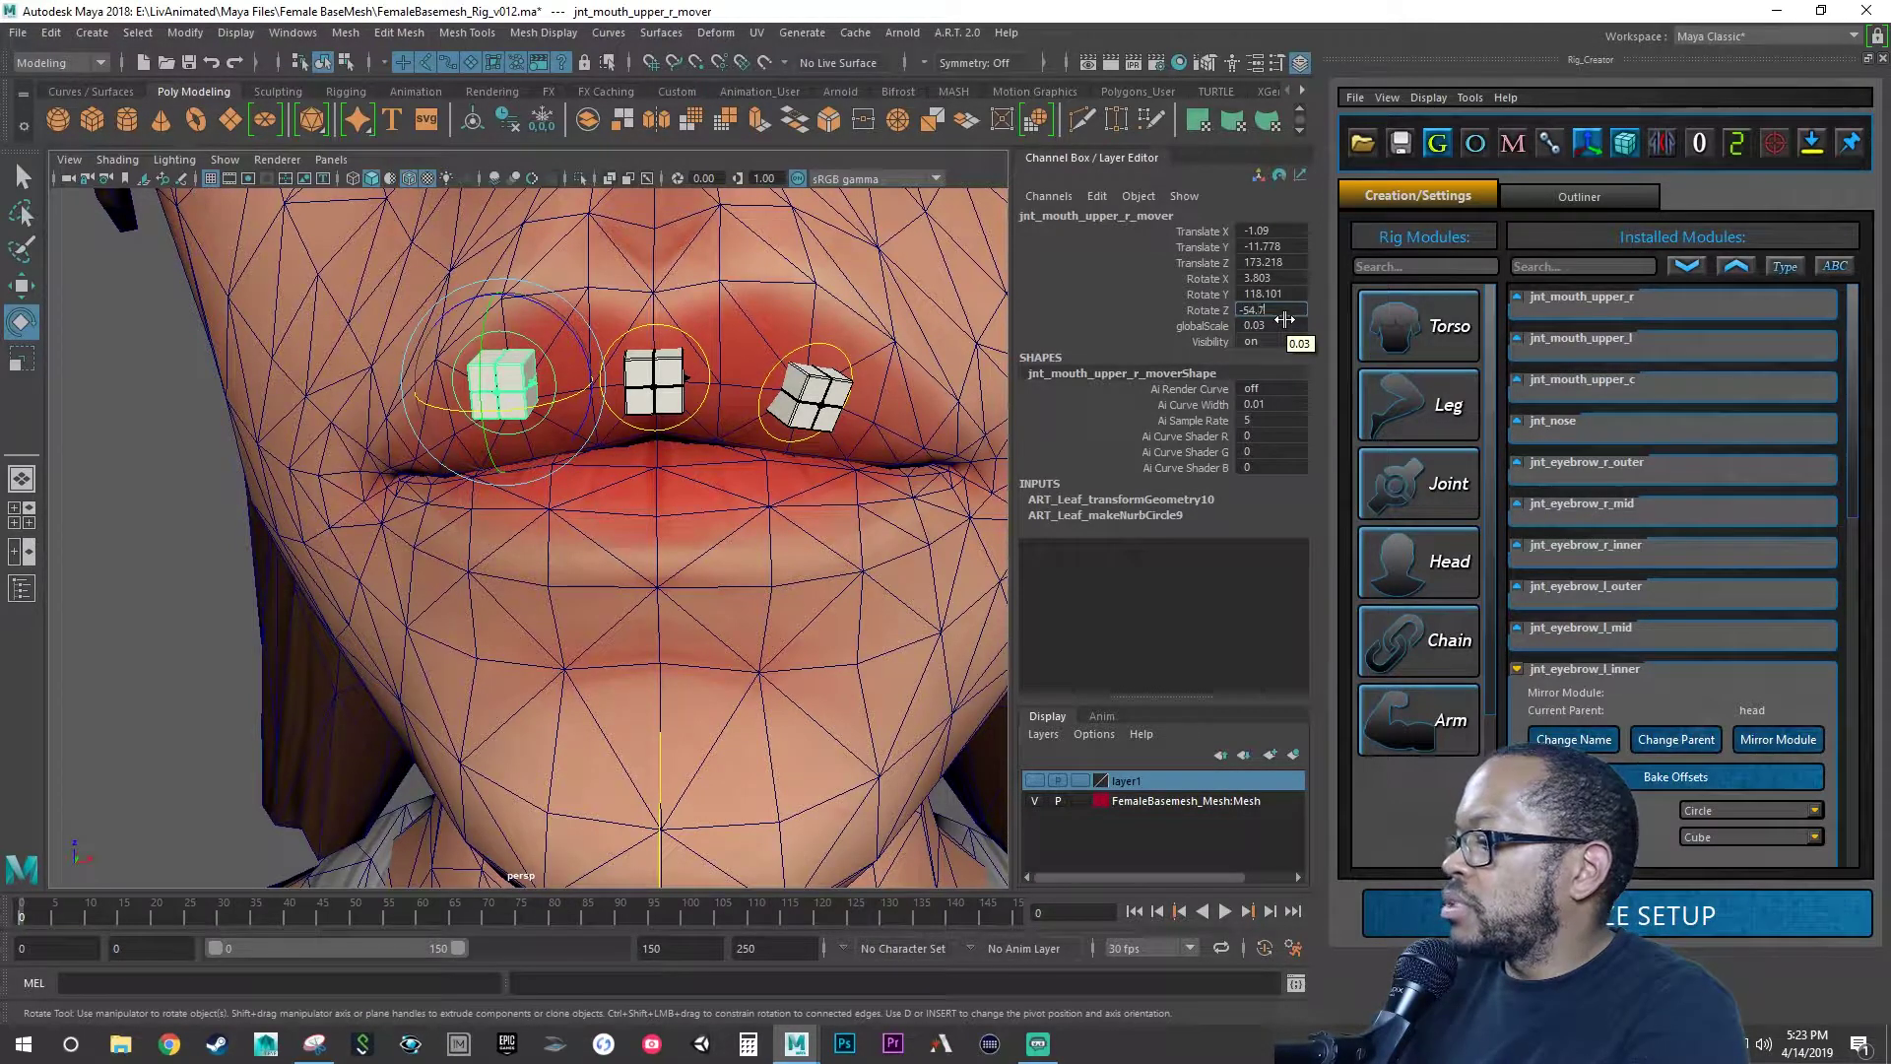
pyautogui.write('37')
pyautogui.press('Return')
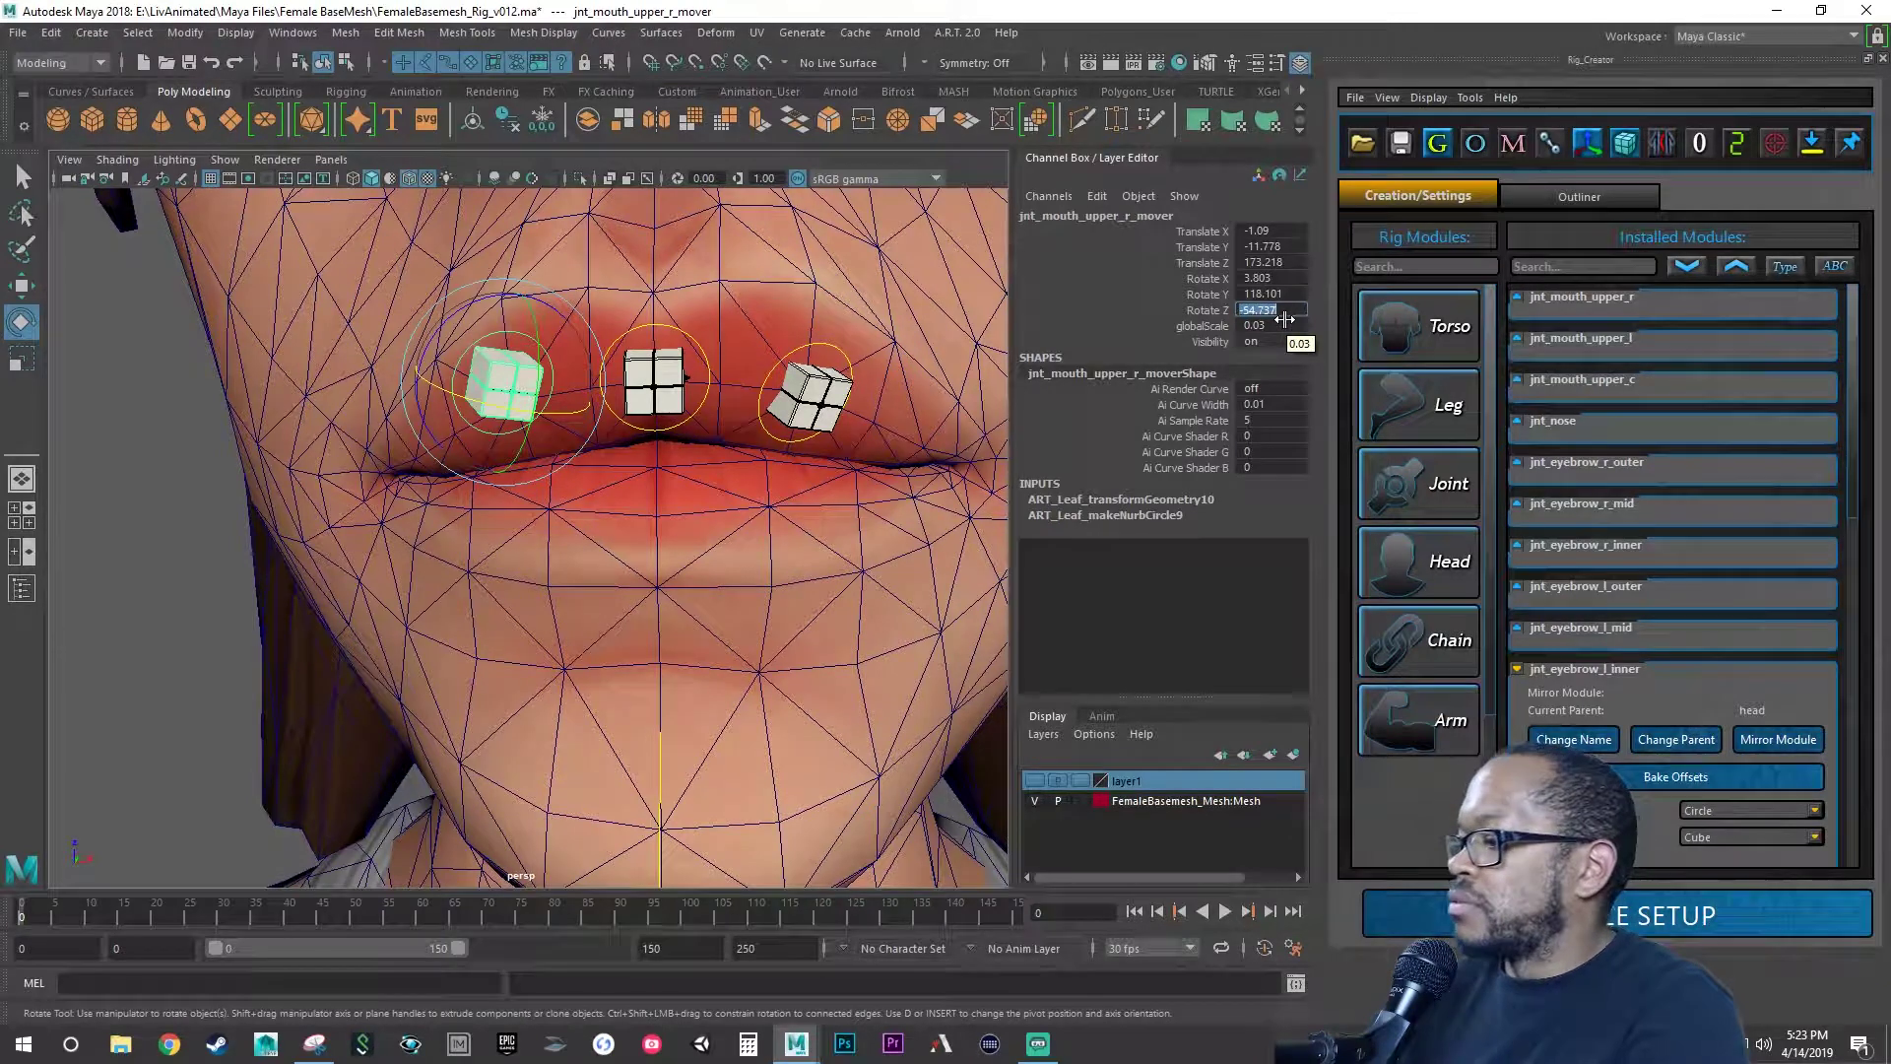
pyautogui.click(1285, 319)
pyautogui.press('Delete')
pyautogui.press('Return')
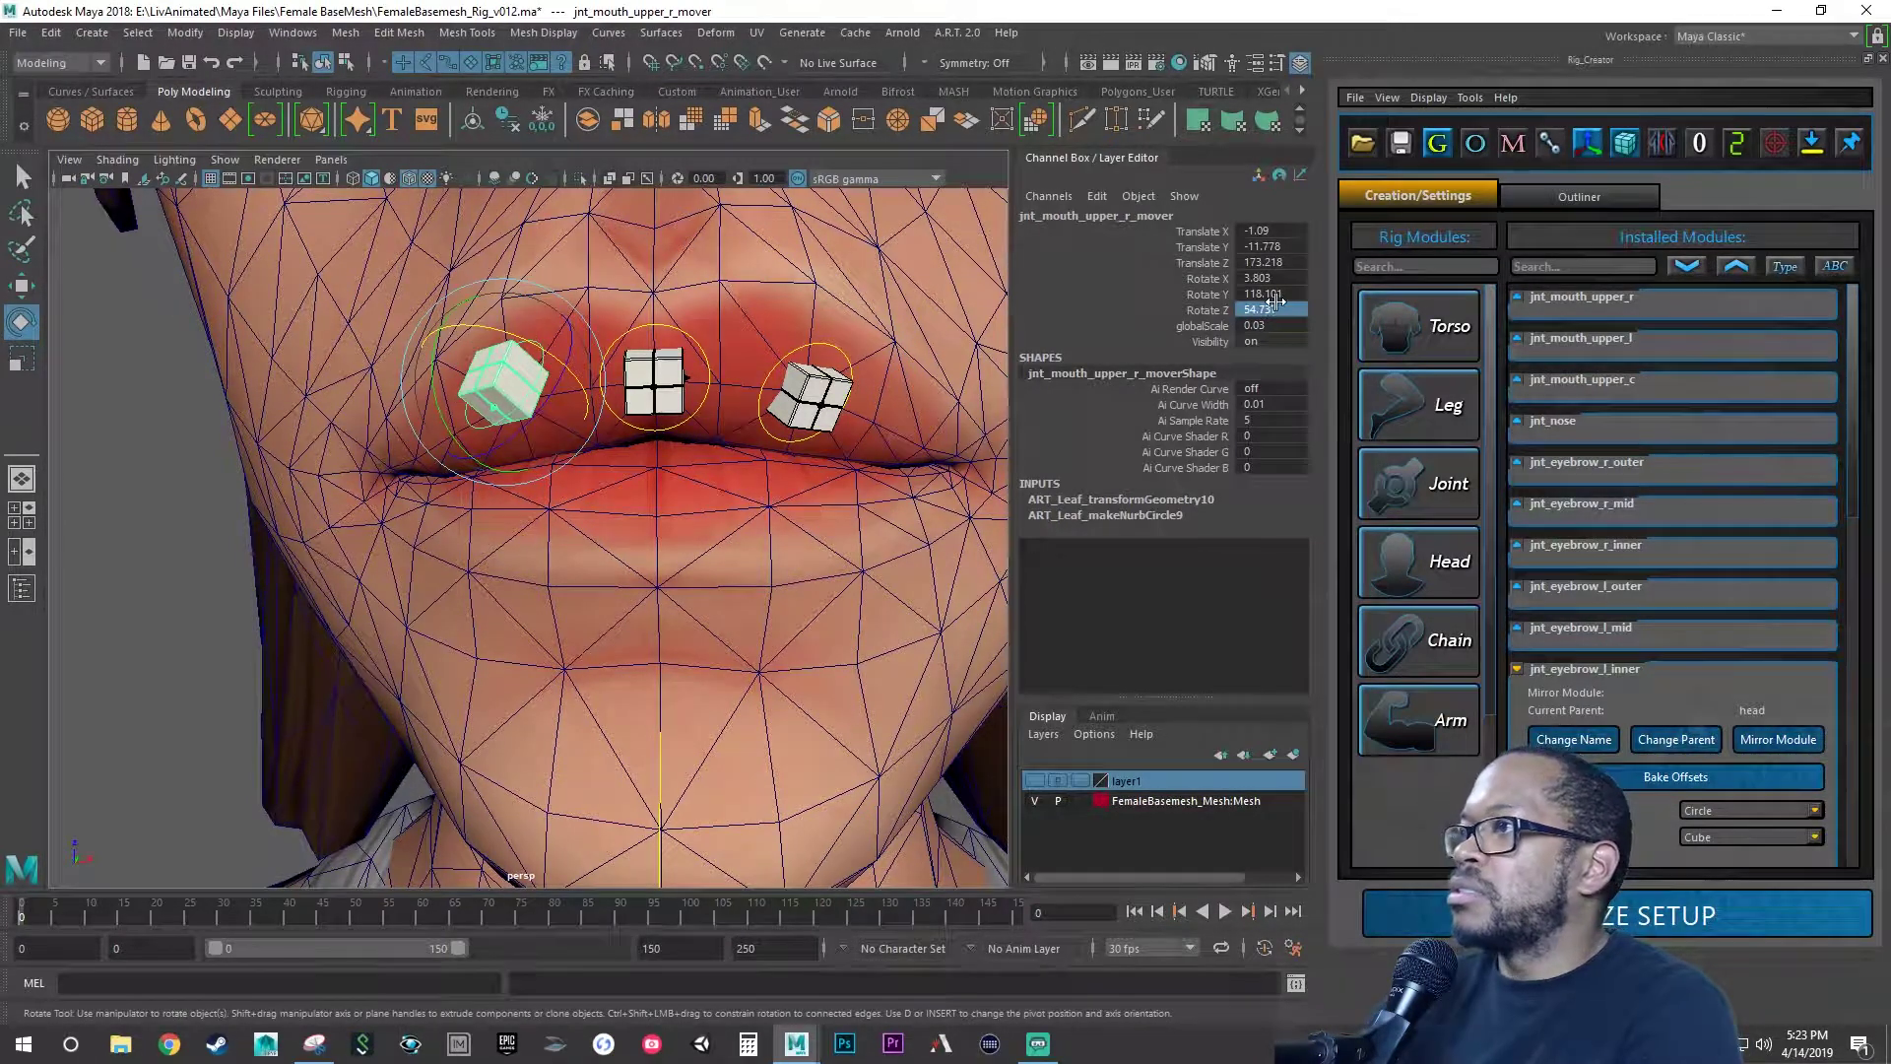
# - Enter 123.183 for the mouth_upper_r mover's Rotate Y and flip its sign to -123.183
pyautogui.doubleClick(1277, 294)
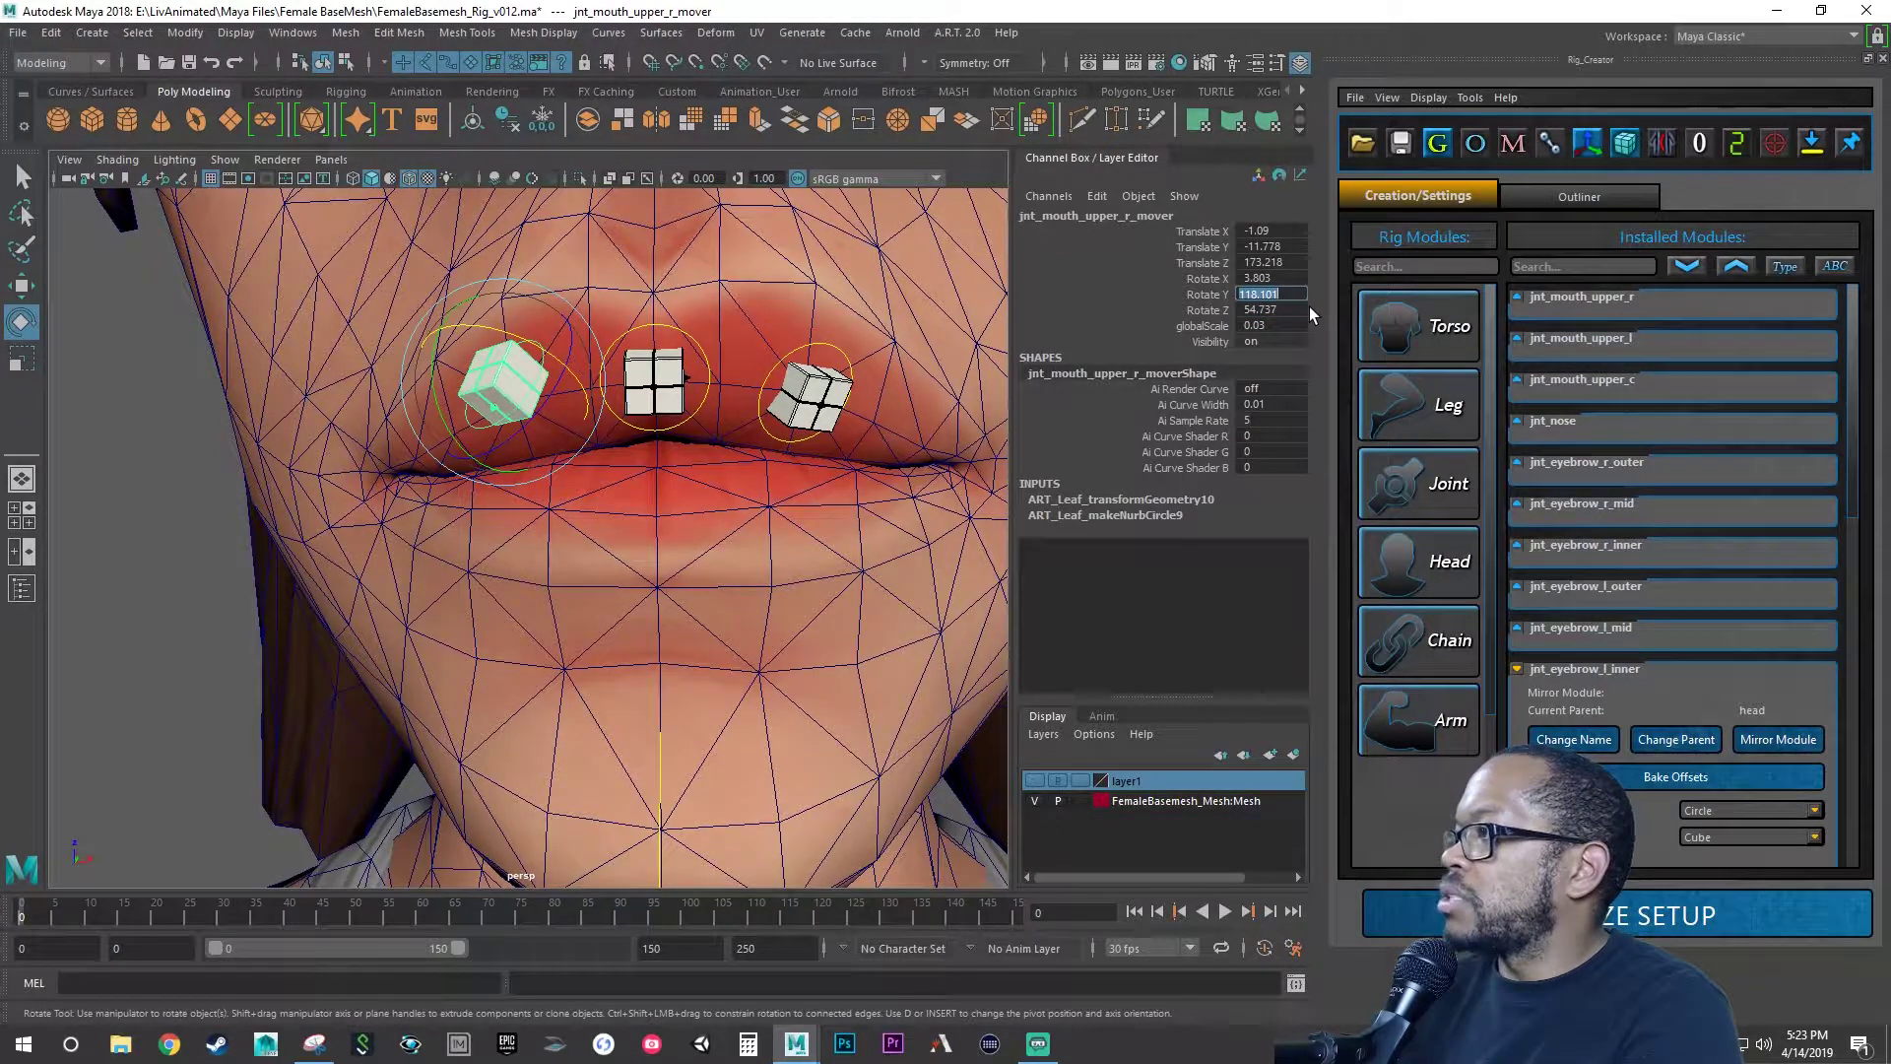
pyautogui.write('123.')
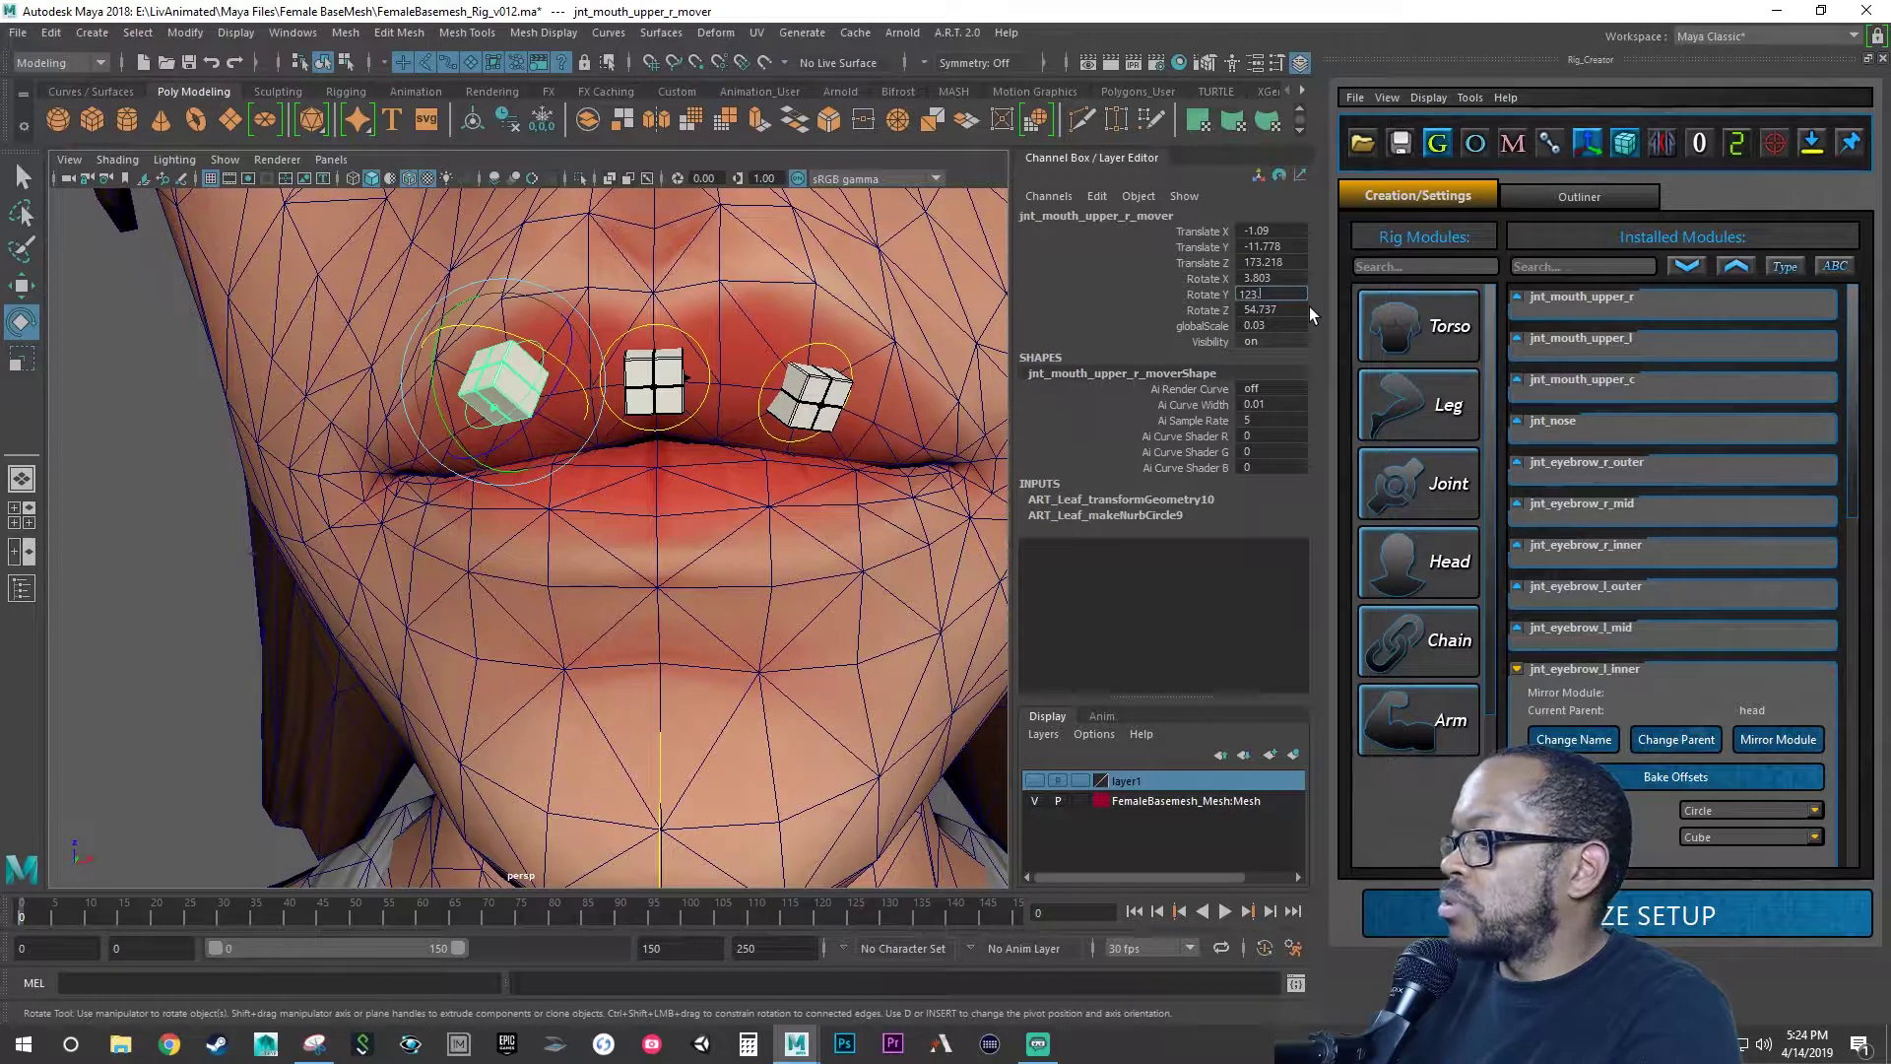
pyautogui.write('183')
pyautogui.press('Return')
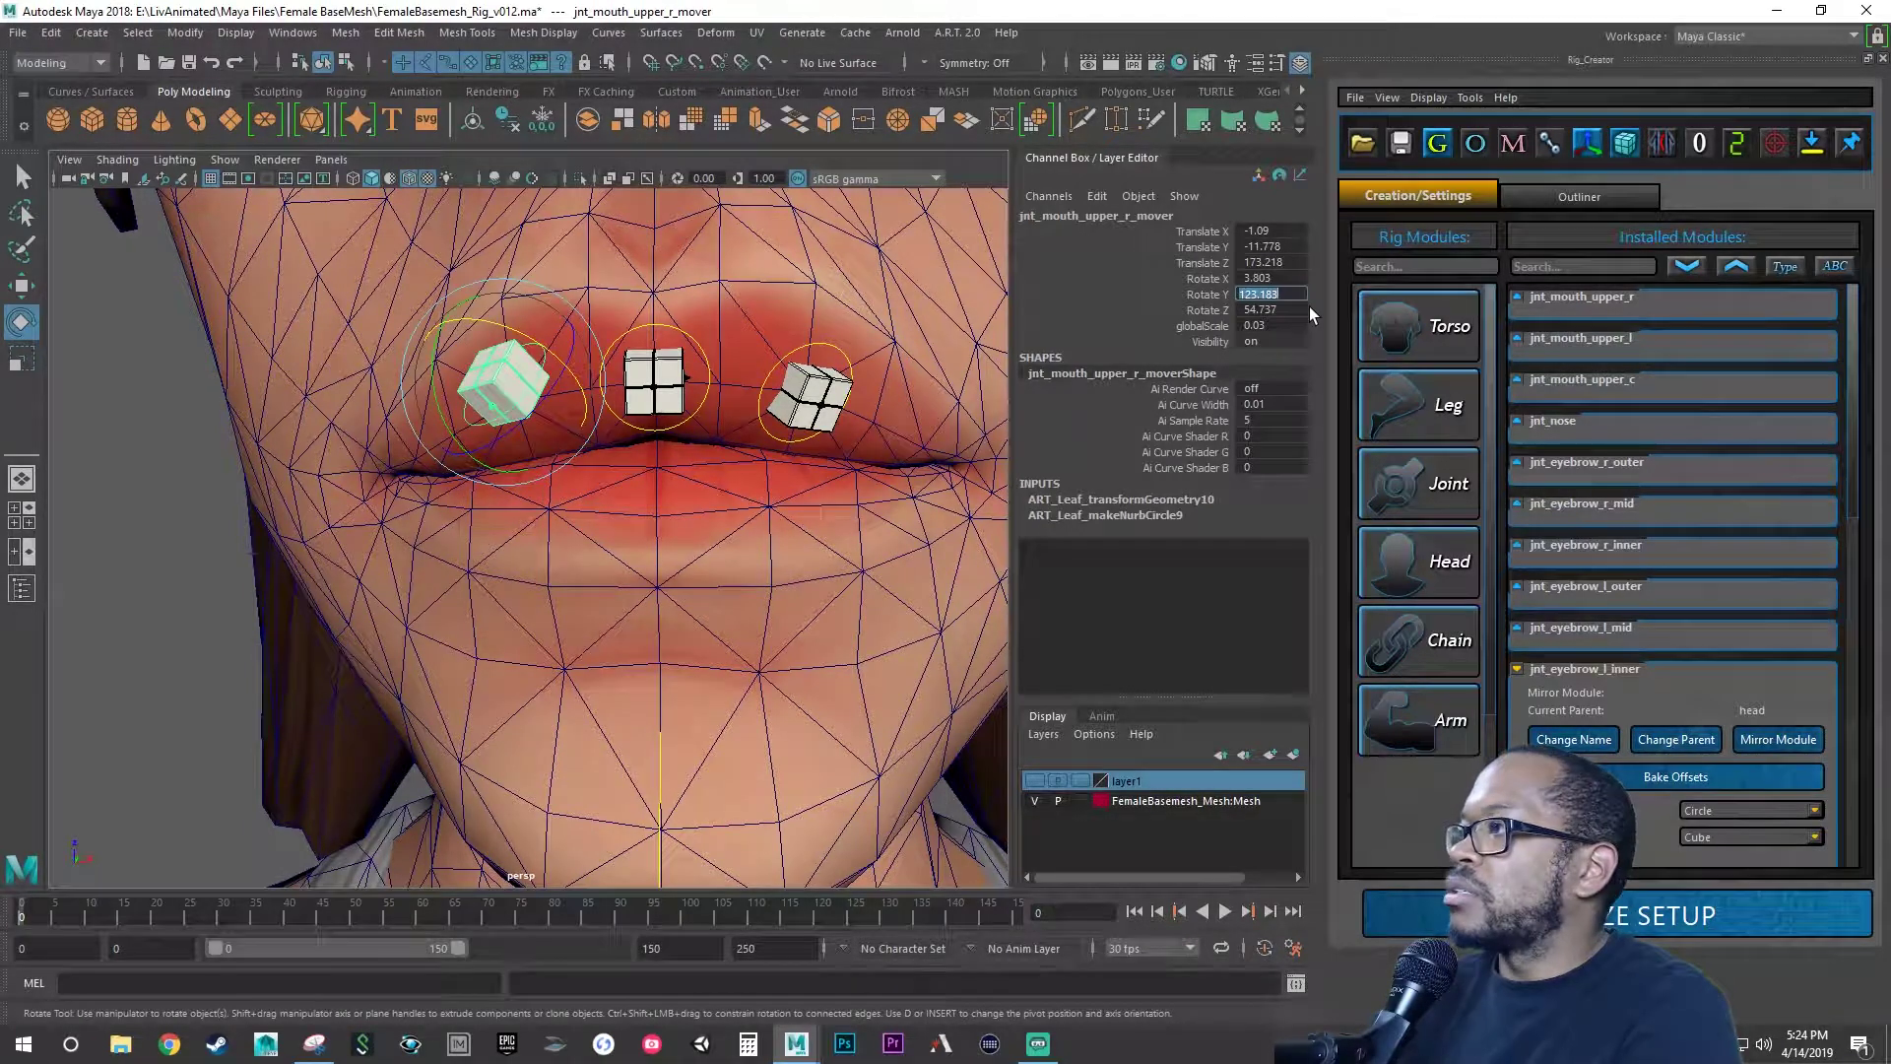
pyautogui.press('Left')
pyautogui.press('Left')
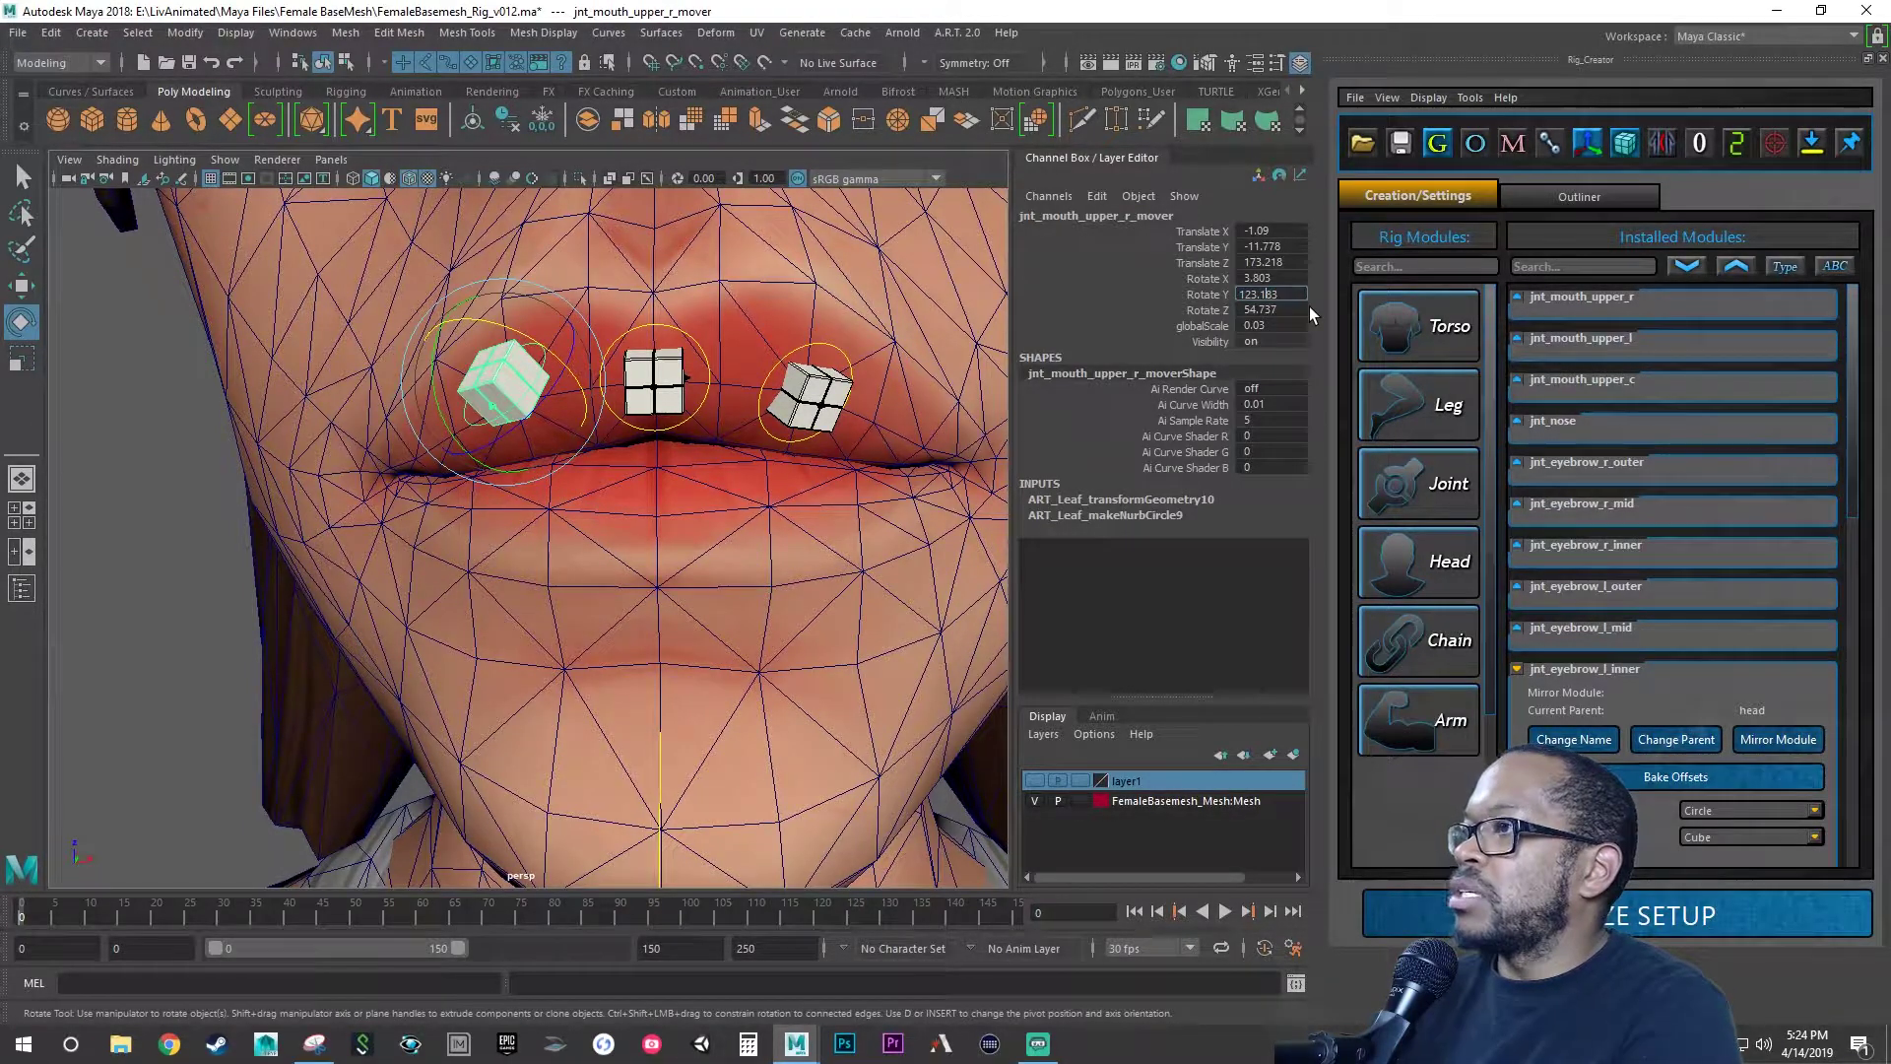
pyautogui.write('-')
pyautogui.press('Return')
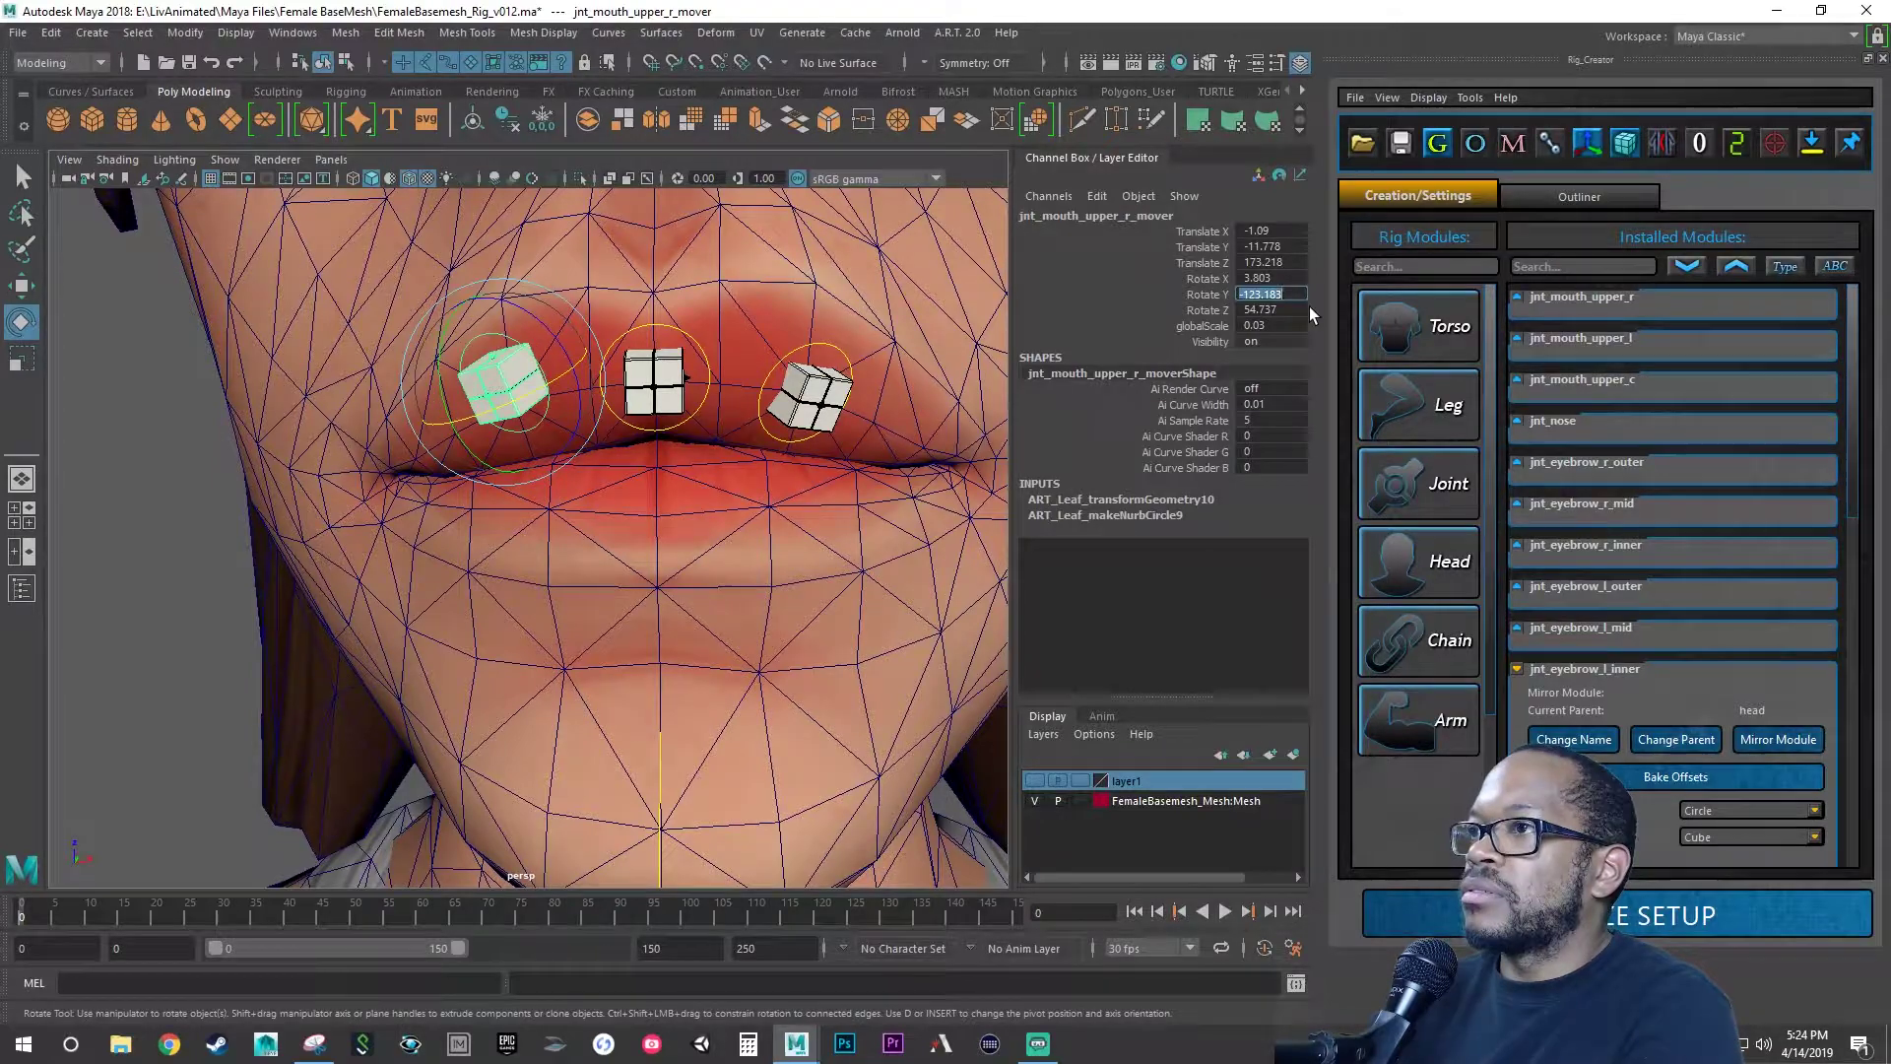
# - Set the mouth_upper_r mover's Translate Y to -11.374
pyautogui.keyDown('alt'); pyautogui.moveTo(670, 384); pyautogui.dragTo(682, 355); pyautogui.keyUp('alt')
pyautogui.scroll(3, 688, 354)
pyautogui.scroll(2, 680, 357)
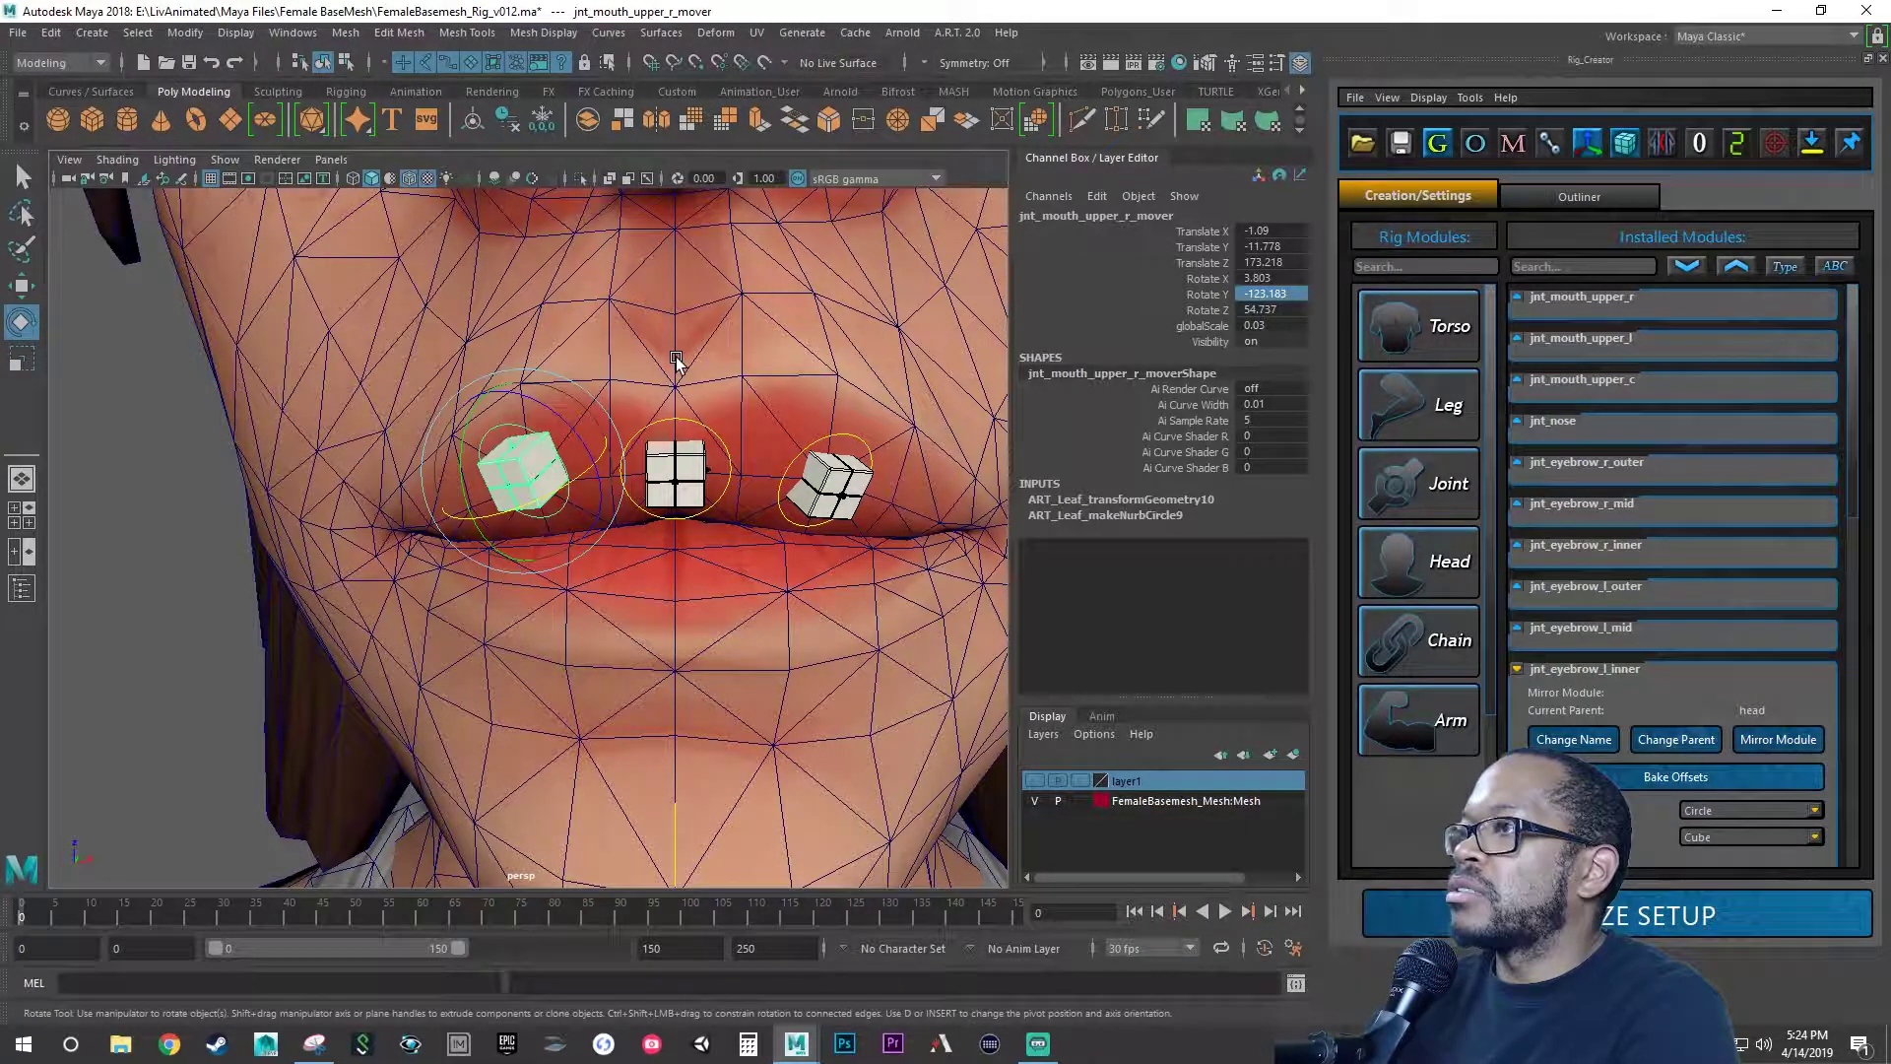
pyautogui.doubleClick(1266, 247)
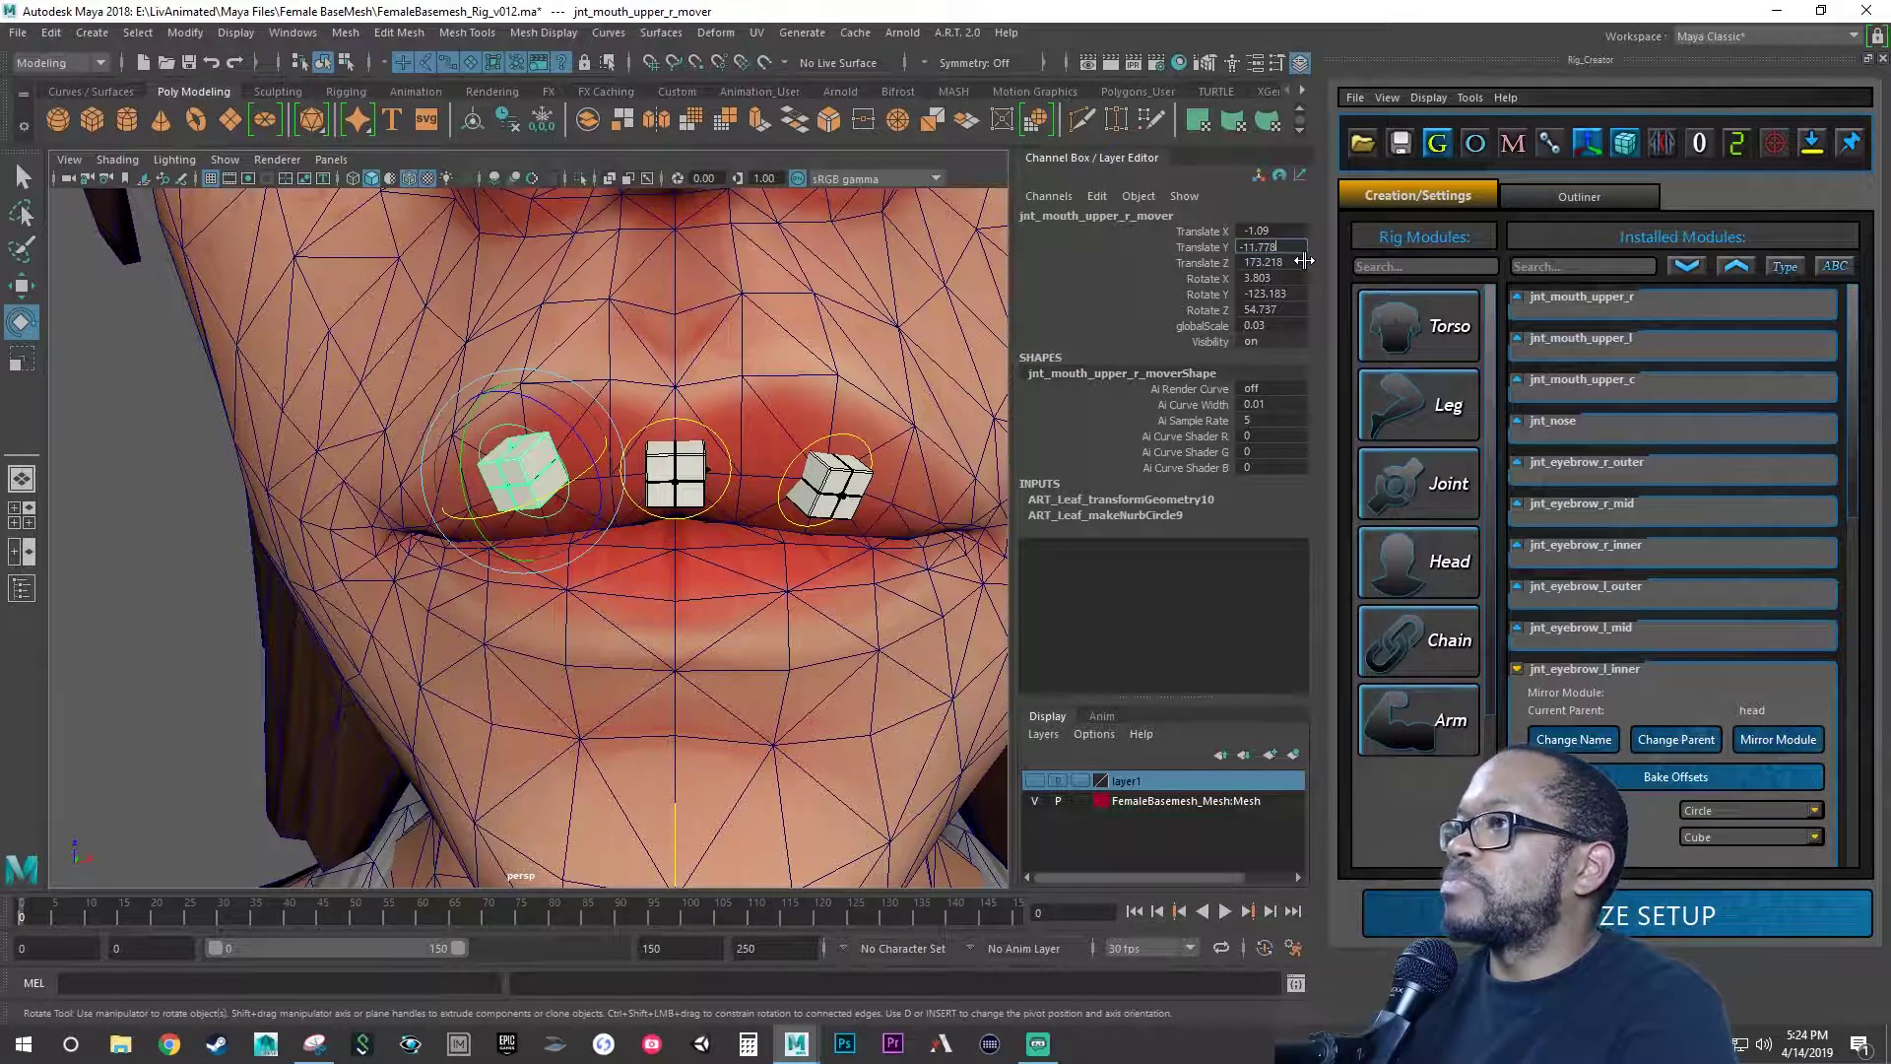
pyautogui.press('BackSpace')
pyautogui.press('BackSpace')
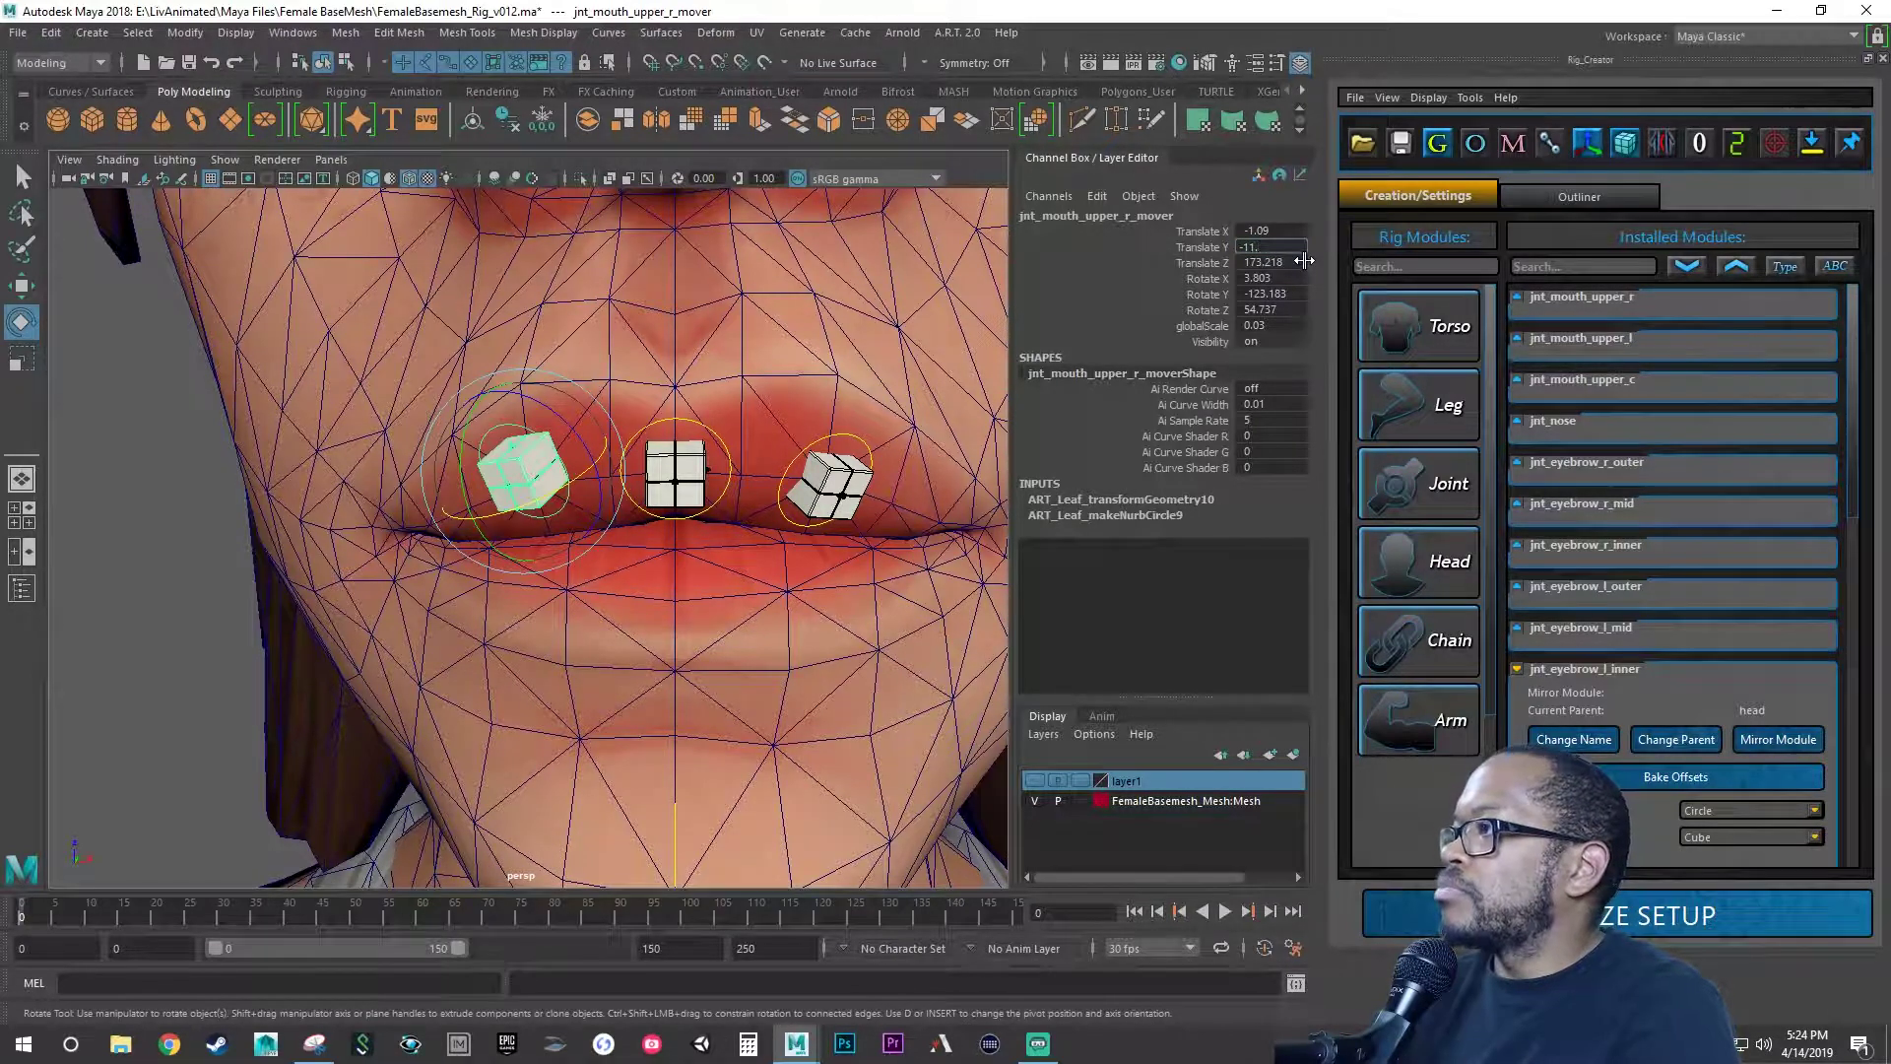
pyautogui.write('374')
pyautogui.press('Return')
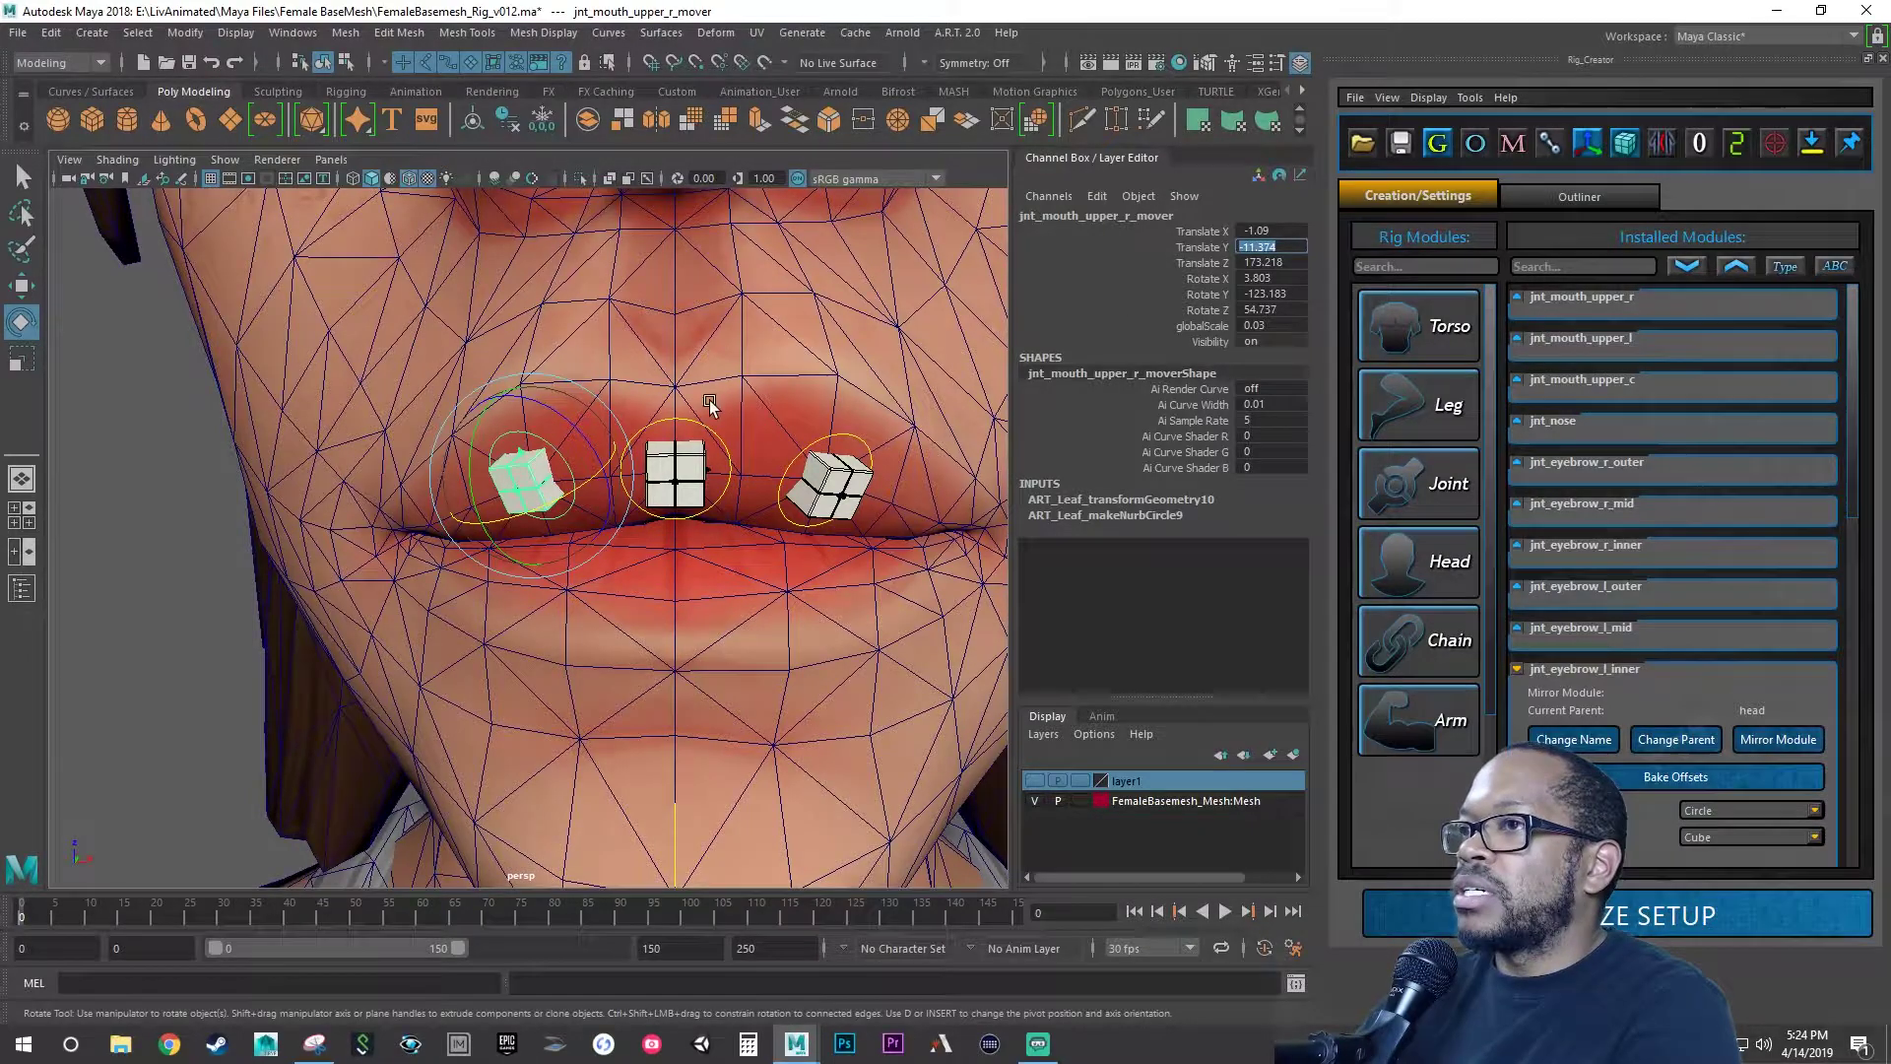
# - Set the mouth_upper_r mover's Translate Z to 173.155
pyautogui.keyDown('alt'); pyautogui.moveTo(709, 400); pyautogui.dragTo(701, 443); pyautogui.keyUp('alt')
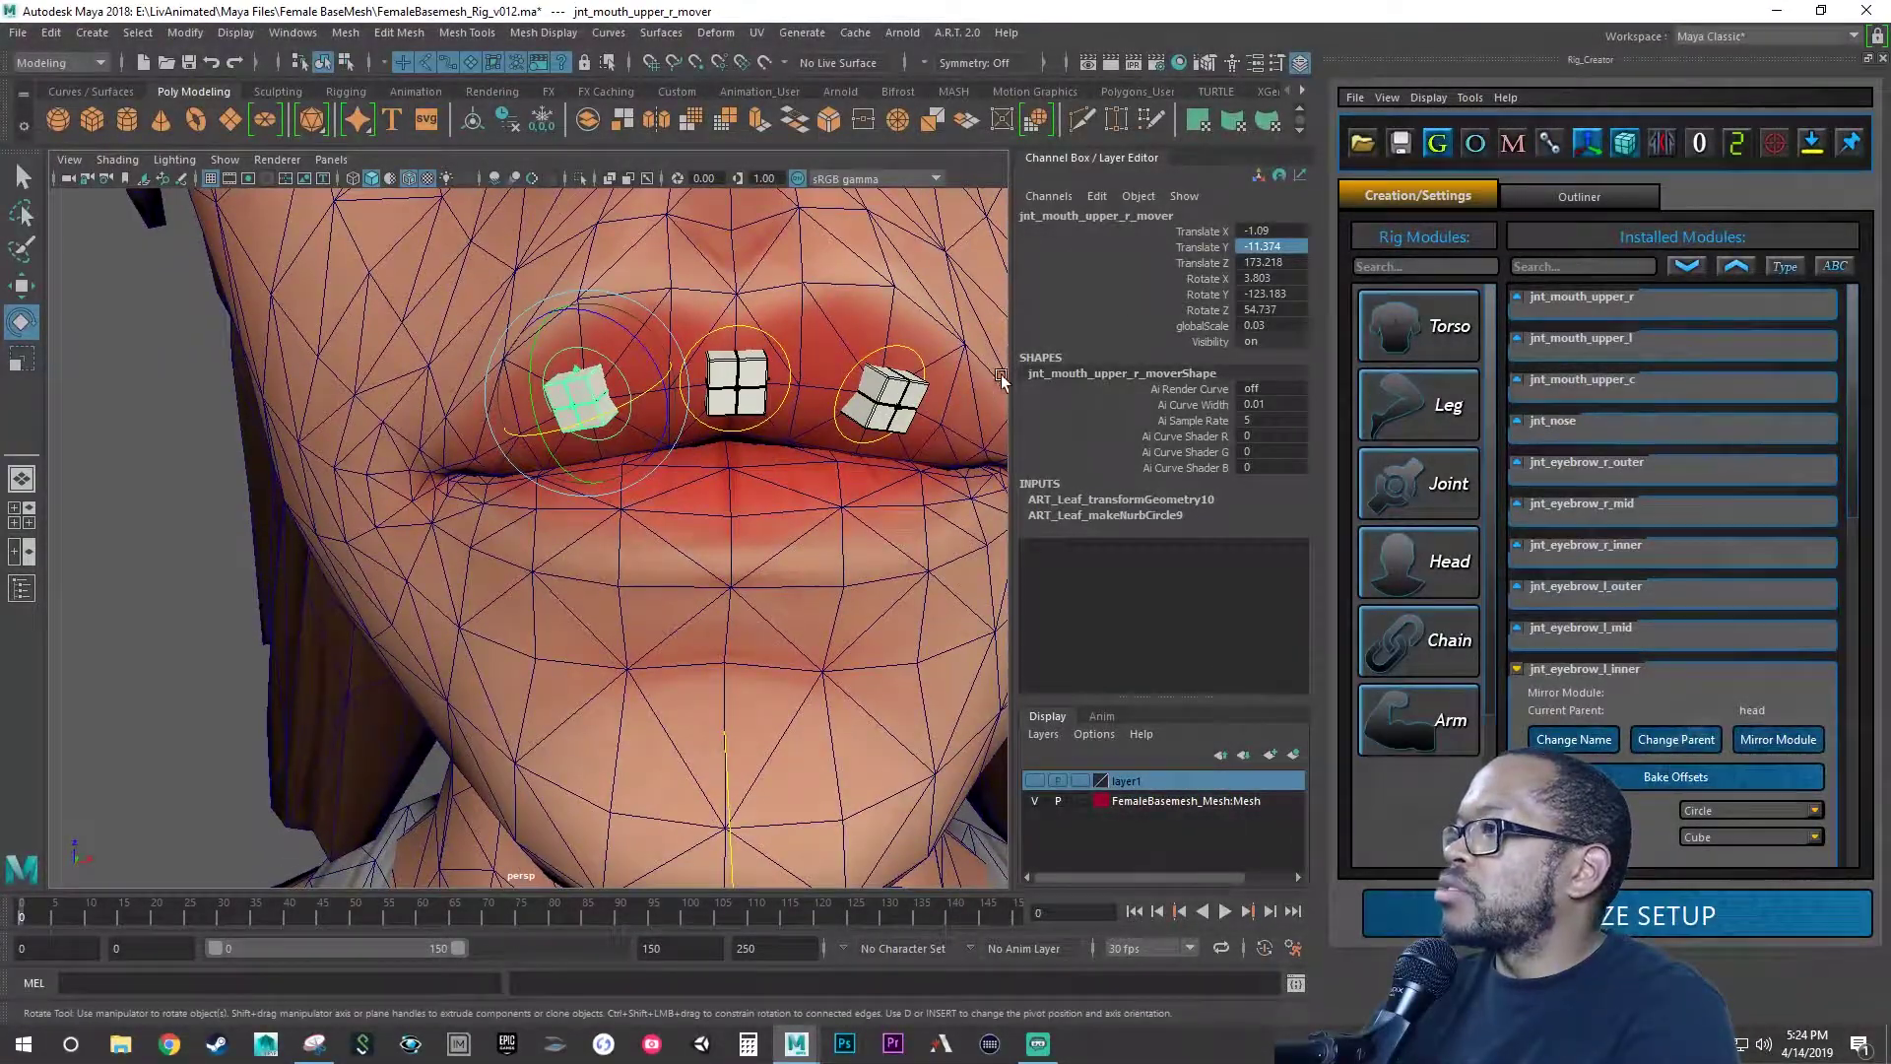
pyautogui.doubleClick(1271, 263)
pyautogui.press('Right')
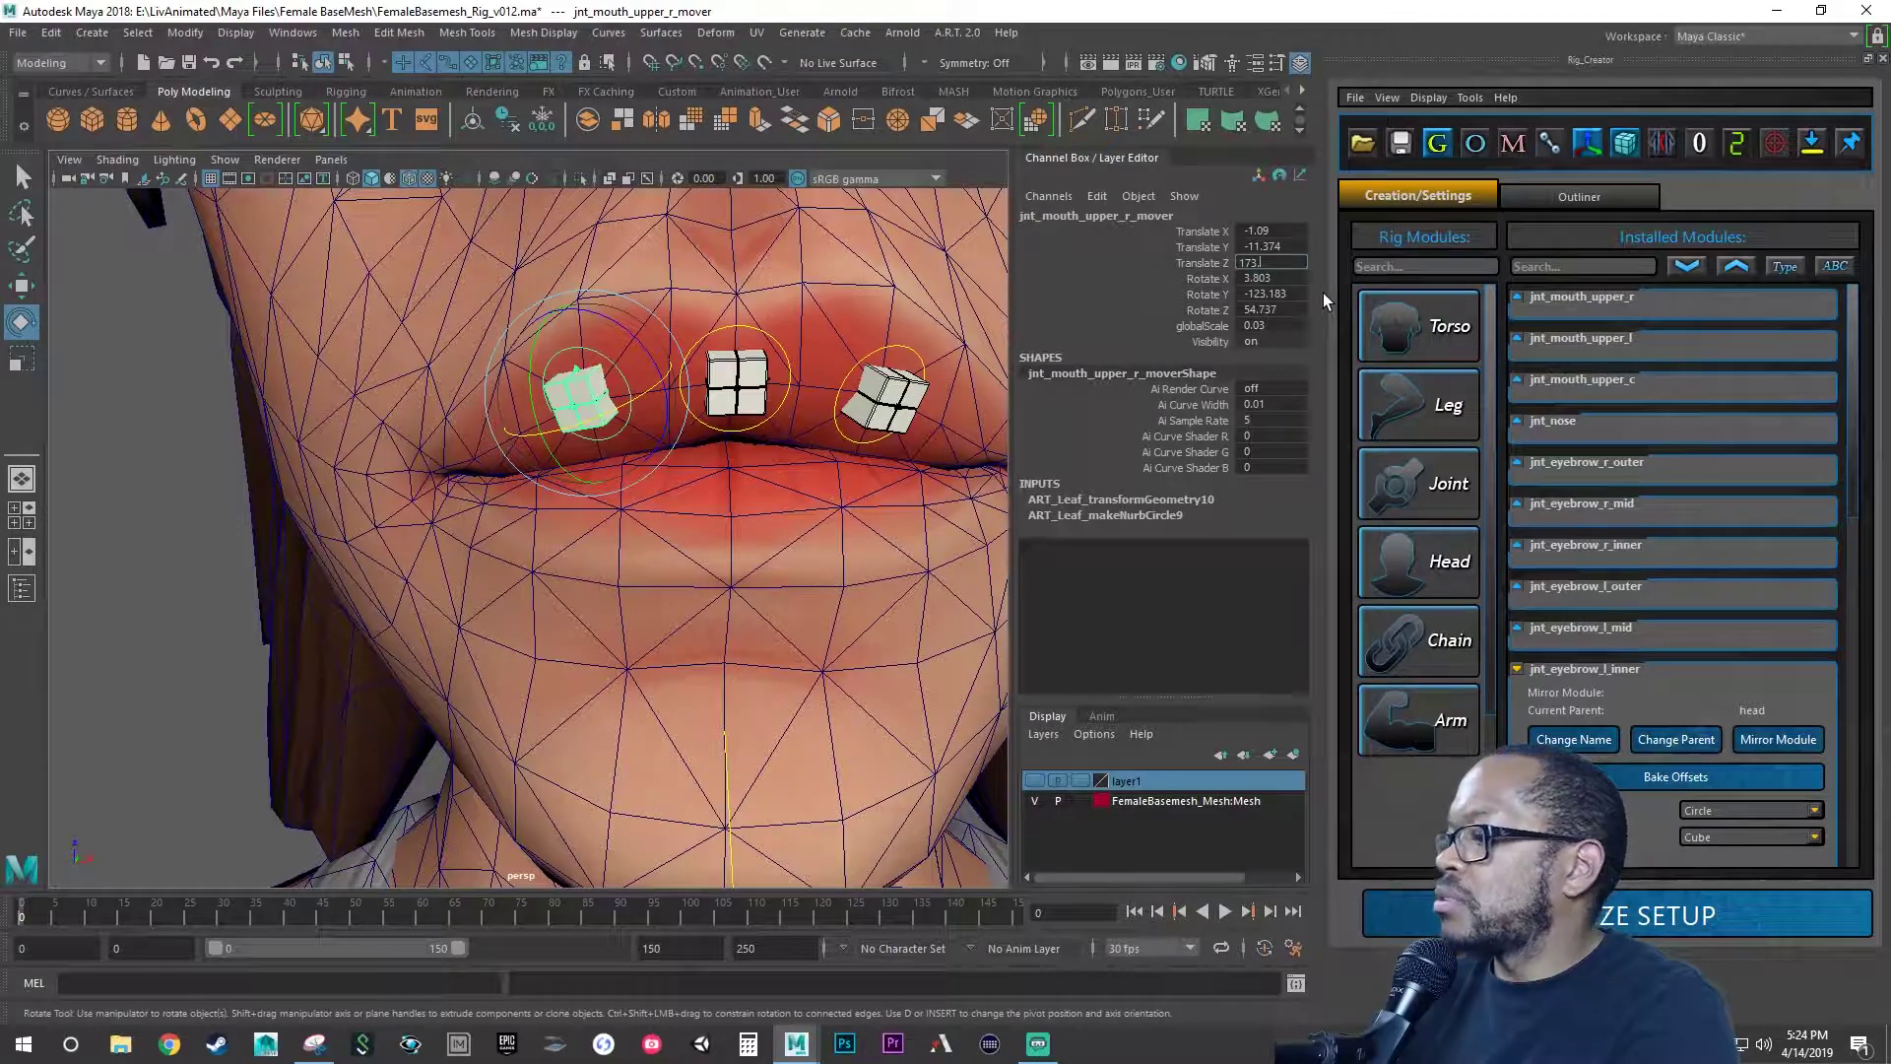
pyautogui.write('155')
pyautogui.press('Return')
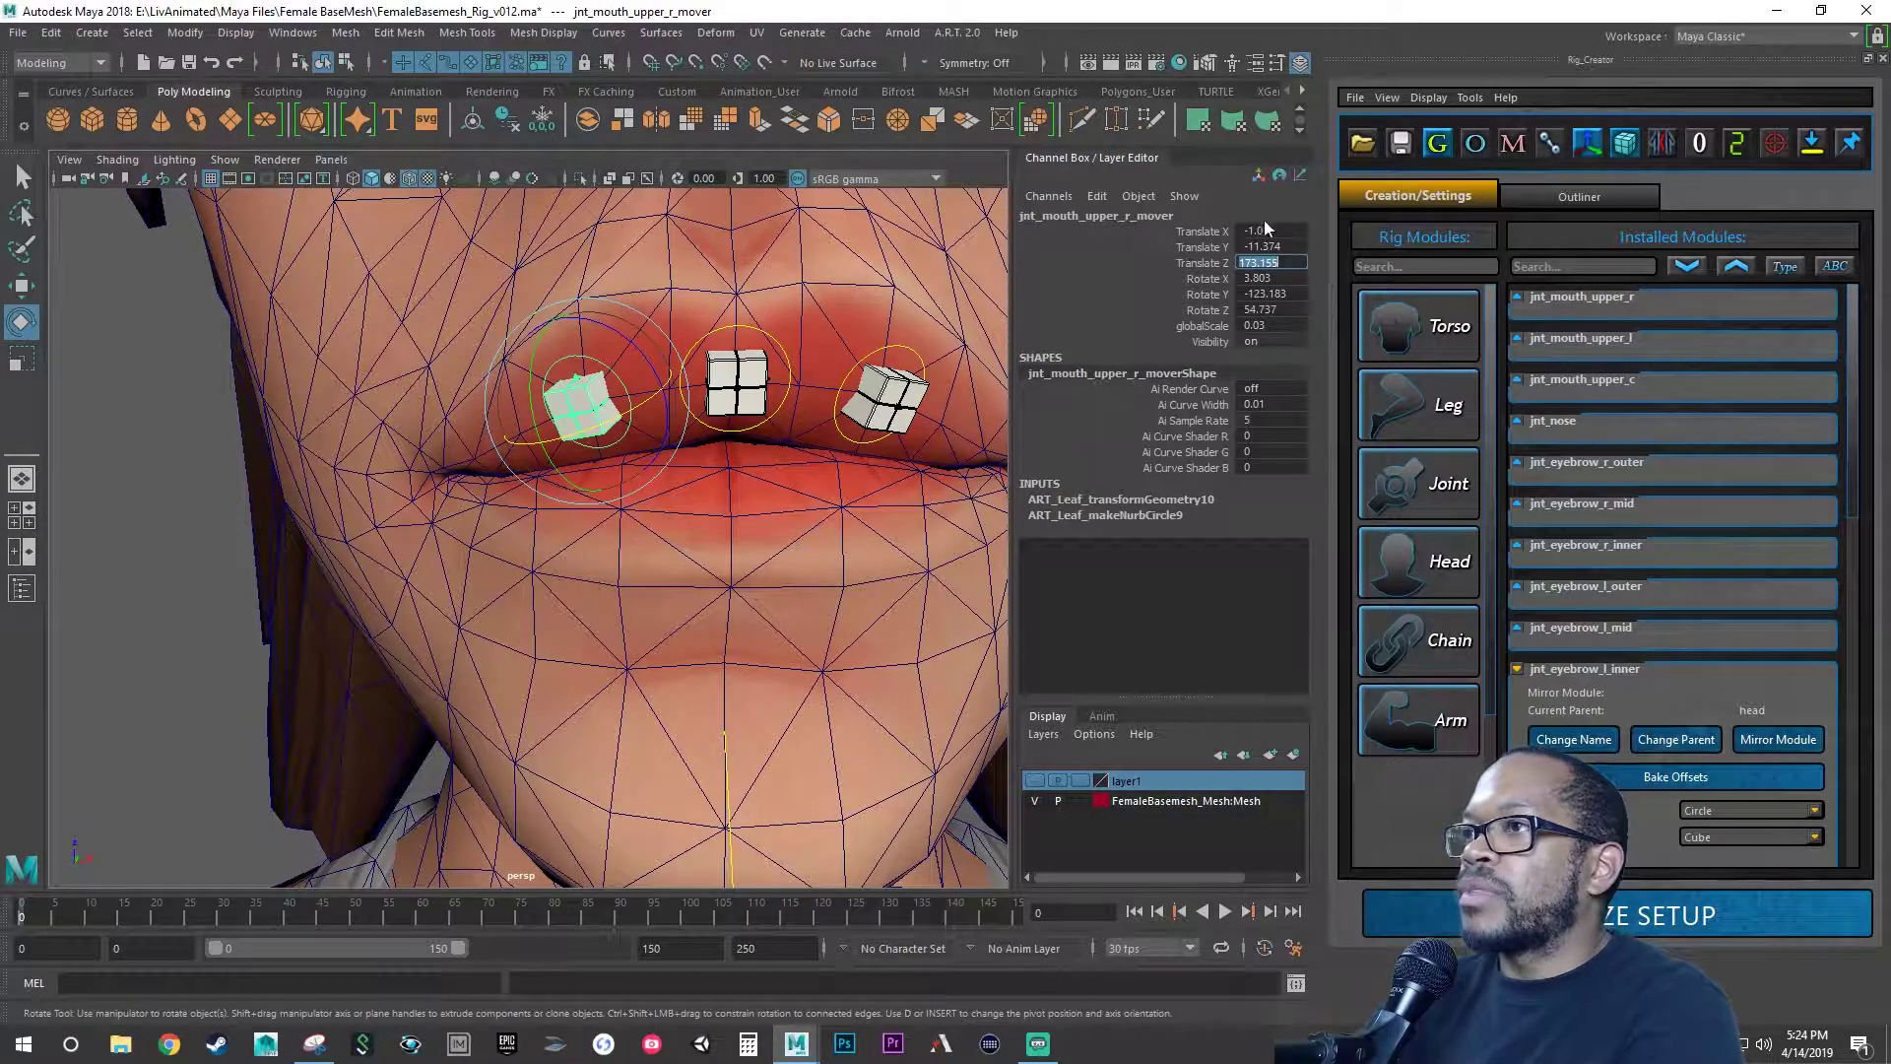
# - Inspect the right upper-lip mover up close, try a positive Rotate Y of 123.183, and undo that change
pyautogui.press('f')
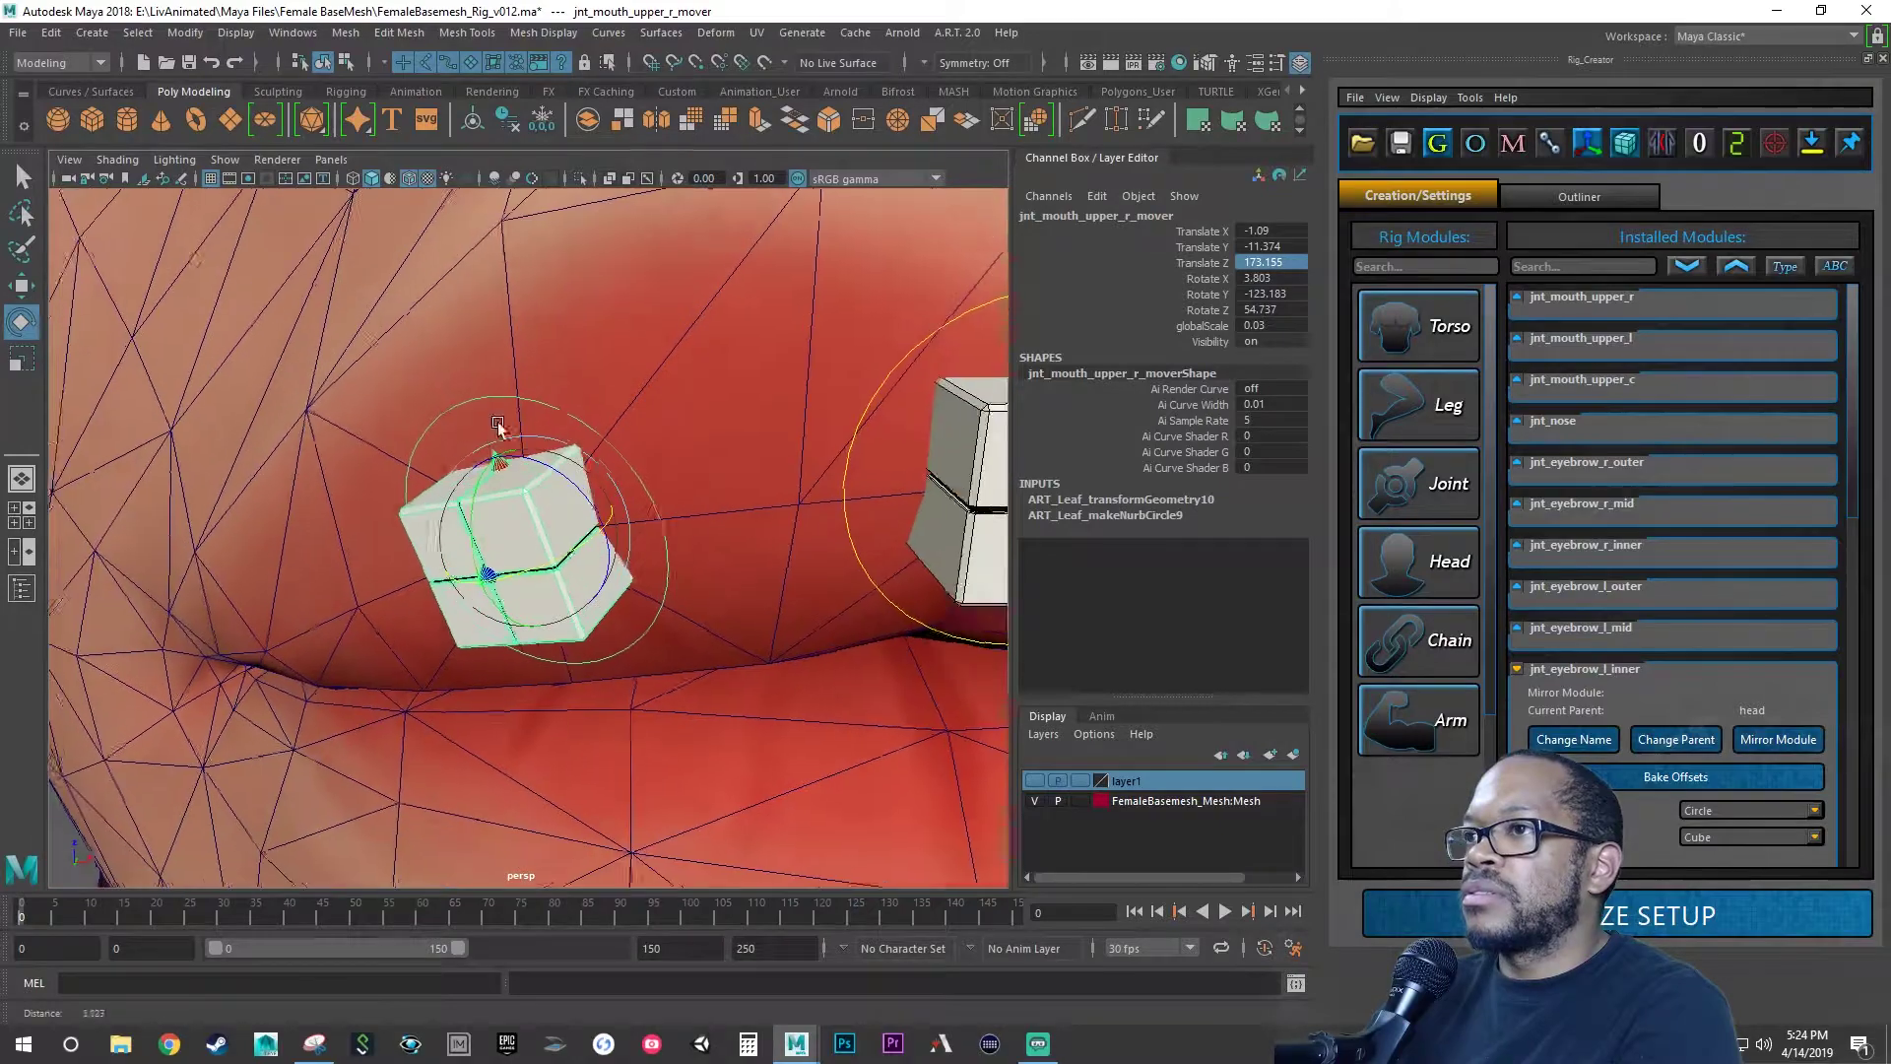
pyautogui.keyDown('alt'); pyautogui.moveTo(497, 423); pyautogui.dragTo(973, 443); pyautogui.keyUp('alt')
pyautogui.keyDown('alt'); pyautogui.moveTo(872, 449); pyautogui.dragTo(707, 527); pyautogui.keyUp('alt')
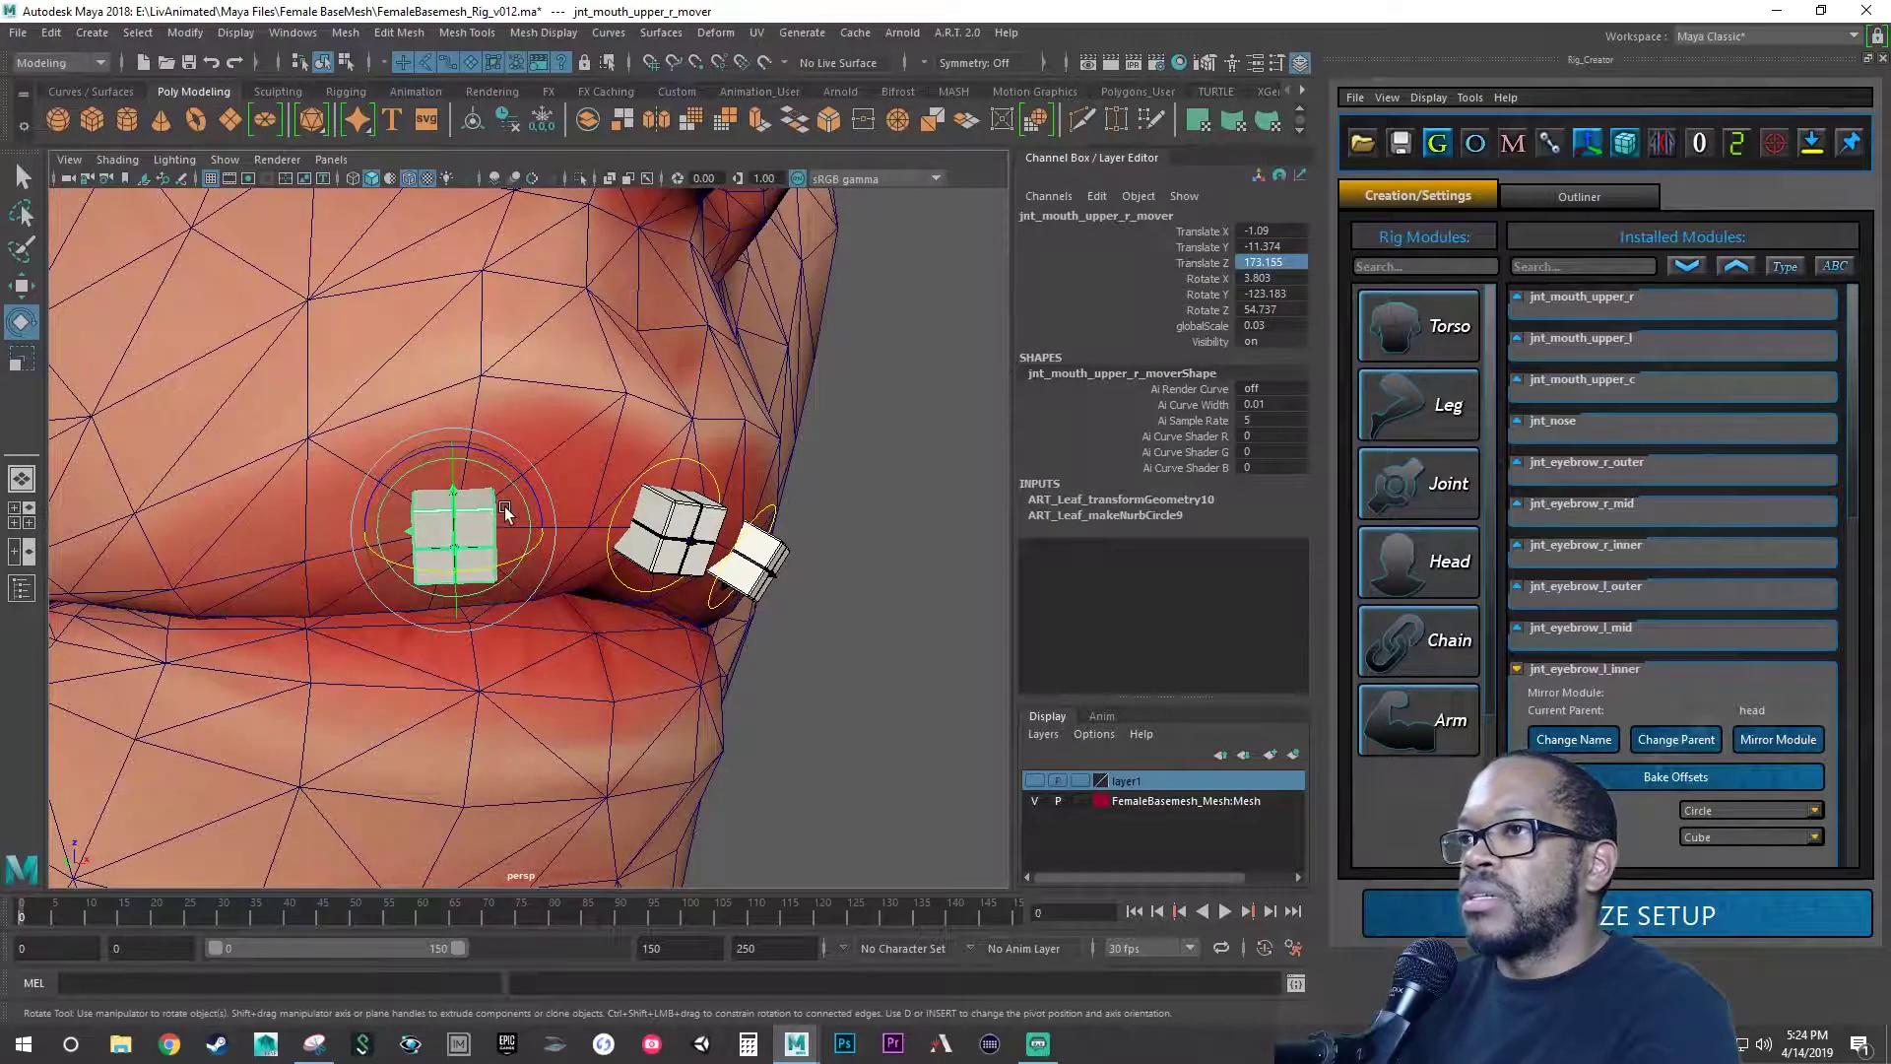
pyautogui.click(1252, 293)
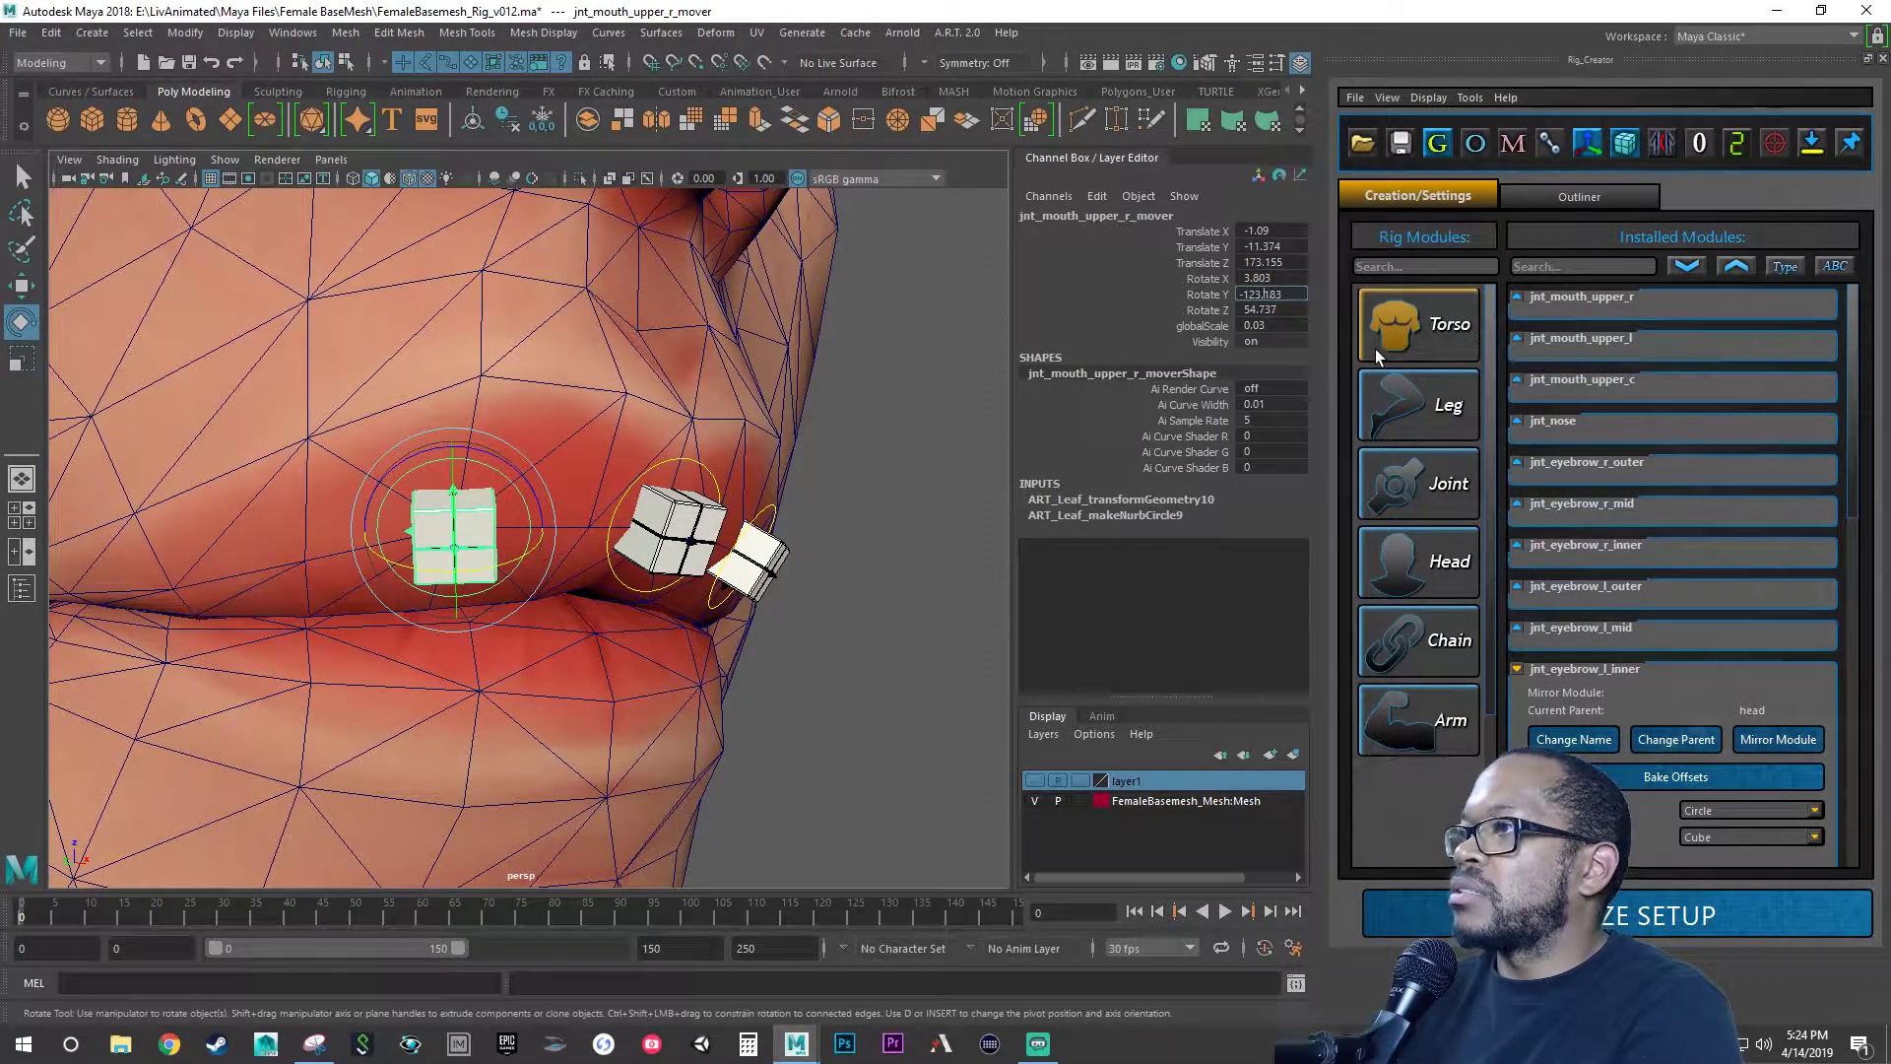
pyautogui.press('Delete')
pyautogui.press('Return')
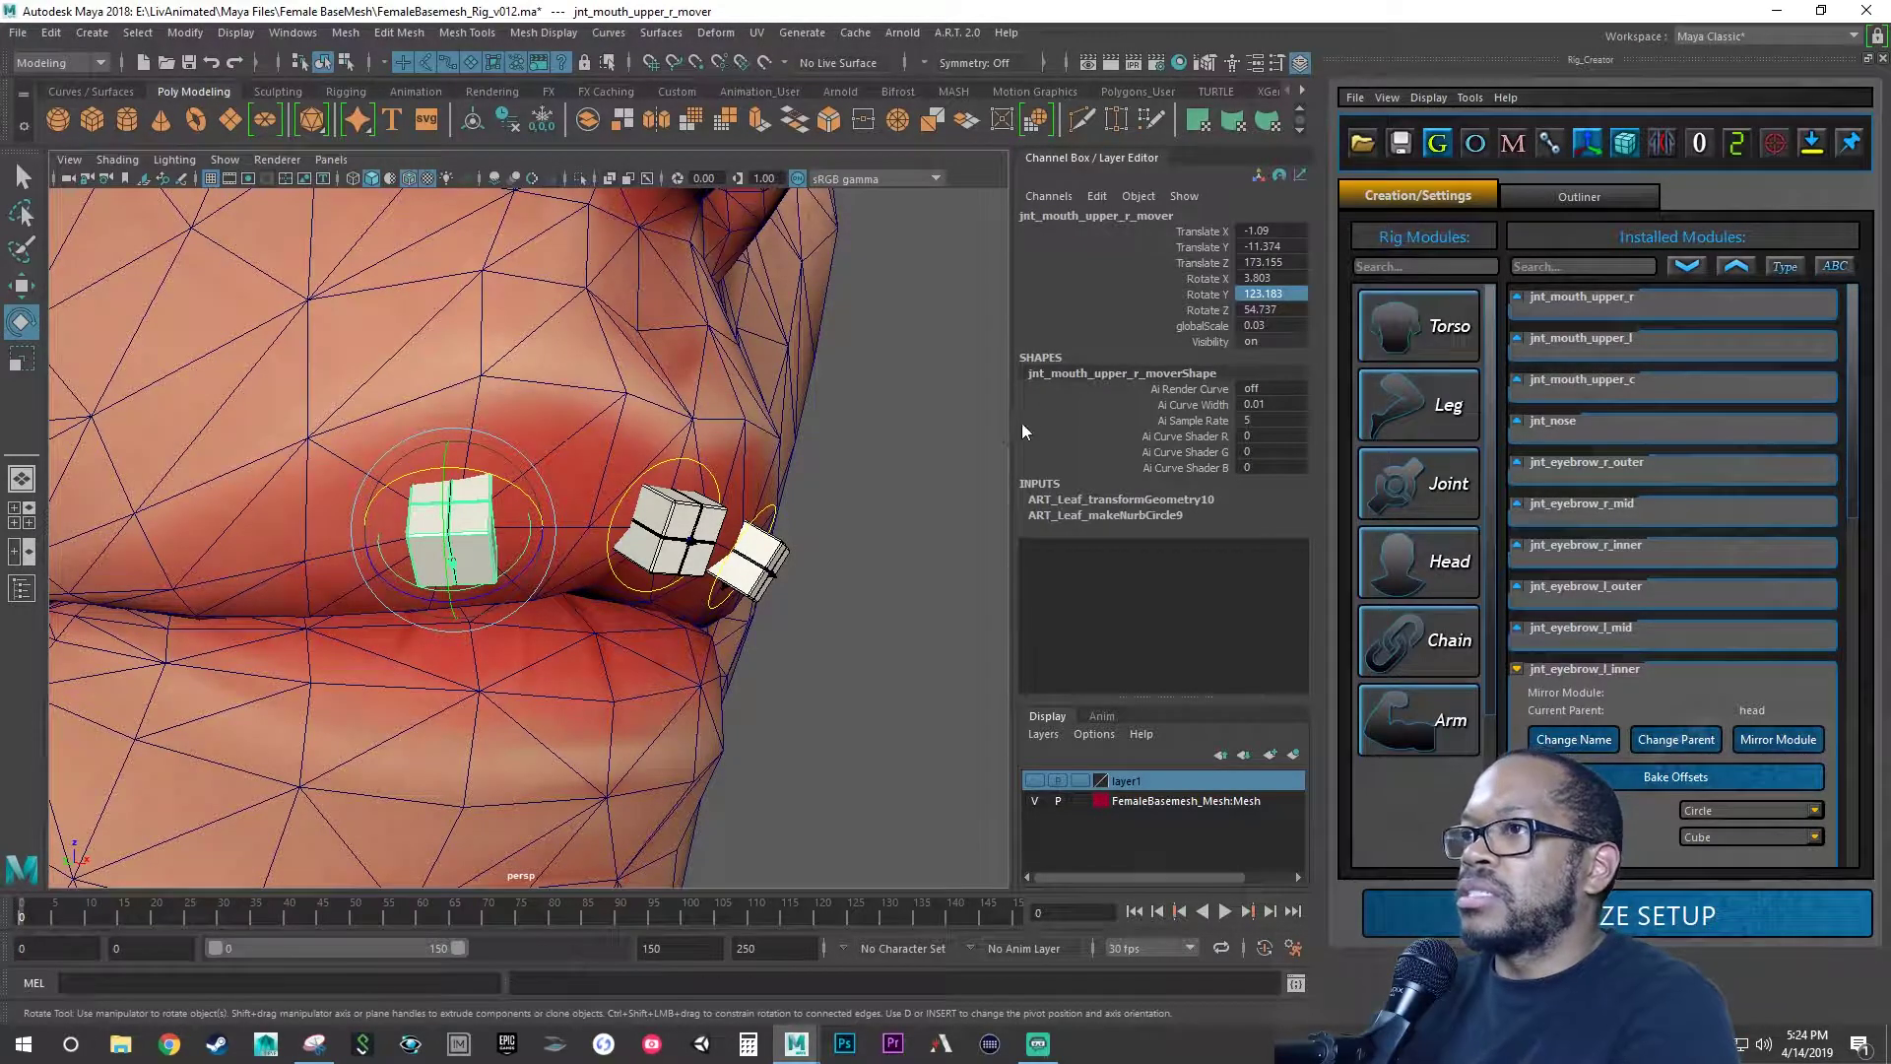
pyautogui.keyDown('alt'); pyautogui.moveTo(611, 532); pyautogui.dragTo(566, 518); pyautogui.keyUp('alt')
pyautogui.hotkey('ctrl', 'z')
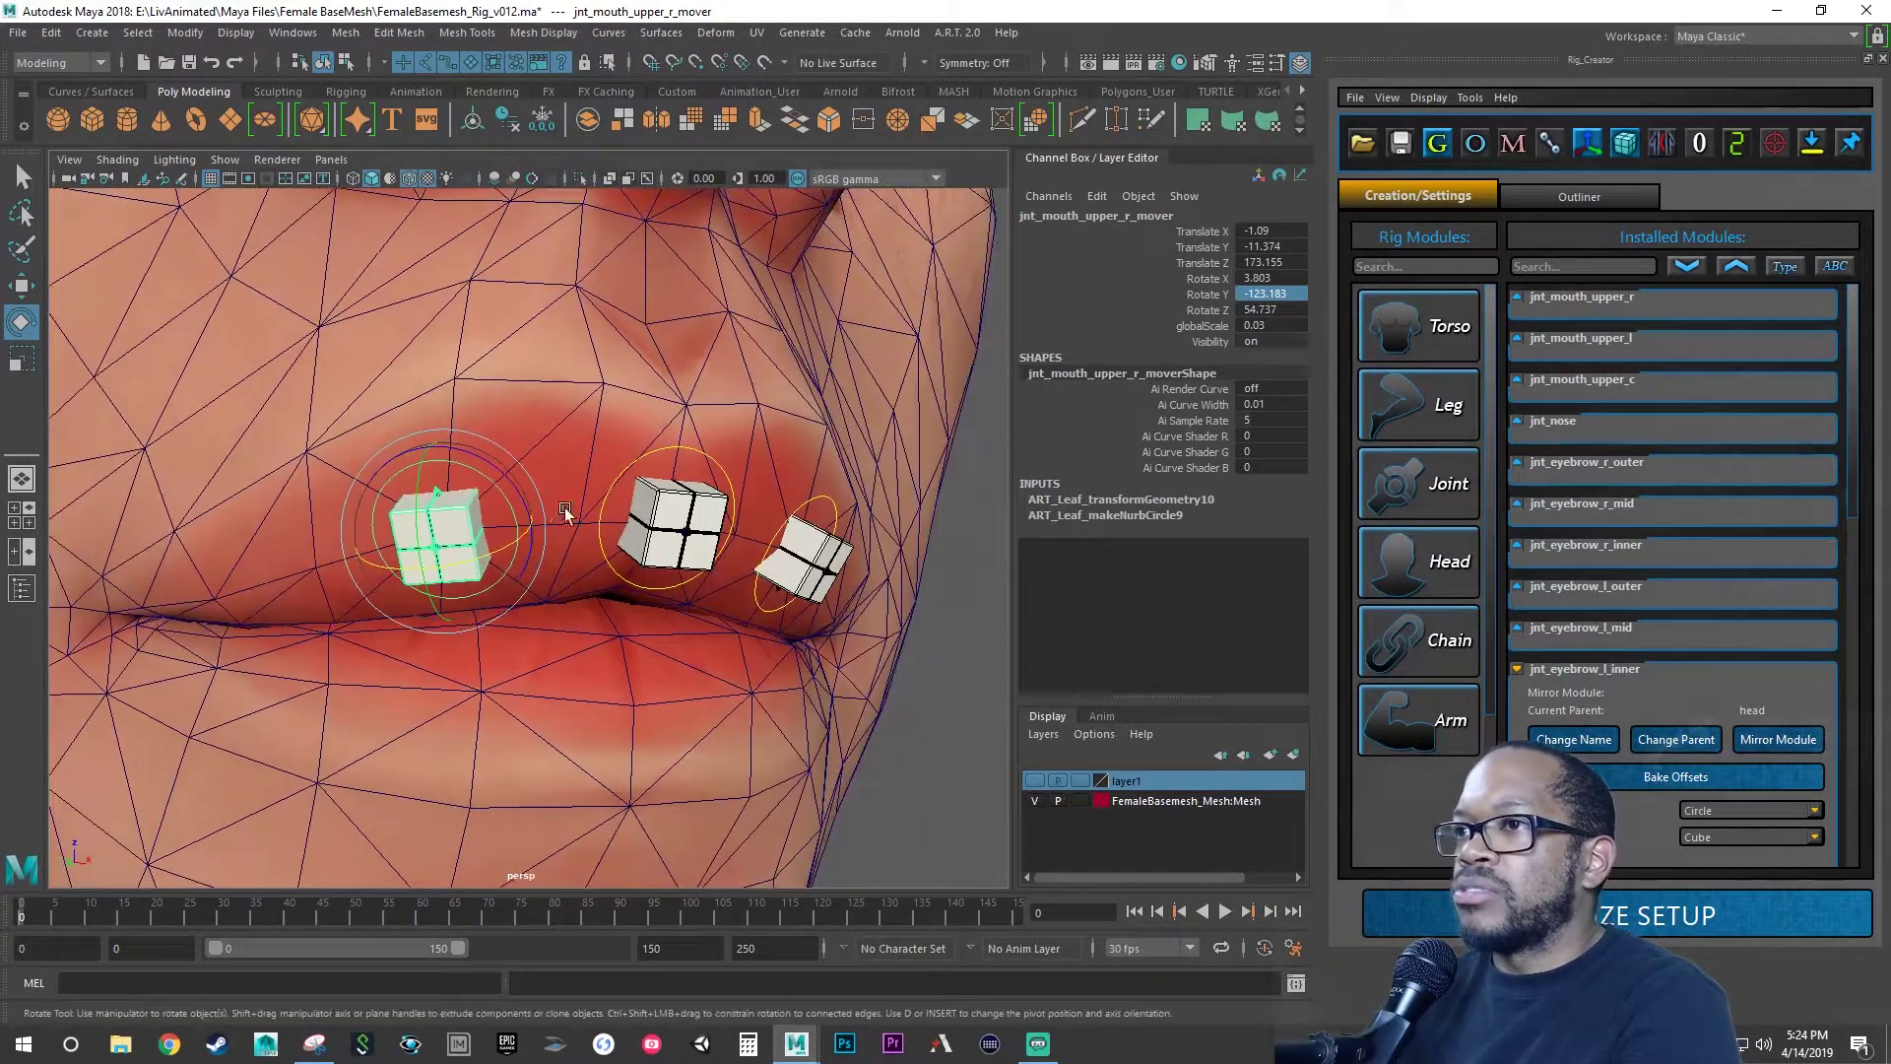
# - Rotate the right upper-lip mover freehand to about X -4.7, Y -236.8, Z 233.6, mirroring the left one, and save the scene
pyautogui.press('w')
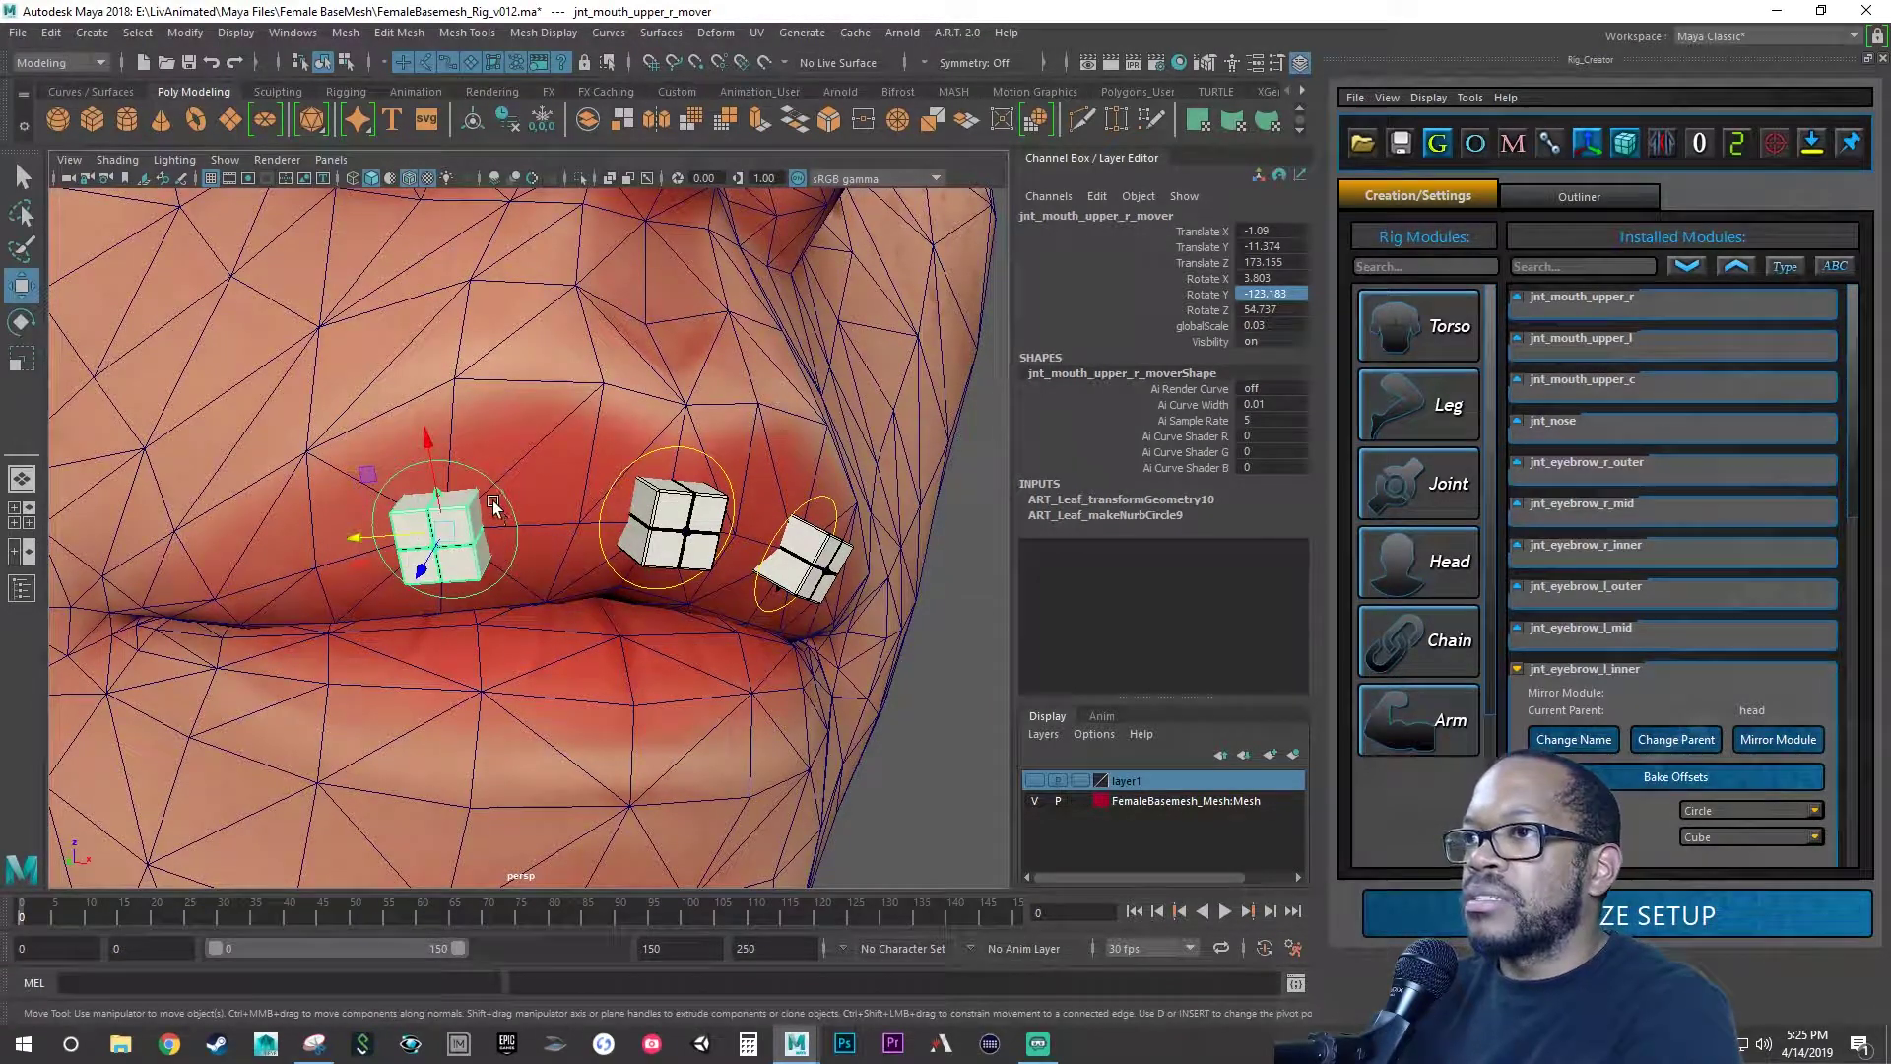
pyautogui.press('e')
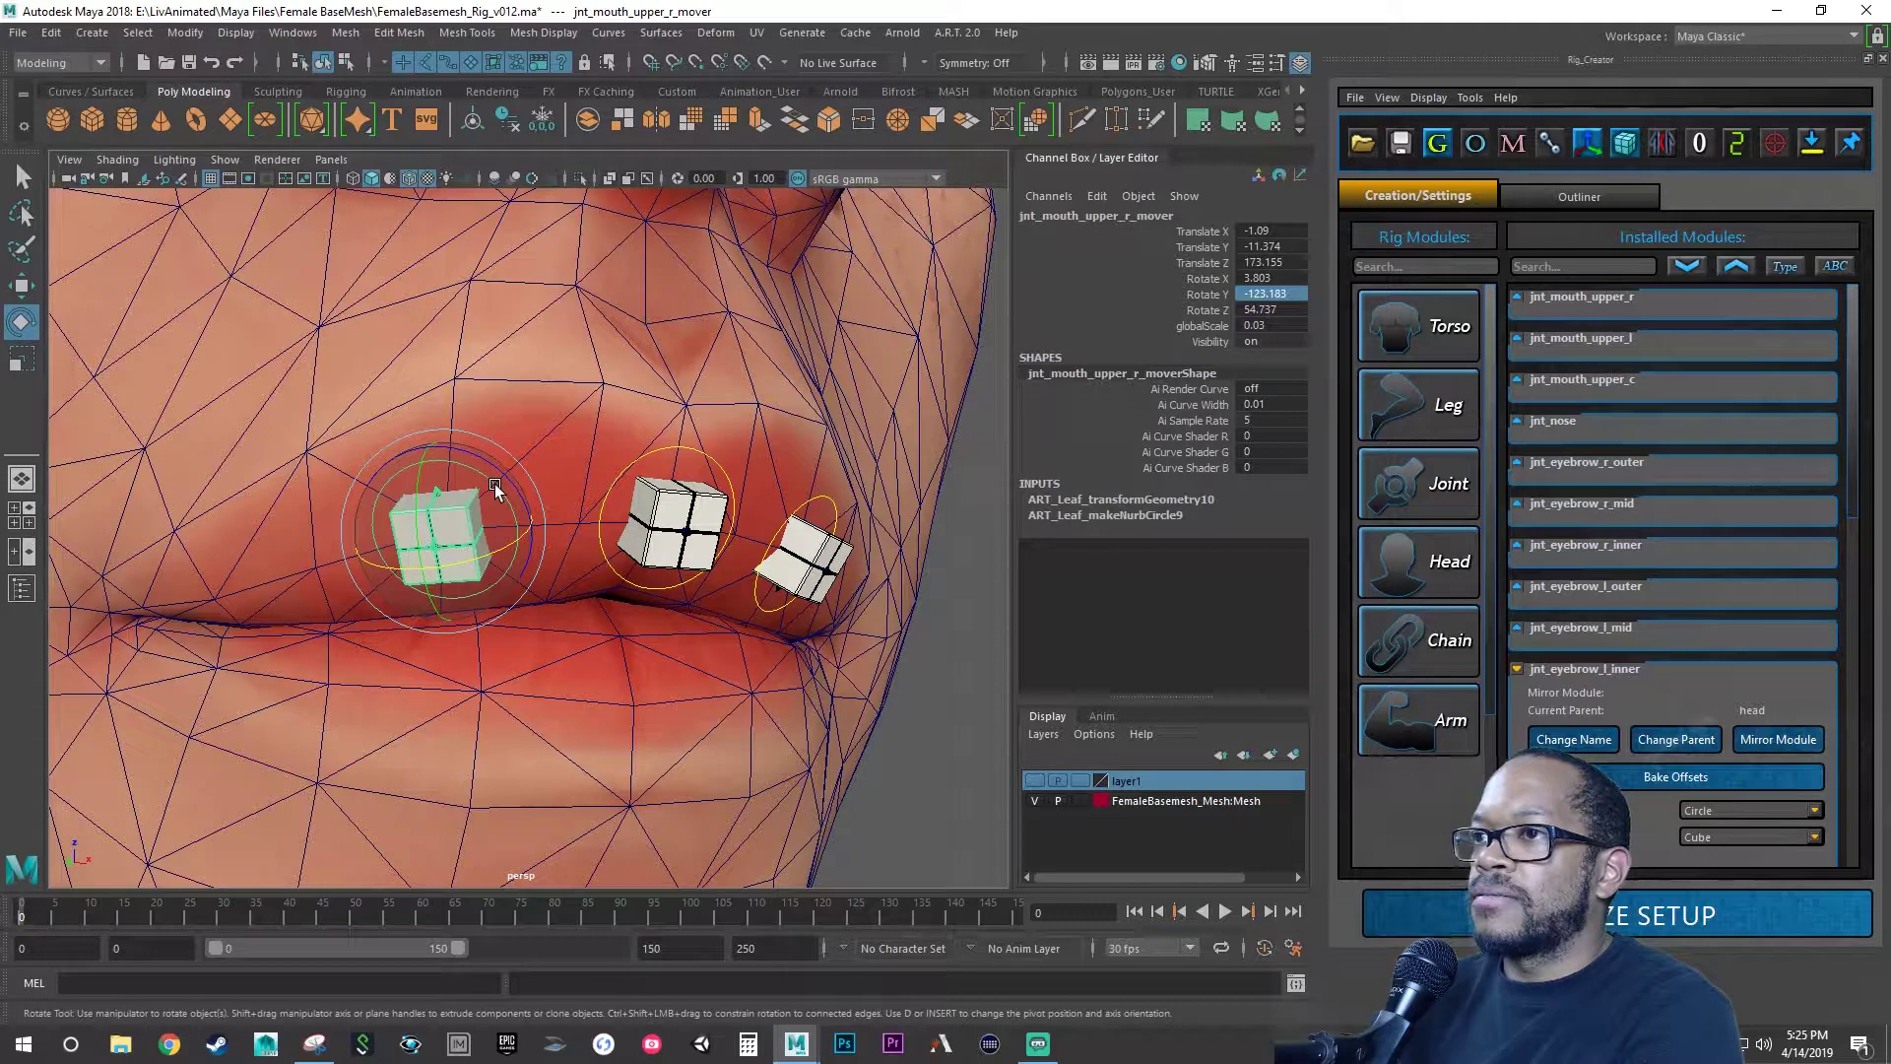
pyautogui.moveTo(495, 483); pyautogui.dragTo(451, 615)
pyautogui.hotkey('ctrl', 'z')
pyautogui.press('q')
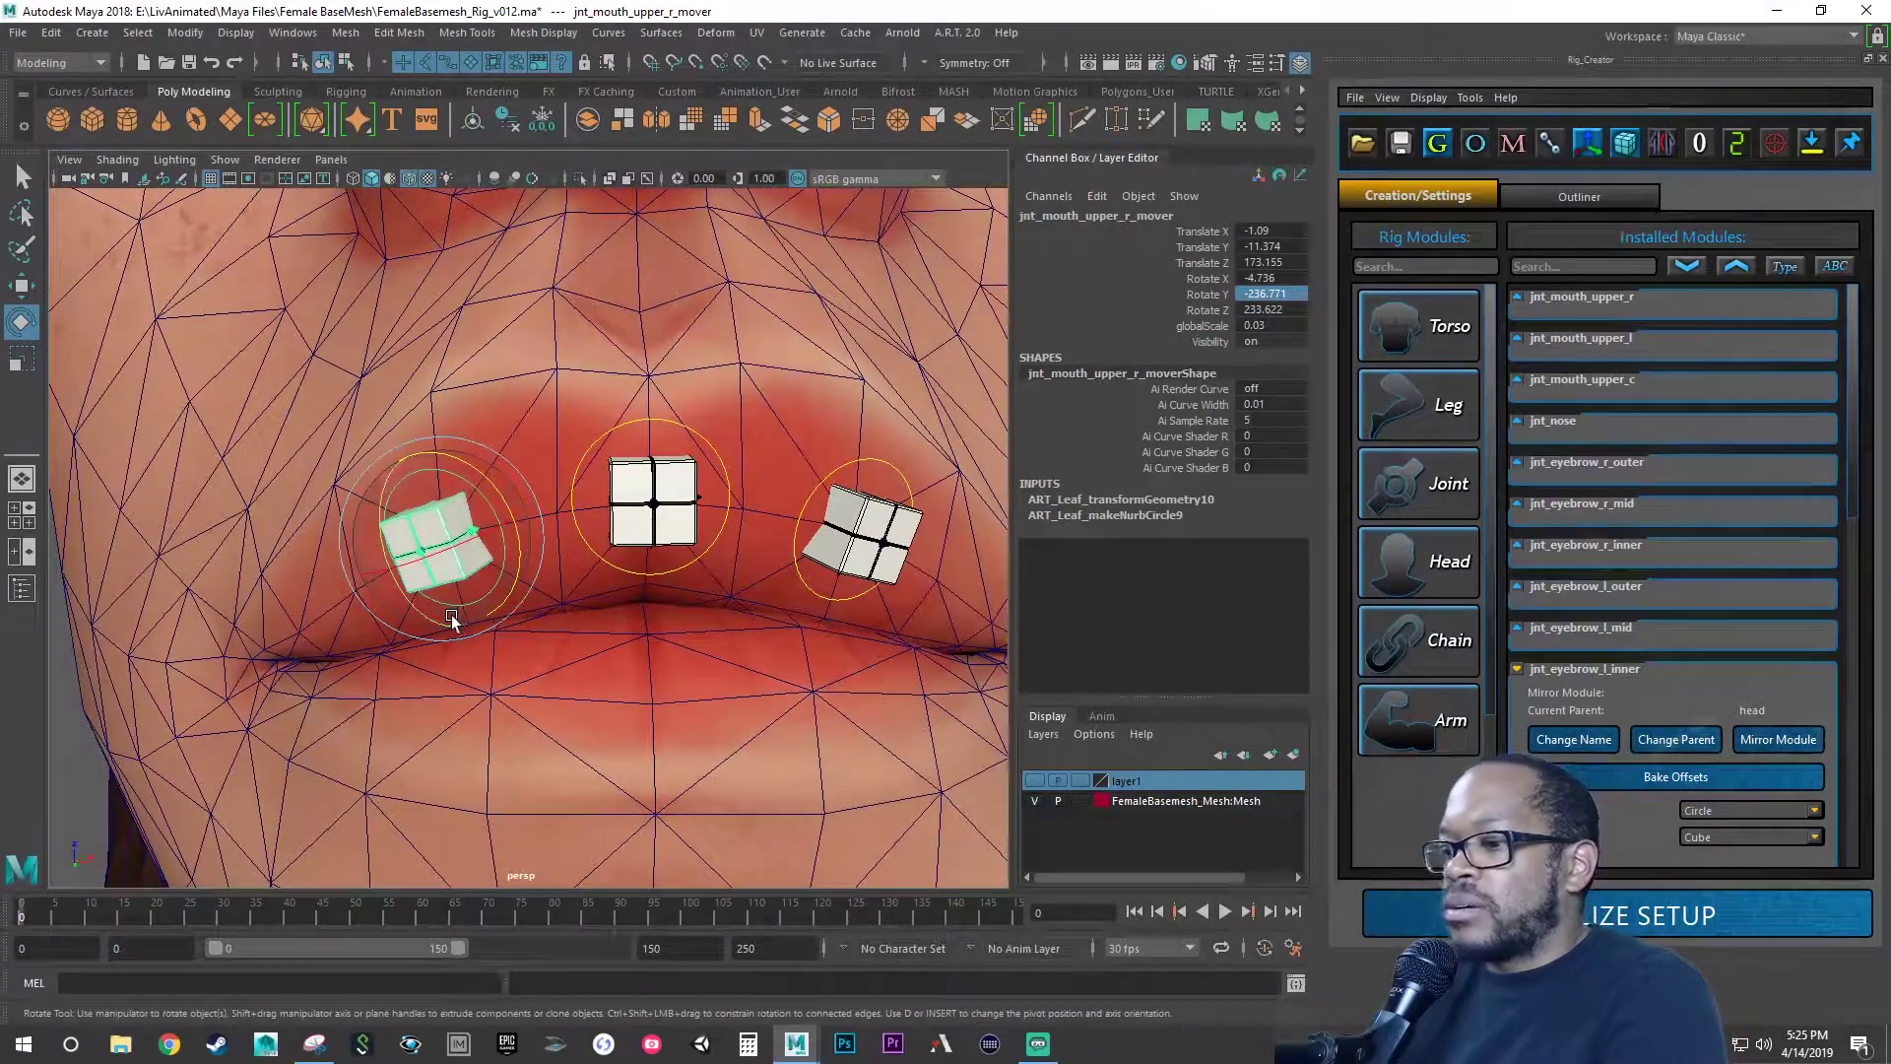
pyautogui.hotkey('ctrl', 's')
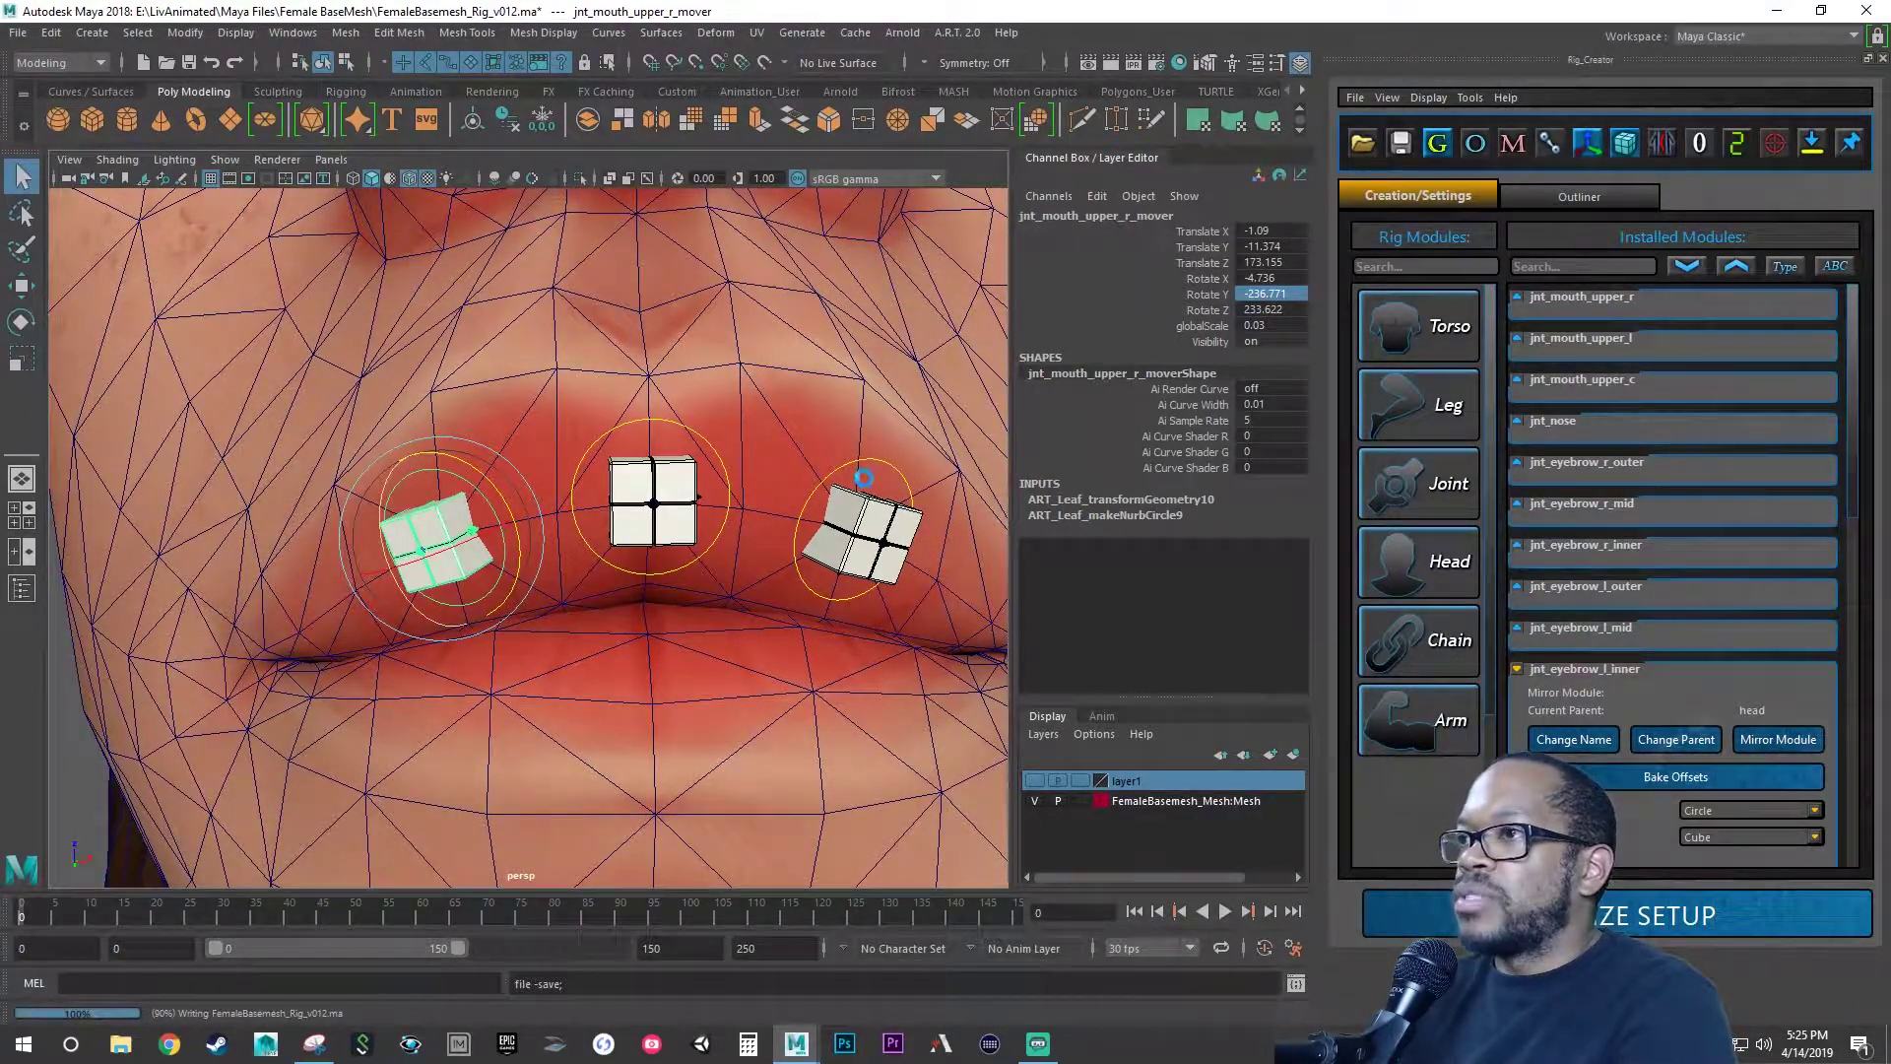
# - Try moving the left and right upper-lip movers together along their local axes, and undo the test moves
pyautogui.click(855, 468)
pyautogui.press('w')
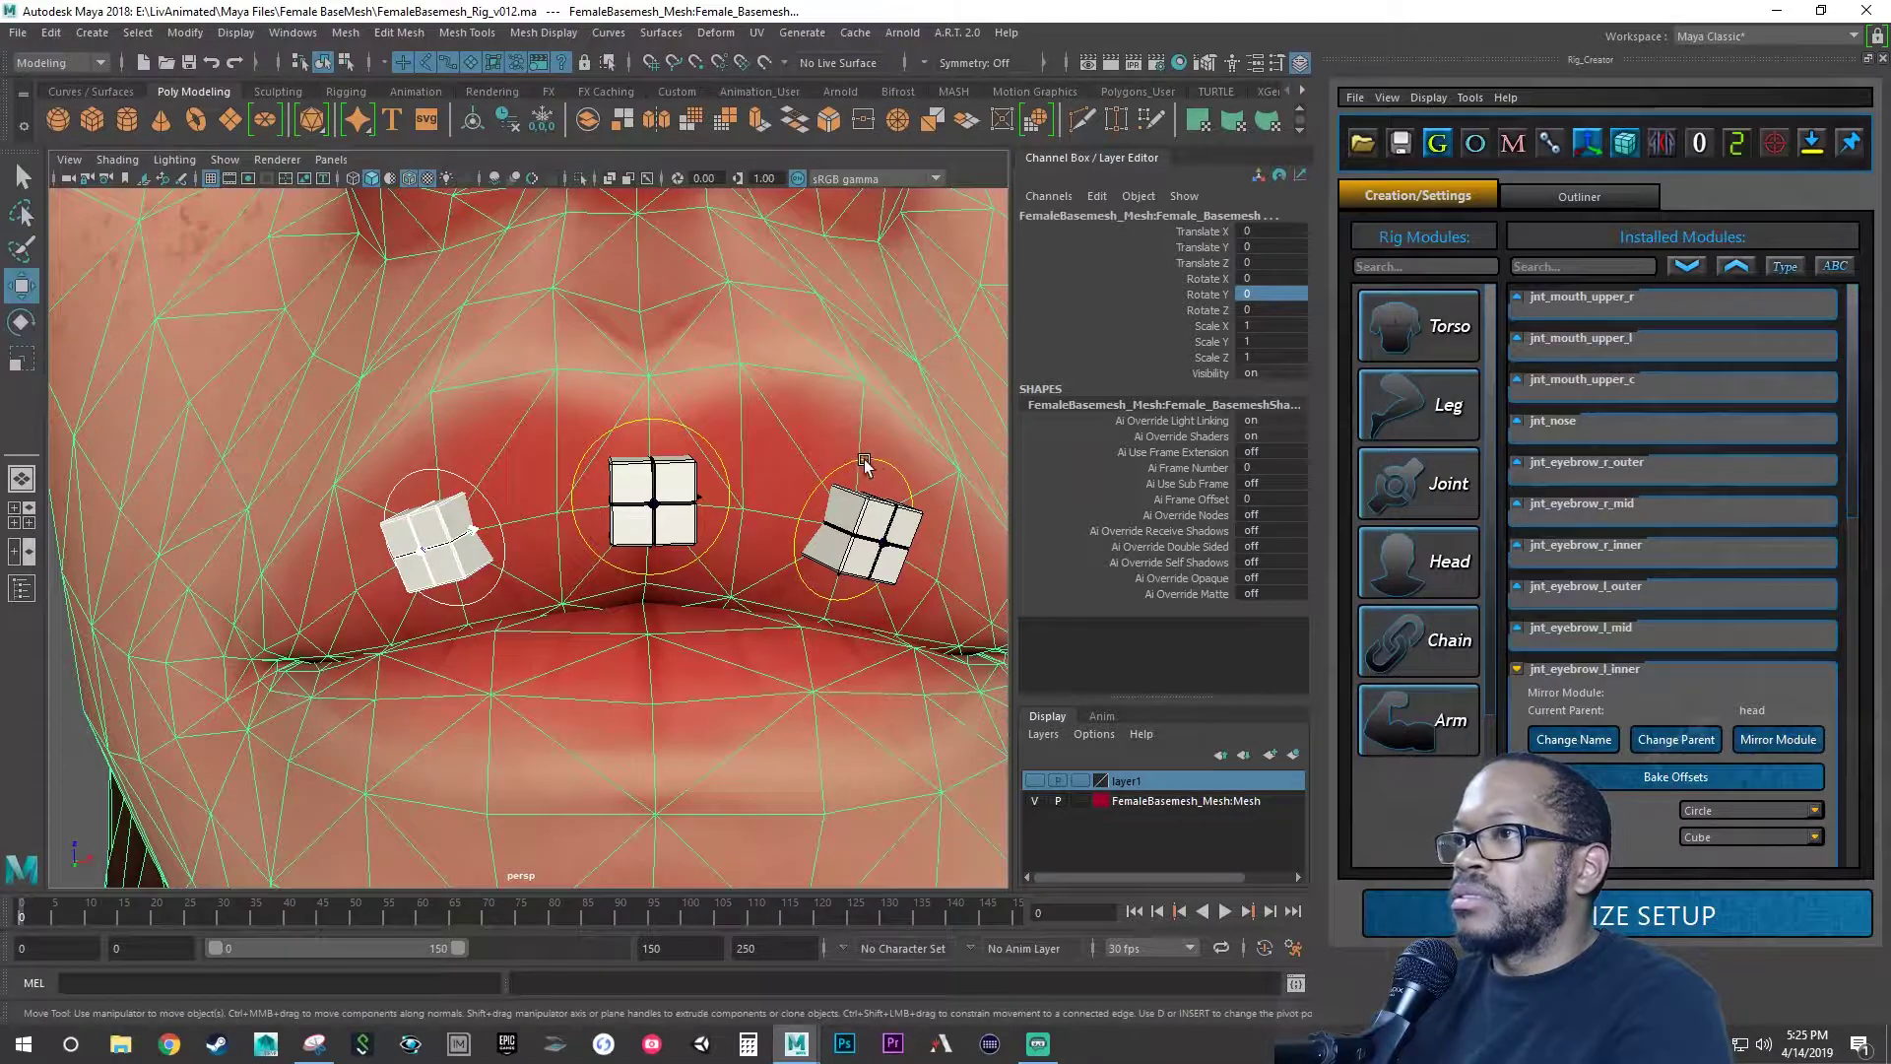
pyautogui.click(877, 459)
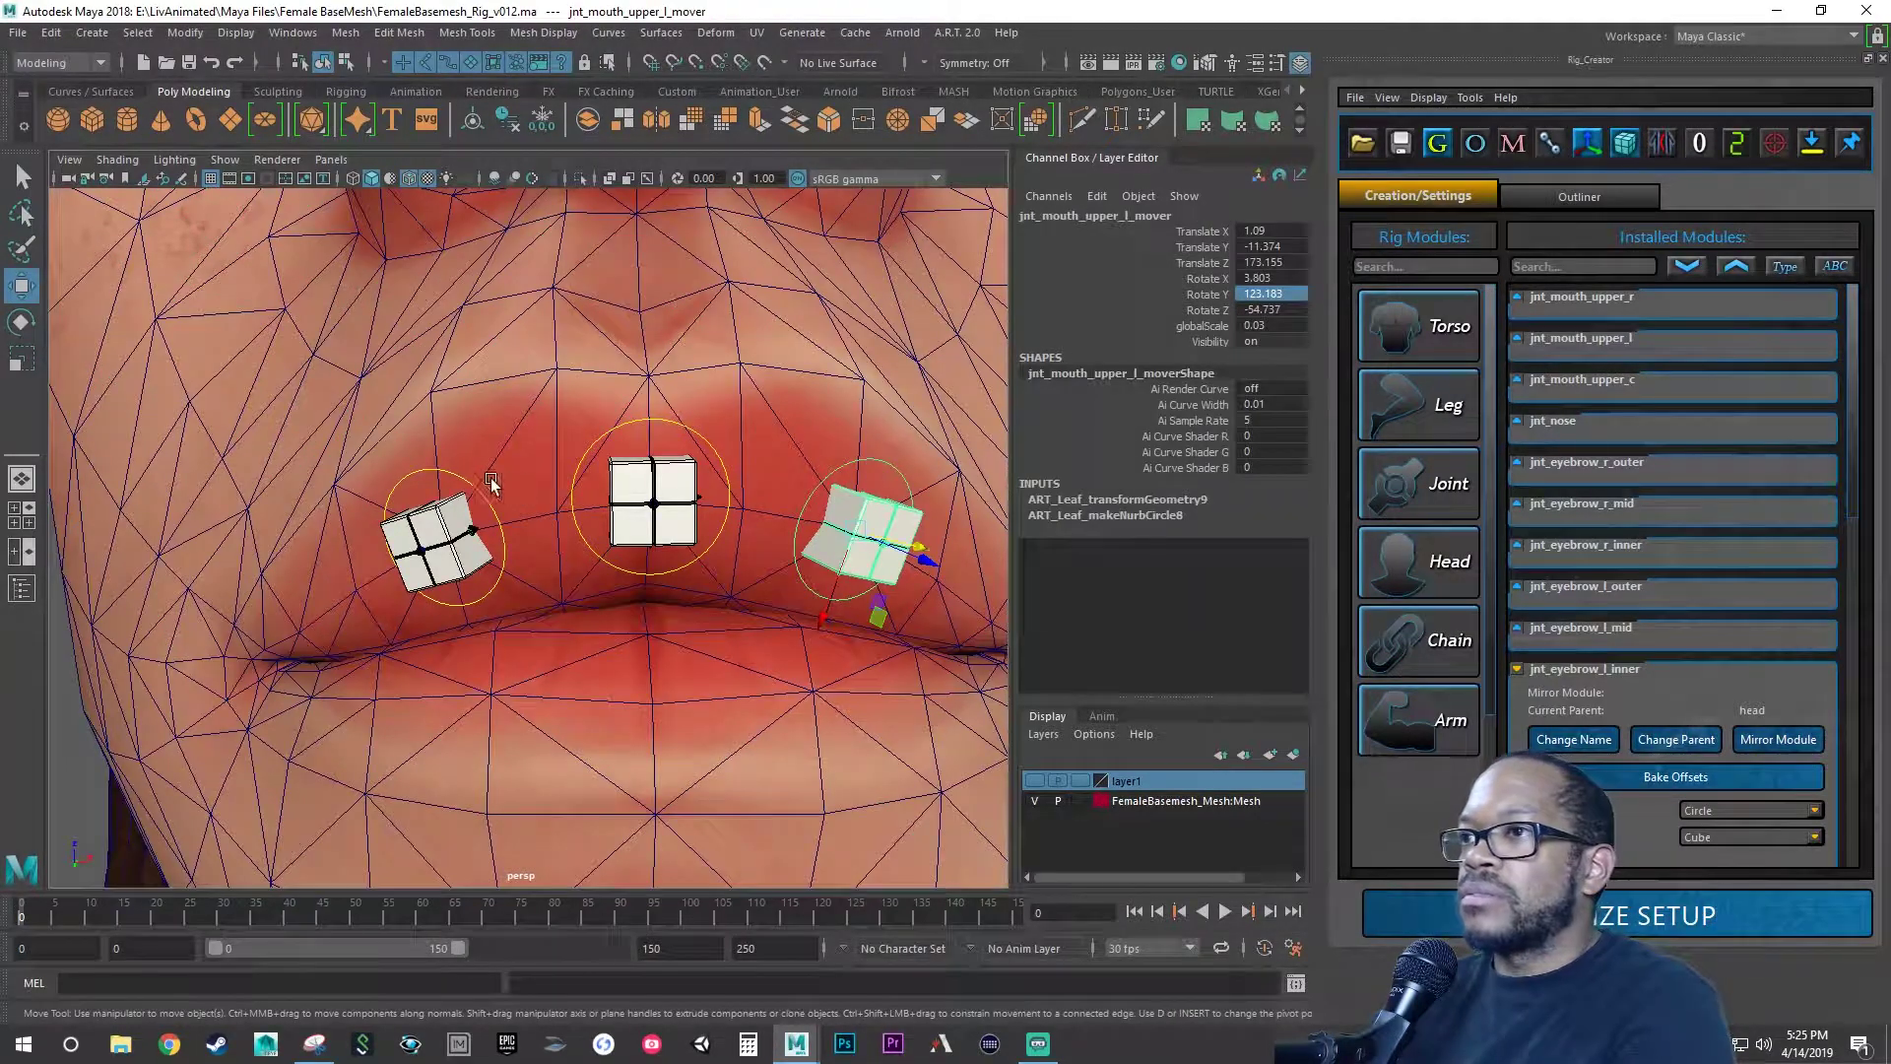
pyautogui.click(459, 475)
pyautogui.moveTo(469, 617)
pyautogui.mouseDown()
pyautogui.moveTo(454, 562)
pyautogui.moveTo(477, 600)
pyautogui.mouseUp()
pyautogui.hotkey('ctrl', 'z')
pyautogui.moveTo(524, 515); pyautogui.dragTo(501, 516)
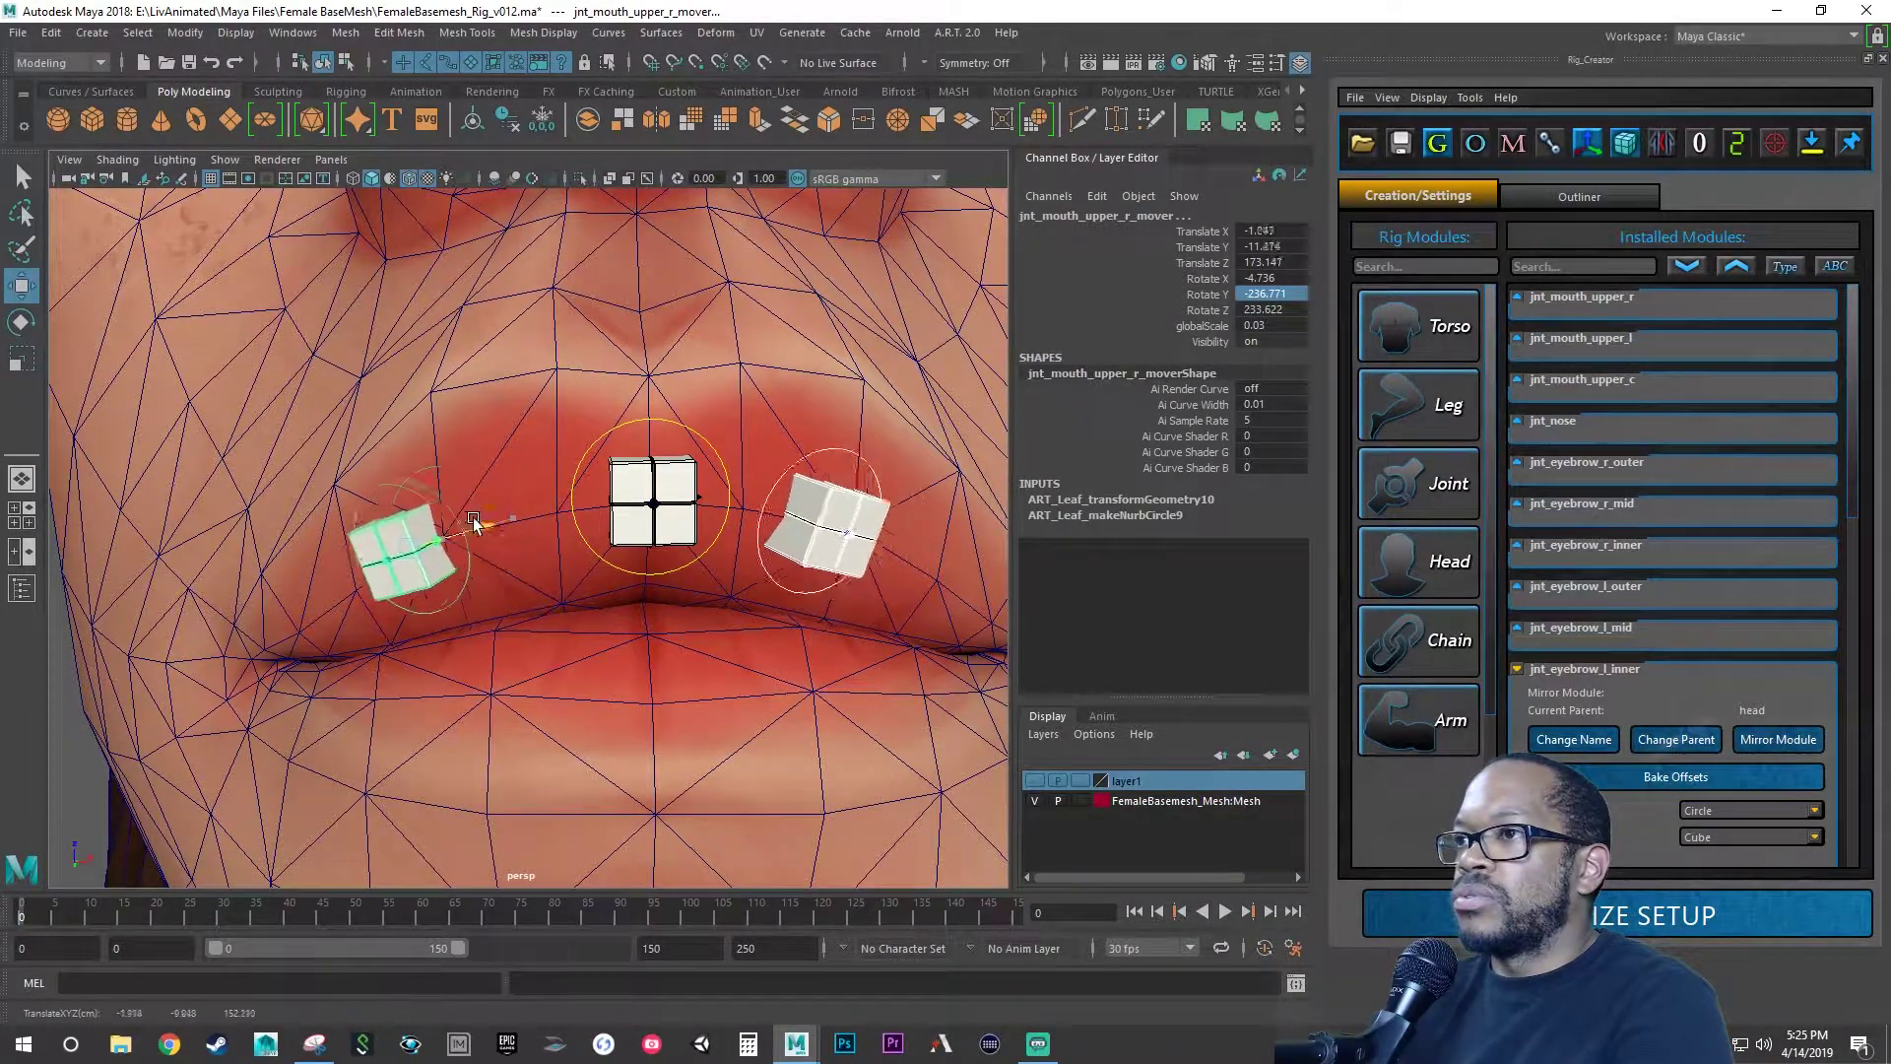
pyautogui.hotkey('ctrl', 'z')
pyautogui.hotkey('ctrl', 'z')
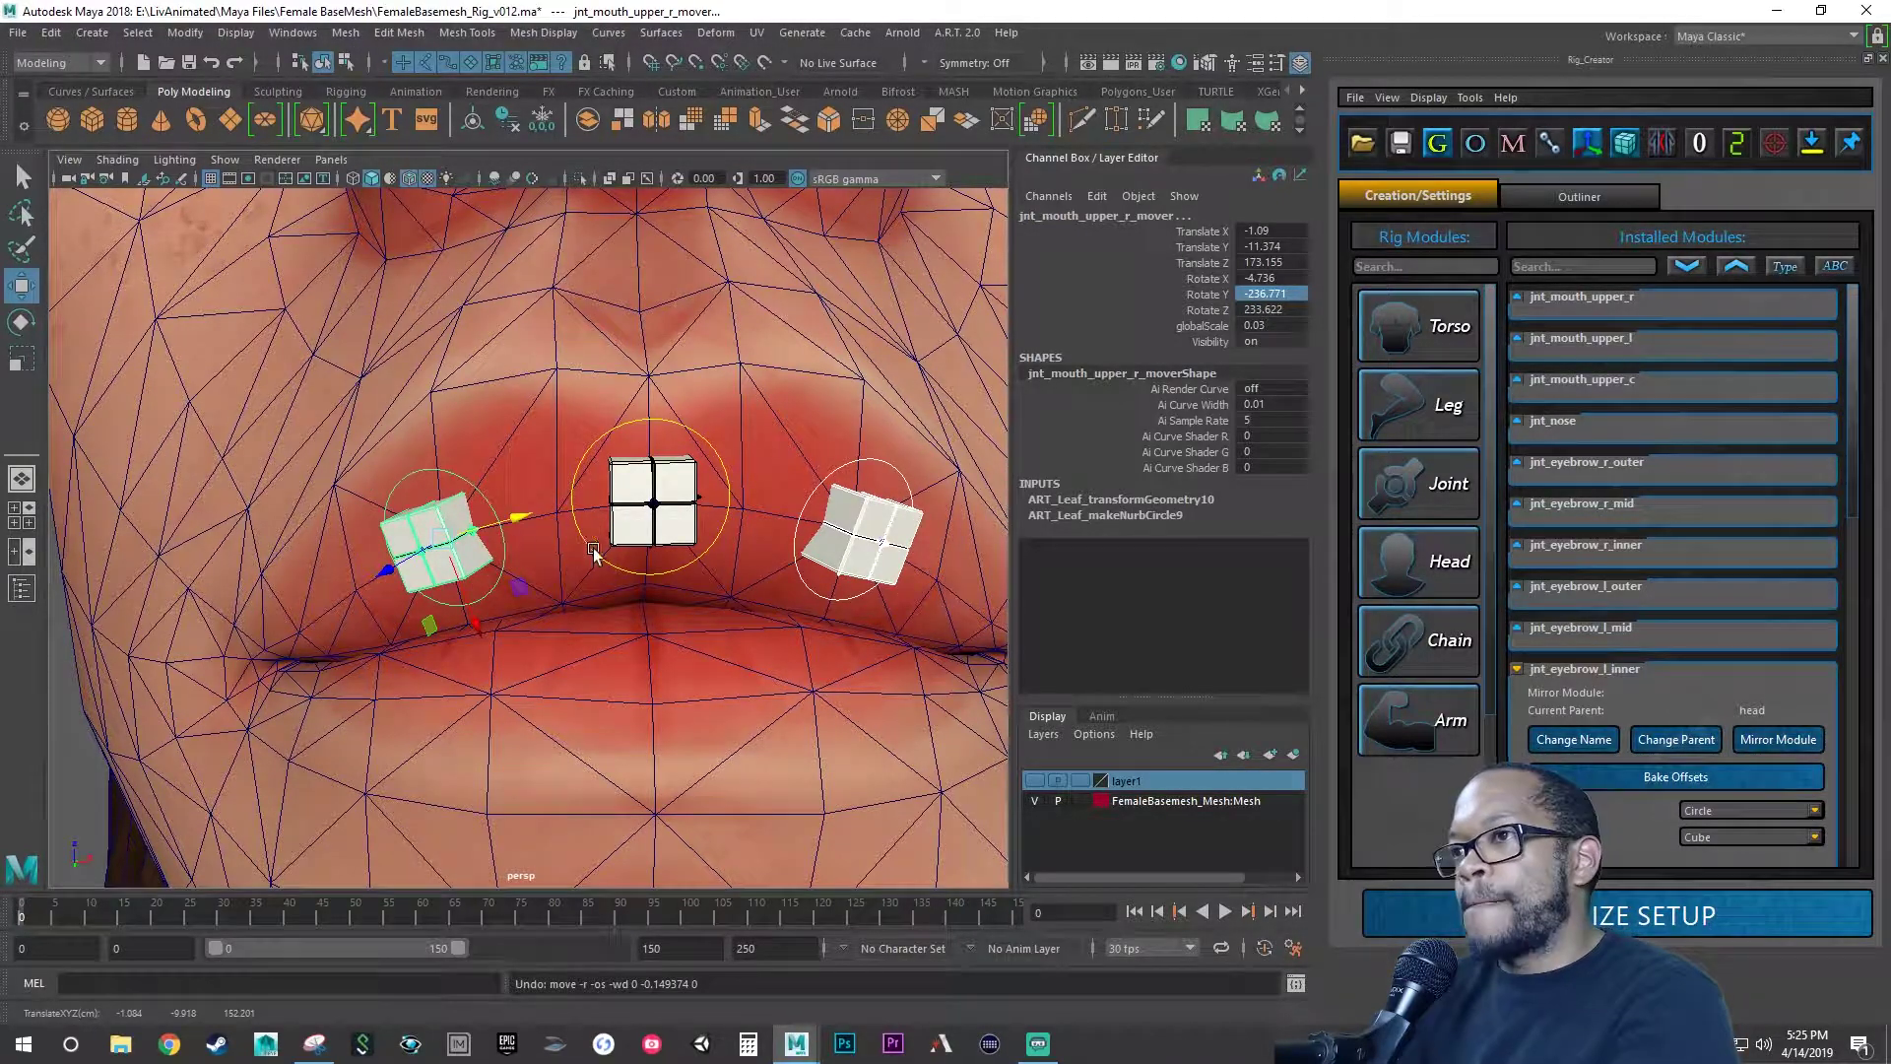
# - Try moving the left and right inner-eyebrow movers together along their local Y axis, and undo the move
pyautogui.scroll(-4, 586, 463)
pyautogui.keyDown('alt'); pyautogui.moveTo(585, 463); pyautogui.dragTo(642, 585, button='middle'); pyautogui.keyUp('alt')
pyautogui.scroll(-2, 522, 554)
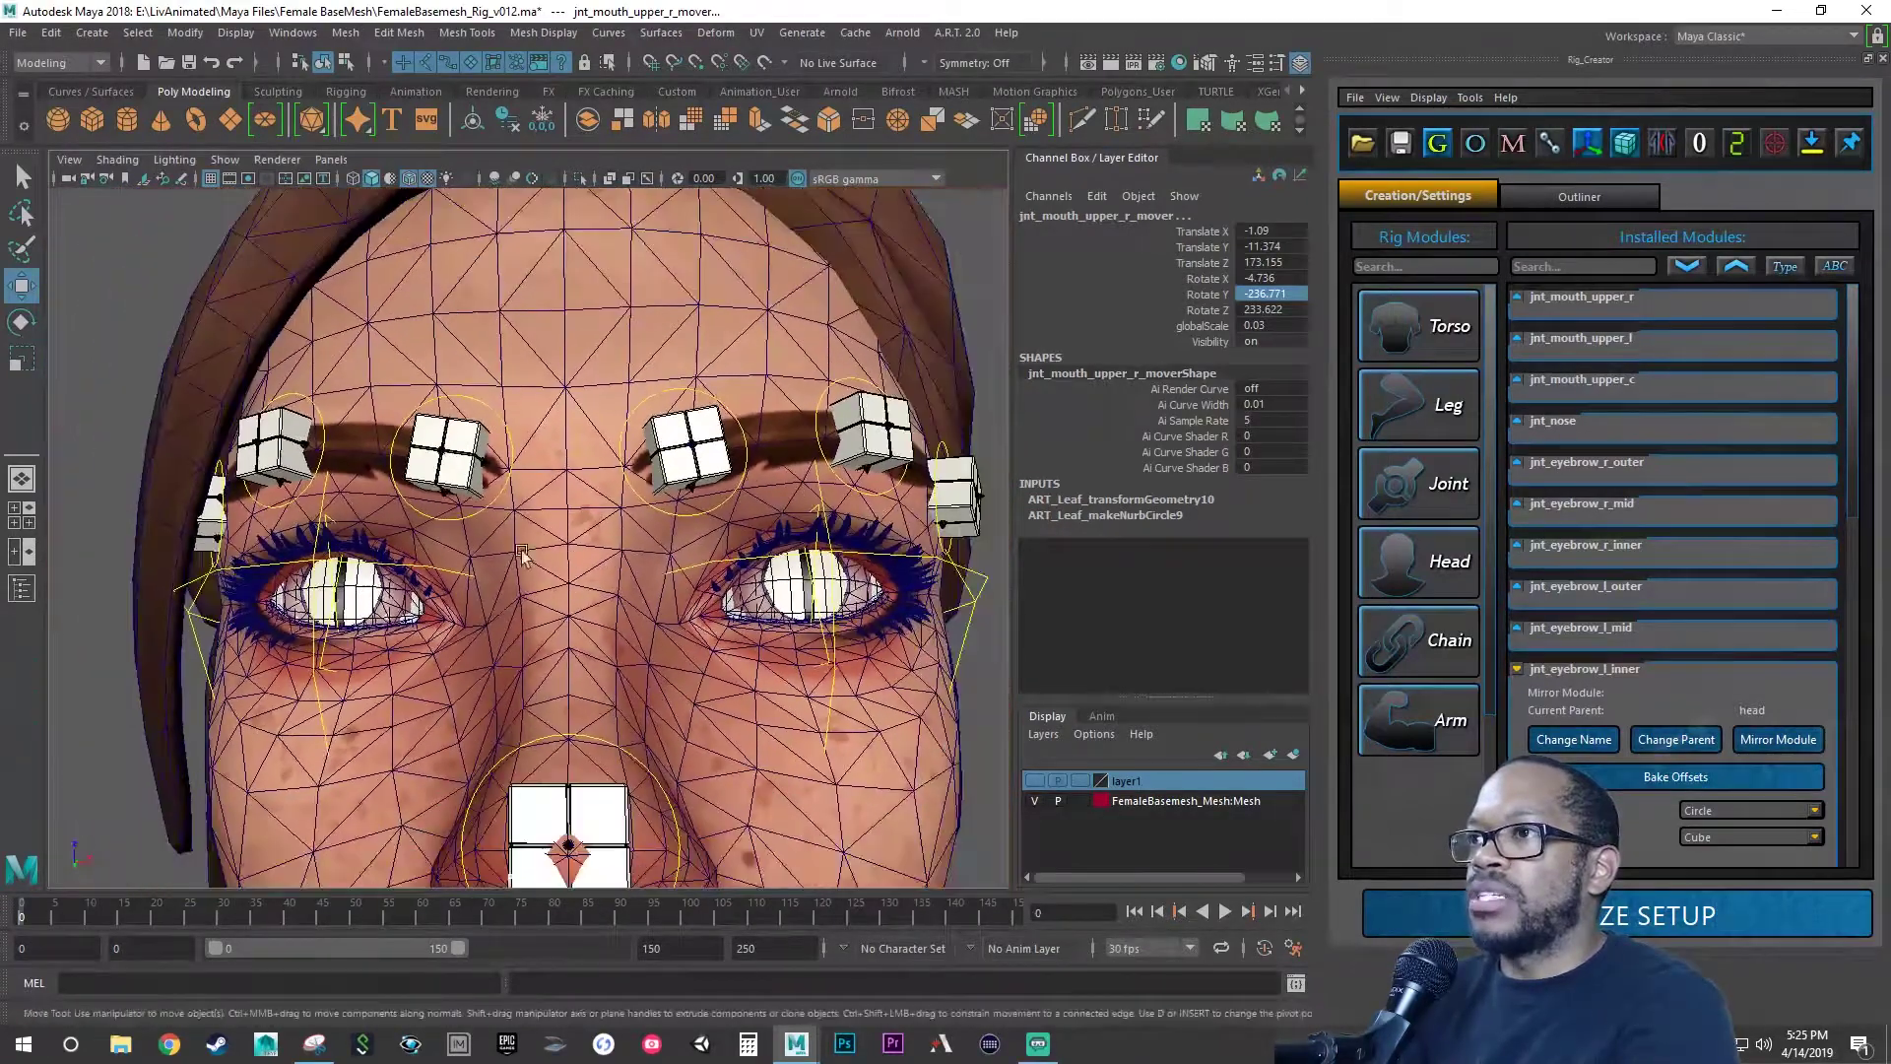
pyautogui.click(627, 482)
pyautogui.keyDown('shift'); pyautogui.click(488, 508); pyautogui.keyUp('shift')
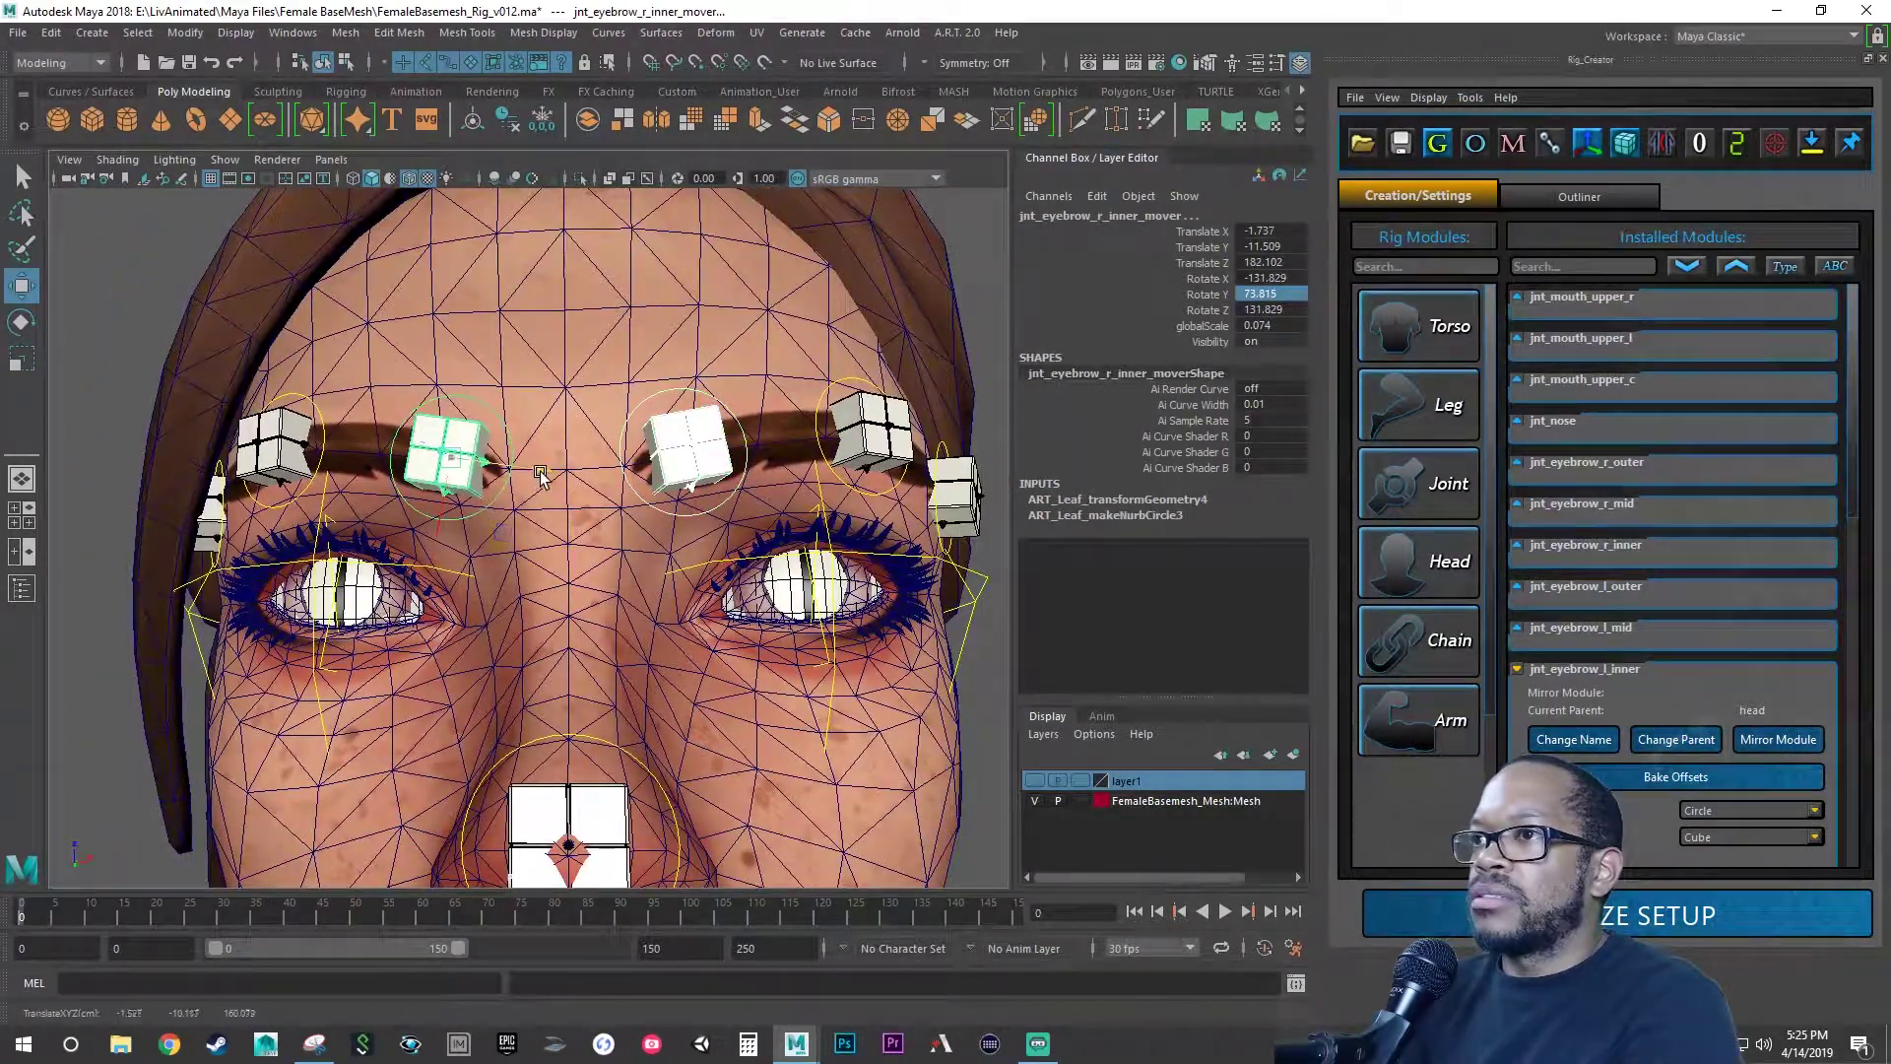
pyautogui.moveTo(540, 471); pyautogui.dragTo(569, 479)
pyautogui.hotkey('ctrl', 'z')
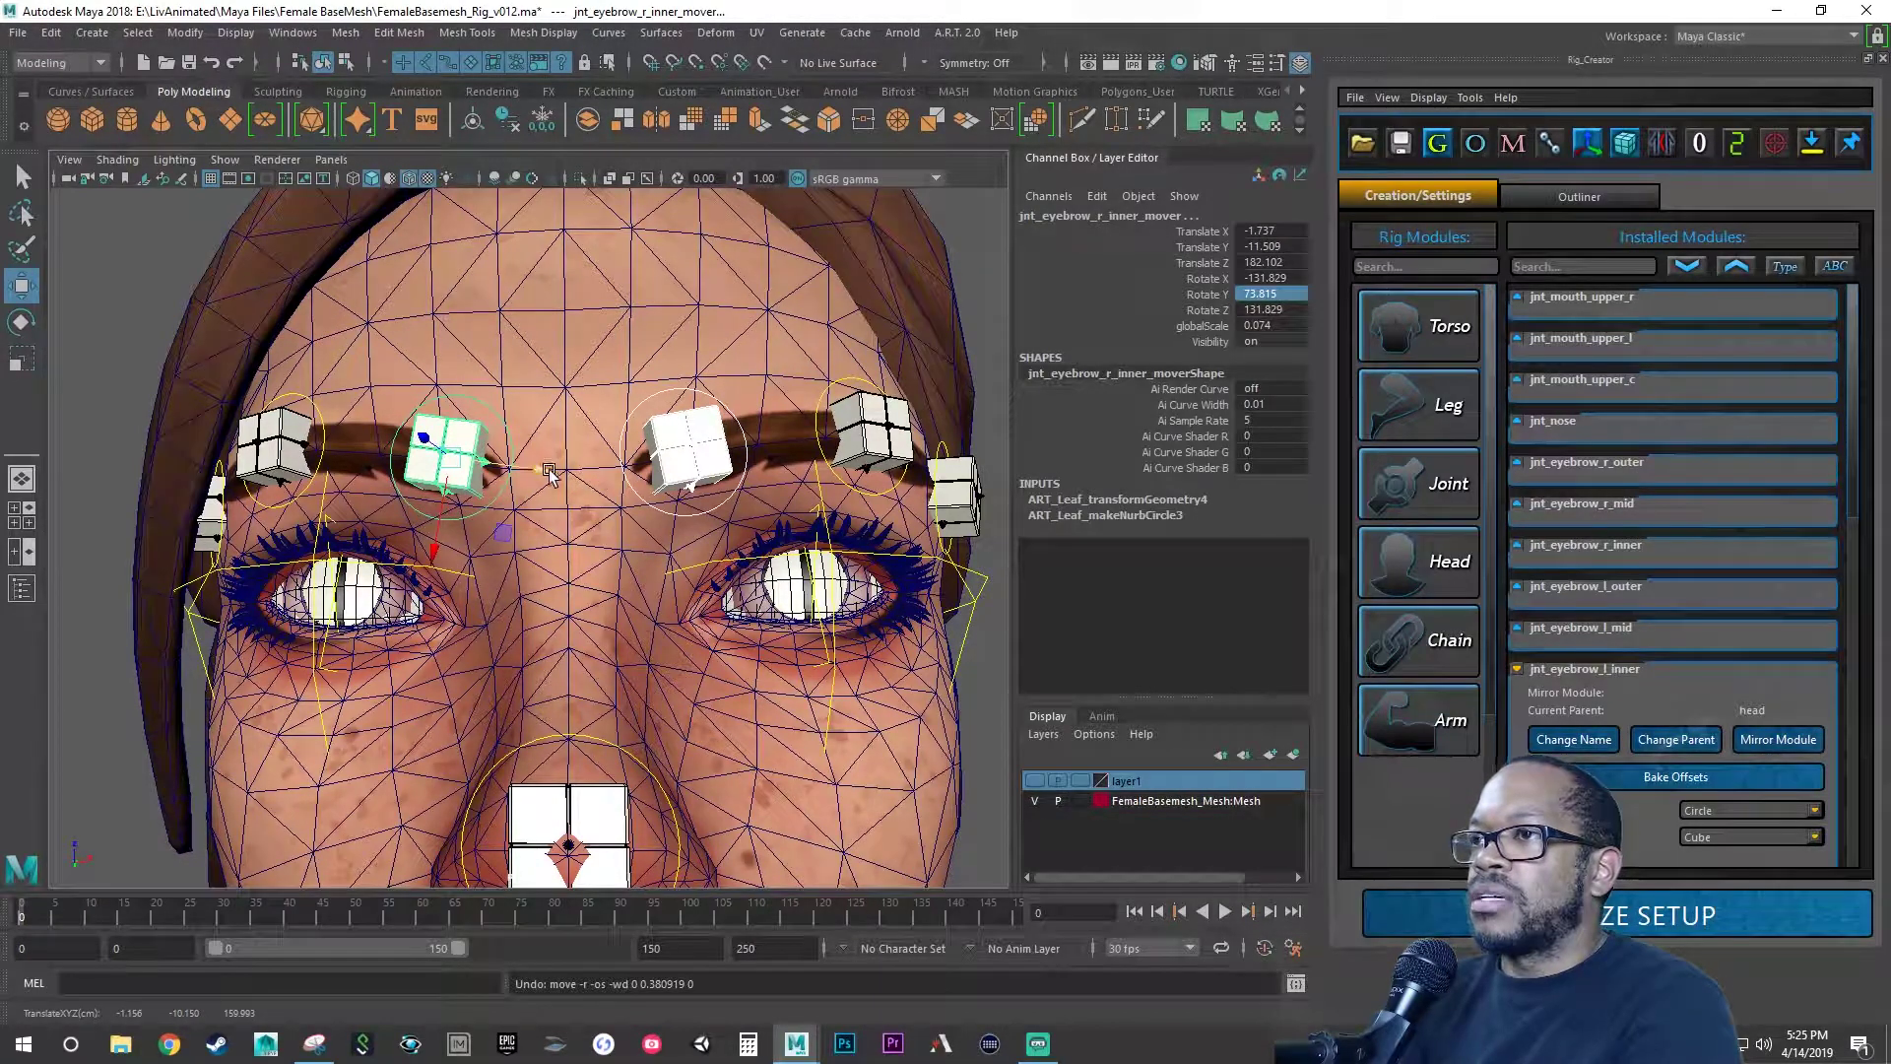
# - Try rotating both inner-eyebrow movers together about their local Z and X axes, and undo each rotation
pyautogui.keyDown('alt'); pyautogui.moveTo(508, 492); pyautogui.dragTo(585, 503, button='middle'); pyautogui.keyUp('alt')
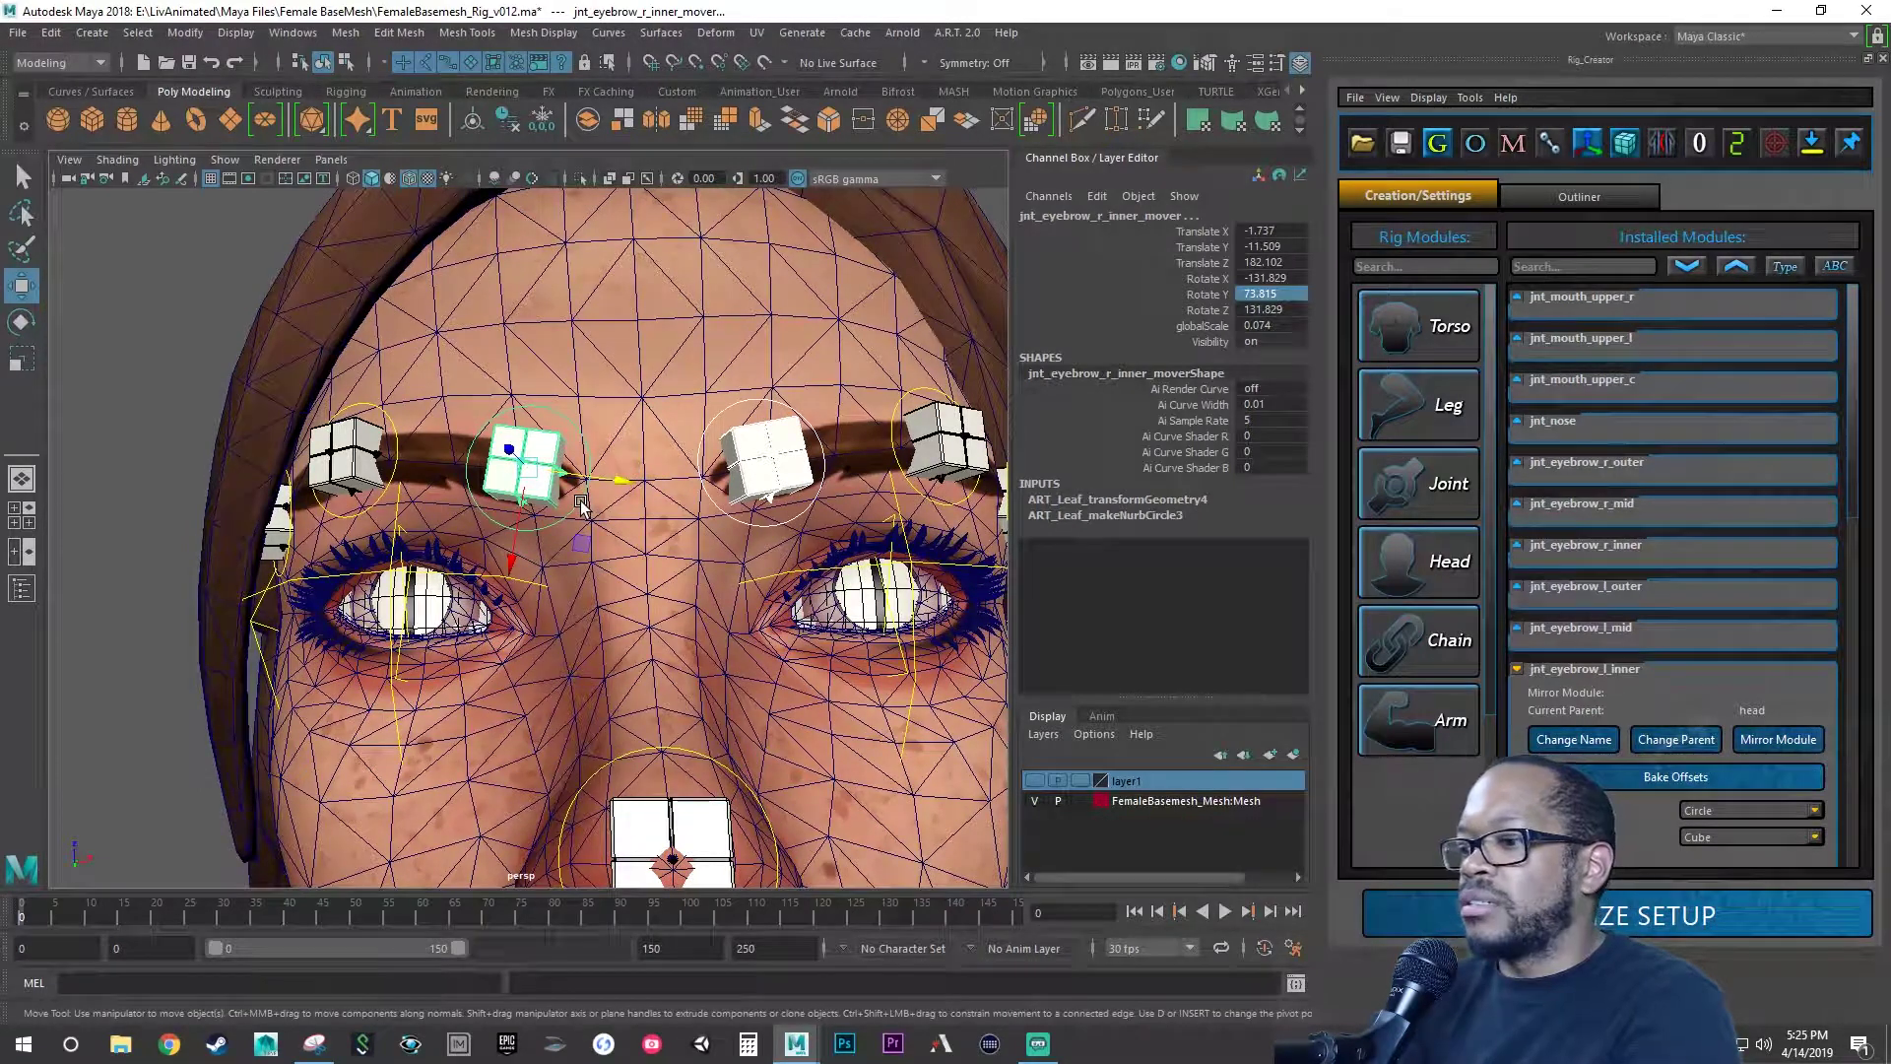
pyautogui.press('e')
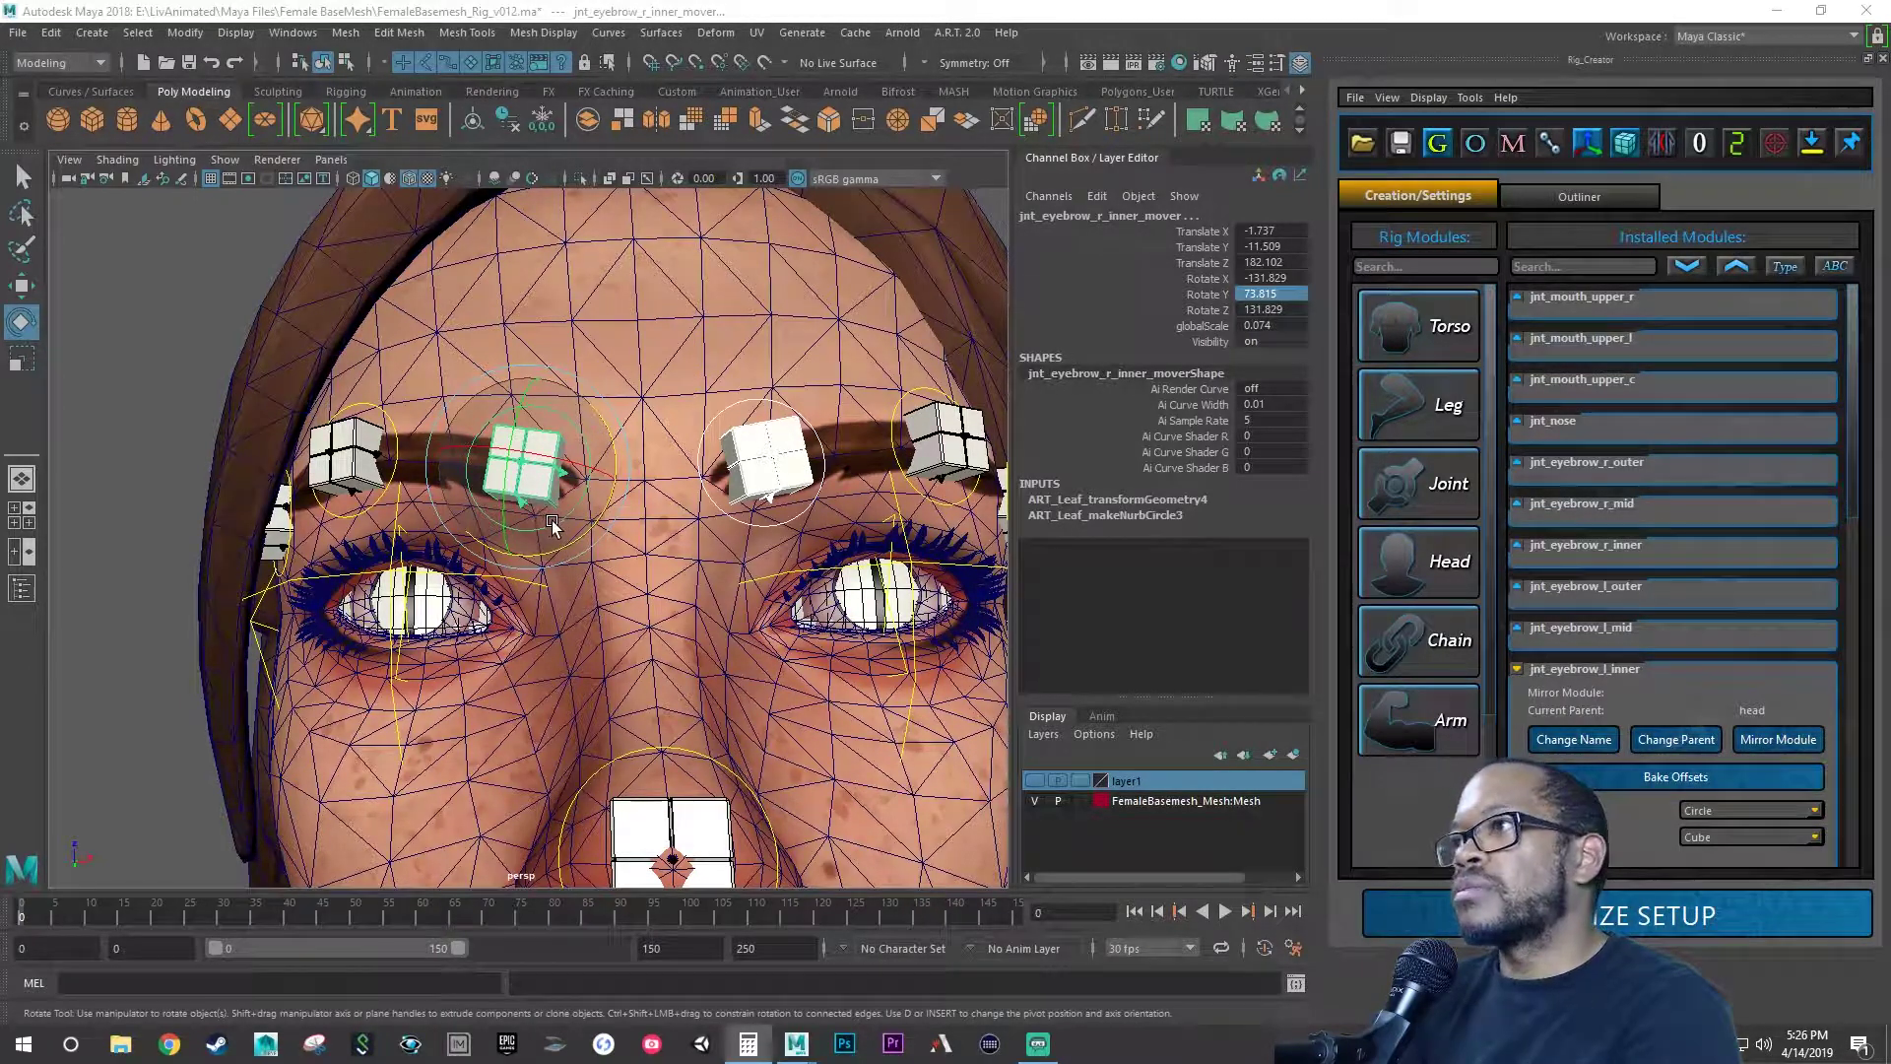
pyautogui.moveTo(577, 519); pyautogui.dragTo(604, 503)
pyautogui.hotkey('ctrl', 'z')
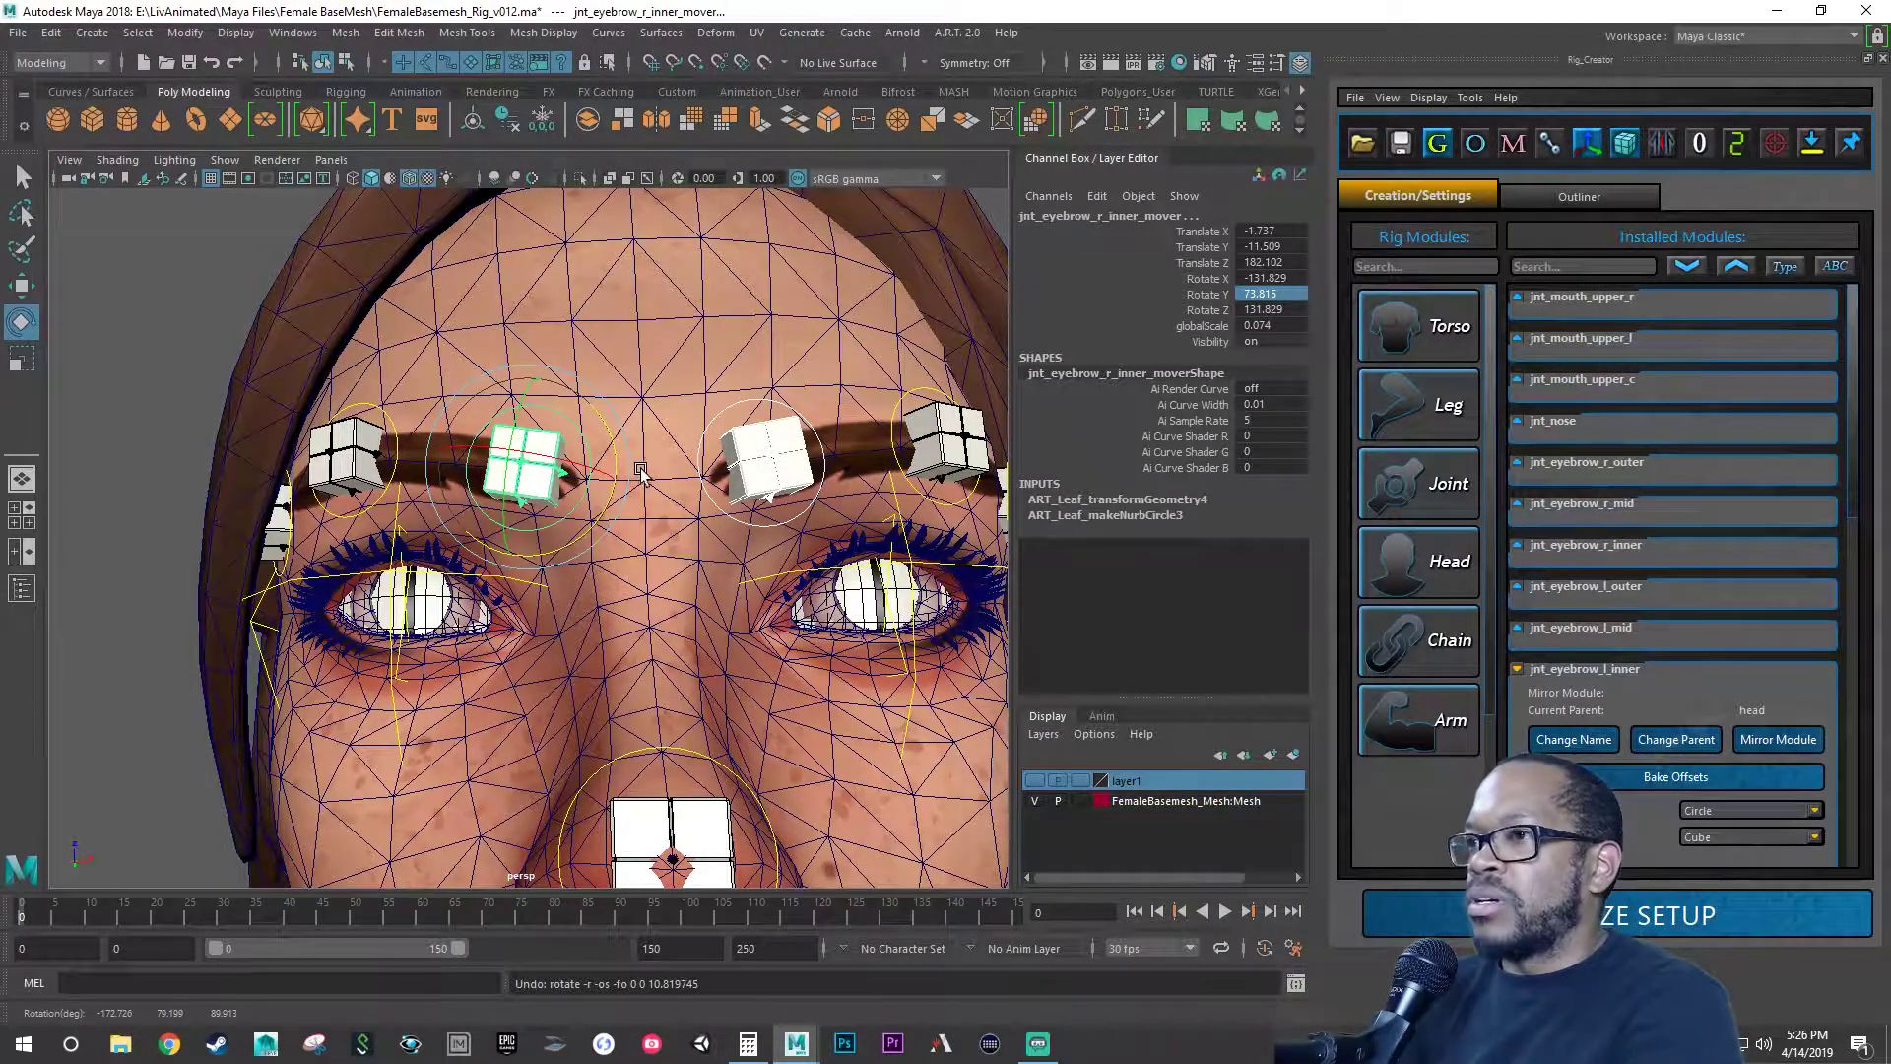
pyautogui.press('w')
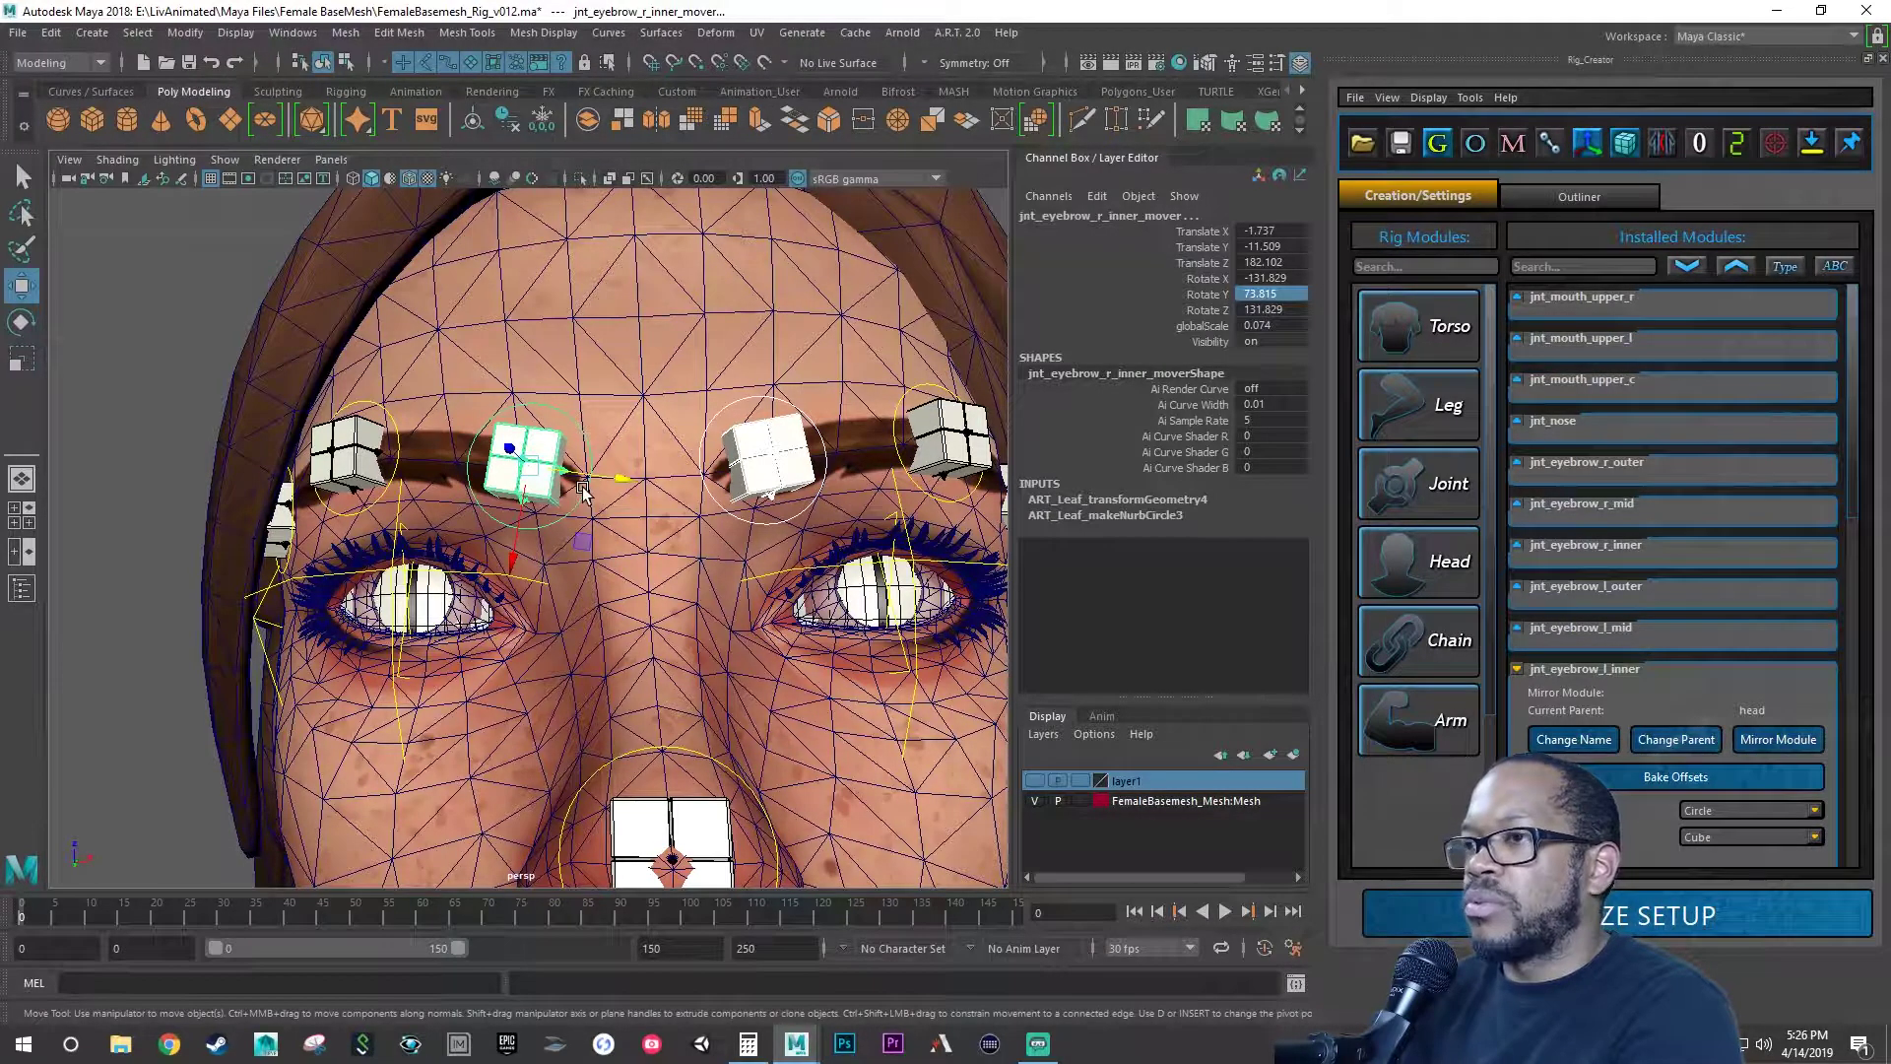
pyautogui.press('e')
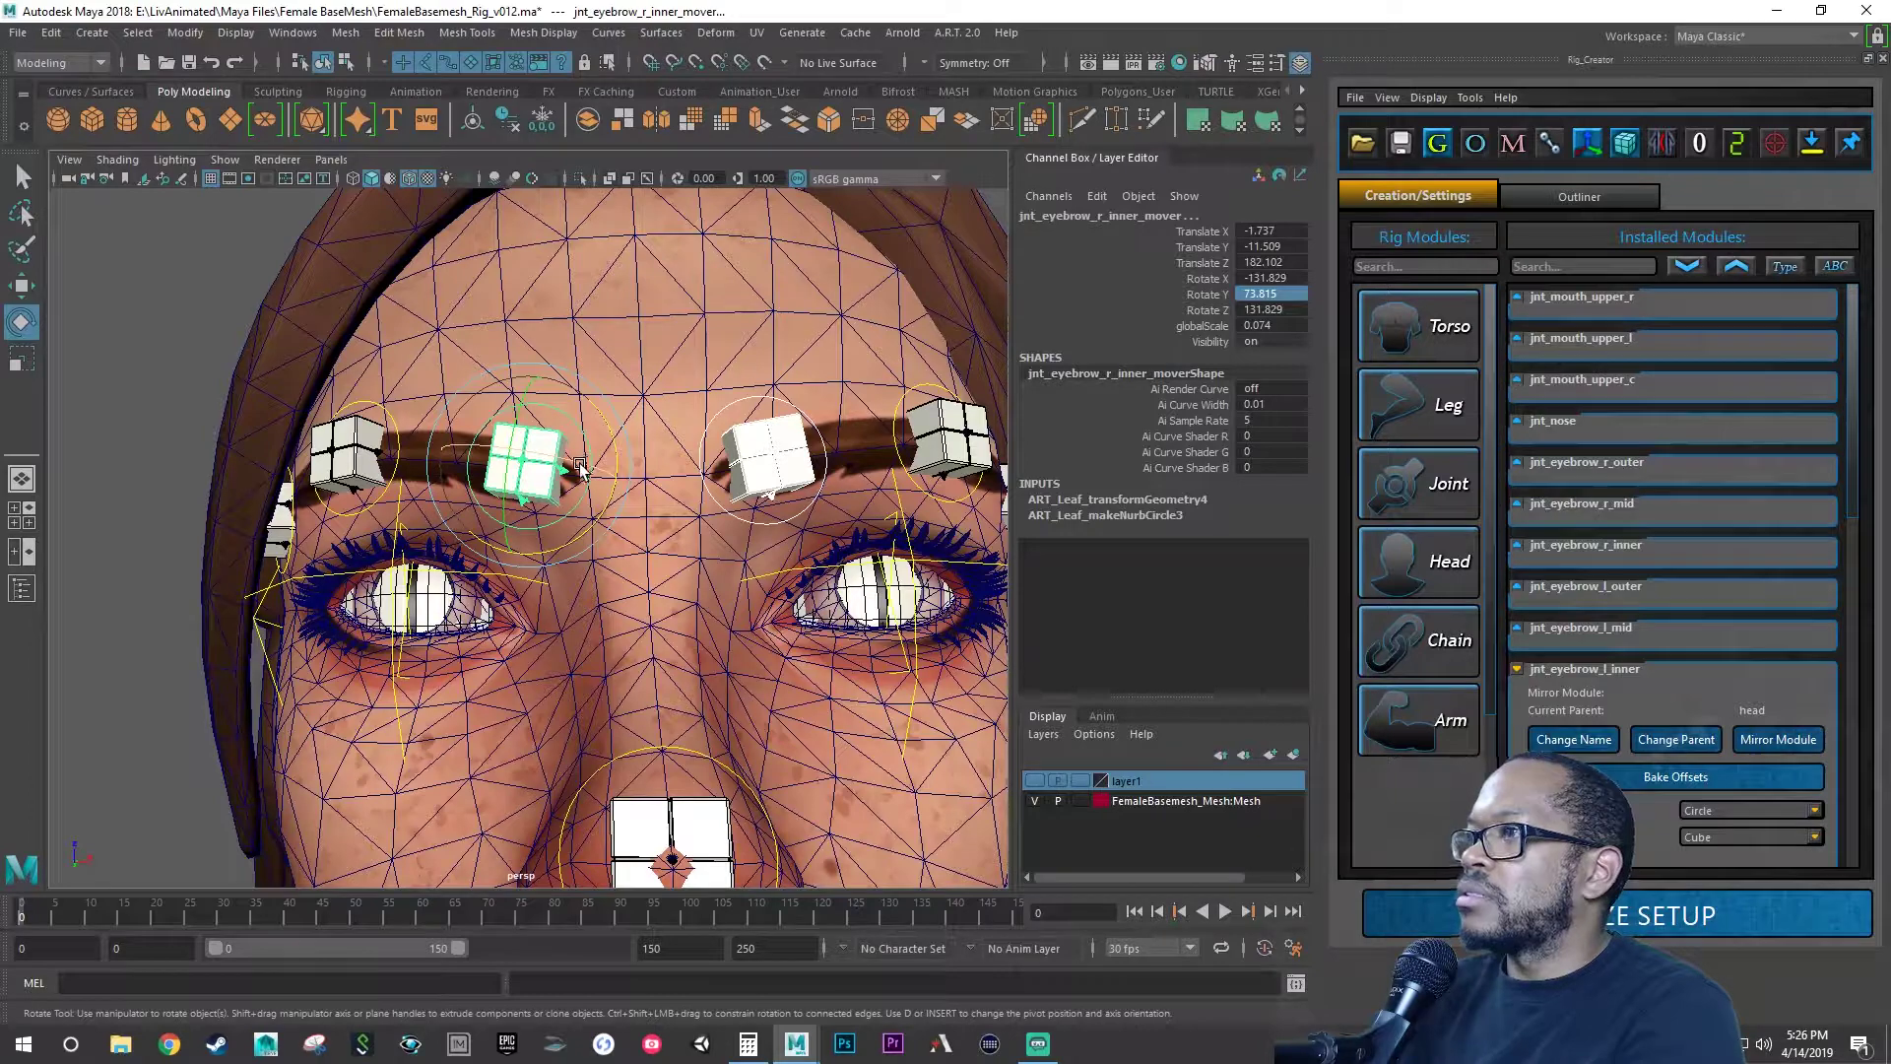
pyautogui.moveTo(581, 468); pyautogui.dragTo(559, 465)
pyautogui.hotkey('ctrl', 'z')
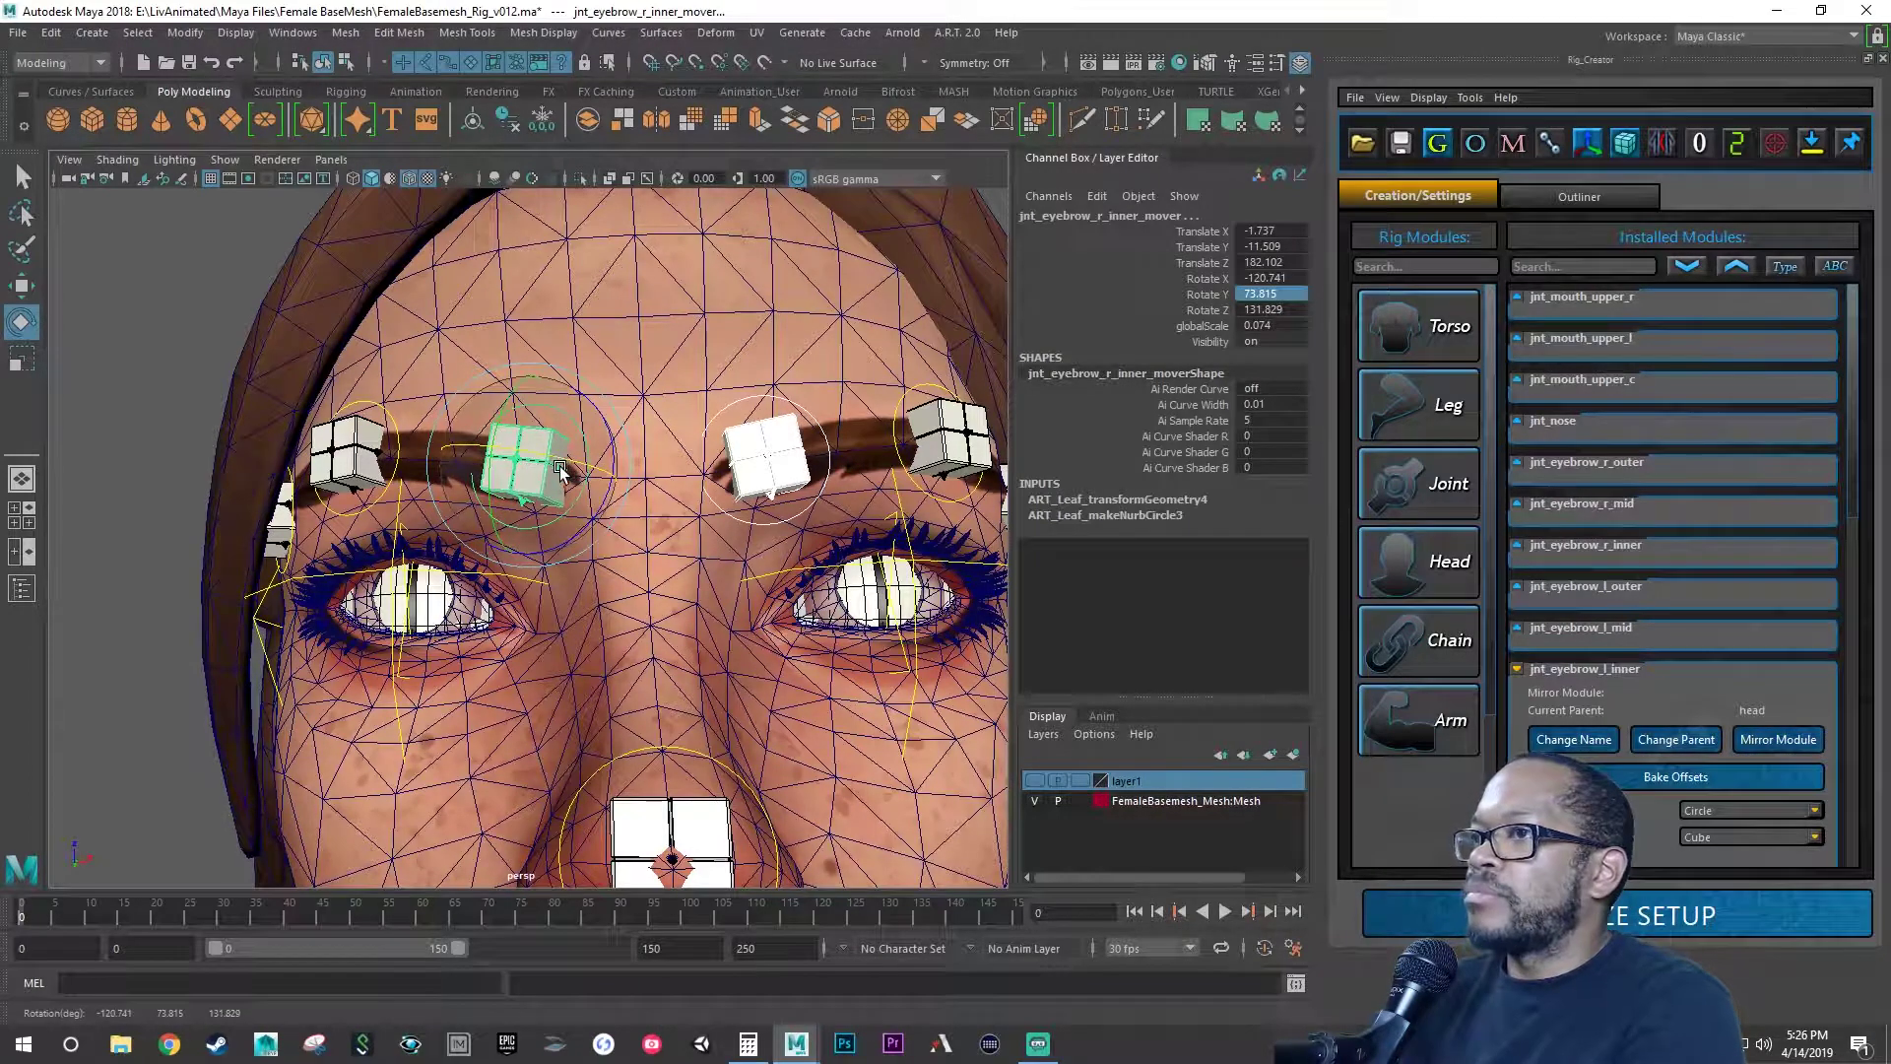
# - Select only the right inner-eyebrow mover, try a freehand rotation on it, and undo it
pyautogui.click(585, 423)
pyautogui.click(579, 455)
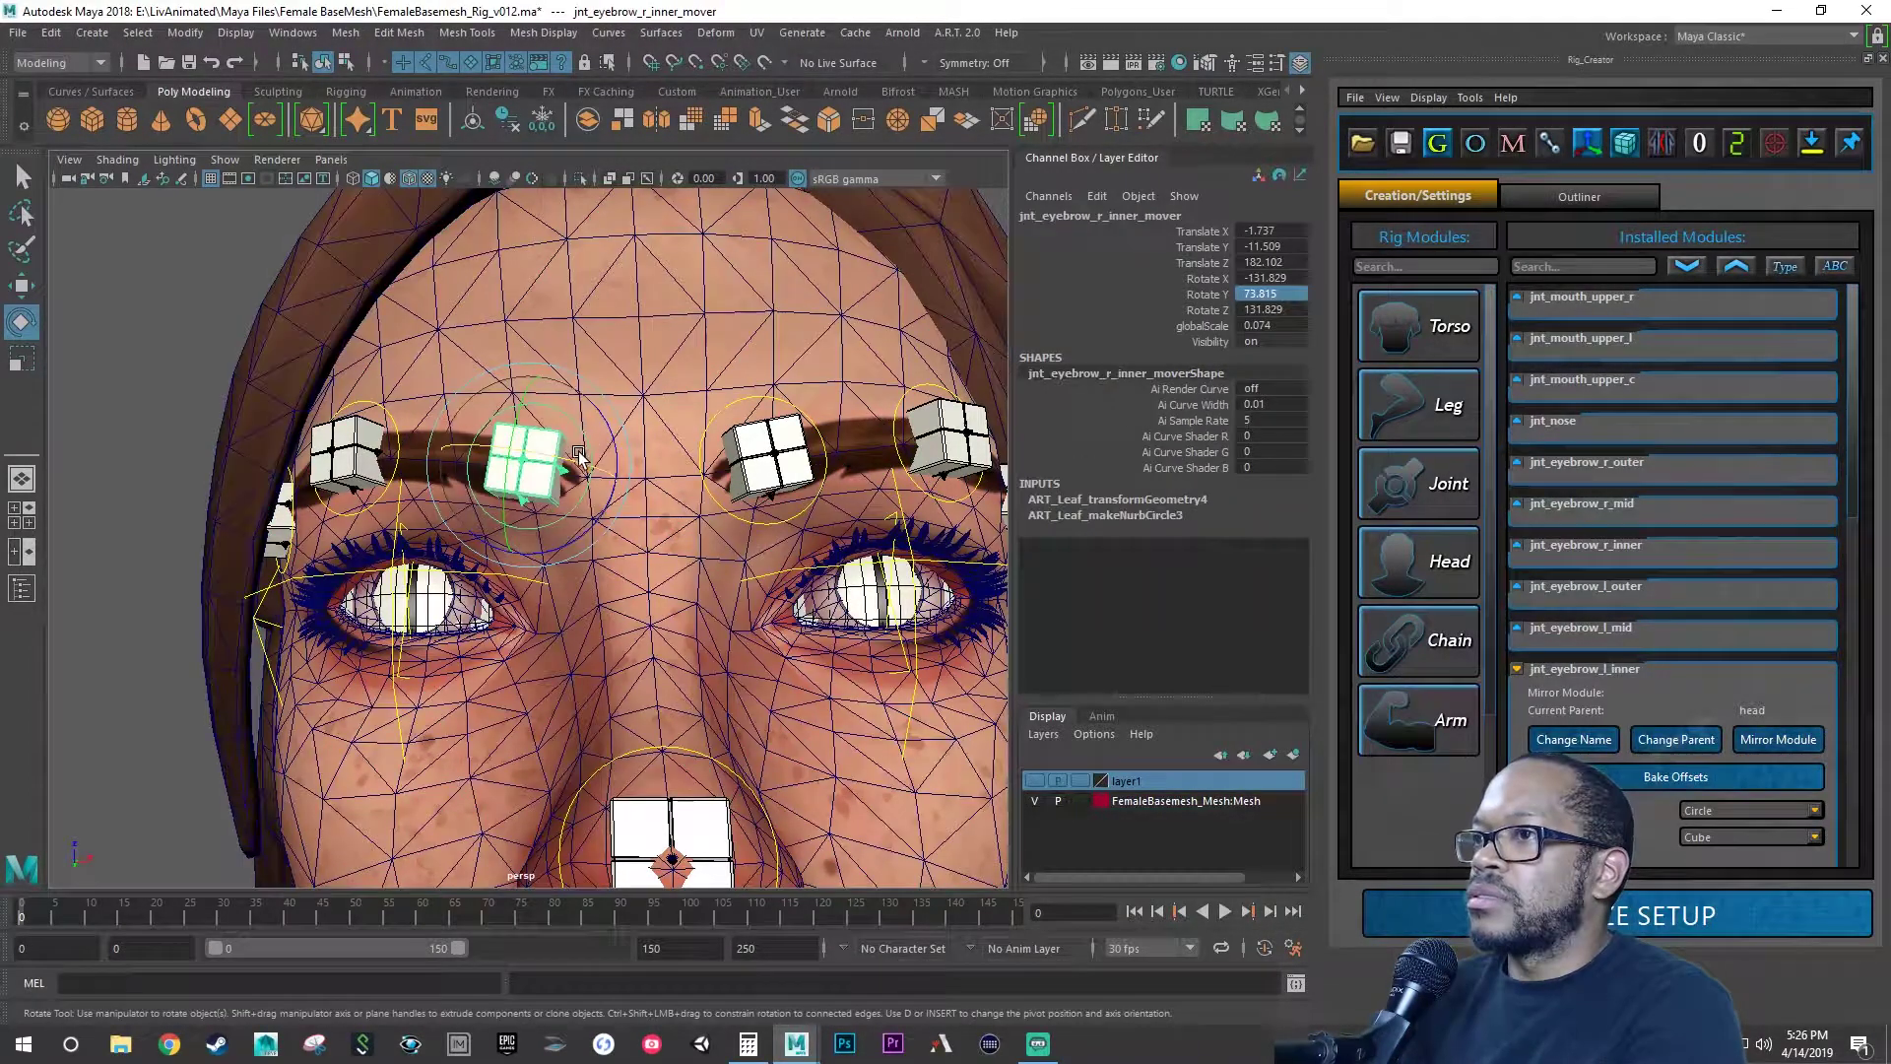
pyautogui.moveTo(581, 465); pyautogui.dragTo(501, 591)
pyautogui.hotkey('ctrl', 'z')
pyautogui.hotkey('ctrl', 'z')
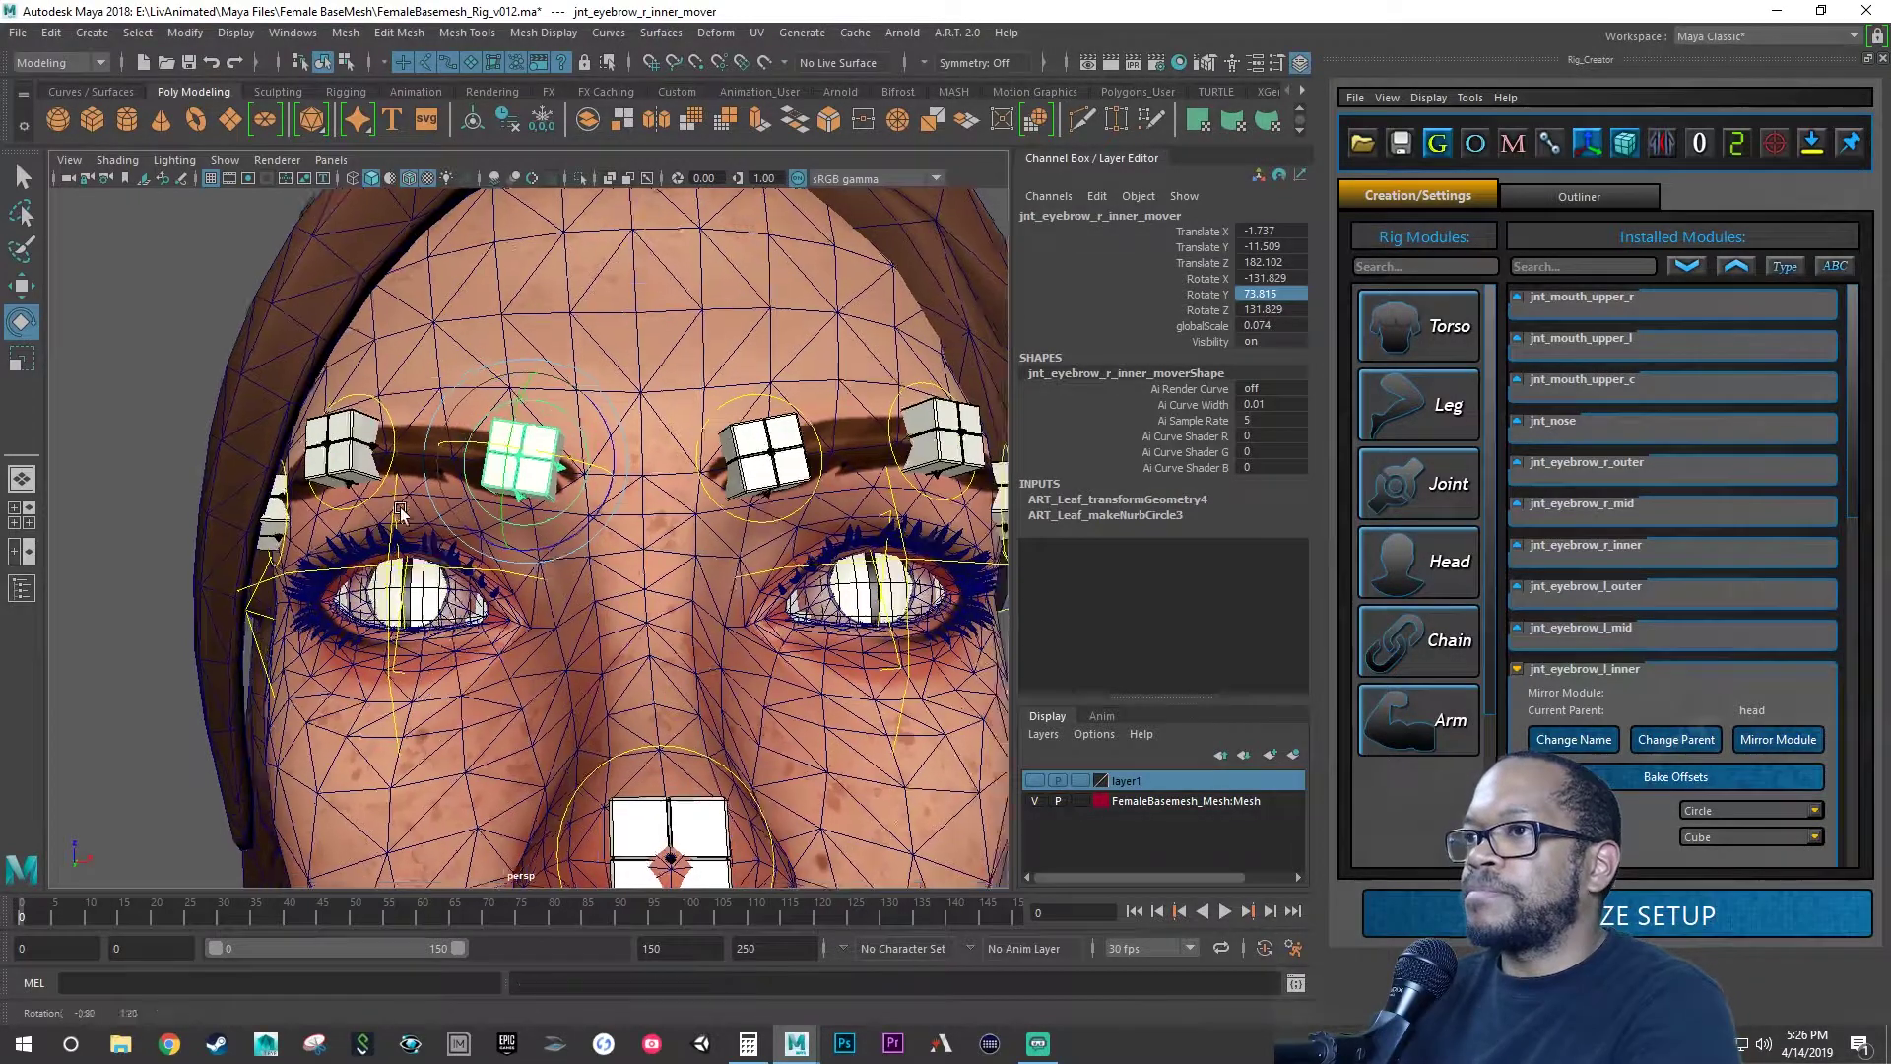
# - Try rotating the right inner-eyebrow mover freehand to about 49.1 in Rotate X, compare it with the left one, and undo the rotation
pyautogui.keyDown('alt'); pyautogui.moveTo(400, 510); pyautogui.dragTo(548, 456); pyautogui.keyUp('alt')
pyautogui.keyDown('alt'); pyautogui.moveTo(548, 456); pyautogui.dragTo(612, 810, button='right'); pyautogui.keyUp('alt')
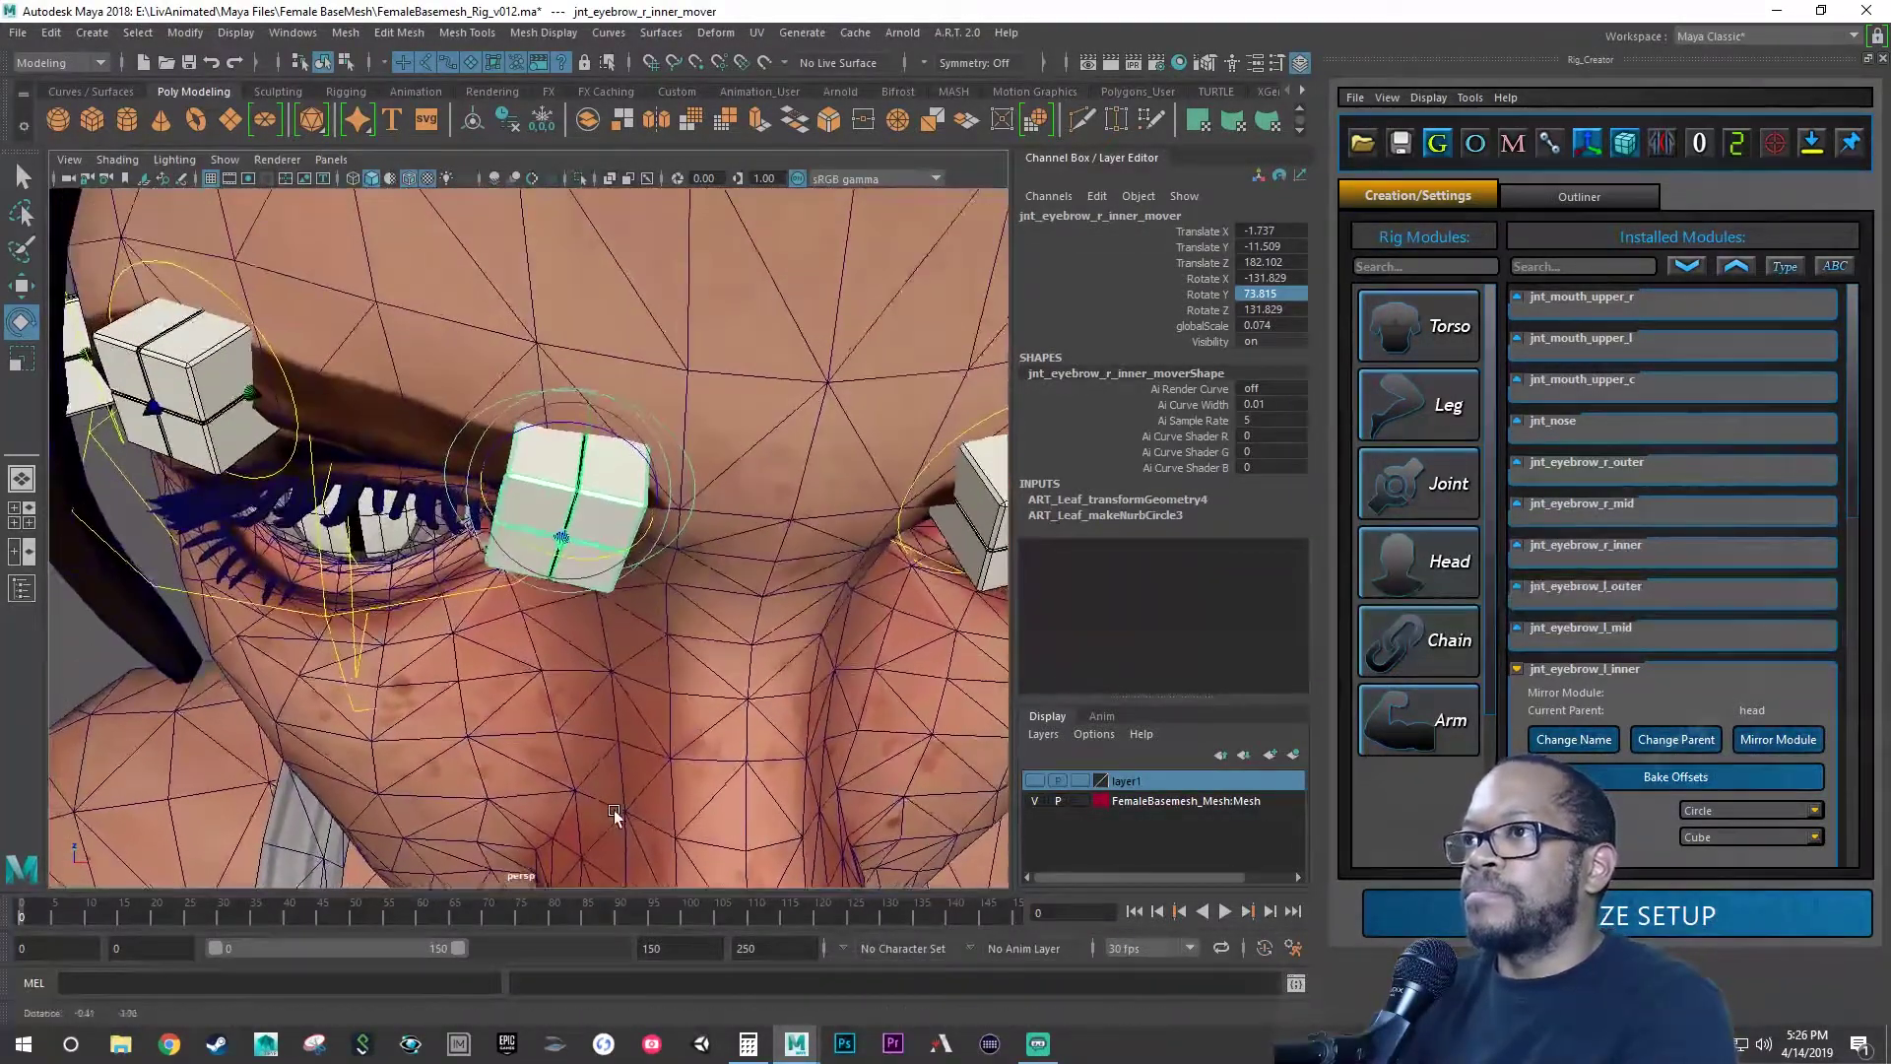
pyautogui.keyDown('alt'); pyautogui.moveTo(613, 810); pyautogui.dragTo(595, 729); pyautogui.keyUp('alt')
pyautogui.moveTo(595, 546); pyautogui.dragTo(559, 361)
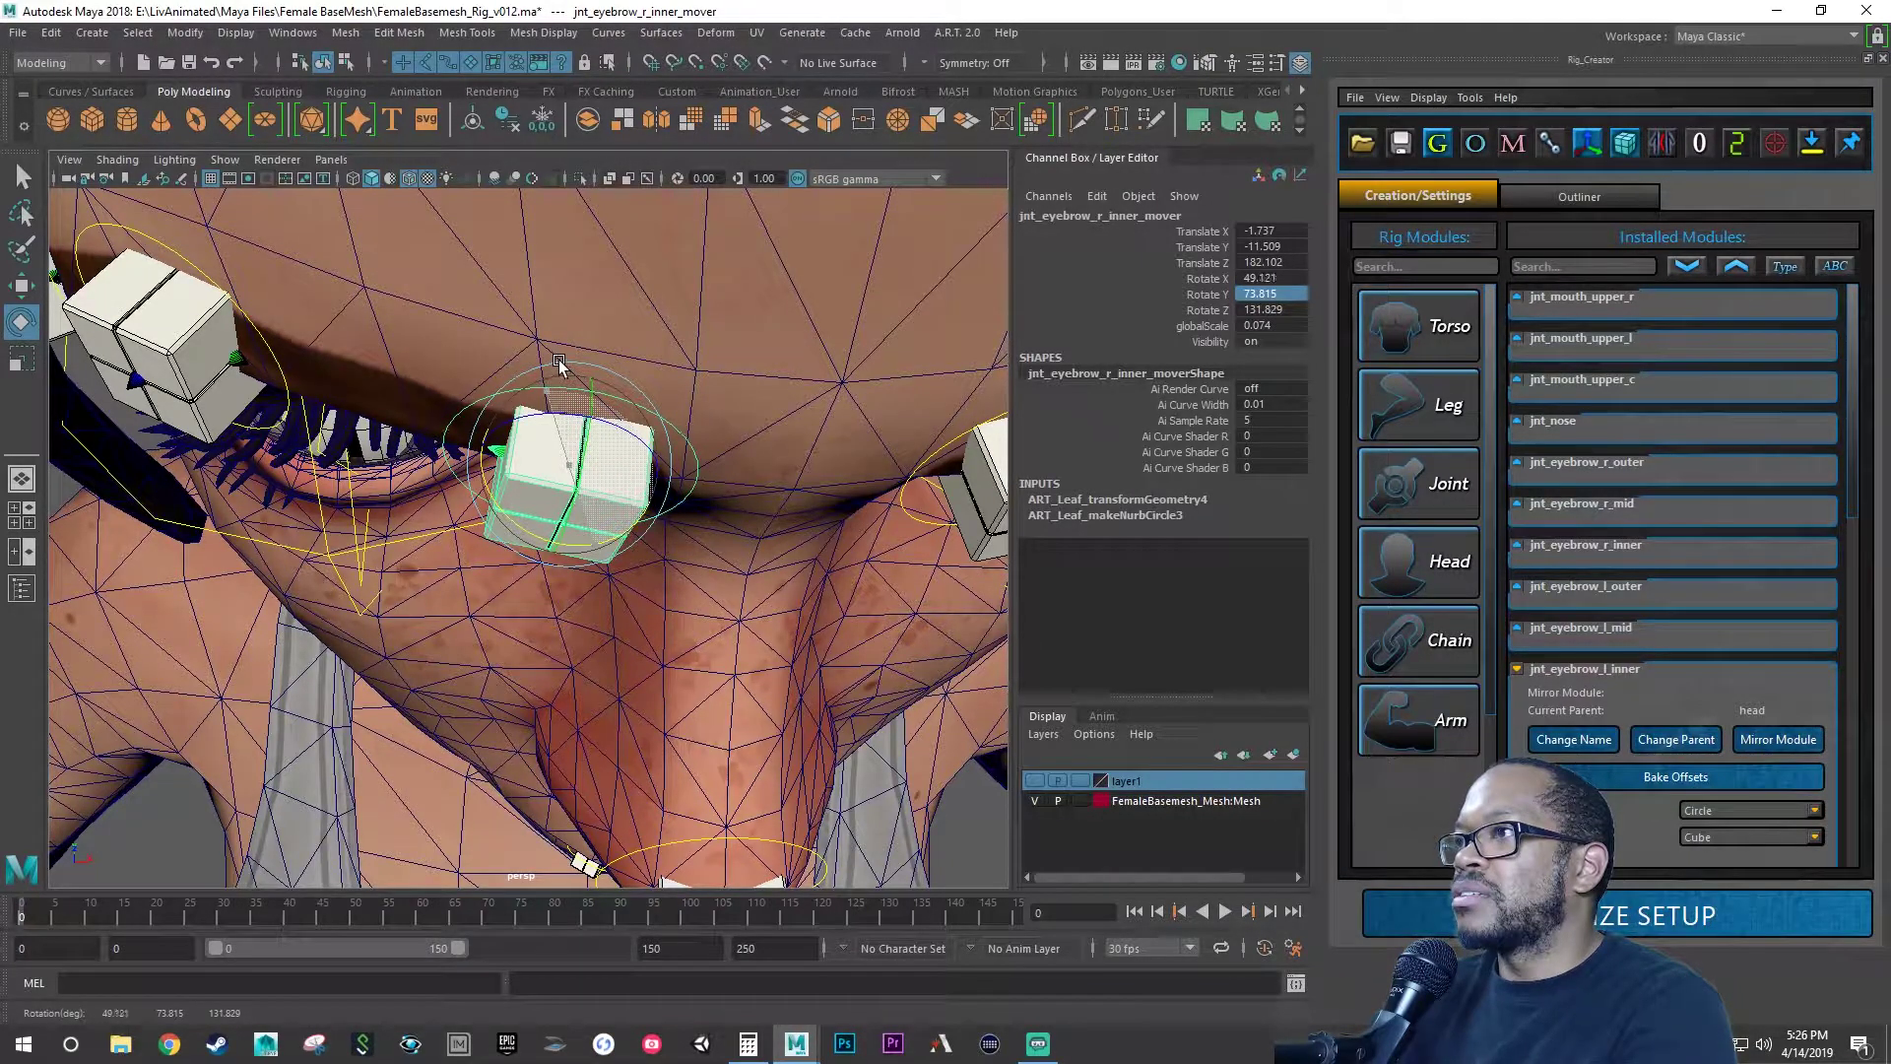
pyautogui.keyDown('alt'); pyautogui.moveTo(559, 363); pyautogui.dragTo(641, 437); pyautogui.keyUp('alt')
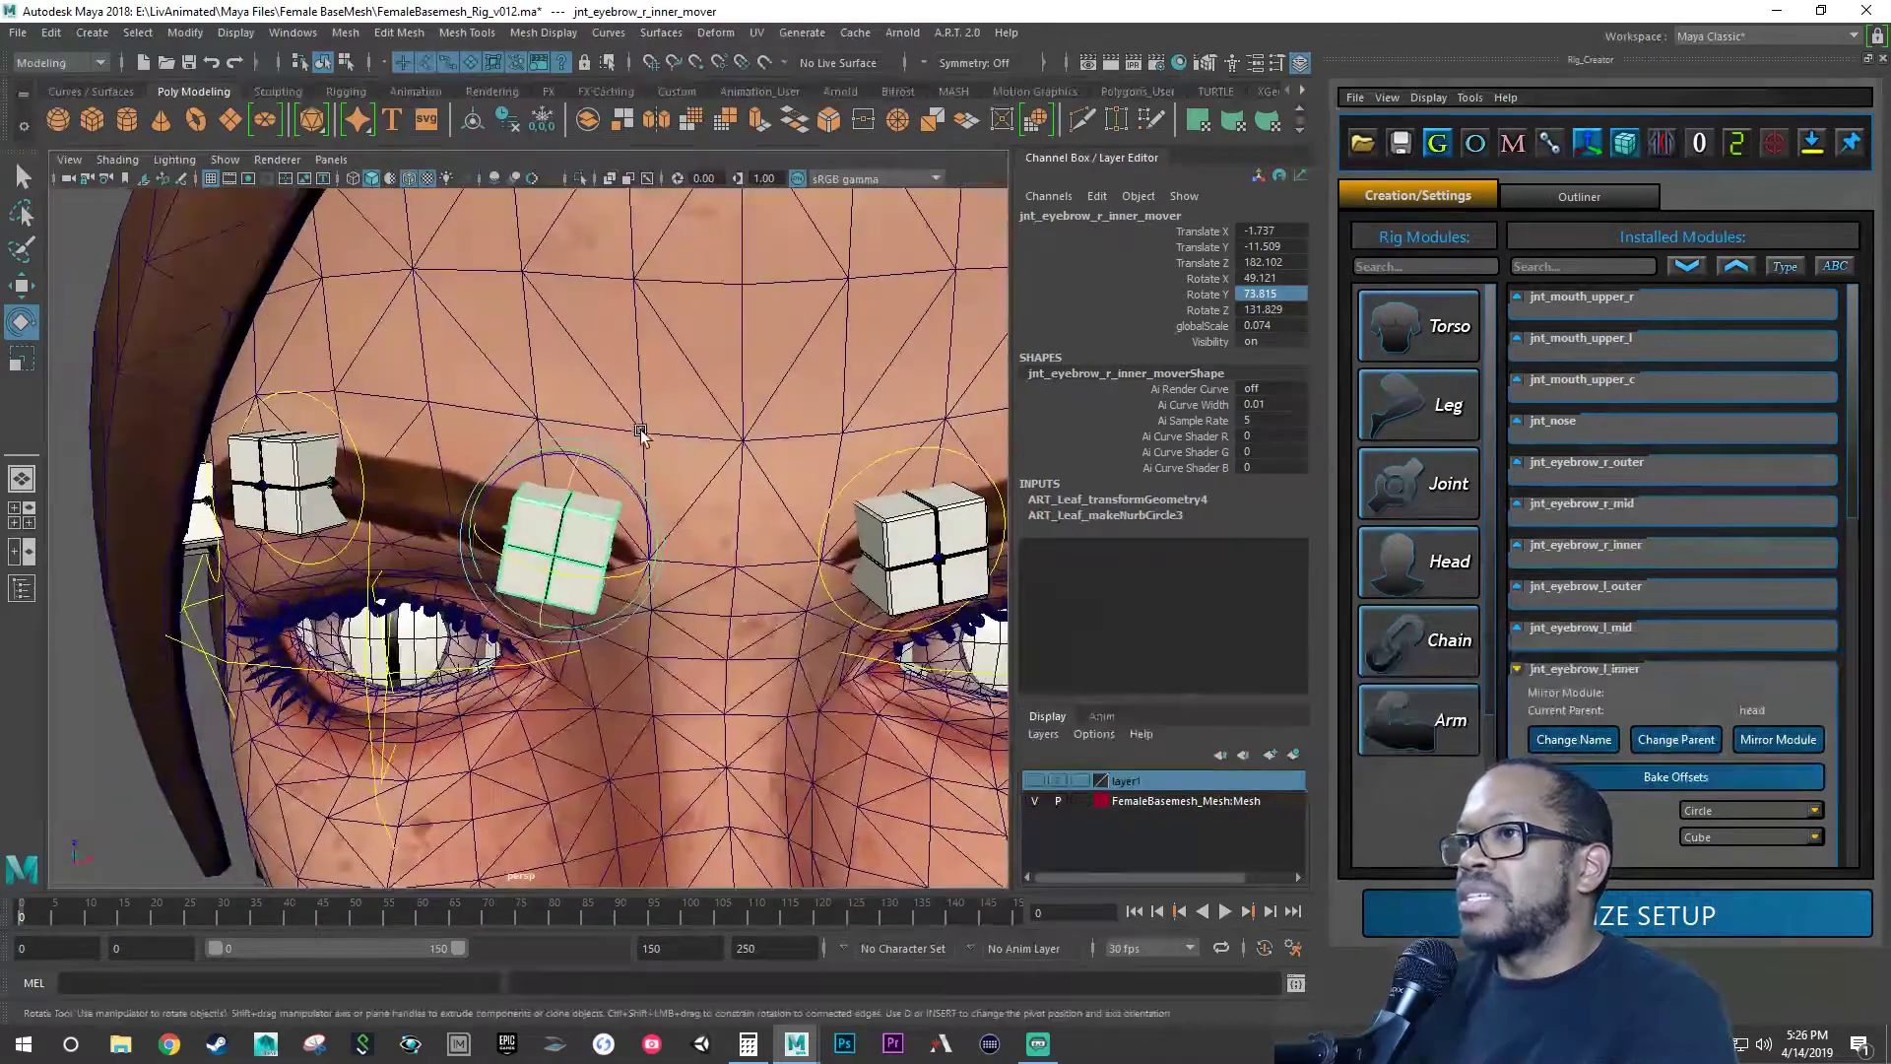
pyautogui.click(871, 469)
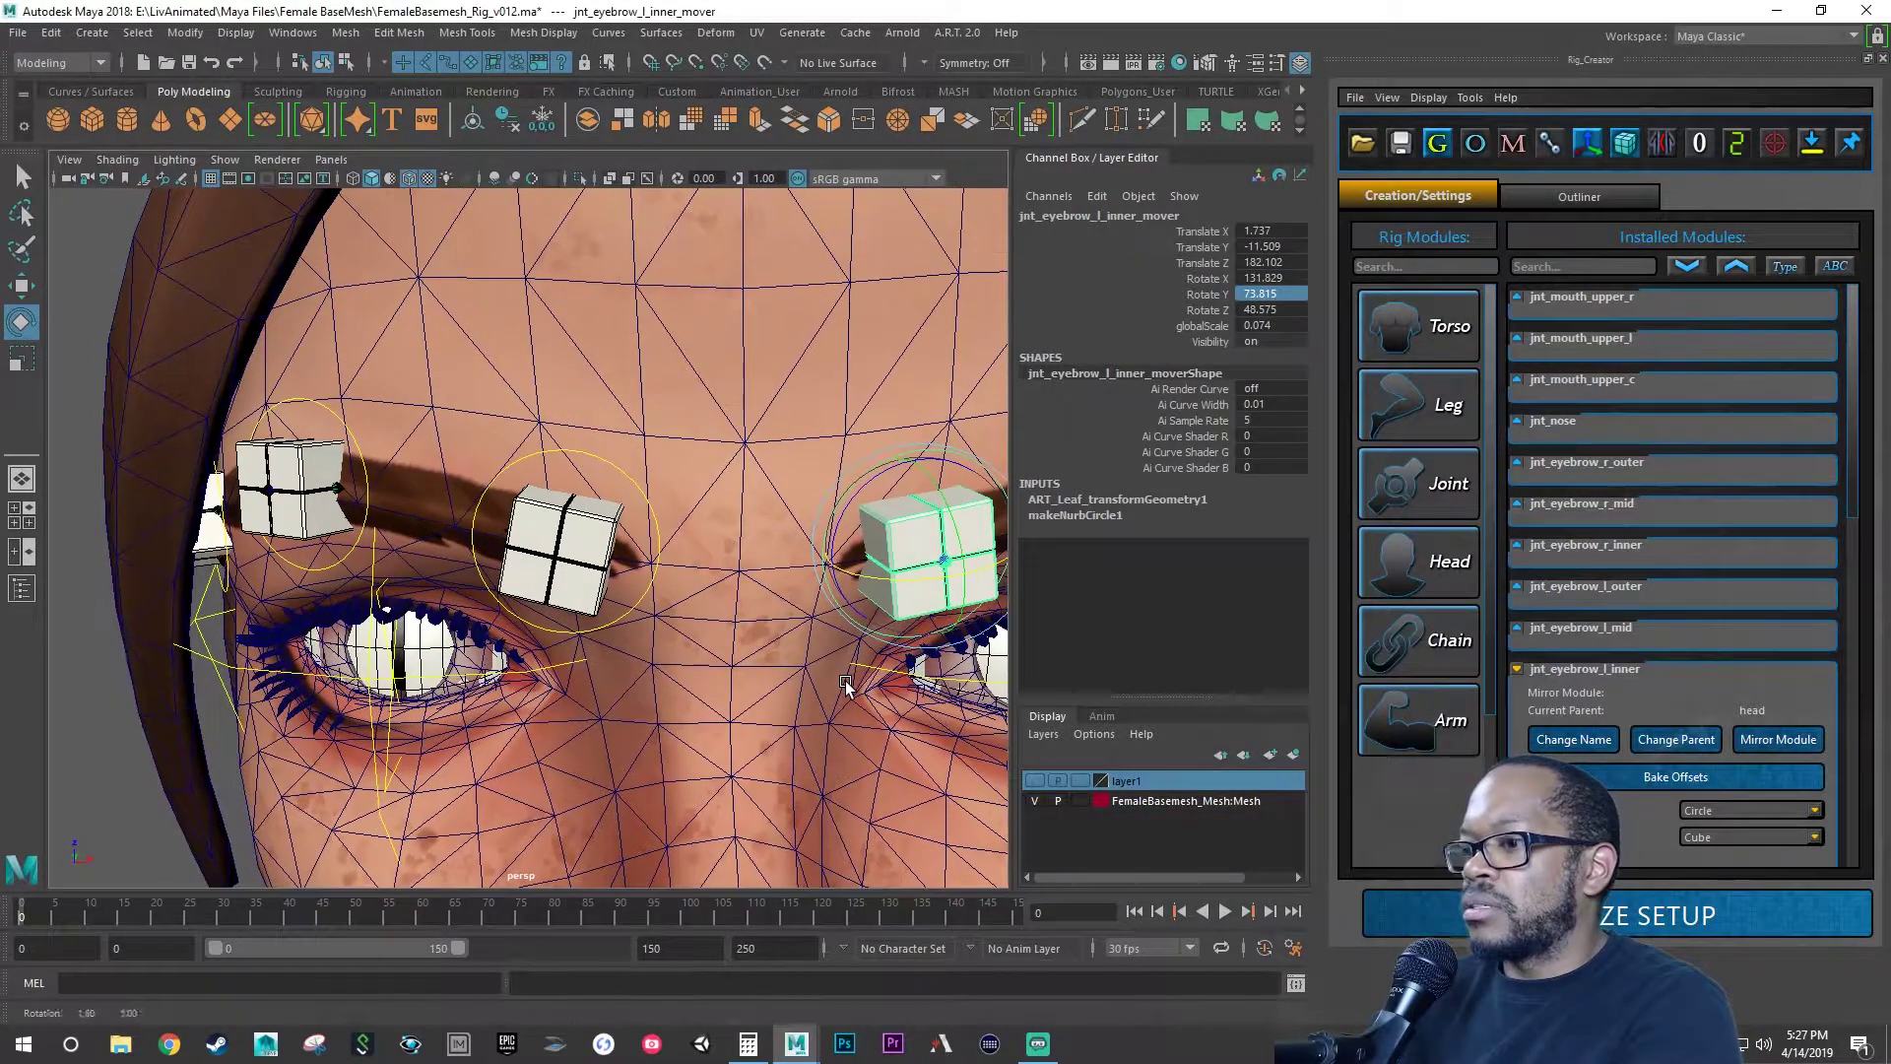
pyautogui.hotkey('ctrl', 'z')
pyautogui.hotkey('ctrl', 'z')
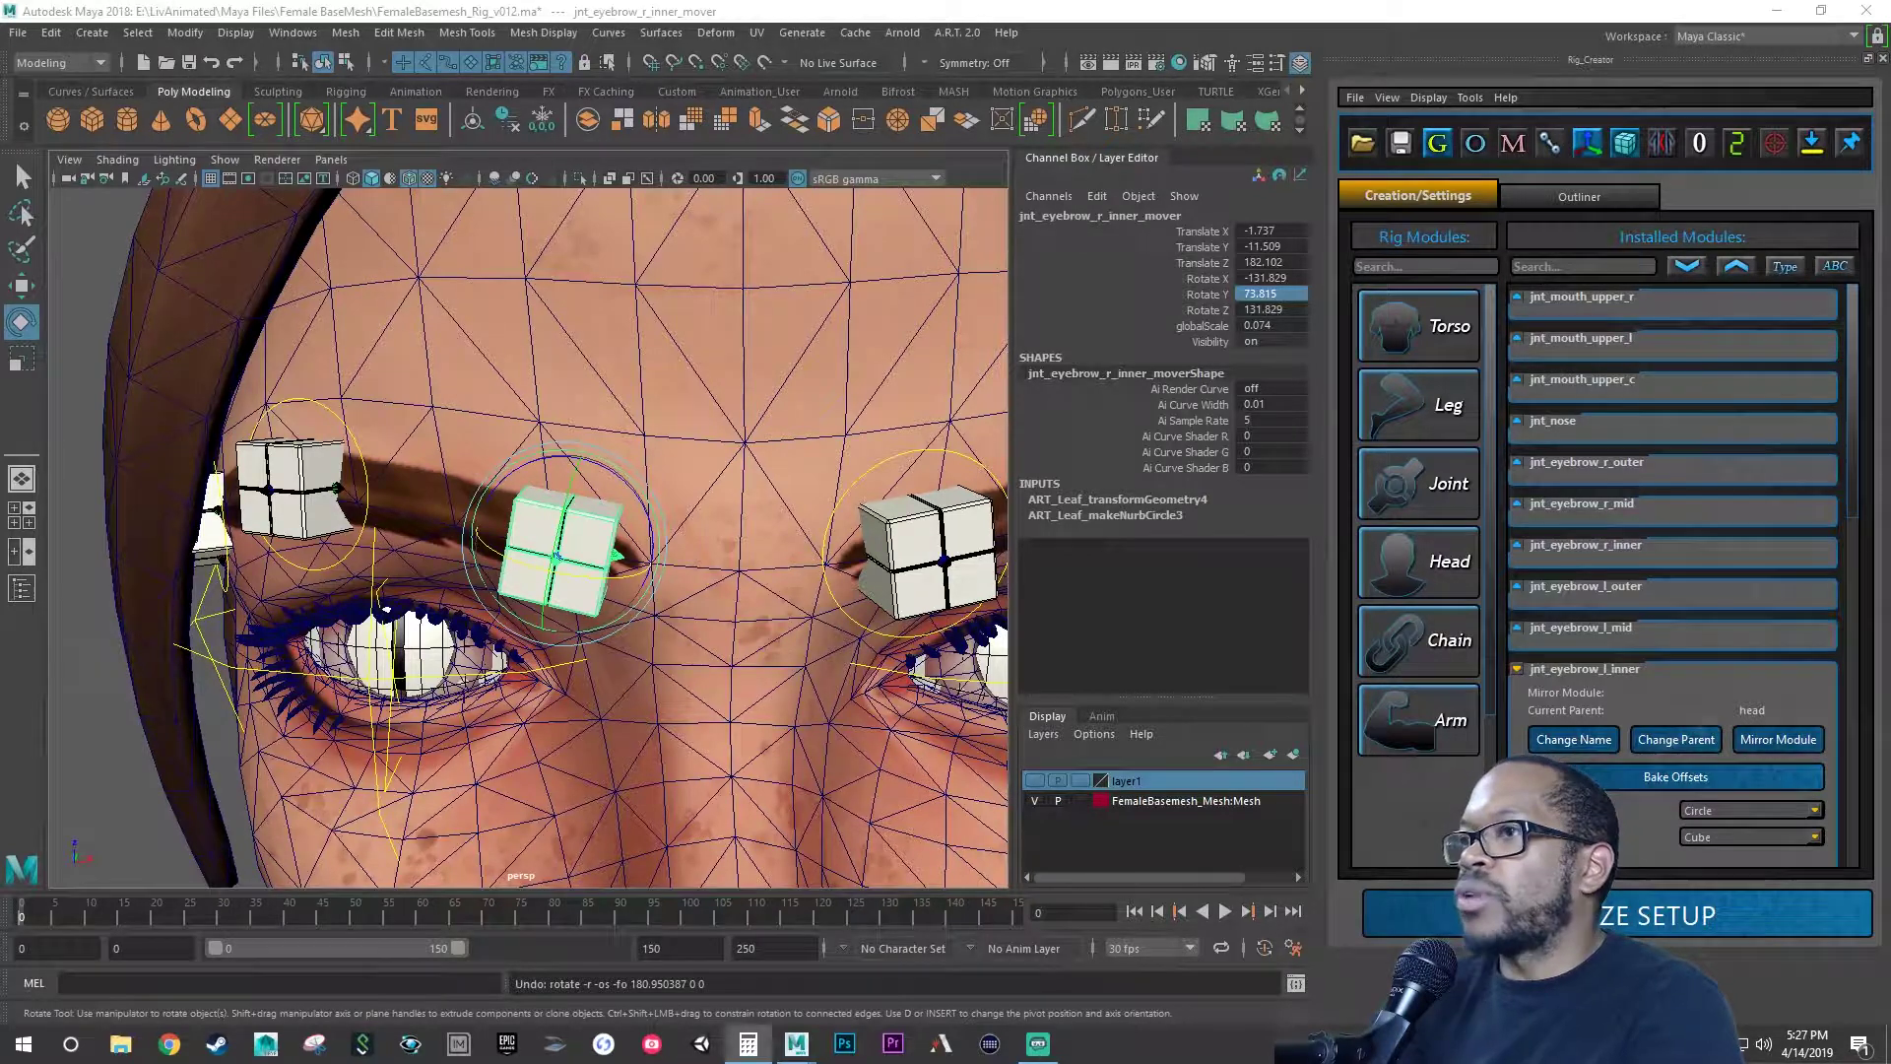
# - Set the right inner-eyebrow mover's Rotate X to 48.171
pyautogui.doubleClick(1287, 277)
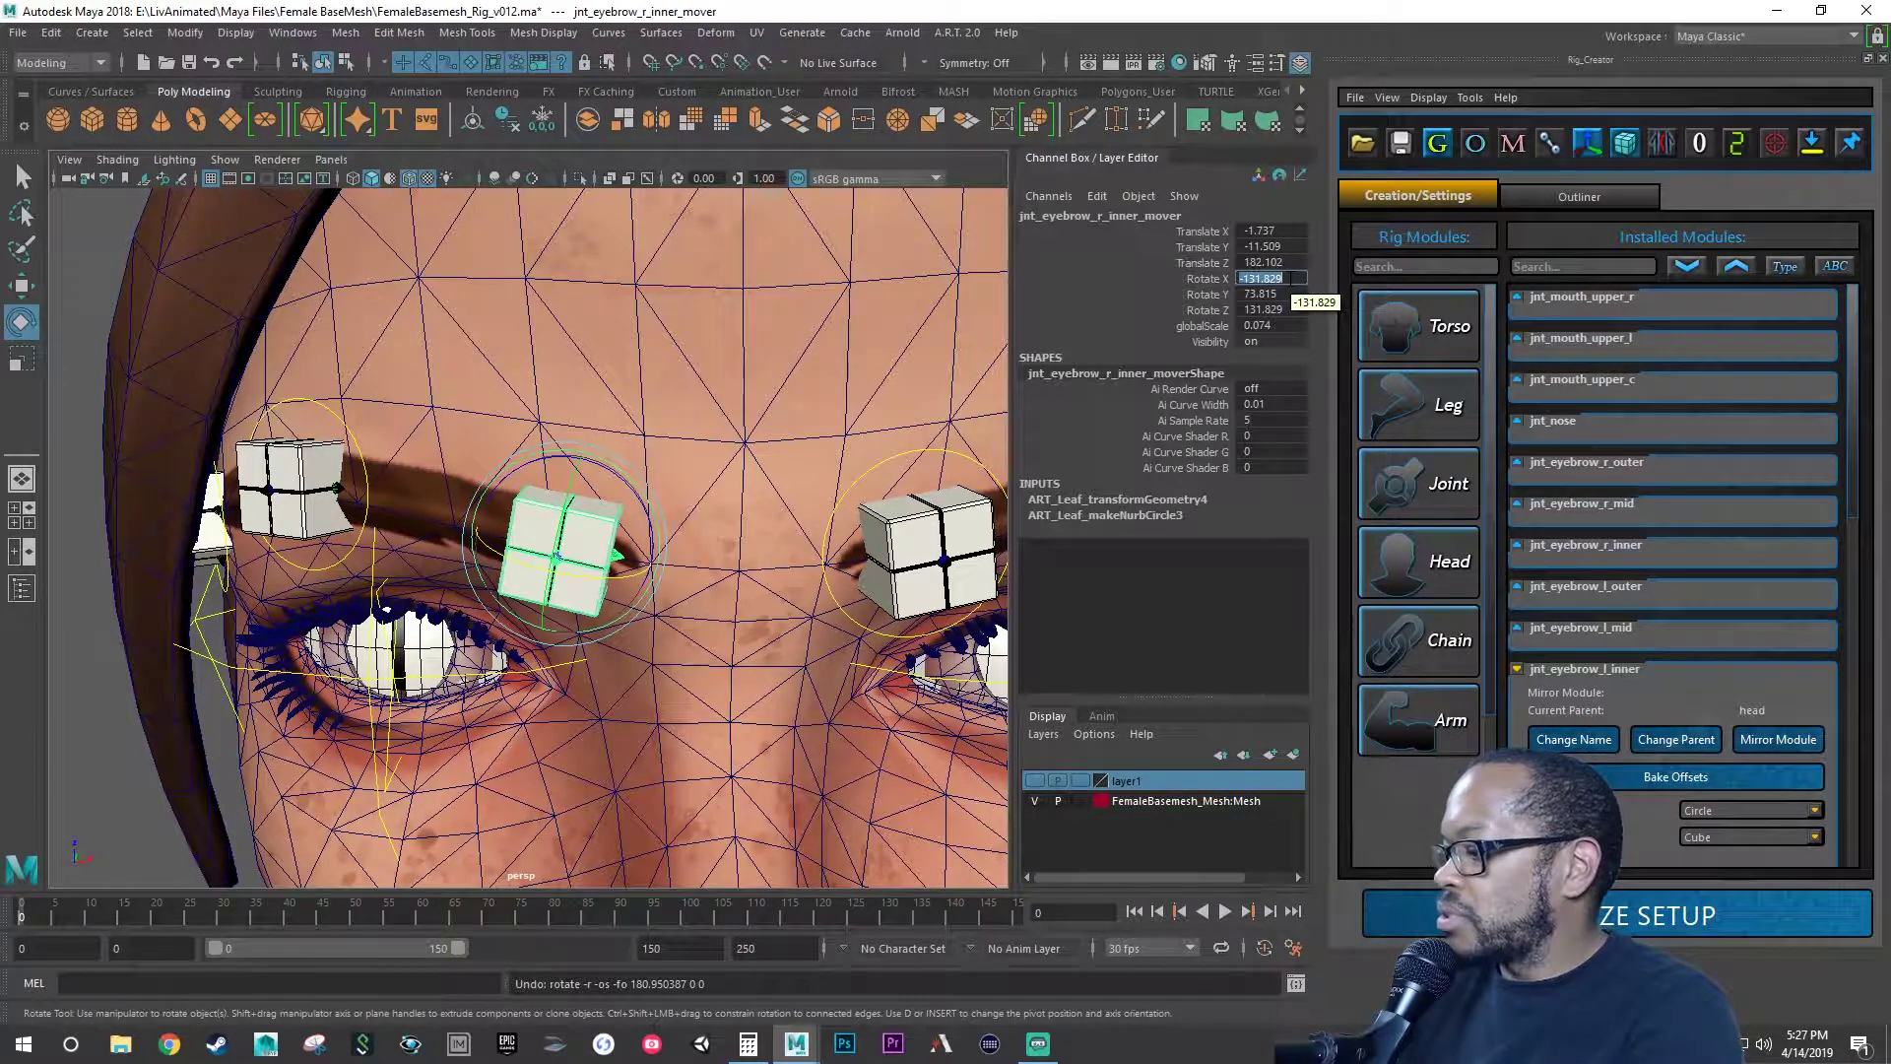
pyautogui.write('48.171')
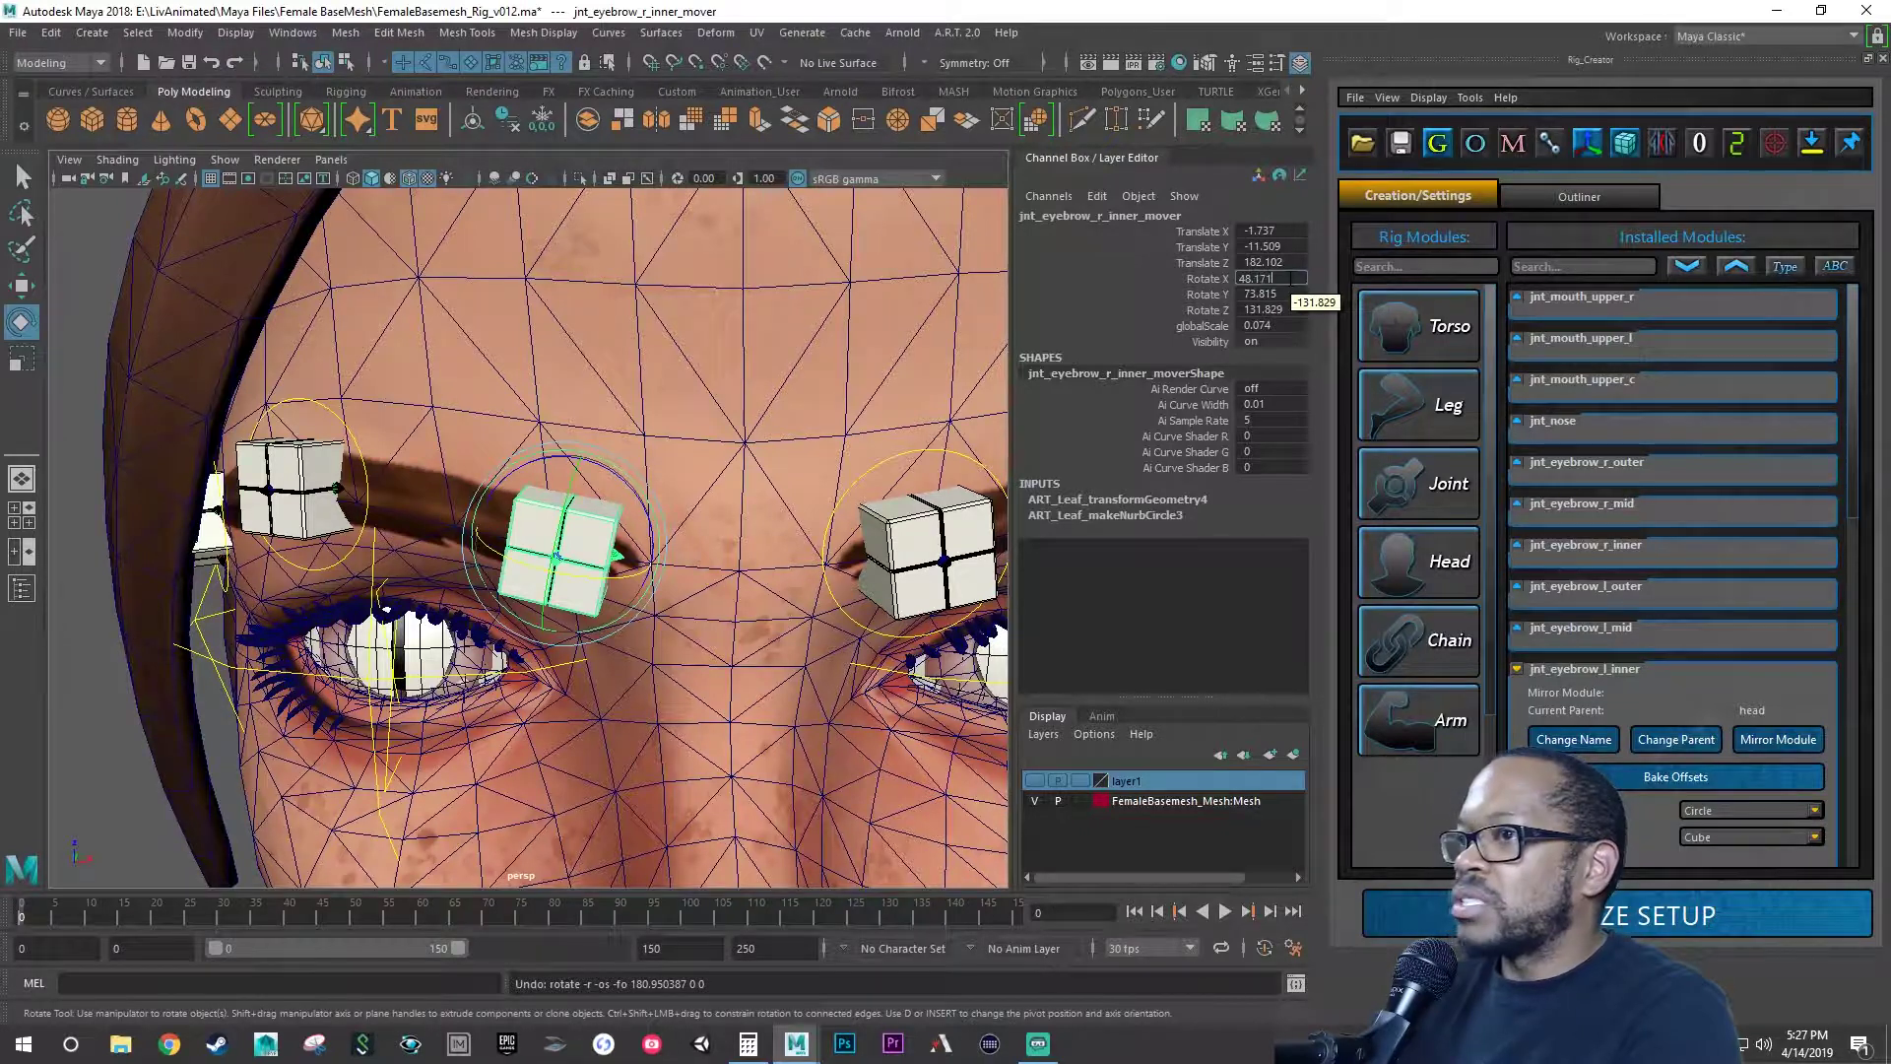
pyautogui.press('Return')
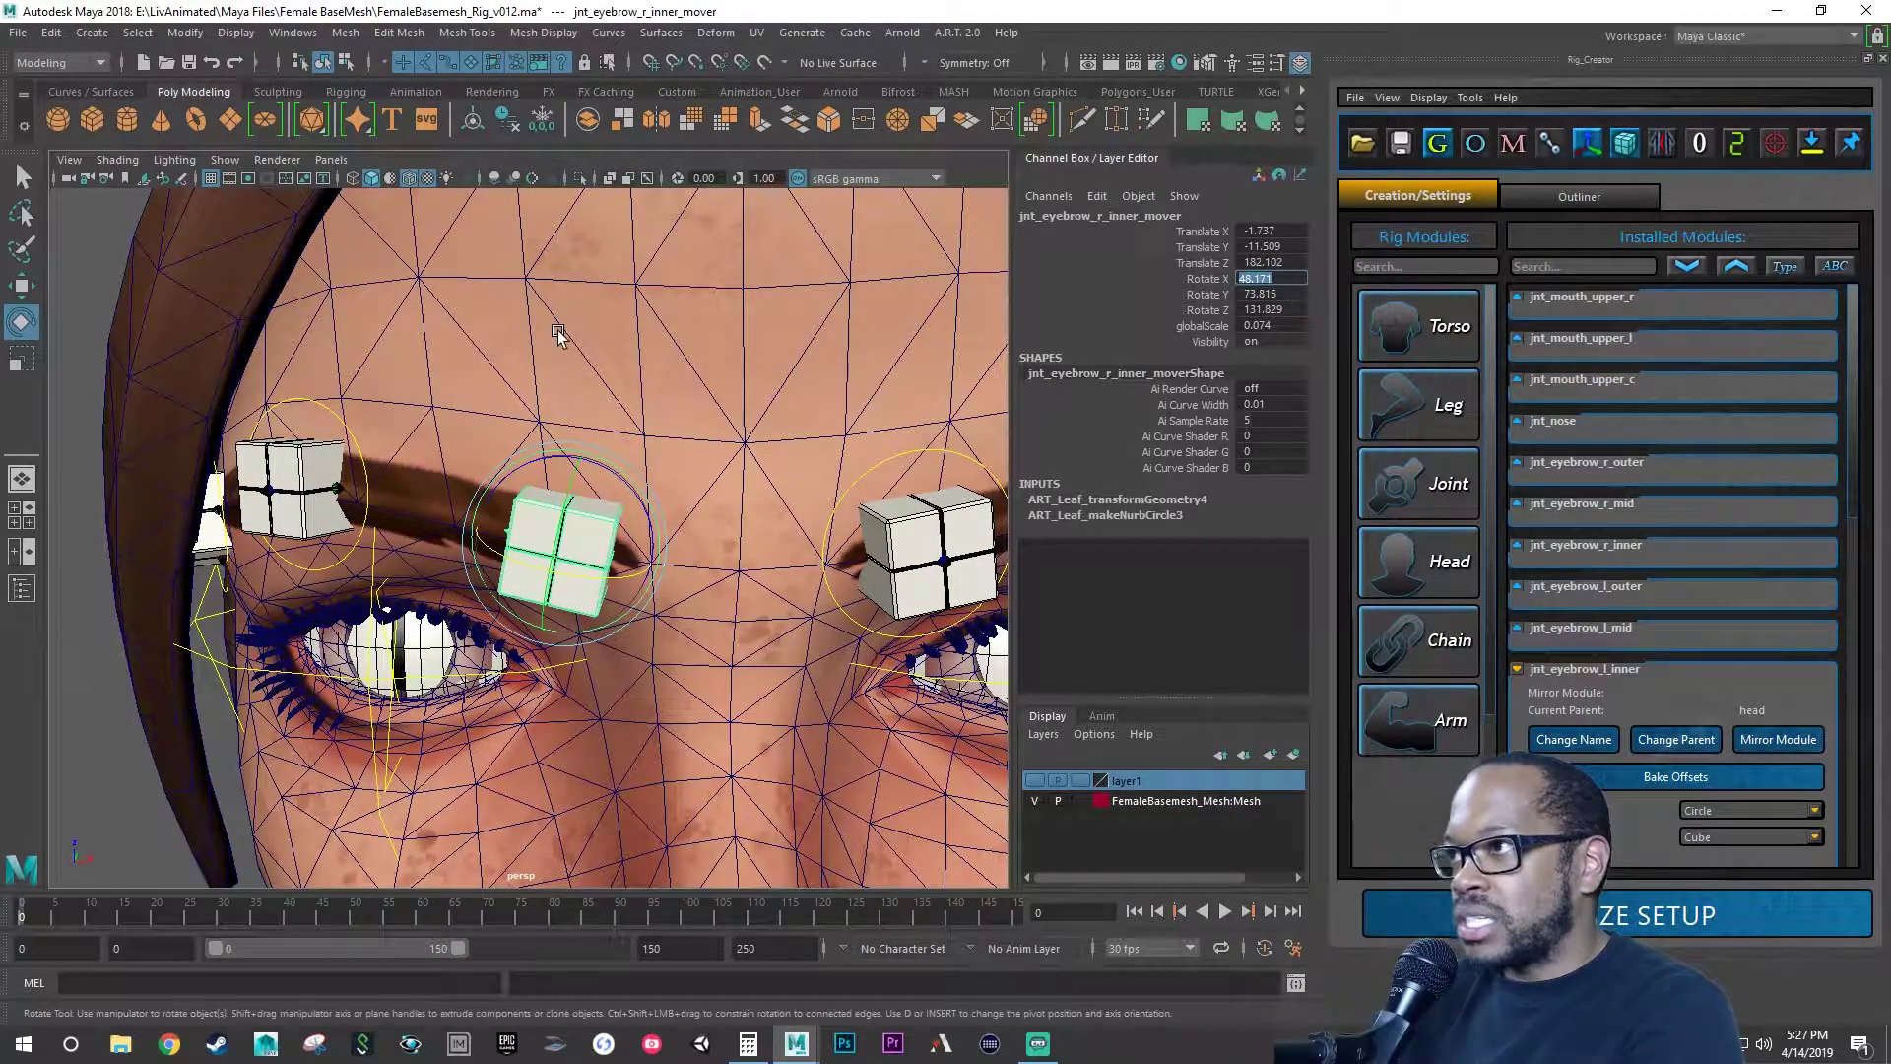
# - Test the mirrored axes by moving both inner-eyebrow movers together along local X and Y, undoing each move
pyautogui.keyDown('alt'); pyautogui.moveTo(562, 514); pyautogui.dragTo(675, 541); pyautogui.keyUp('alt')
pyautogui.press('w')
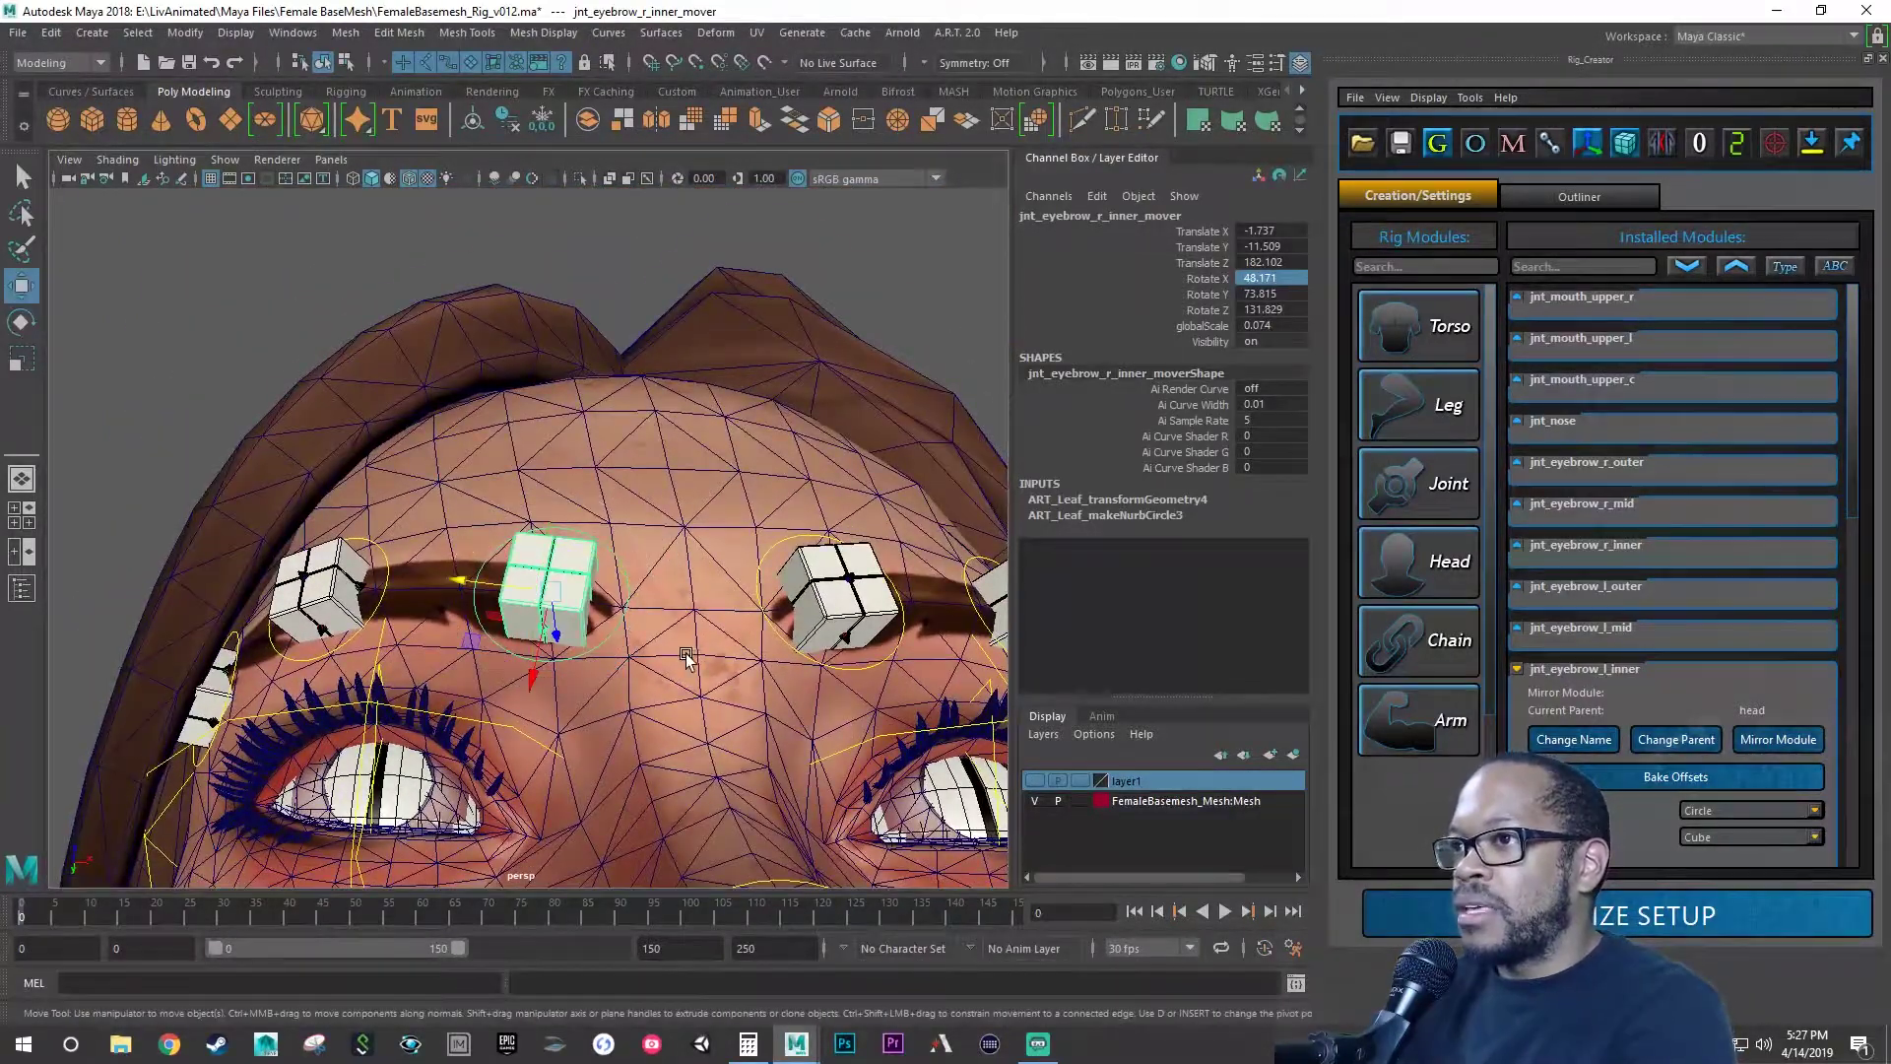
pyautogui.keyDown('alt'); pyautogui.moveTo(689, 655); pyautogui.dragTo(695, 678, button='right'); pyautogui.keyUp('alt')
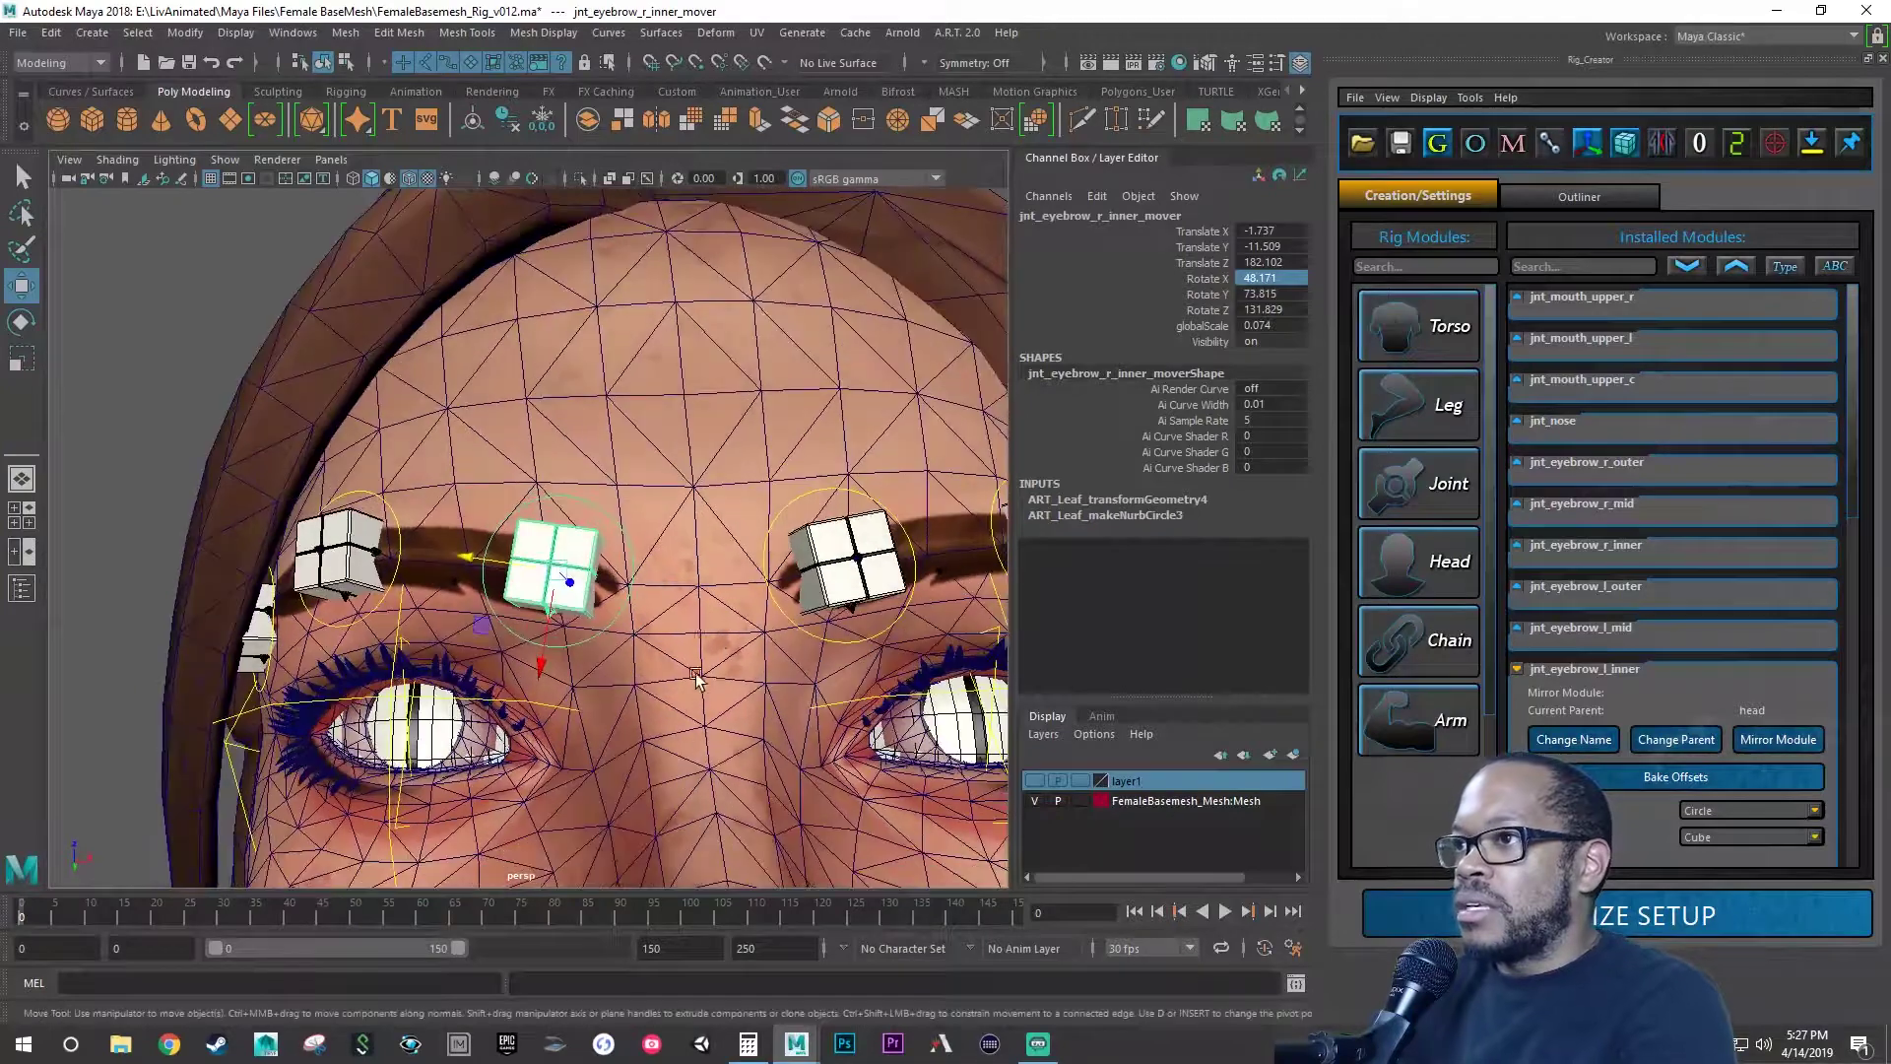
pyautogui.click(789, 511)
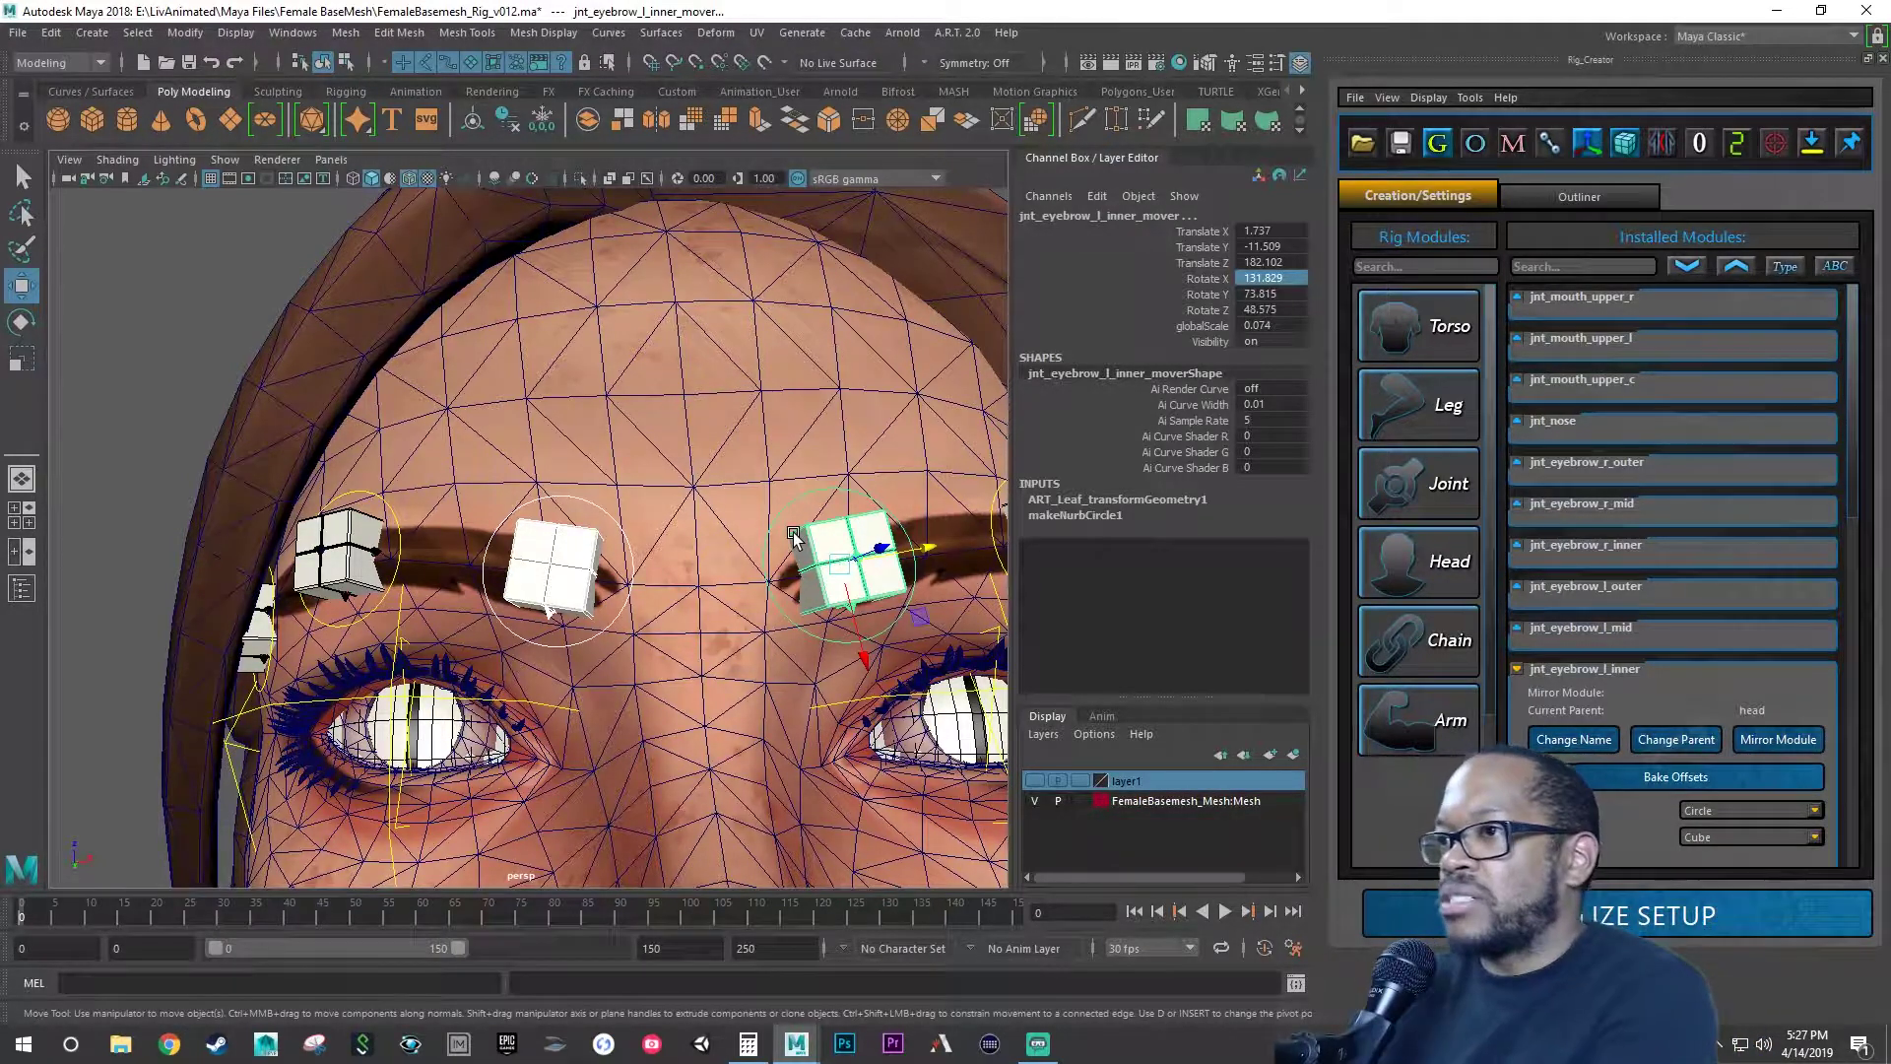
pyautogui.moveTo(864, 653); pyautogui.dragTo(827, 694, button='middle')
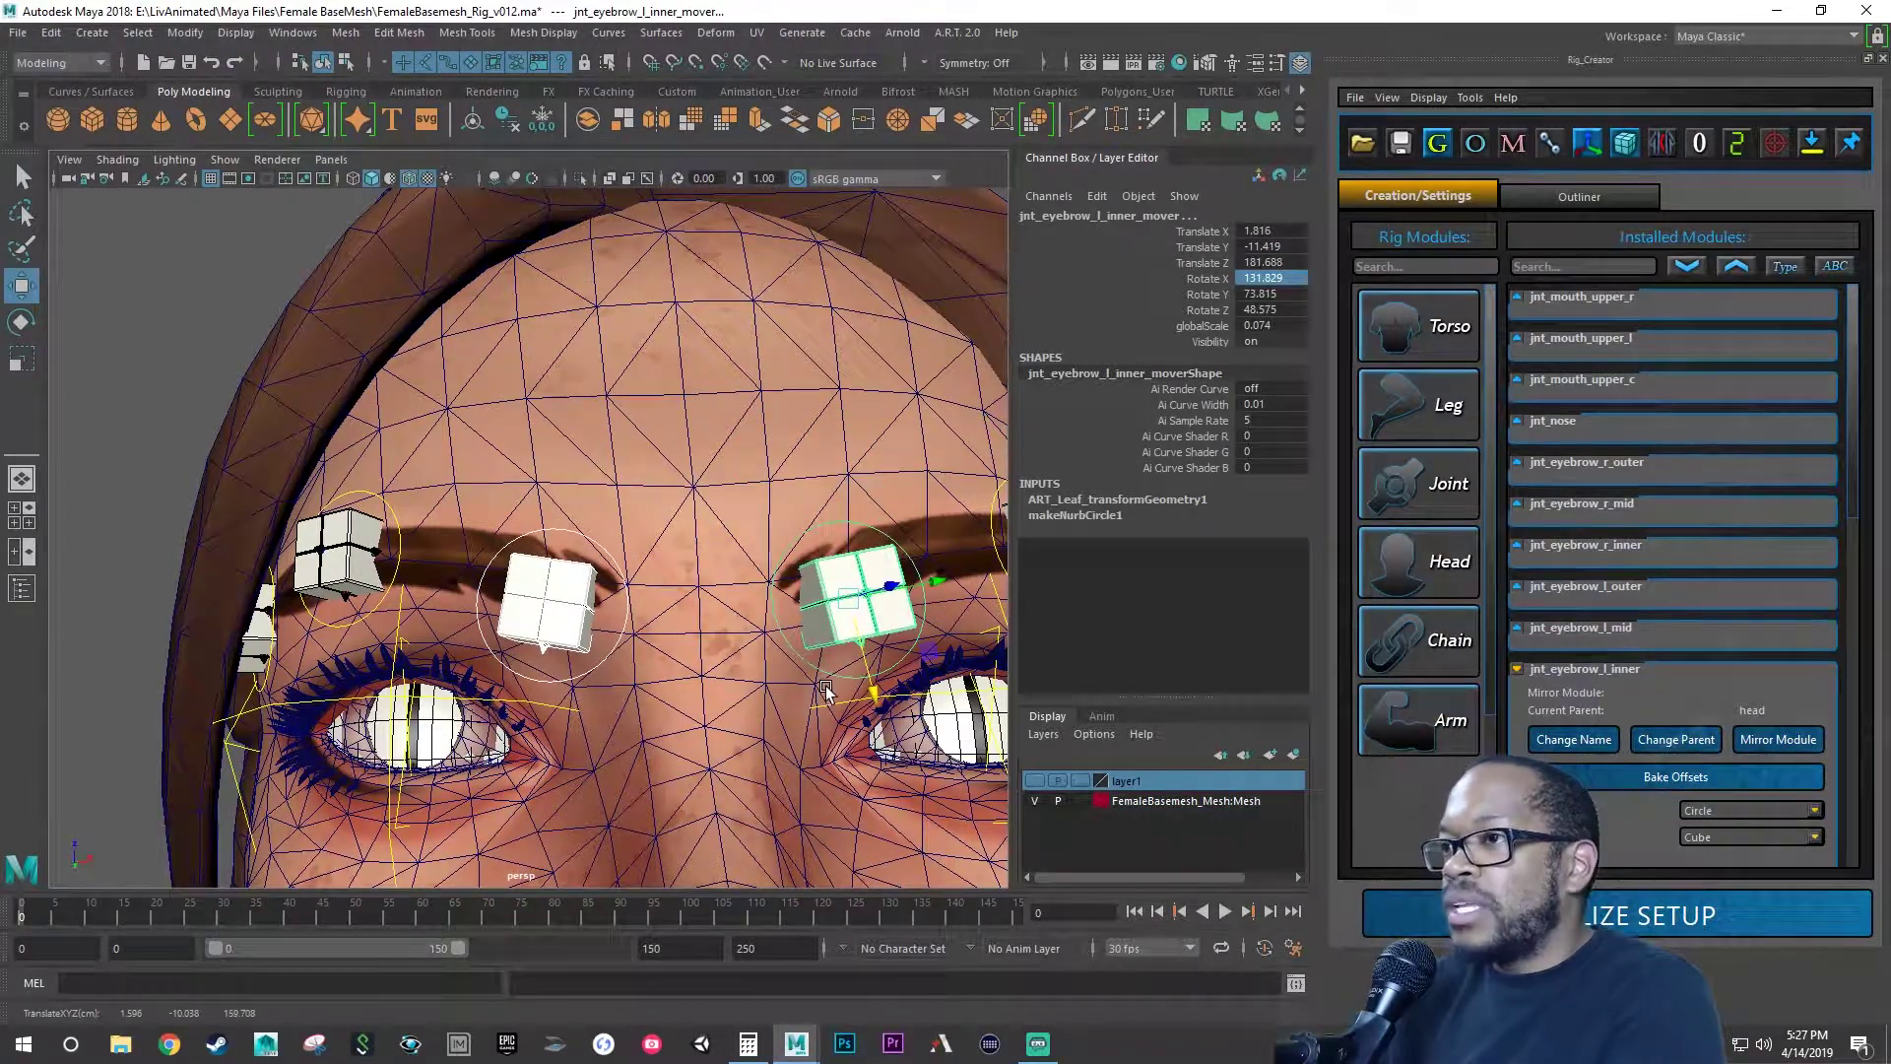
pyautogui.hotkey('ctrl', 'z')
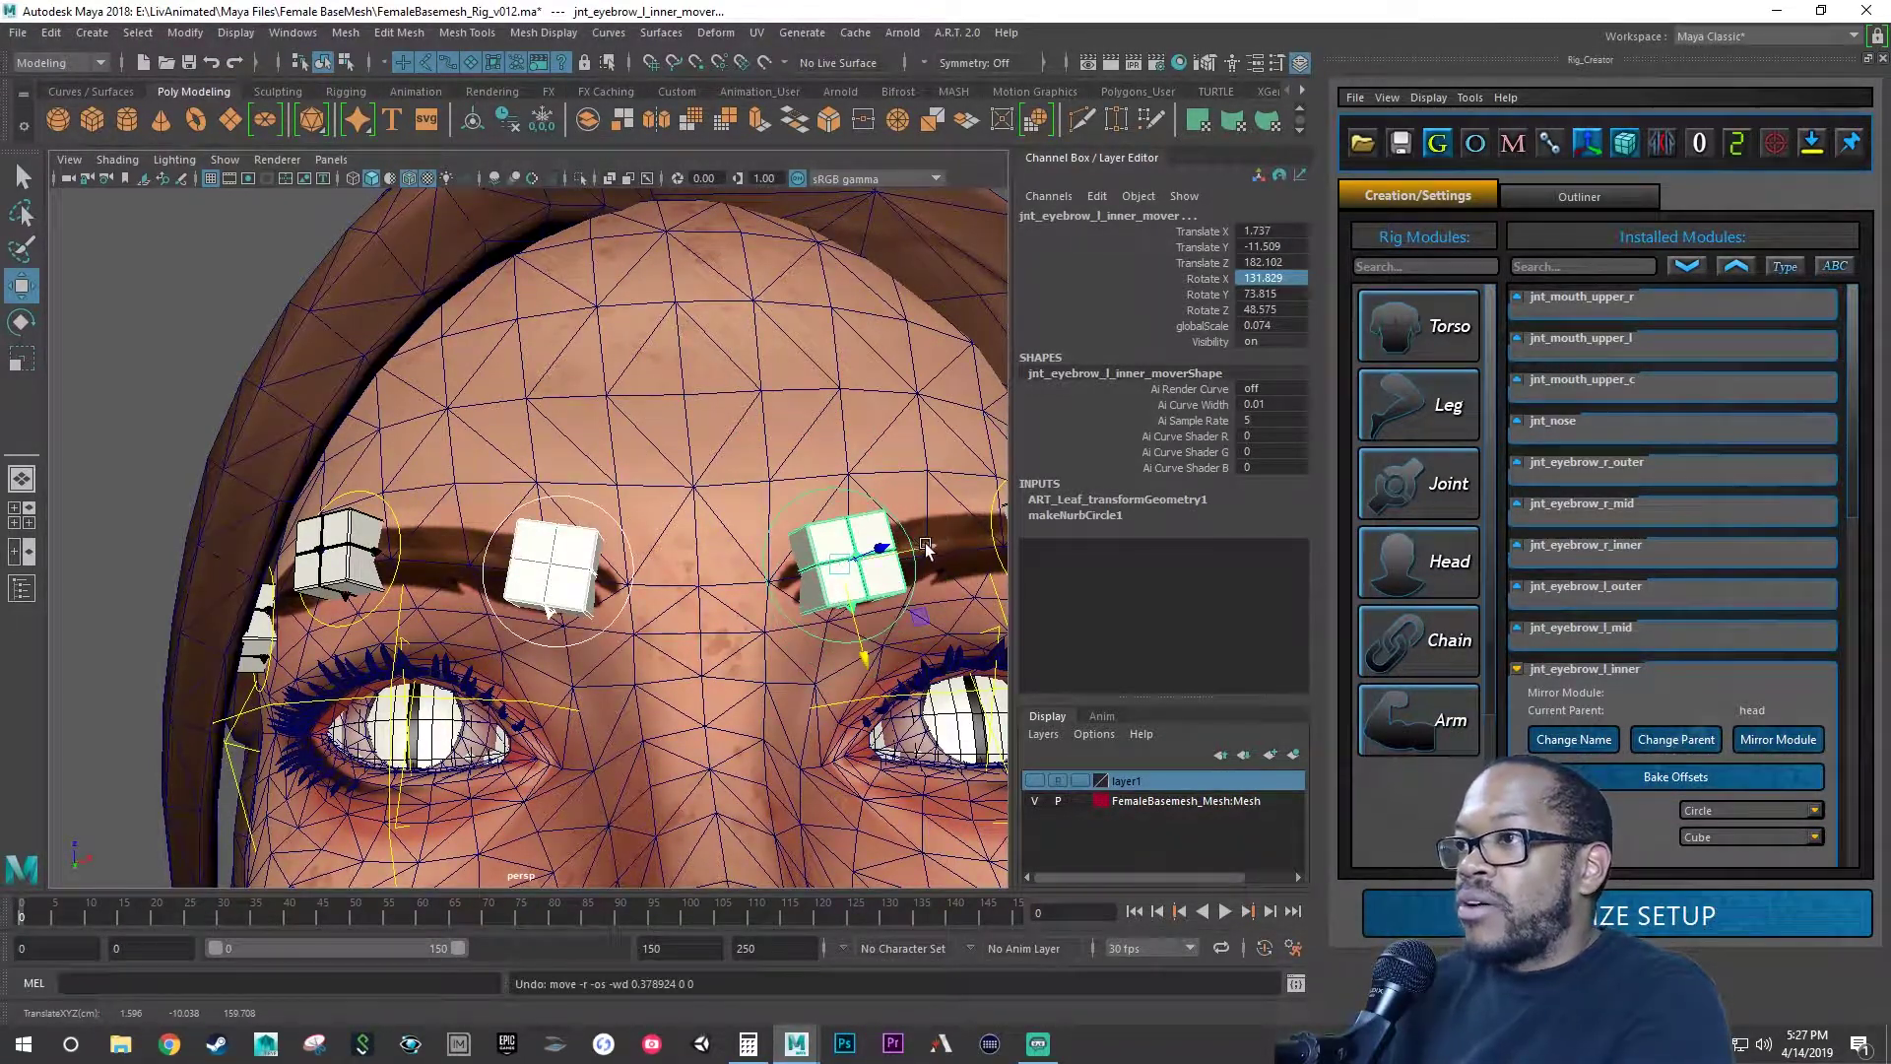
pyautogui.moveTo(926, 547); pyautogui.dragTo(875, 579, button='middle')
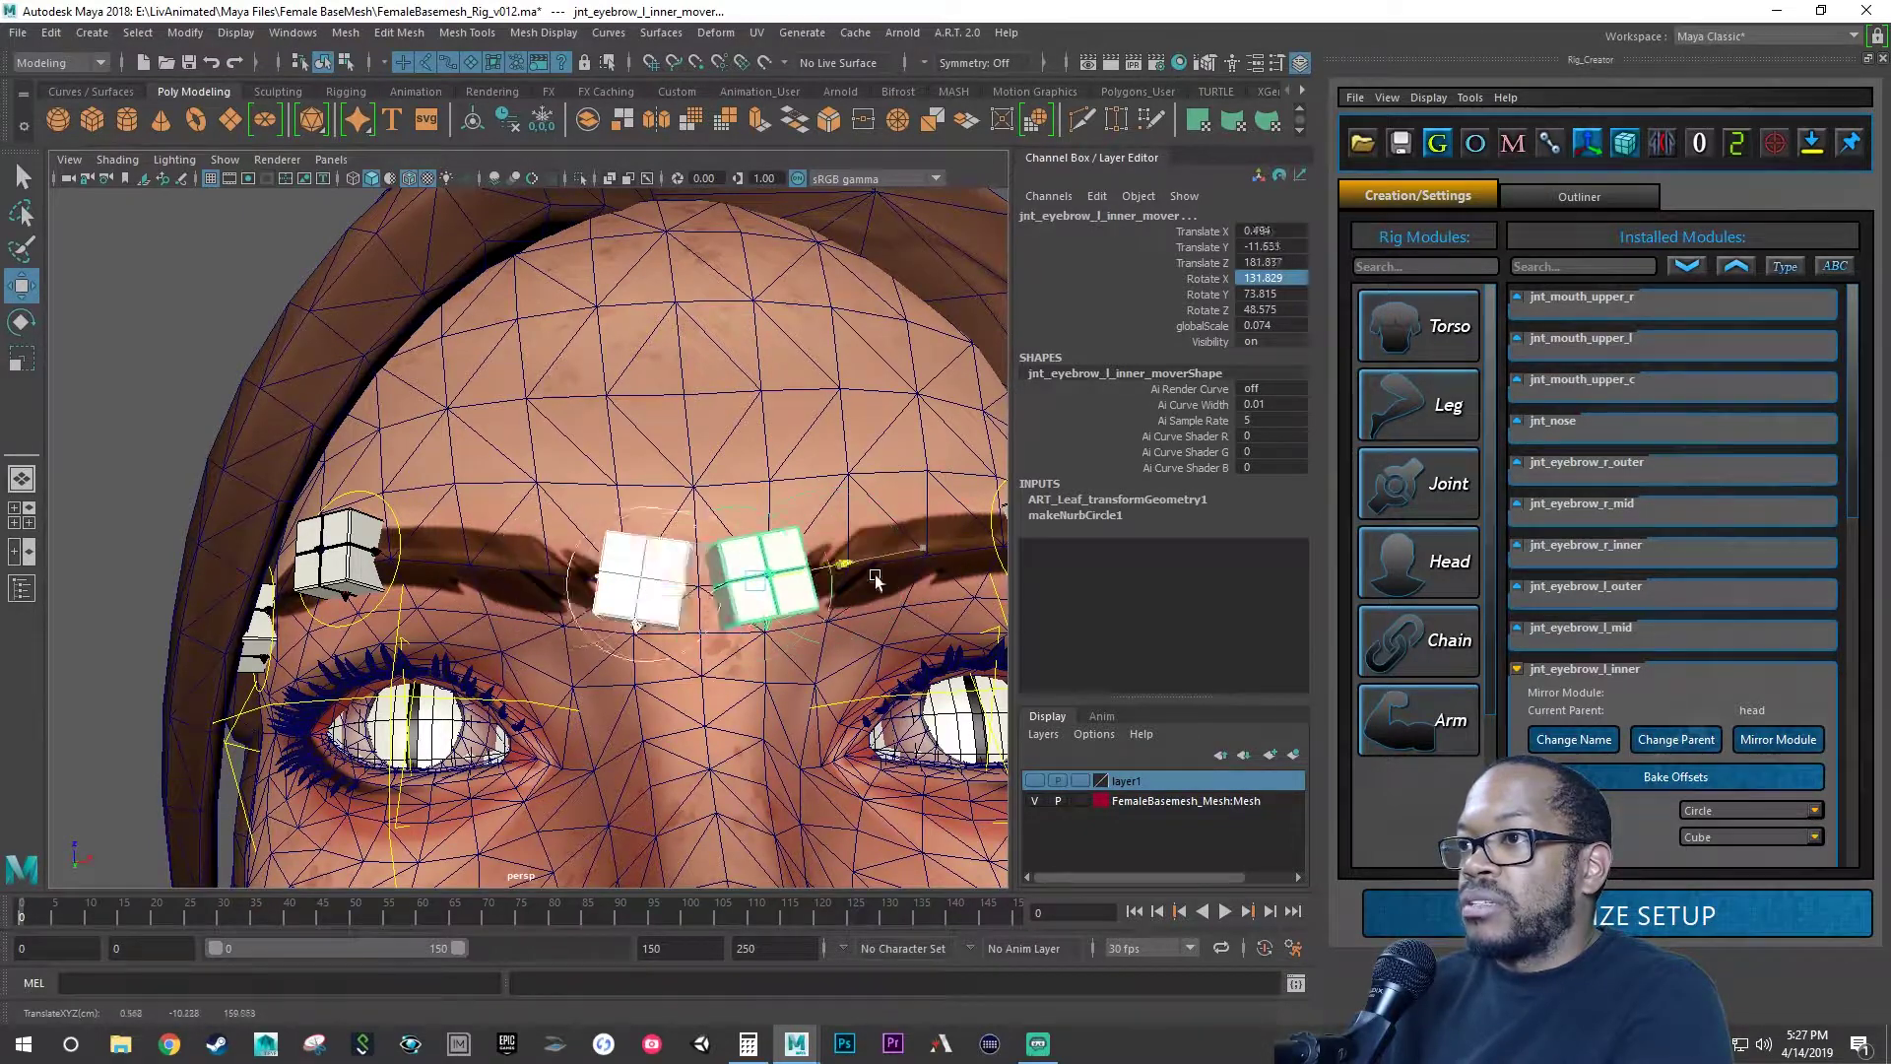
pyautogui.hotkey('ctrl', 'z')
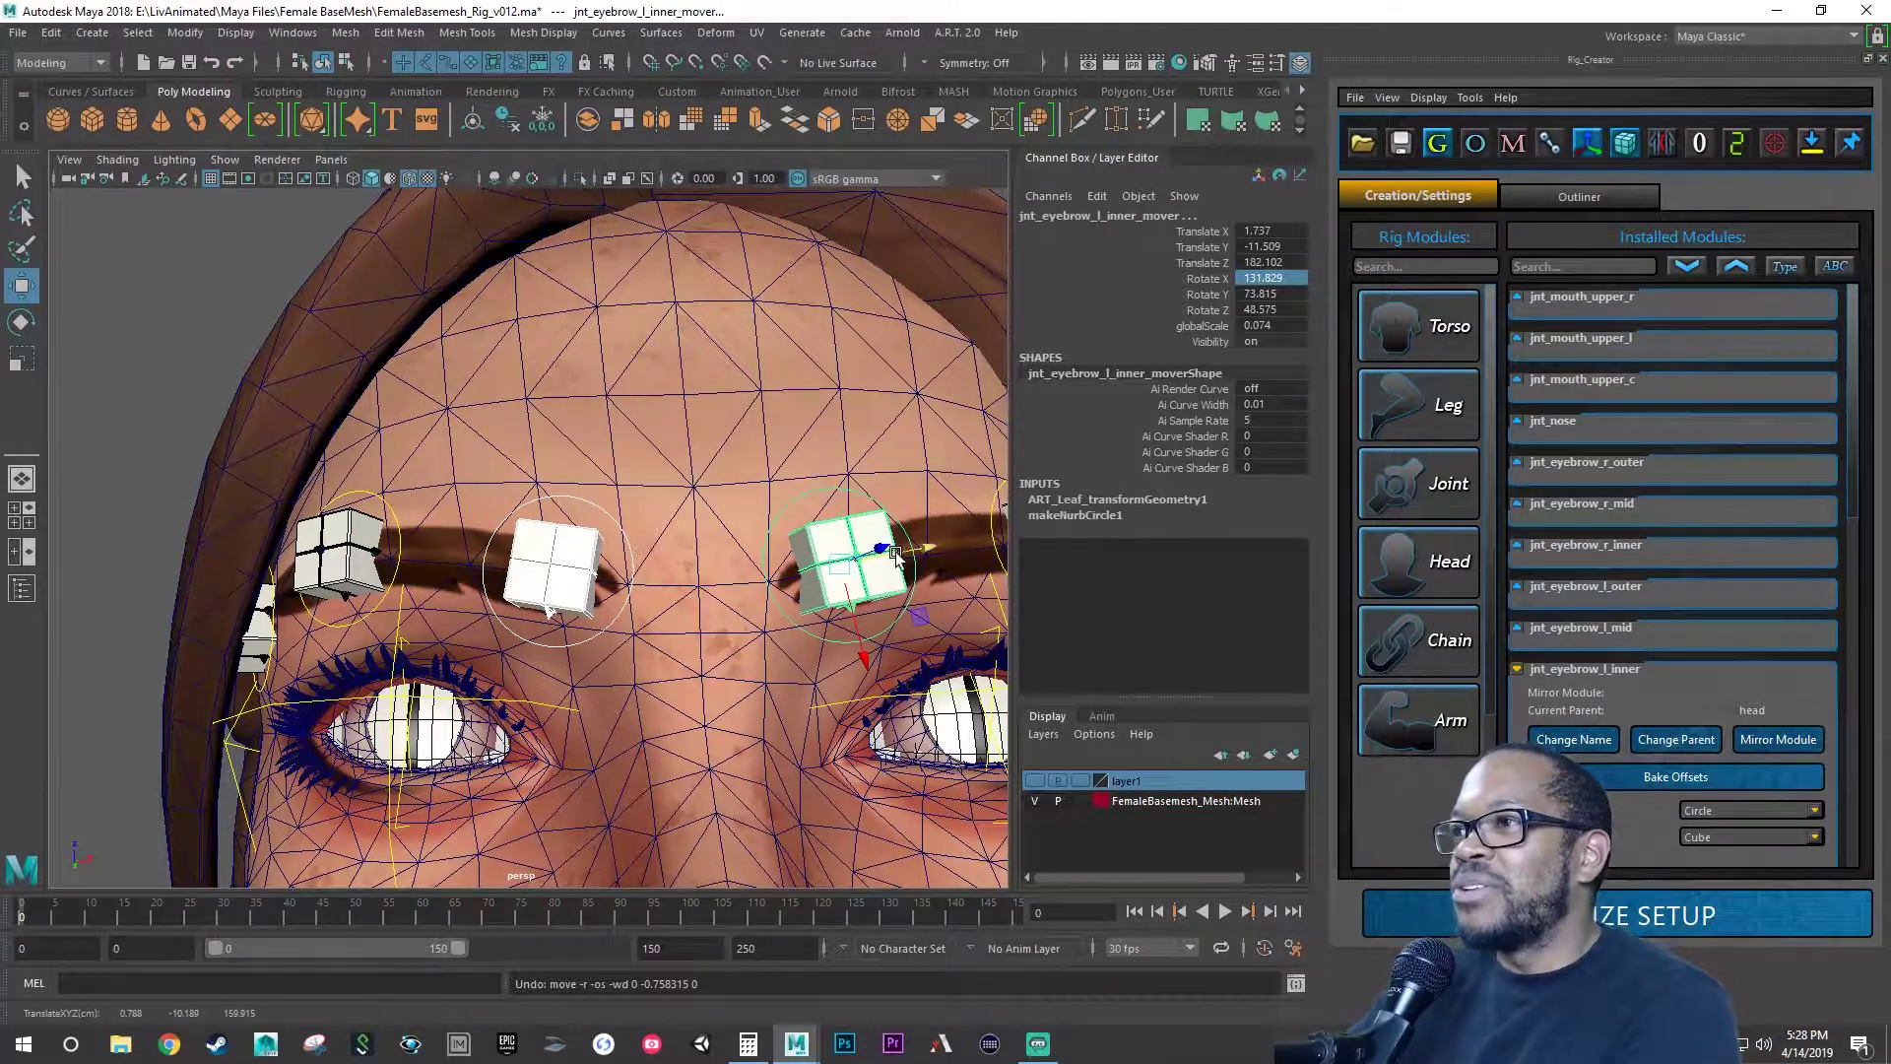
pyautogui.moveTo(926, 548); pyautogui.dragTo(902, 569)
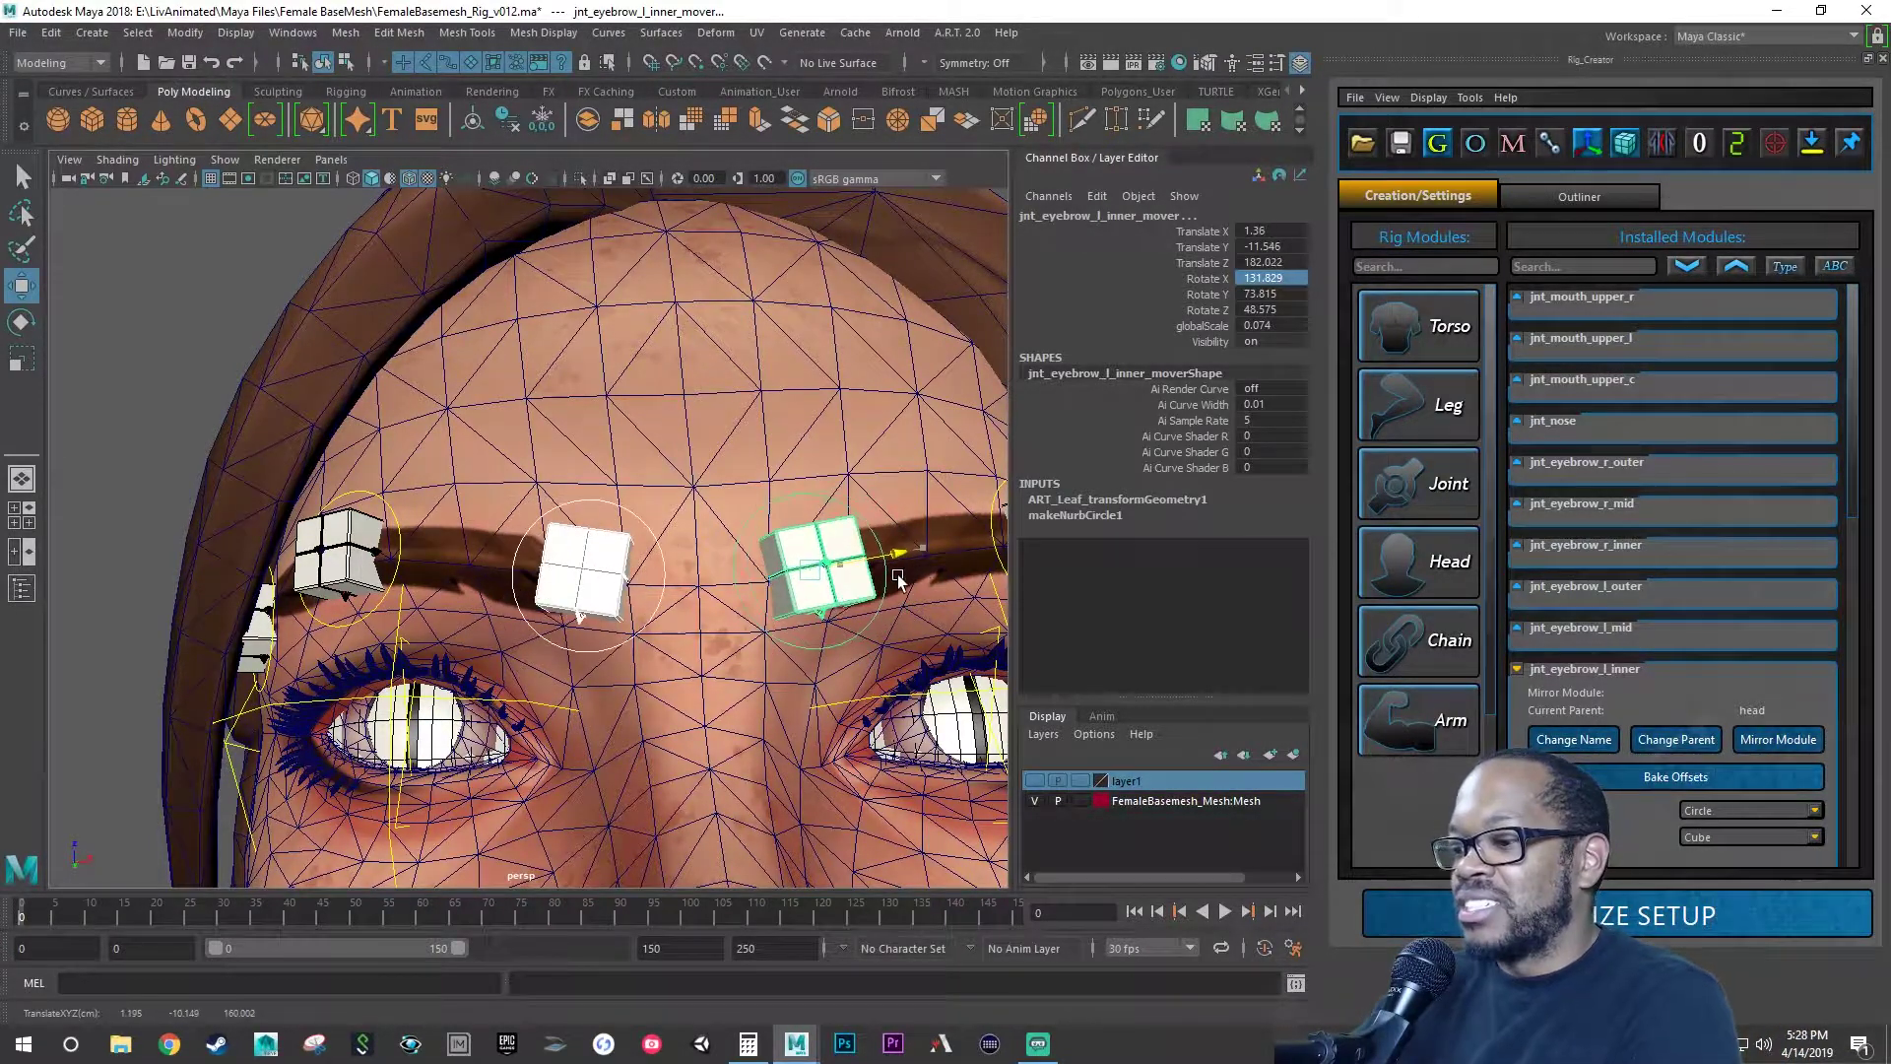
pyautogui.hotkey('ctrl', 'z')
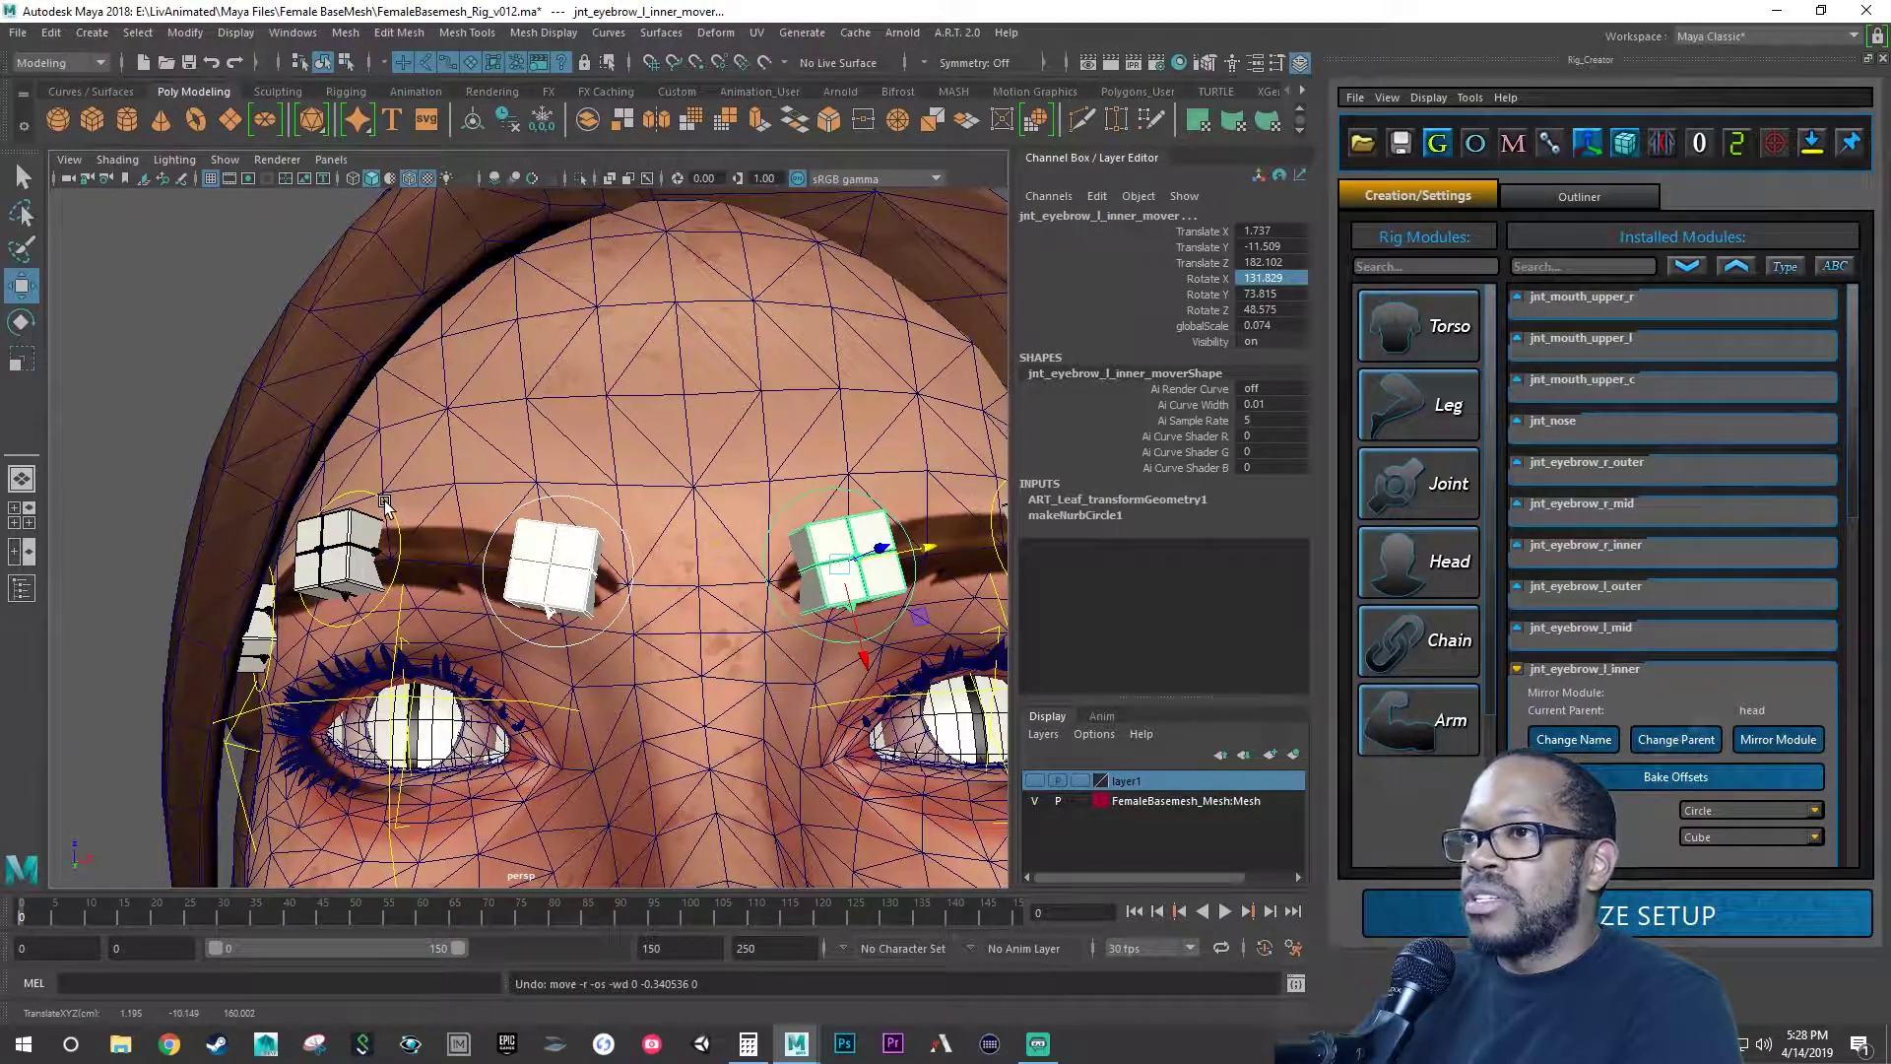
# - Set the right mid-eyebrow mover's Rotate X to 24.493 and save the scene
pyautogui.click(385, 502)
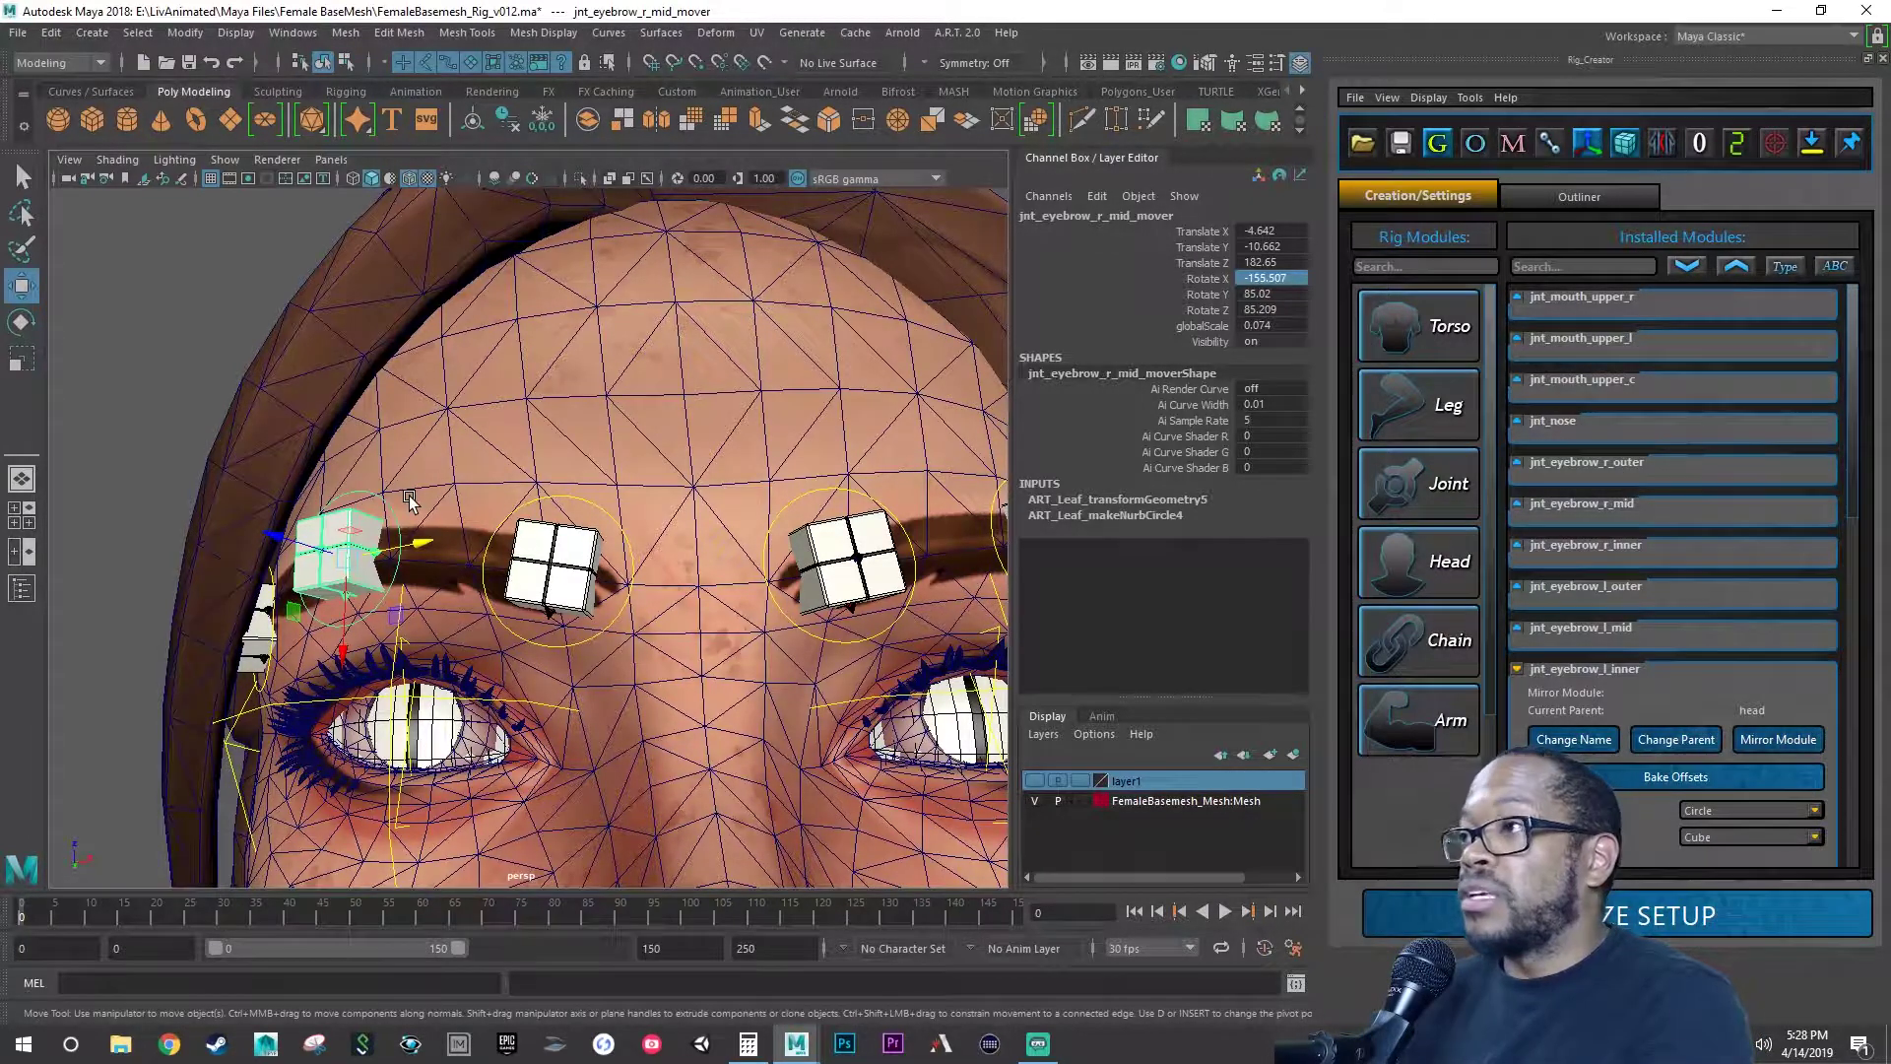
pyautogui.keyDown('alt'); pyautogui.moveTo(386, 551); pyautogui.dragTo(595, 647); pyautogui.keyUp('alt')
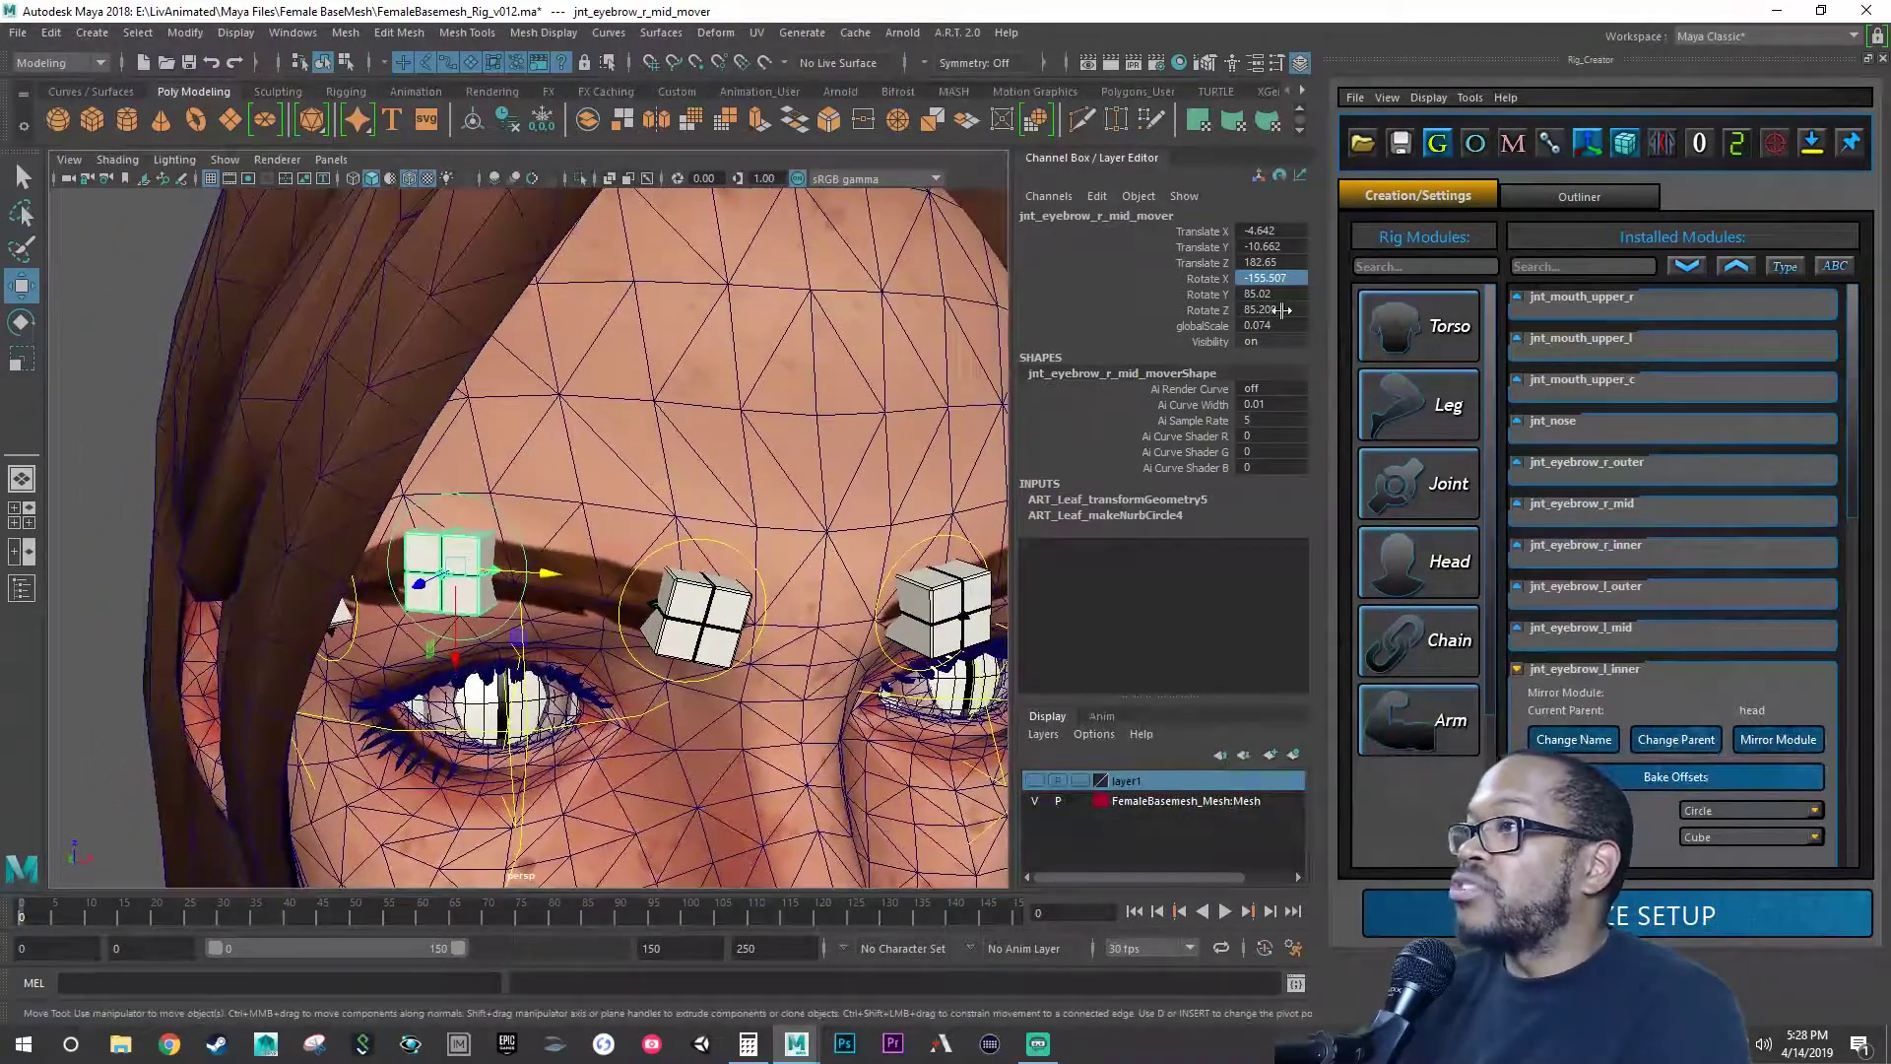
pyautogui.click(715, 542)
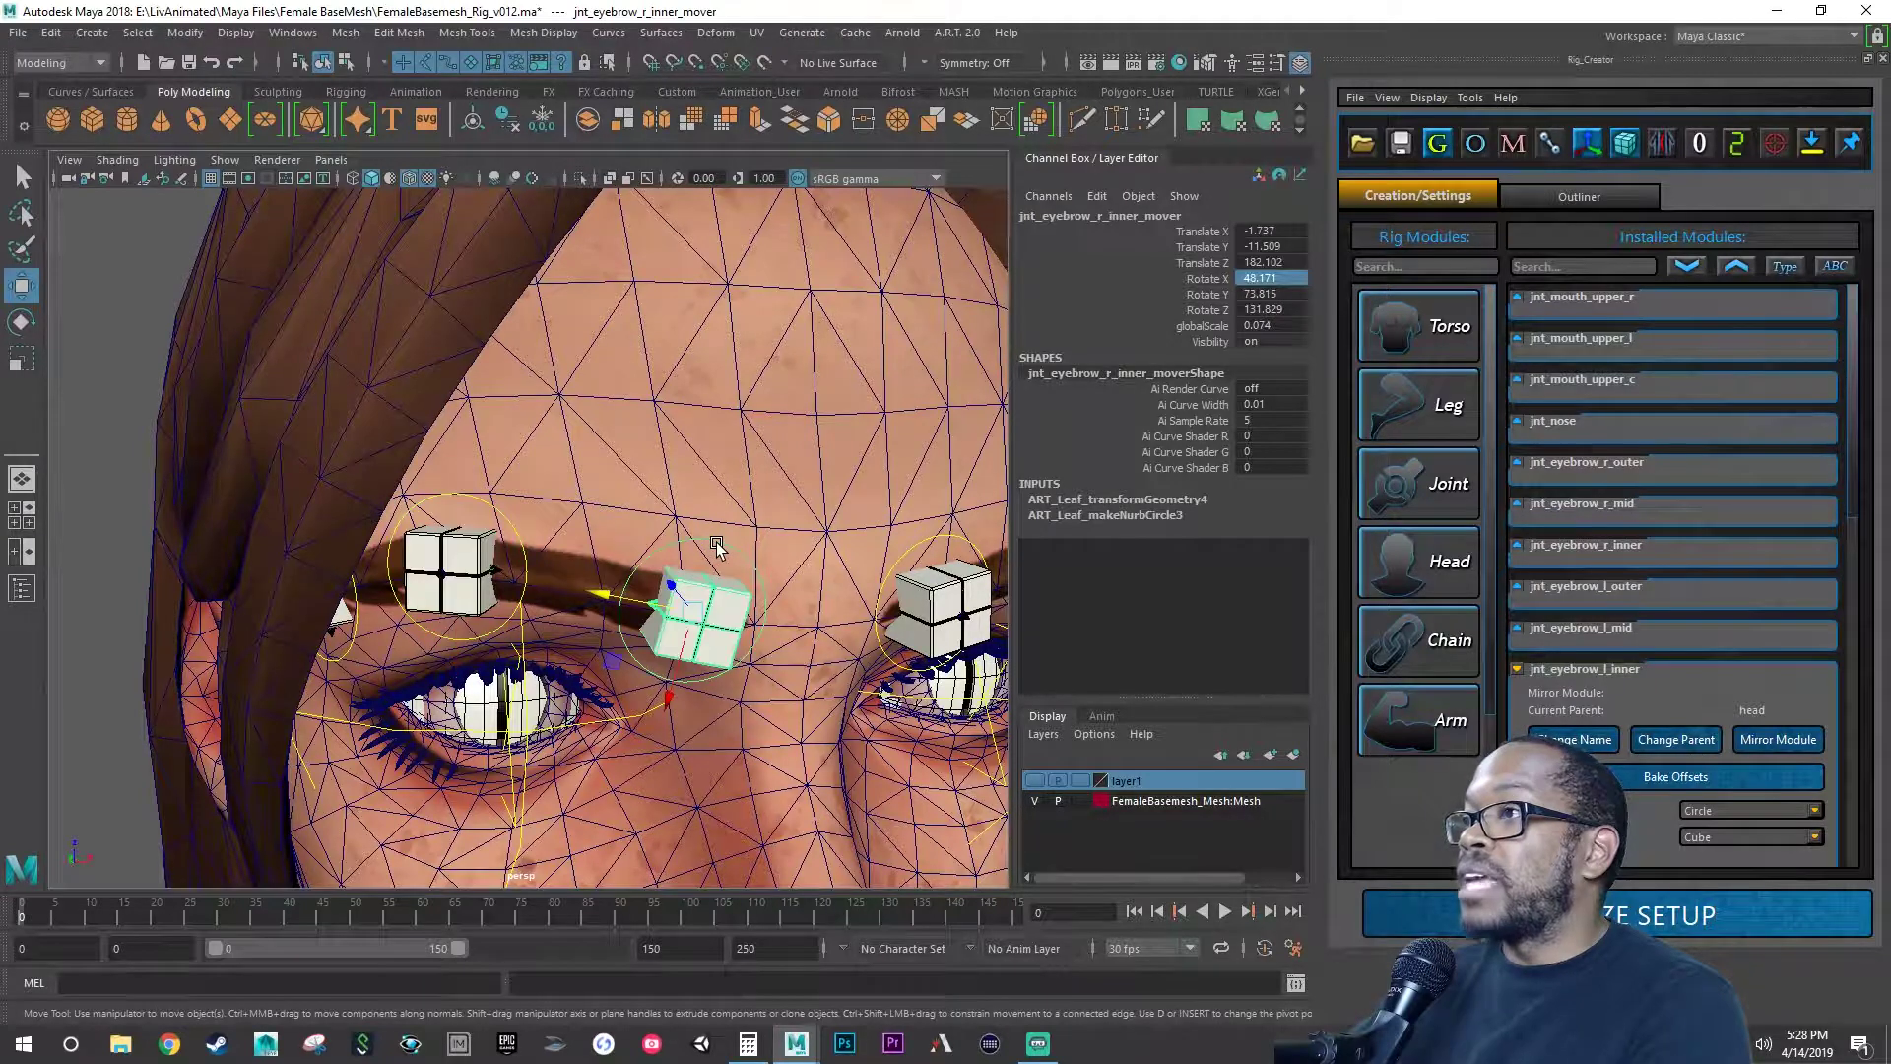
pyautogui.click(497, 512)
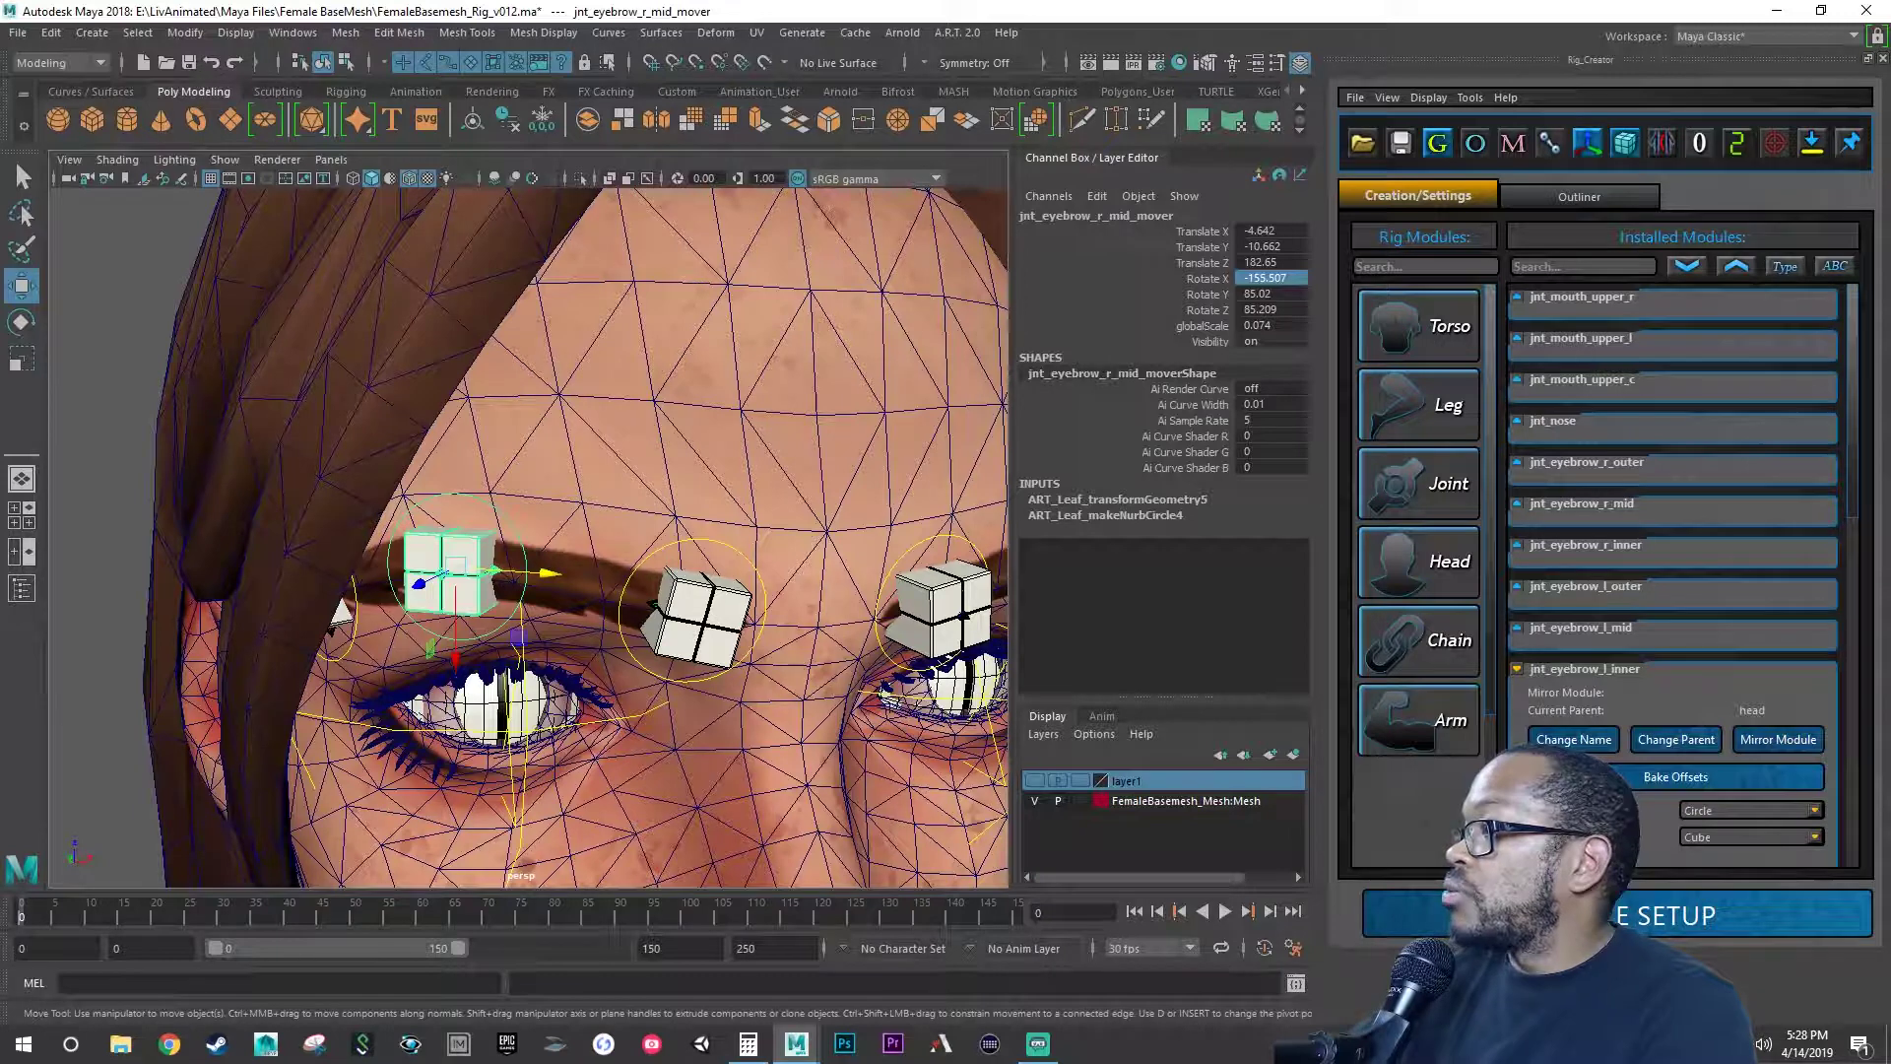
pyautogui.moveTo(1890, 409)
pyautogui.mouseDown()
pyautogui.moveTo(1459, 409)
pyautogui.moveTo(1890, 412)
pyautogui.mouseUp()
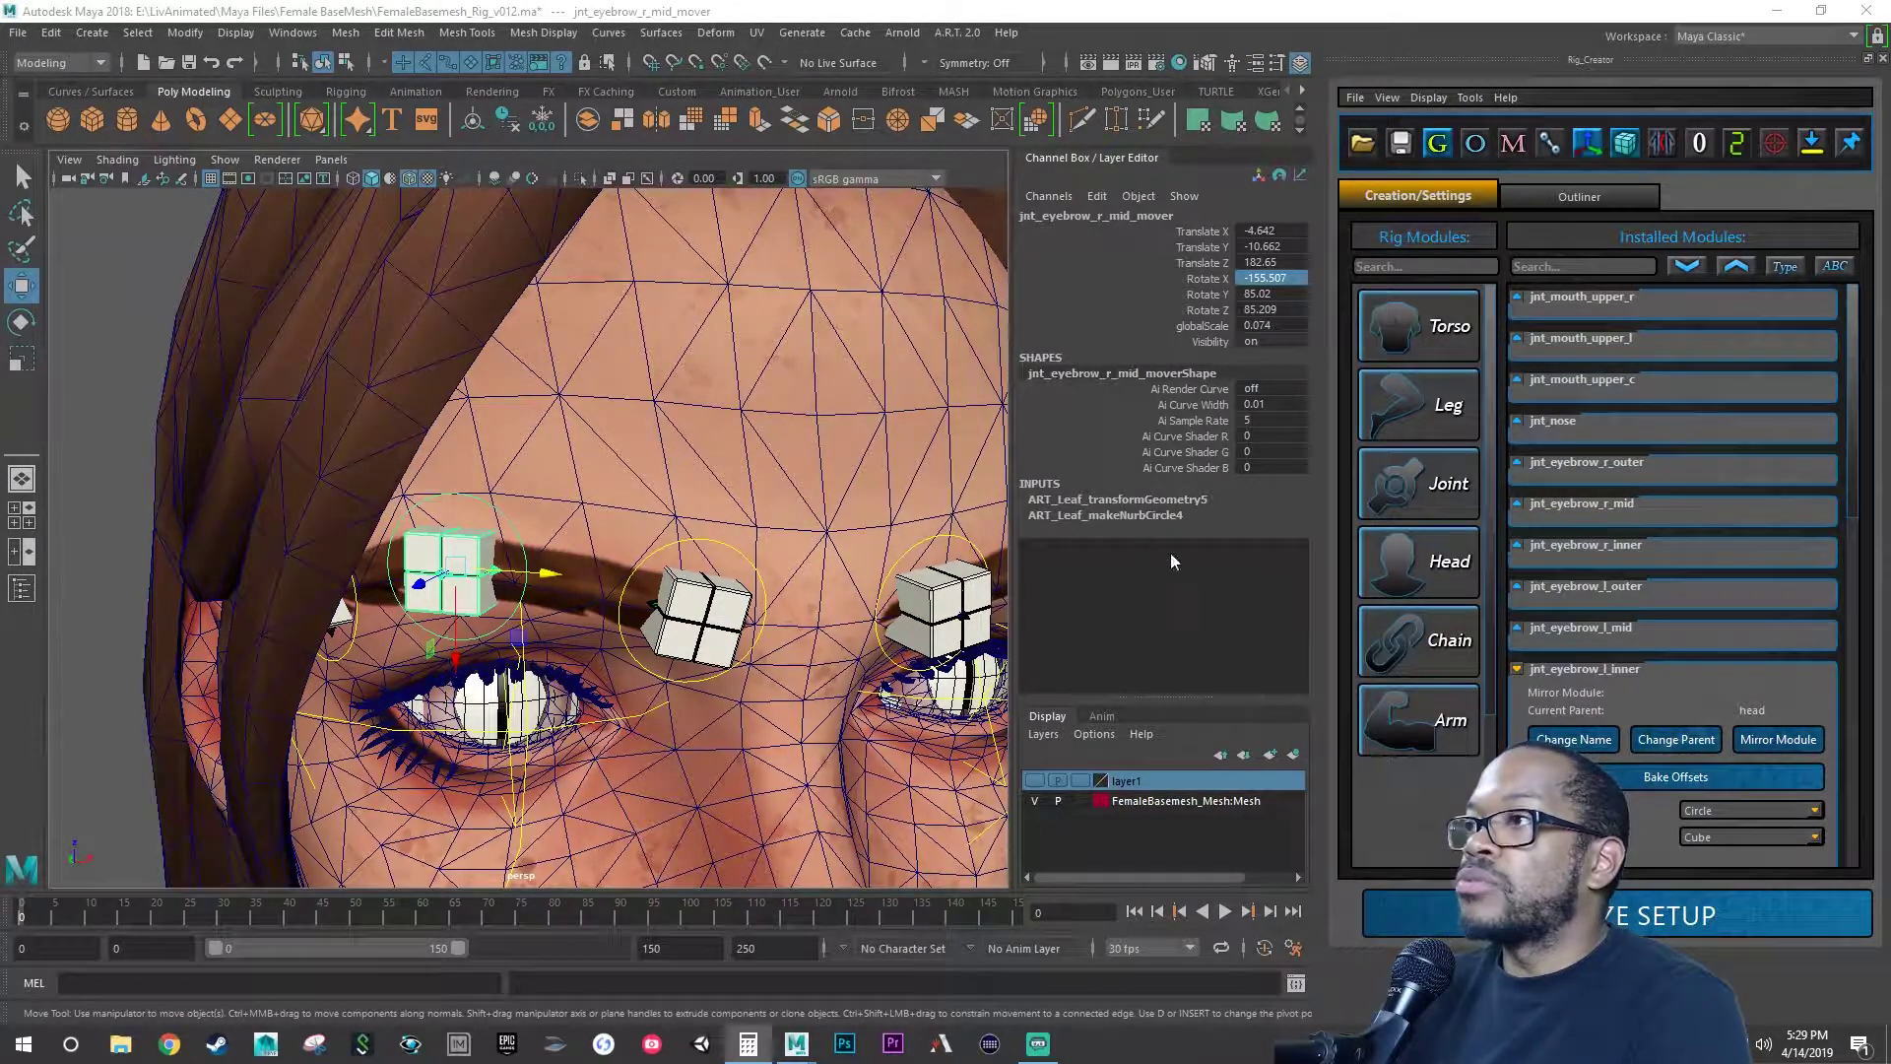
pyautogui.click(1280, 278)
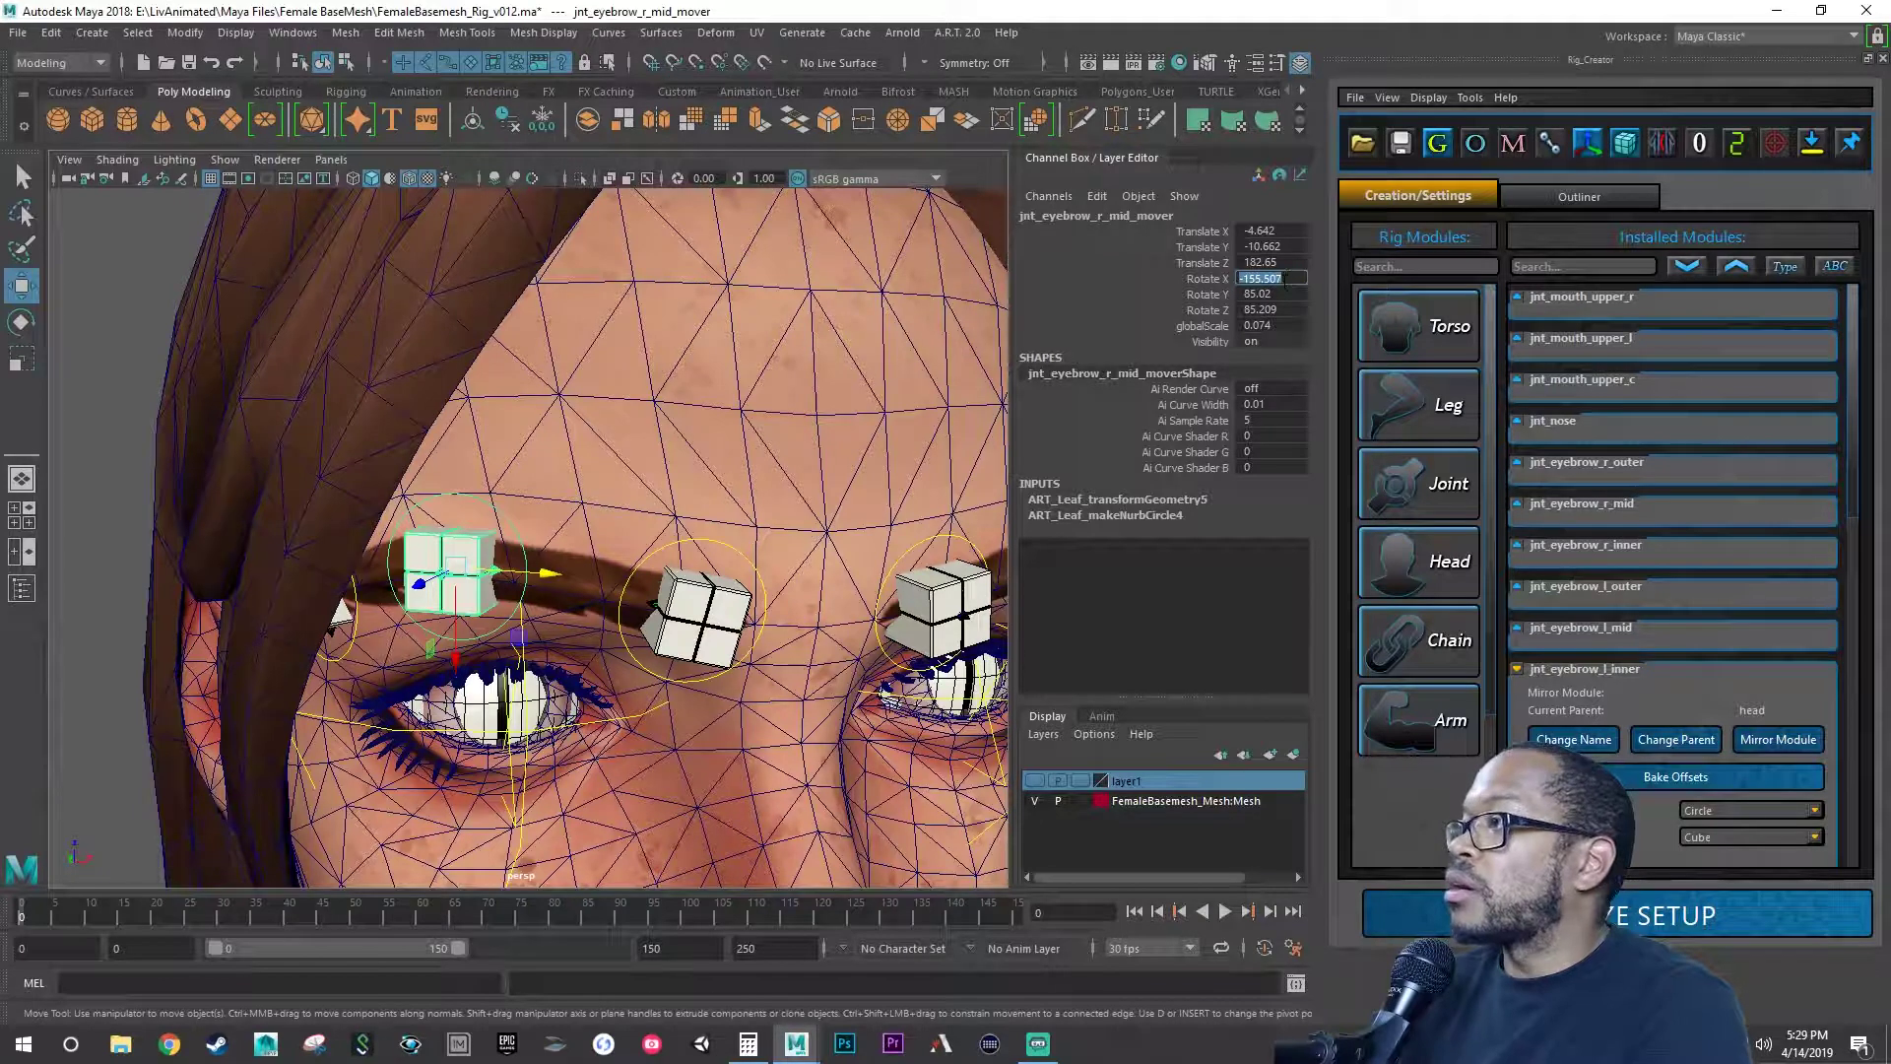
pyautogui.write('2')
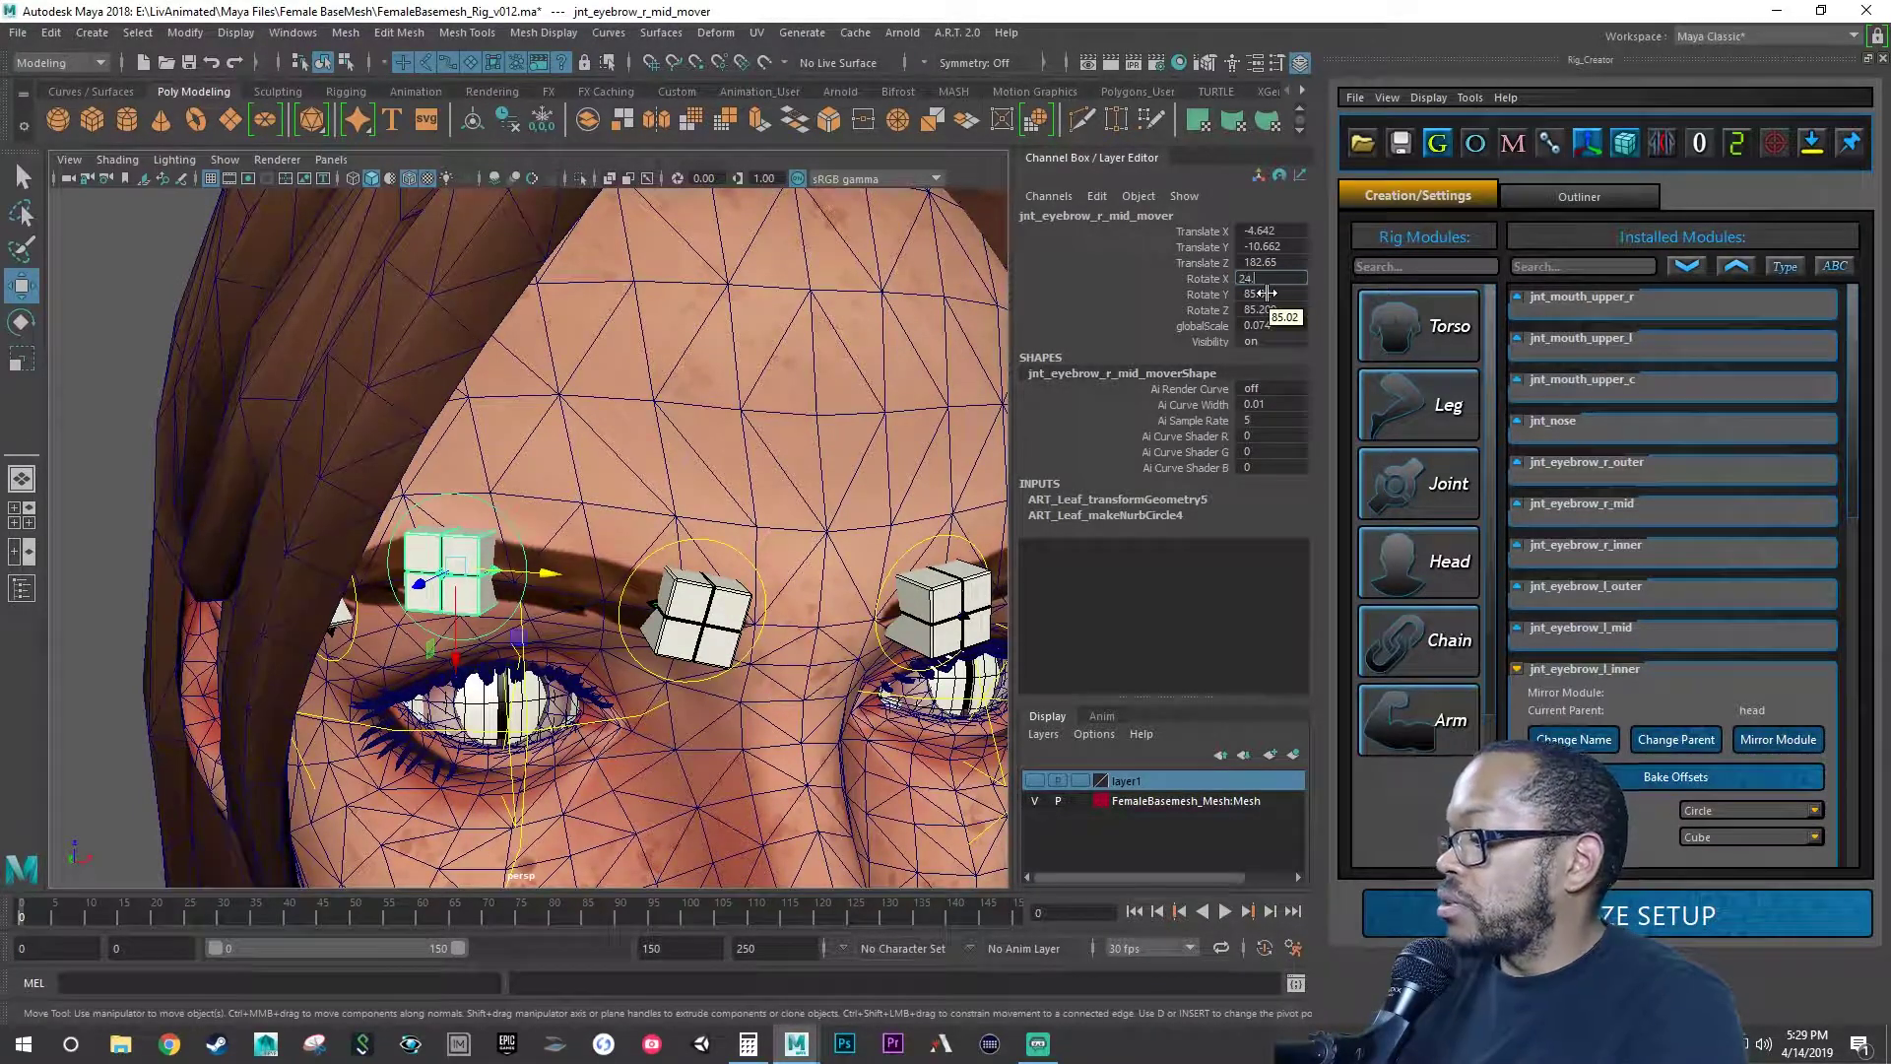
pyautogui.write('4.493')
pyautogui.press('Return')
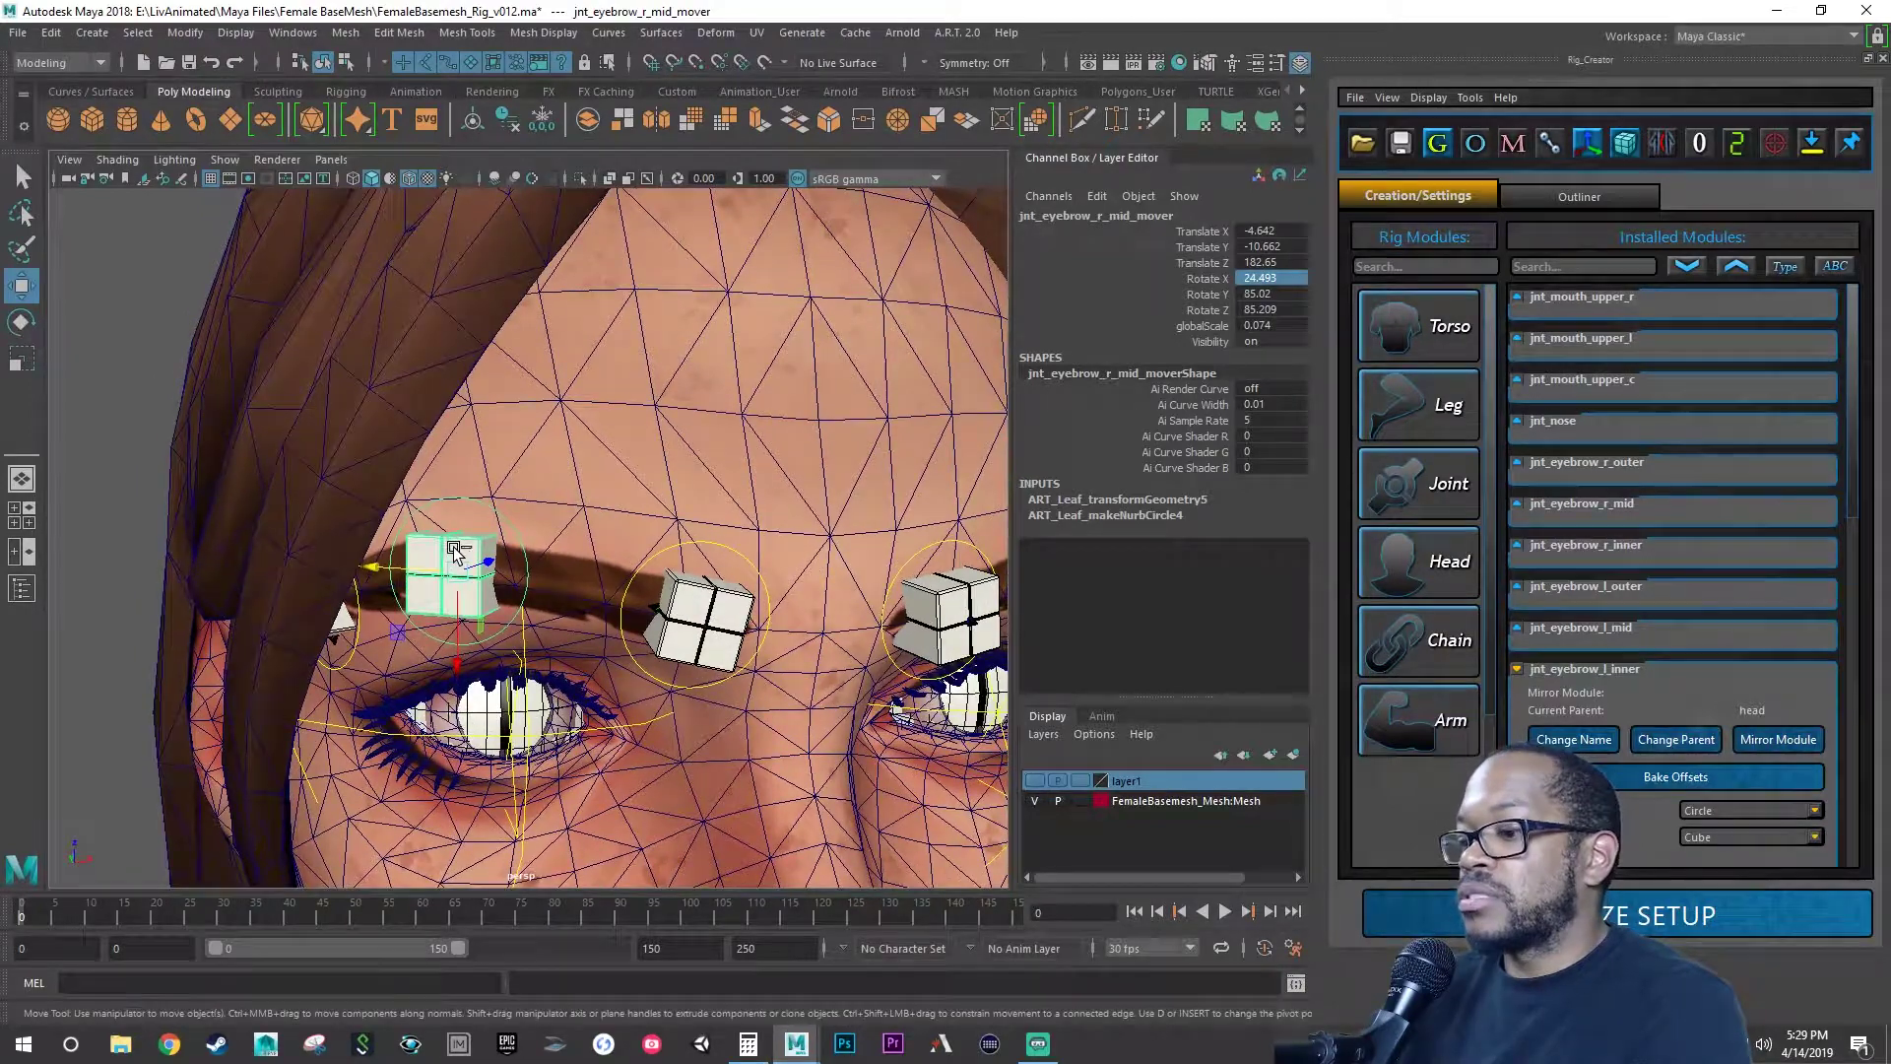
pyautogui.press('q')
pyautogui.hotkey('ctrl', 's')
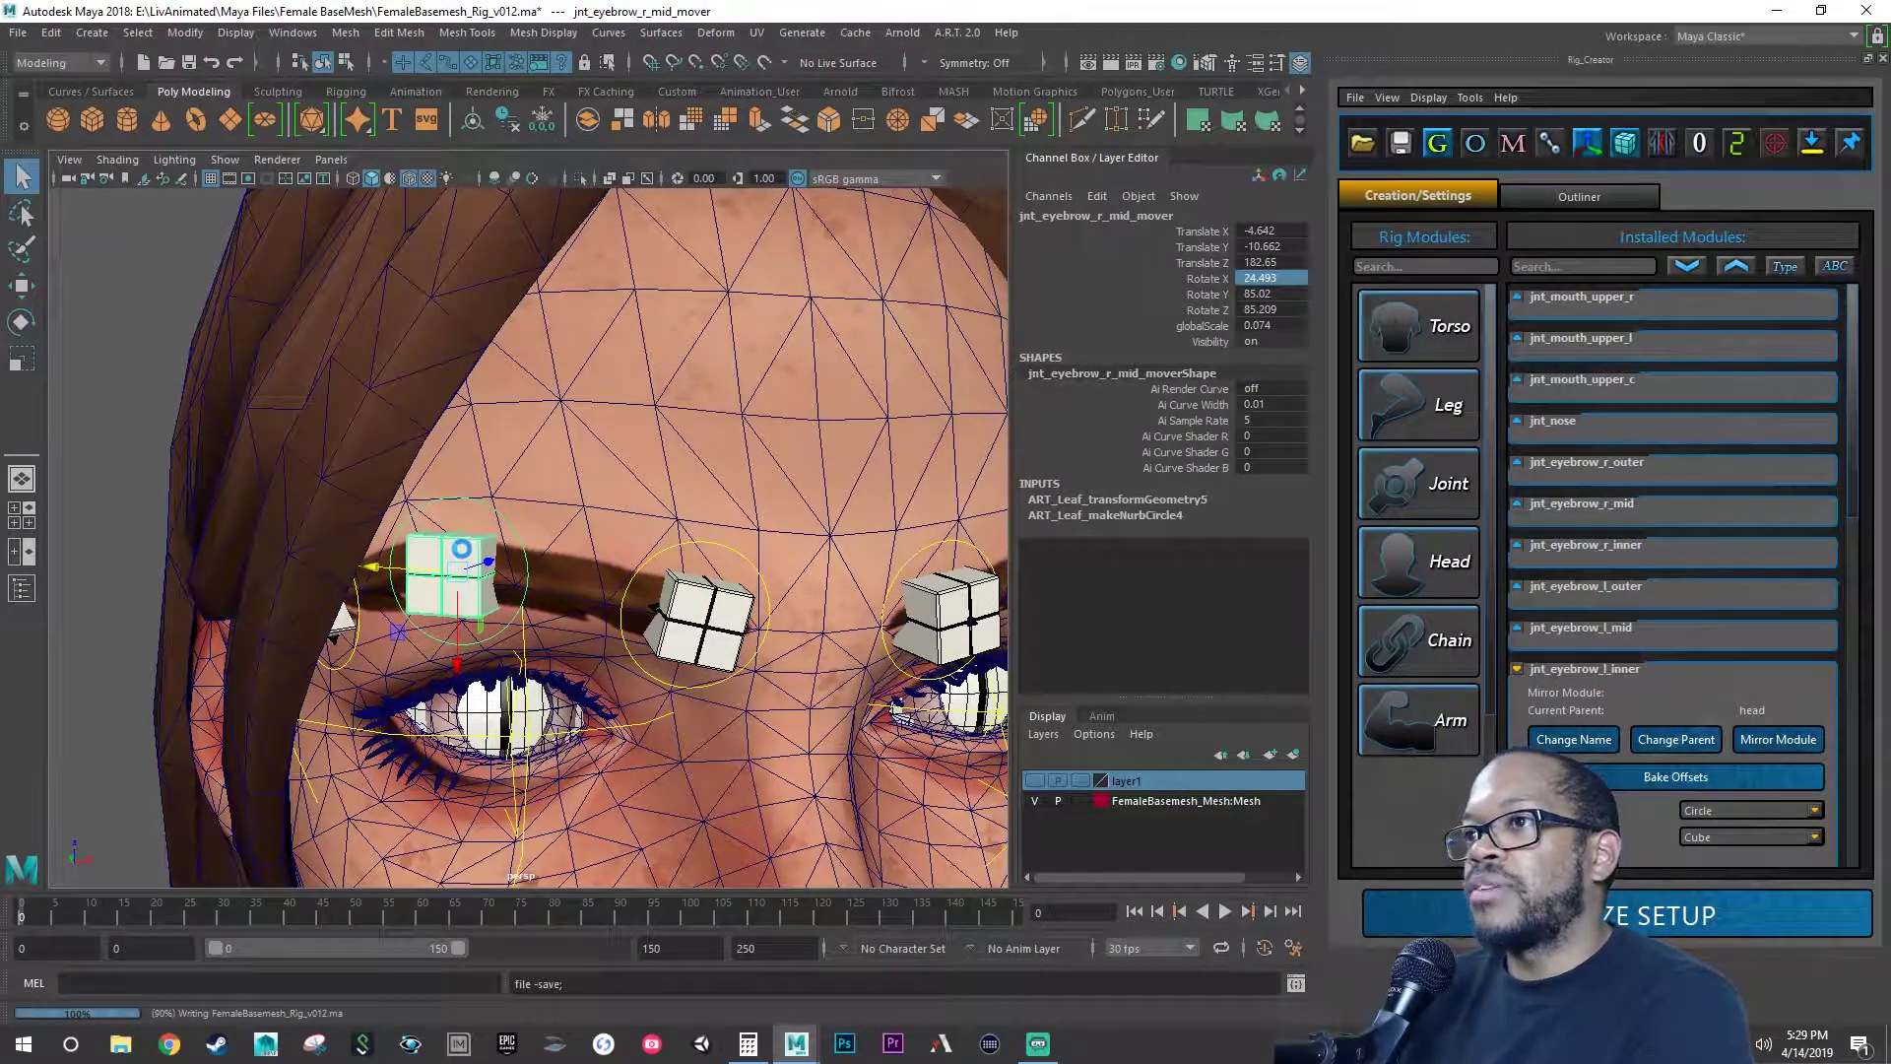
pyautogui.press('w')
# - Test the mirrored axes by moving both mid-eyebrow movers together along their local axes, undoing each move
pyautogui.keyDown('alt'); pyautogui.moveTo(698, 653); pyautogui.dragTo(621, 626, button='middle'); pyautogui.keyUp('alt')
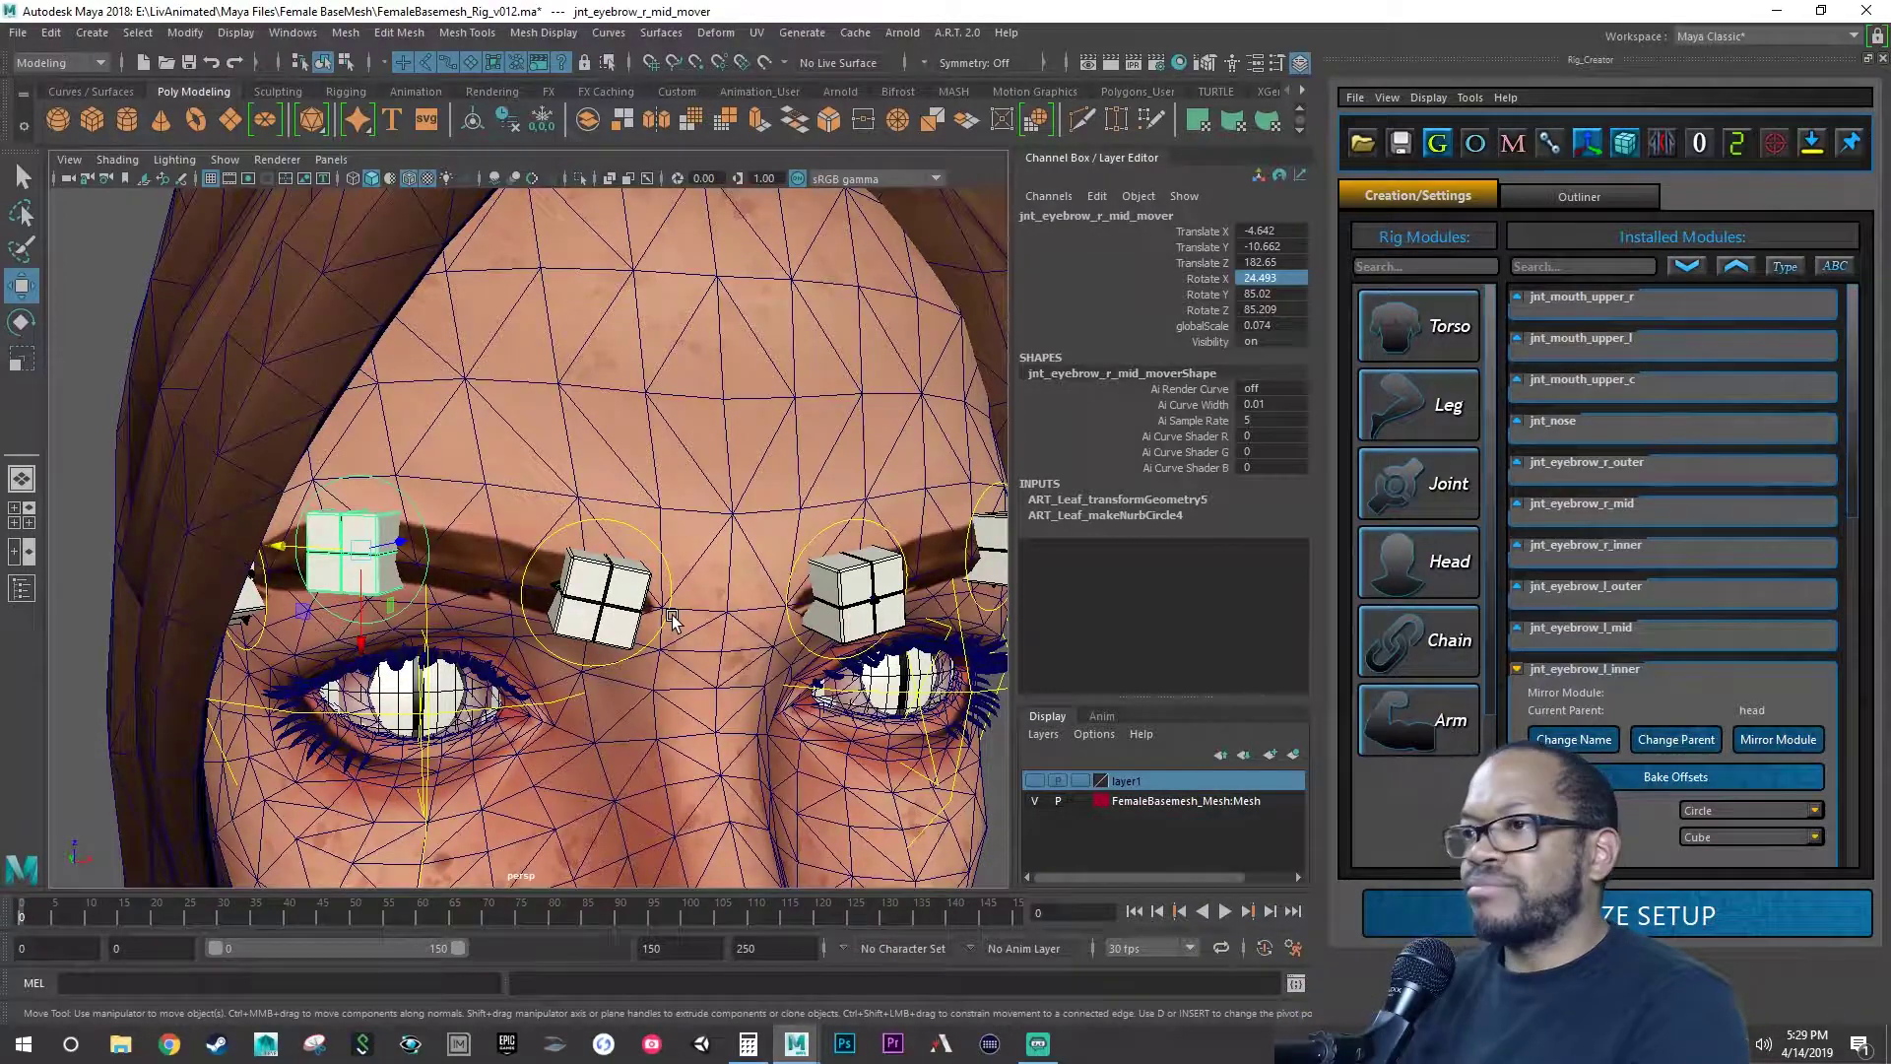
pyautogui.keyDown('alt'); pyautogui.moveTo(672, 615); pyautogui.dragTo(696, 603, button='right'); pyautogui.keyUp('alt')
pyautogui.keyDown('alt'); pyautogui.moveTo(697, 603); pyautogui.dragTo(630, 630); pyautogui.keyUp('alt')
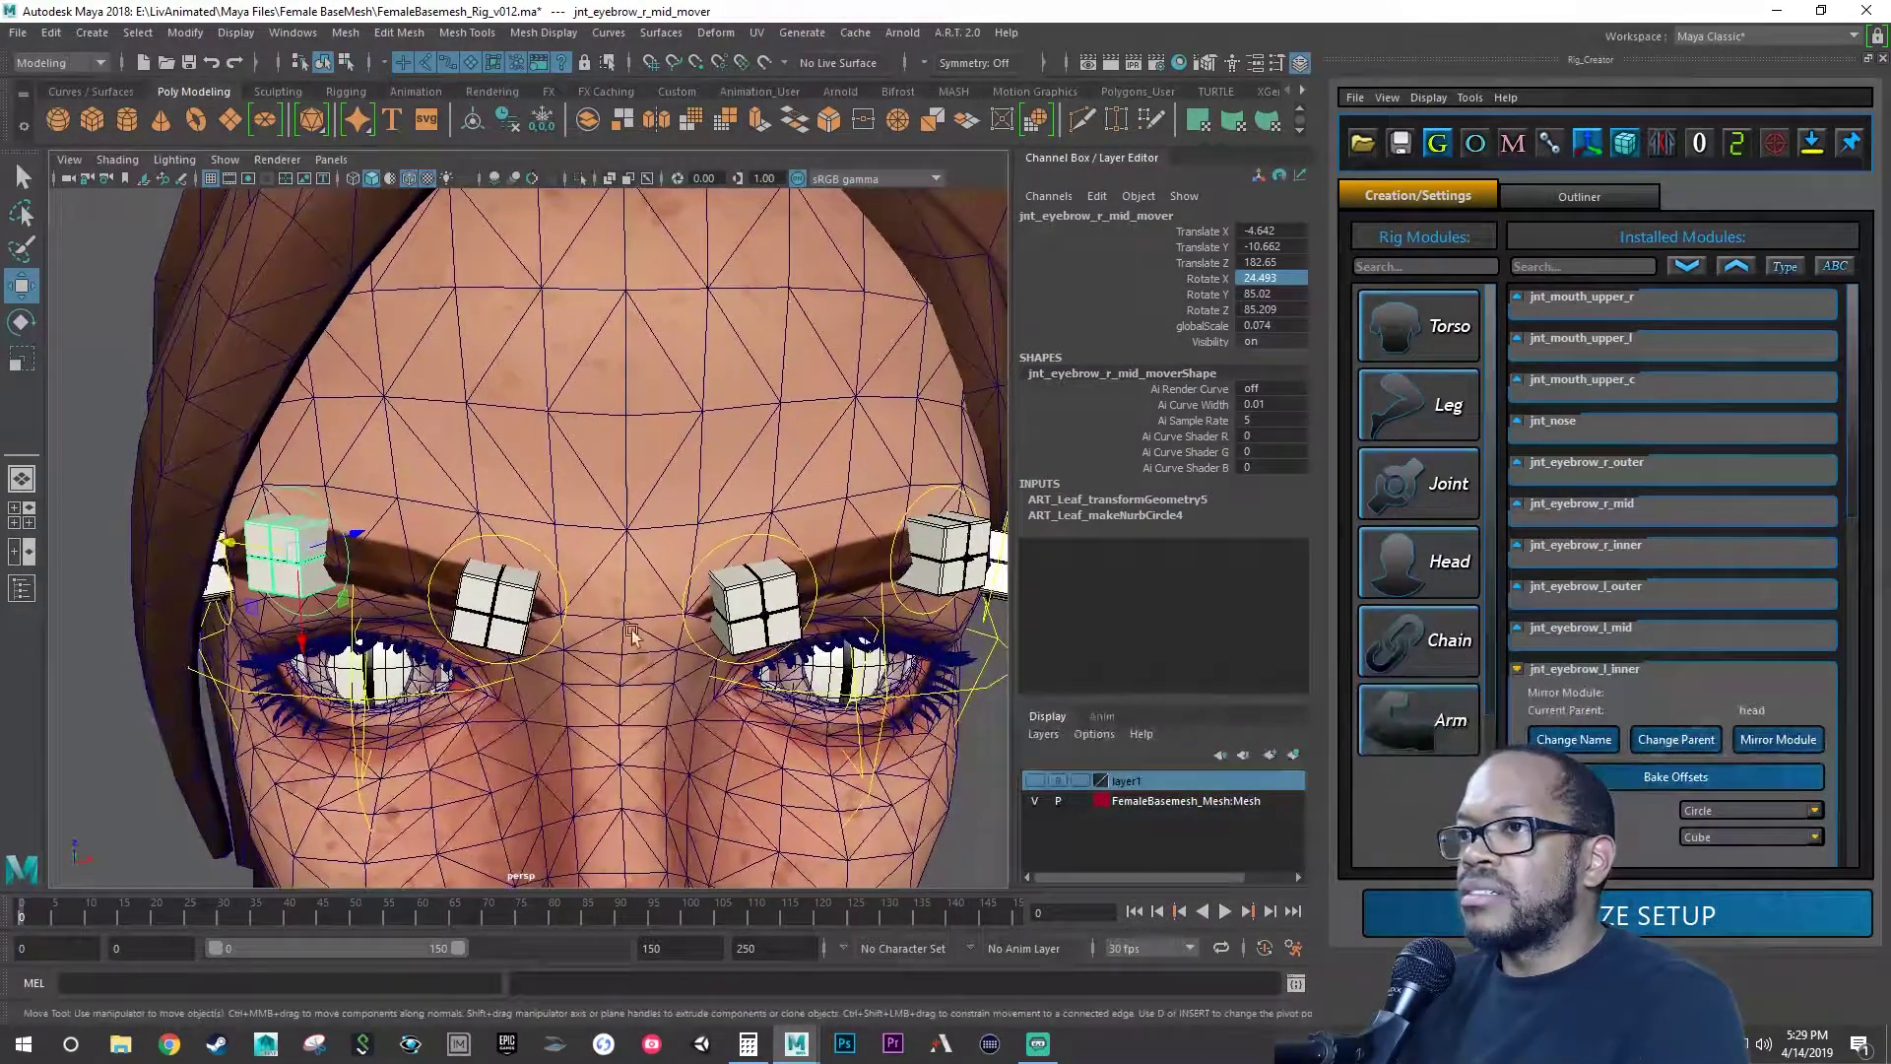
pyautogui.click(941, 504)
pyautogui.keyDown('alt'); pyautogui.moveTo(872, 581); pyautogui.dragTo(847, 631); pyautogui.keyUp('alt')
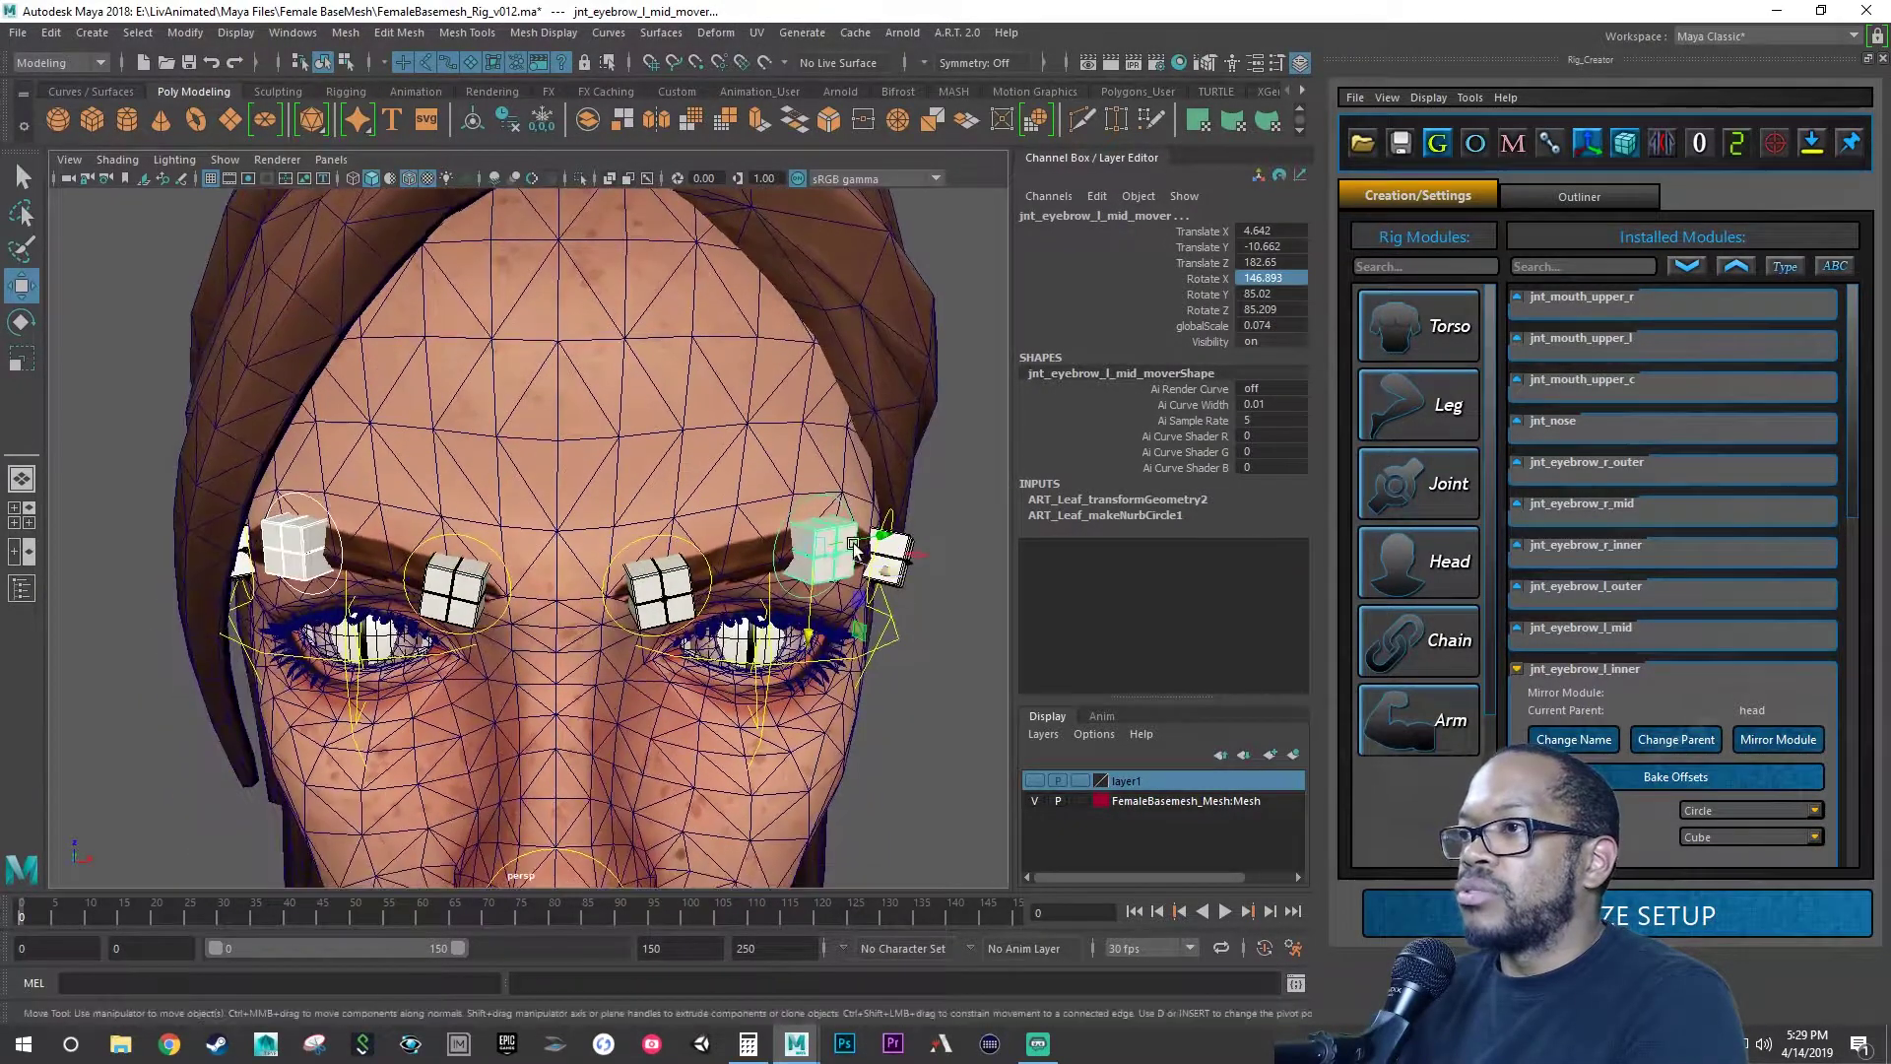
pyautogui.moveTo(881, 534); pyautogui.dragTo(892, 540)
pyautogui.hotkey('ctrl', 'z')
pyautogui.hotkey('ctrl', 'z')
pyautogui.hotkey('ctrl', 'z')
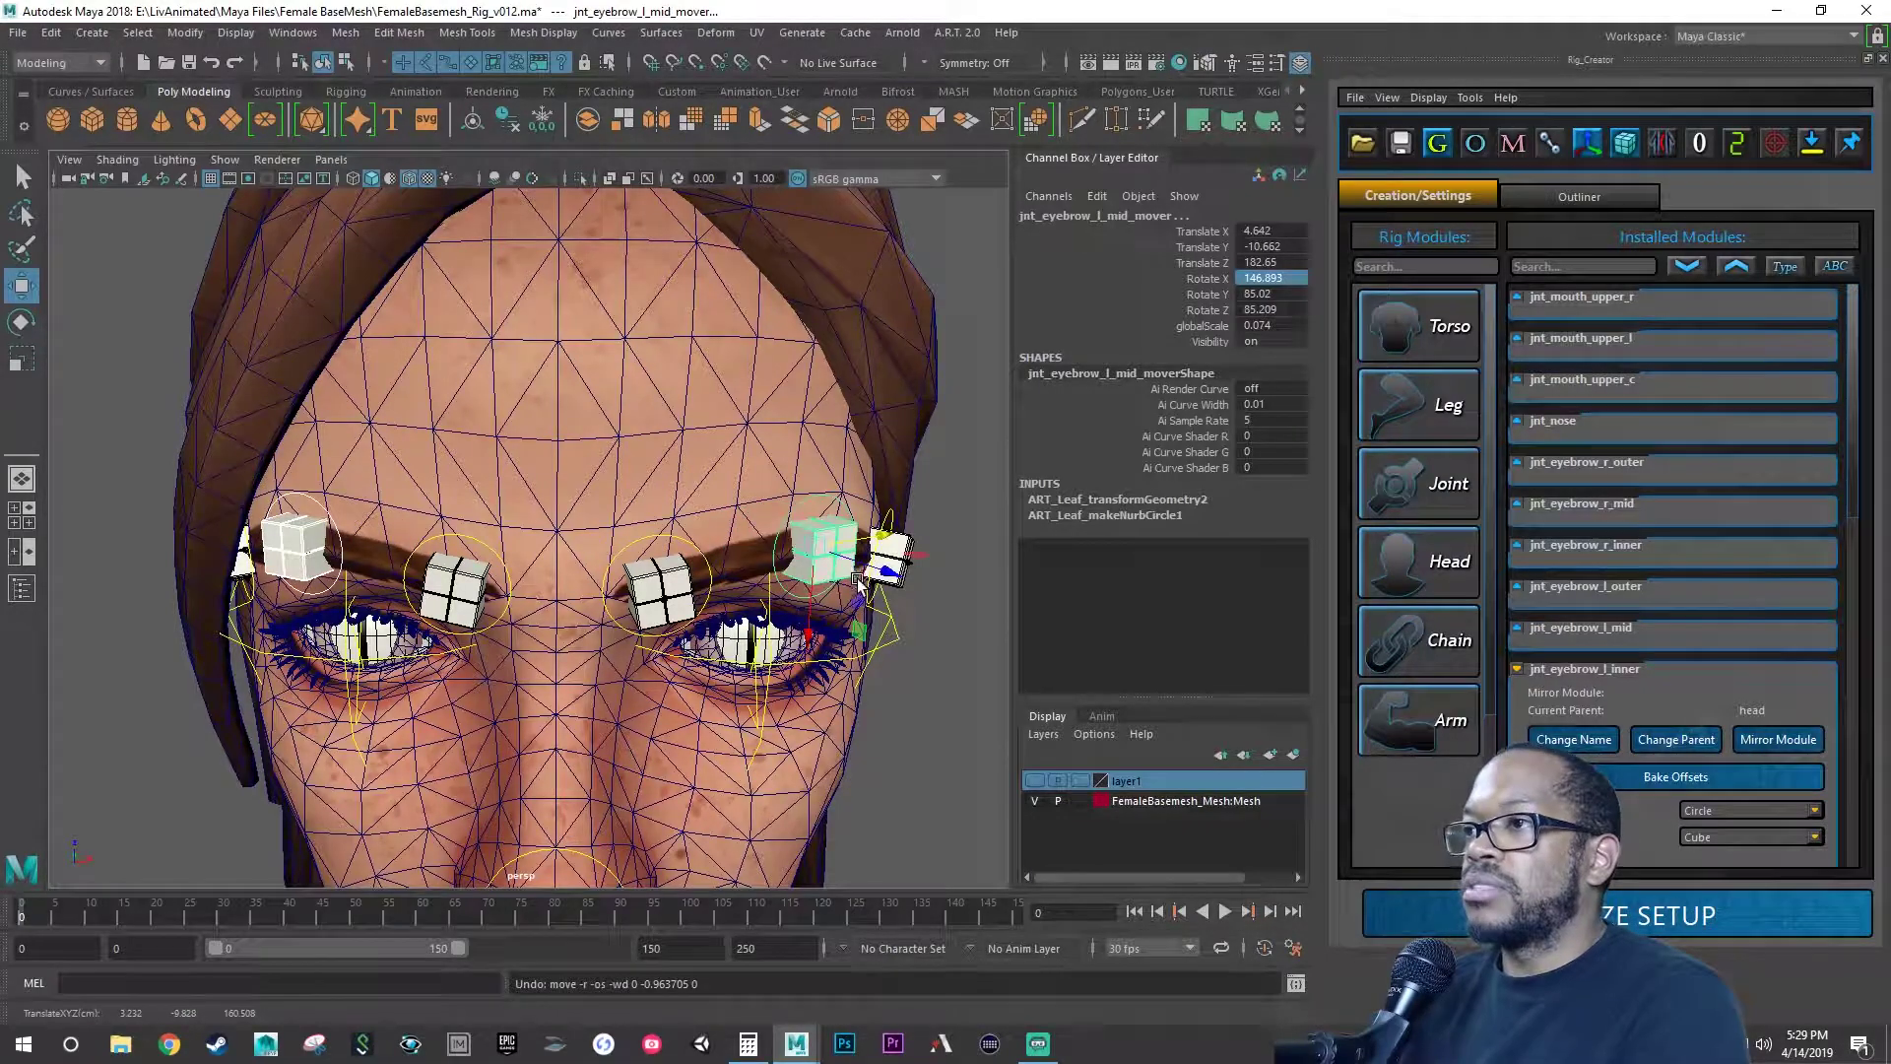
pyautogui.keyDown('alt'); pyautogui.moveTo(706, 654); pyautogui.dragTo(690, 645); pyautogui.keyUp('alt')
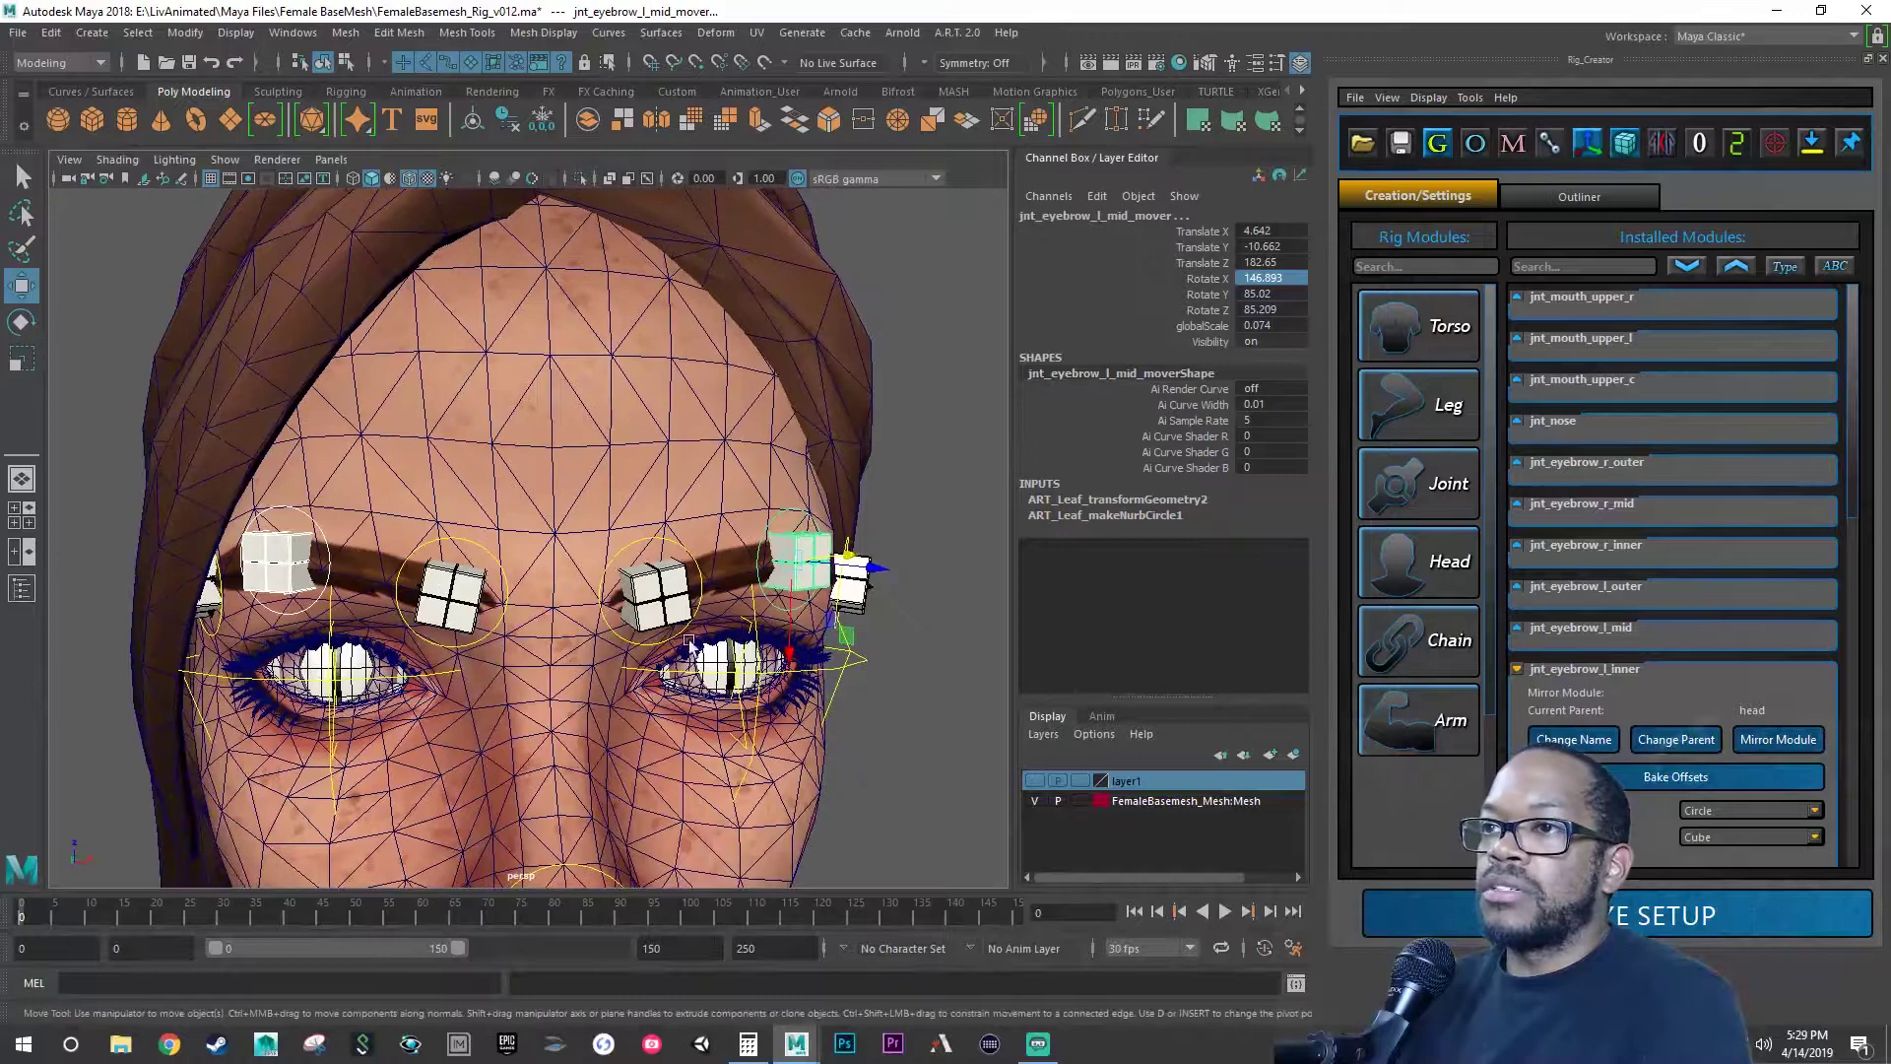
# - Set the right outer-eyebrow mover's Rotate X to -74.575 and save the scene
pyautogui.click(221, 628)
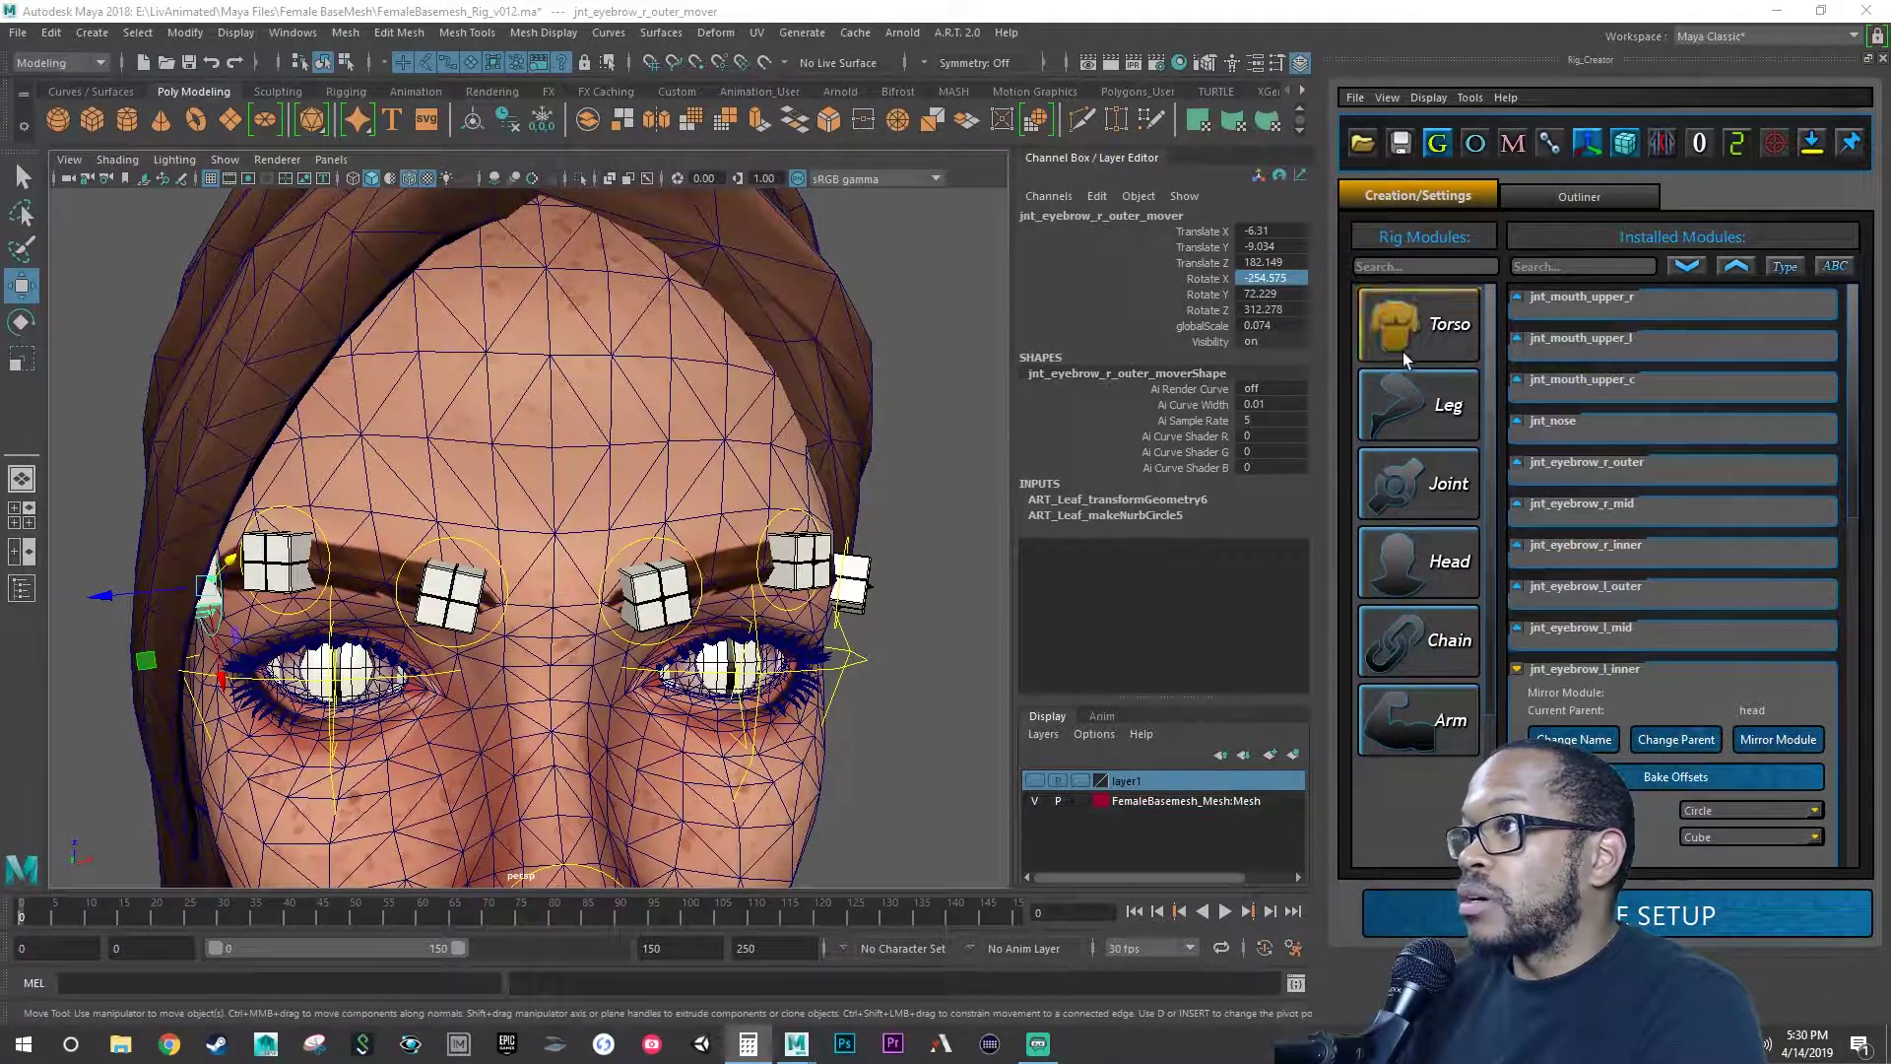
pyautogui.doubleClick(1290, 279)
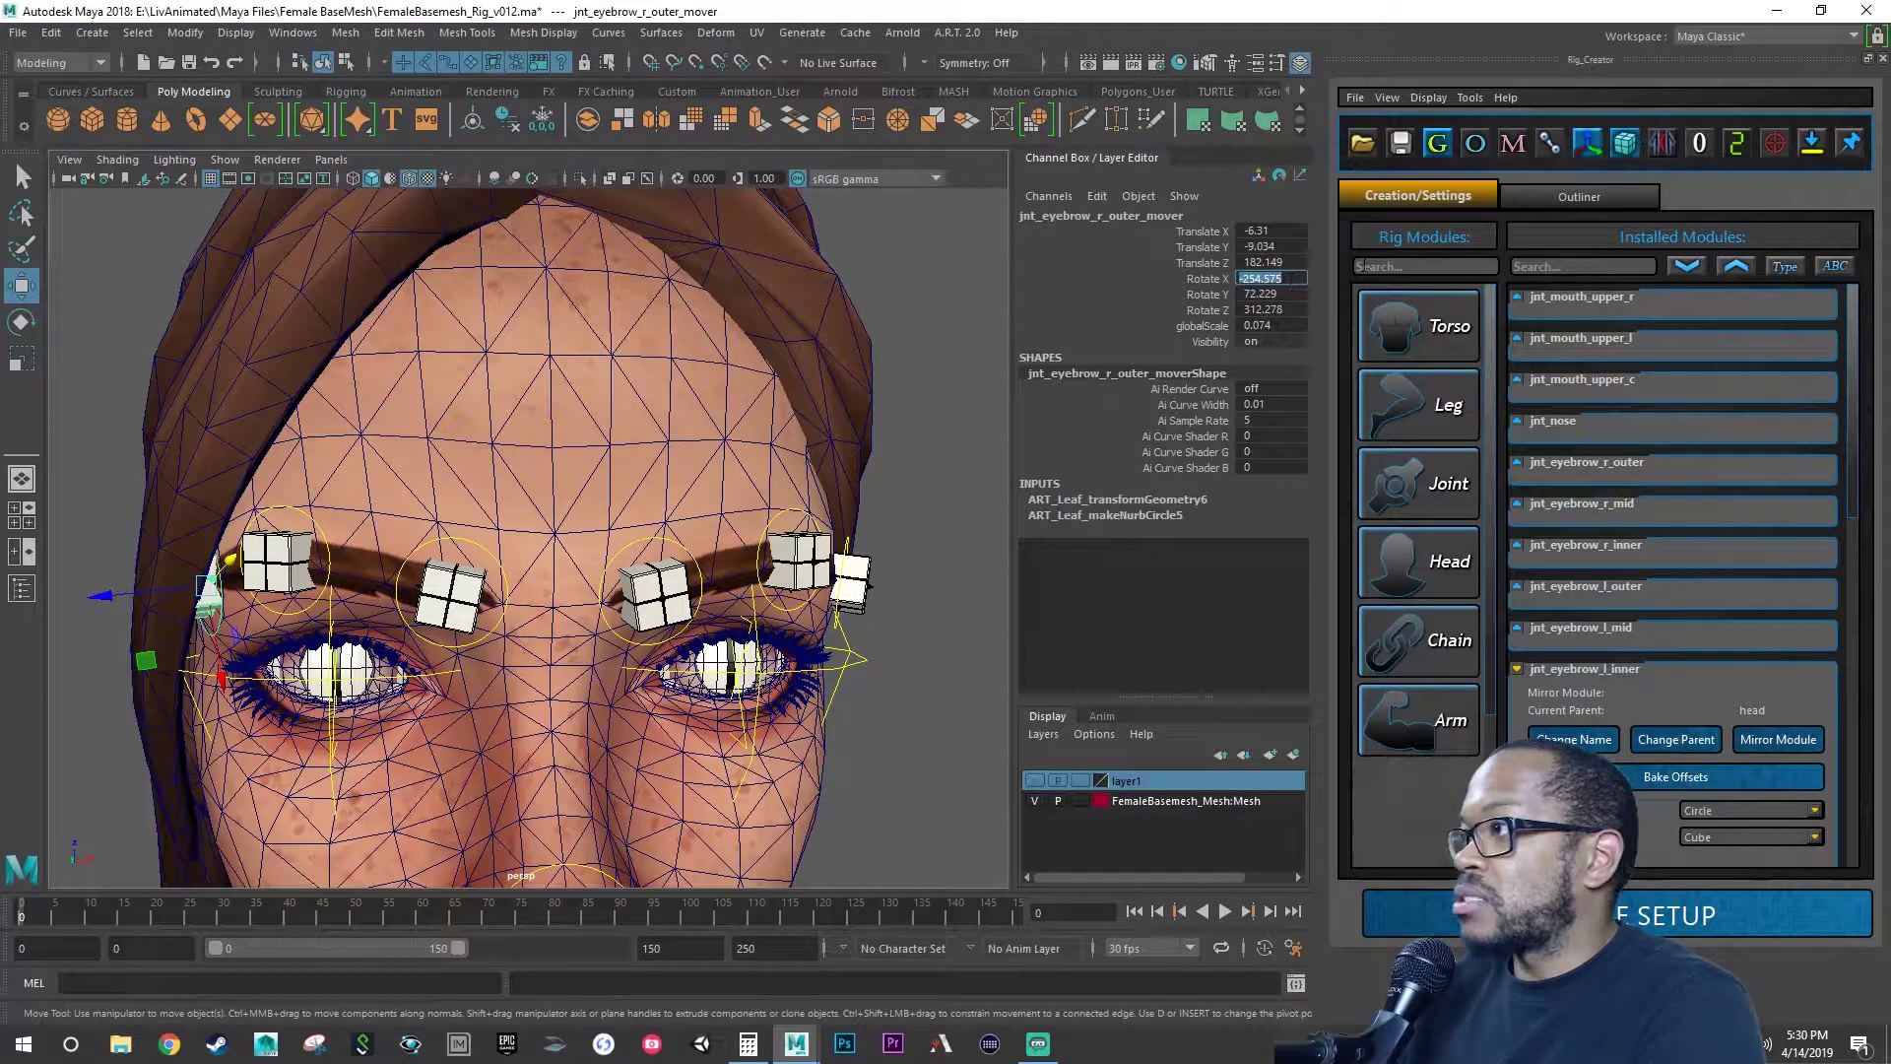
pyautogui.write('-74')
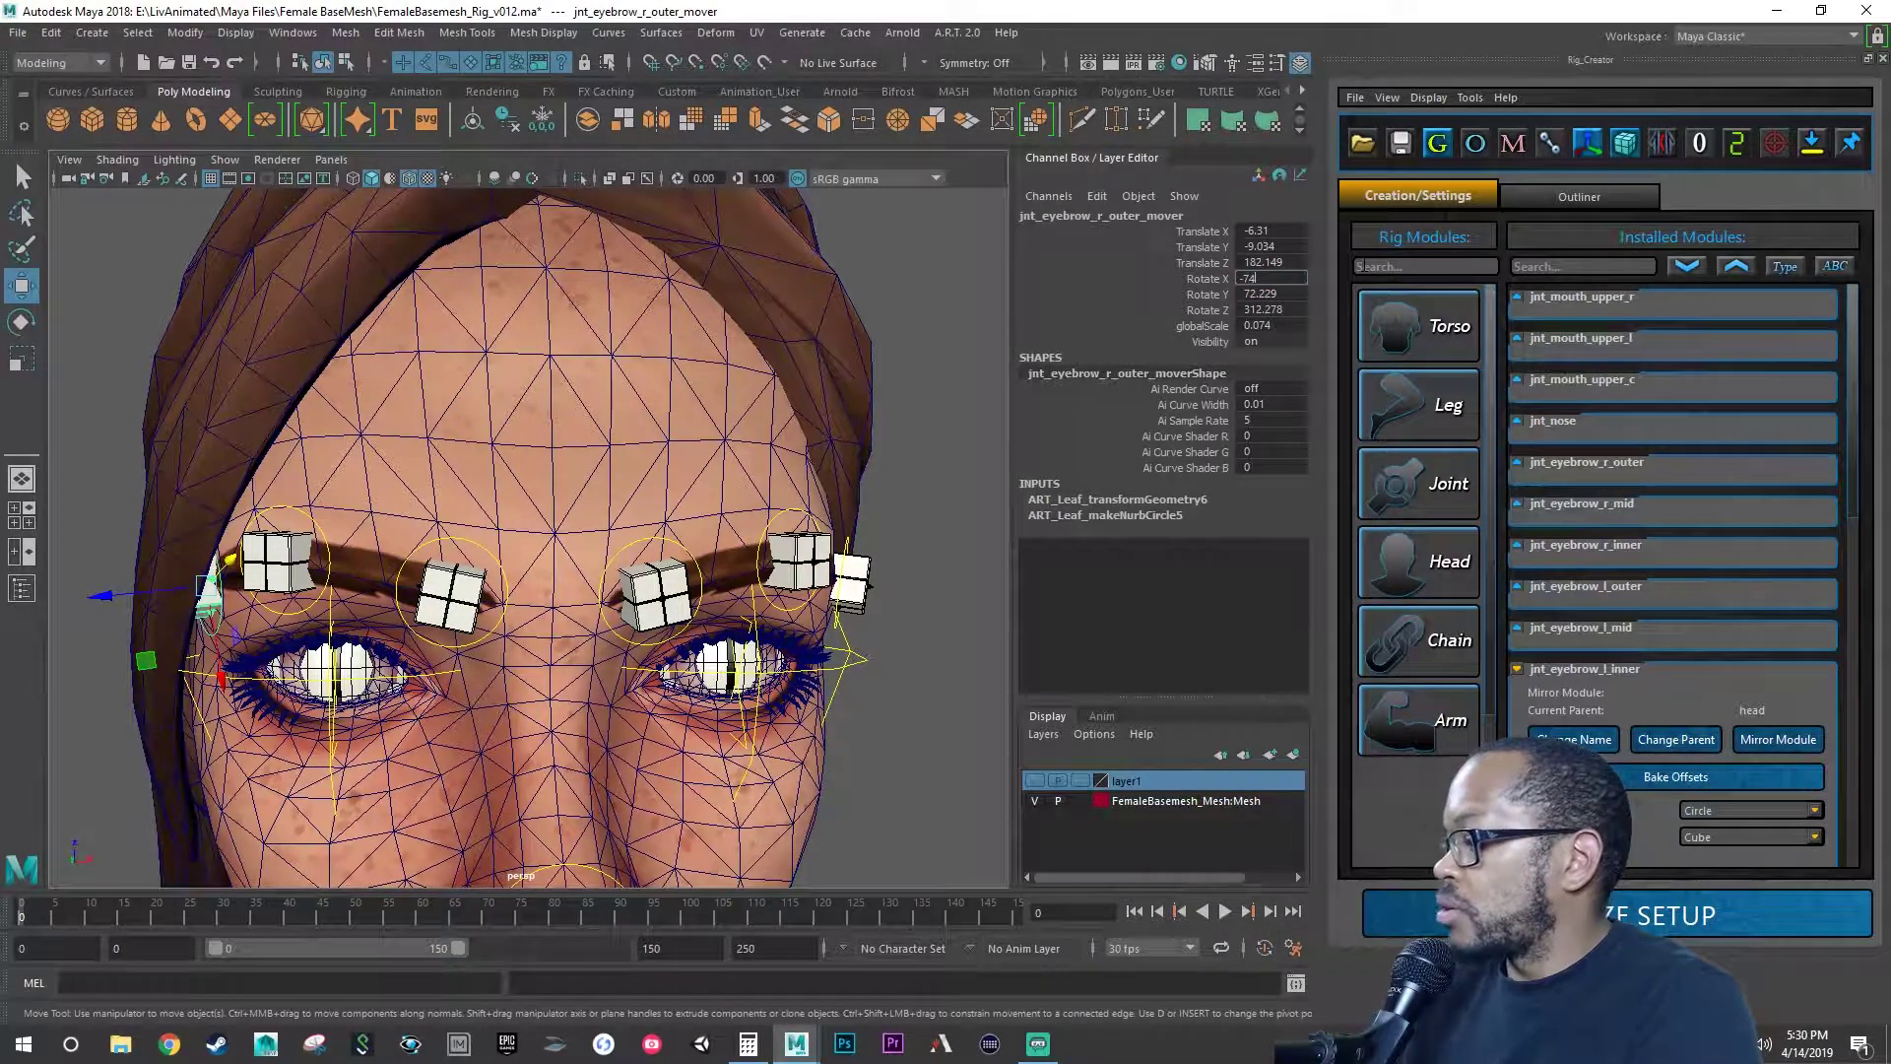
pyautogui.press('Return')
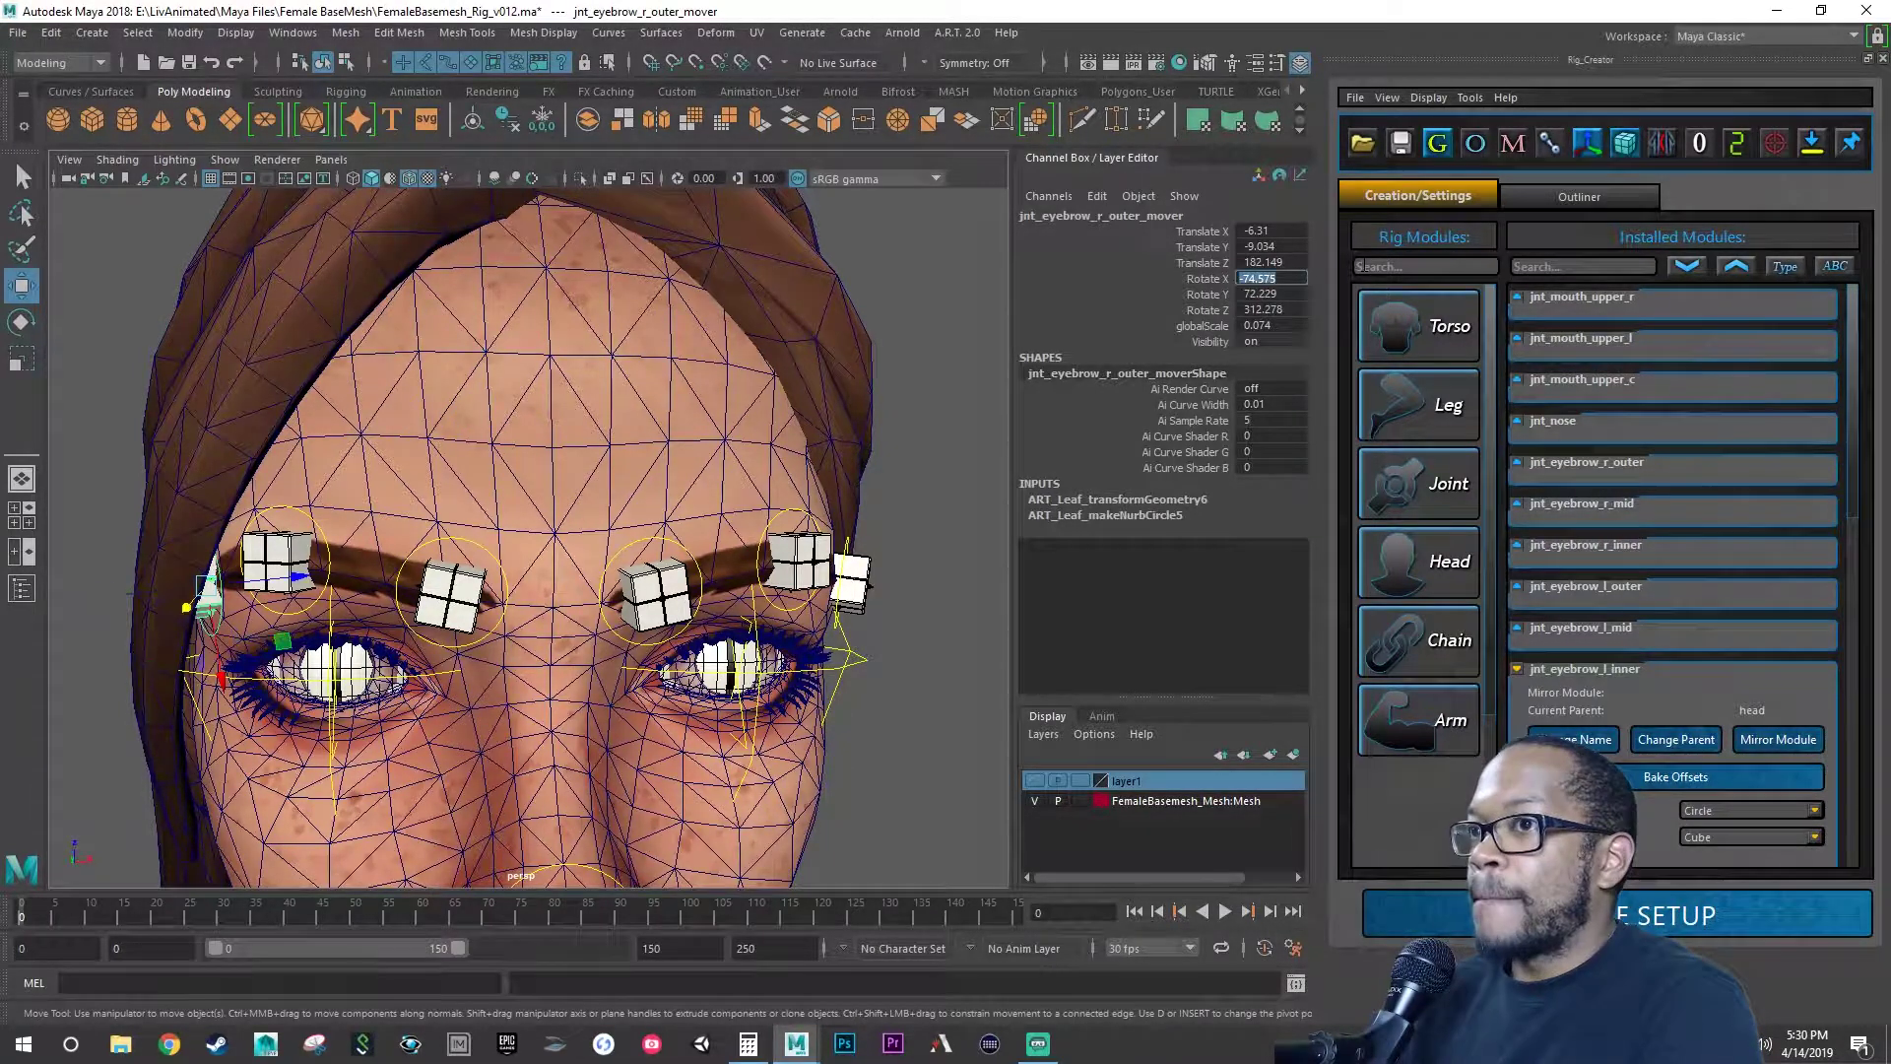
pyautogui.moveTo(673, 523)
pyautogui.keyDown('alt'); pyautogui.mouseDown()
pyautogui.moveTo(490, 520)
pyautogui.moveTo(688, 520)
pyautogui.mouseUp(); pyautogui.keyUp('alt')
pyautogui.scroll(-6, 687, 519)
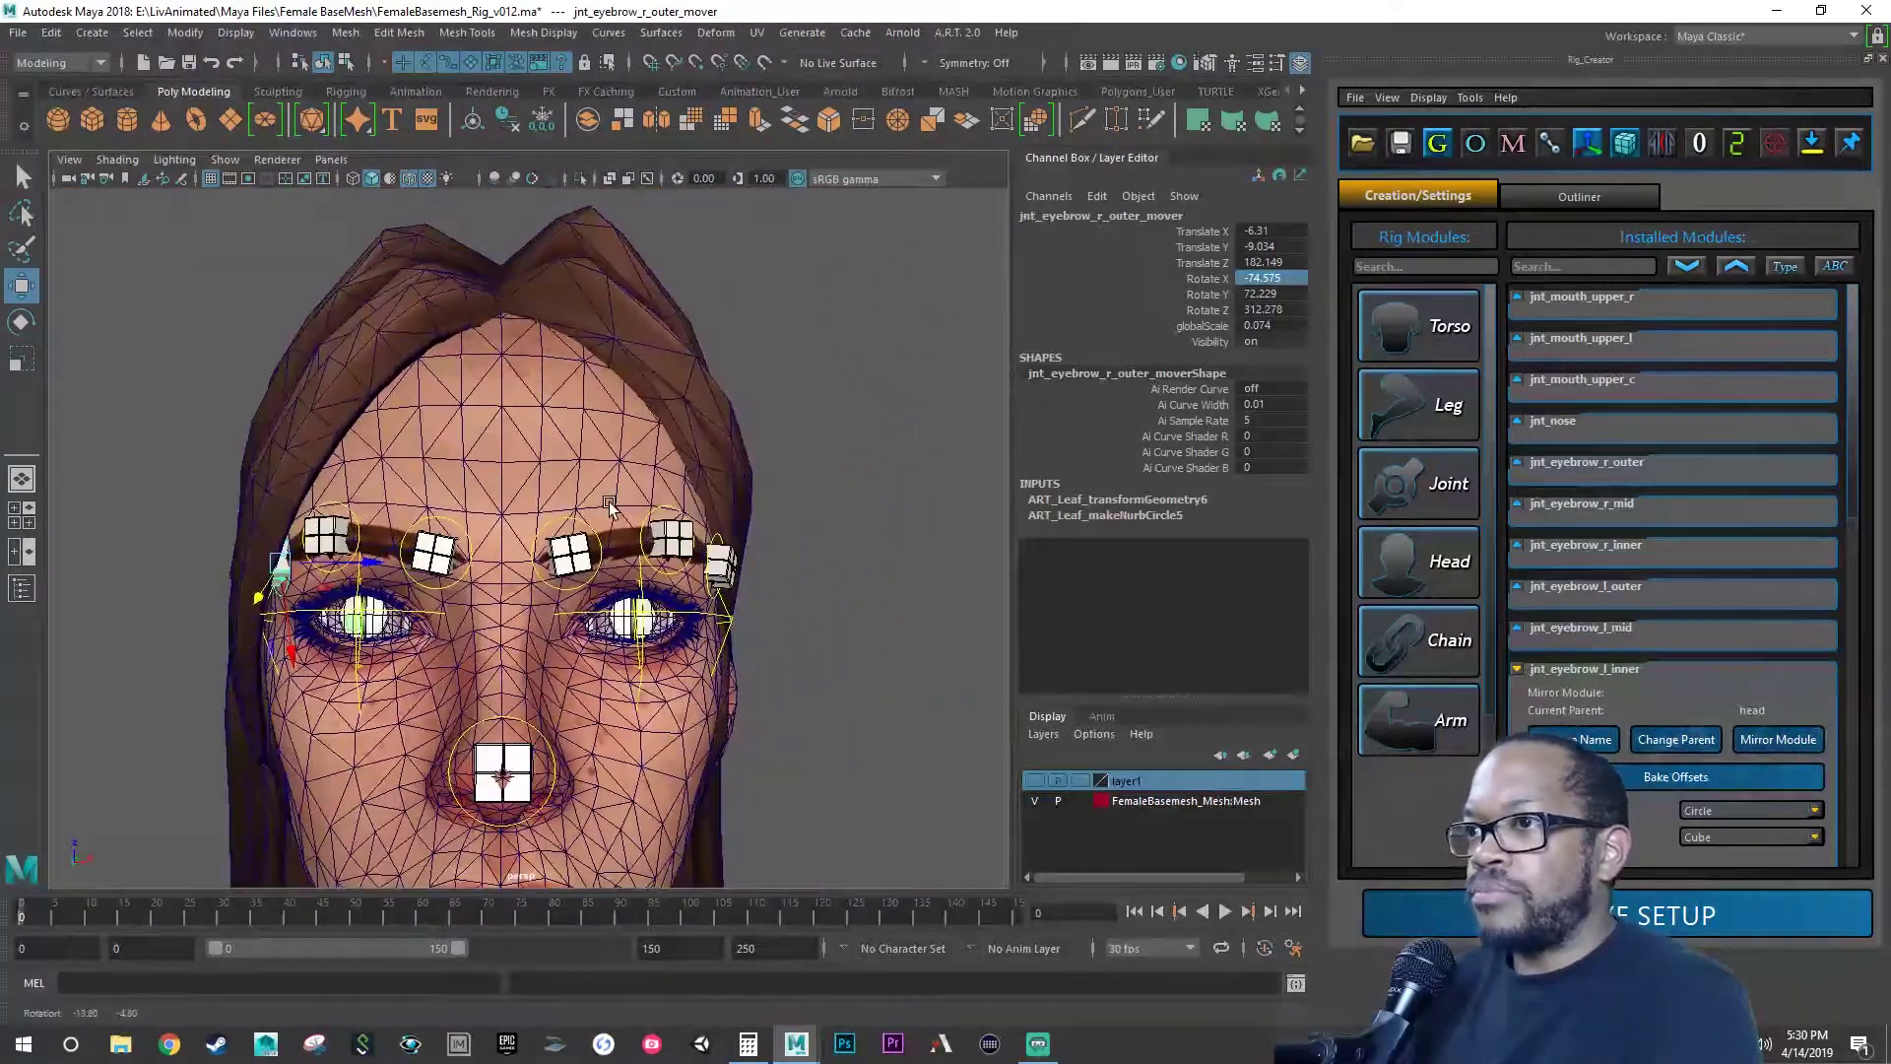
pyautogui.press('q')
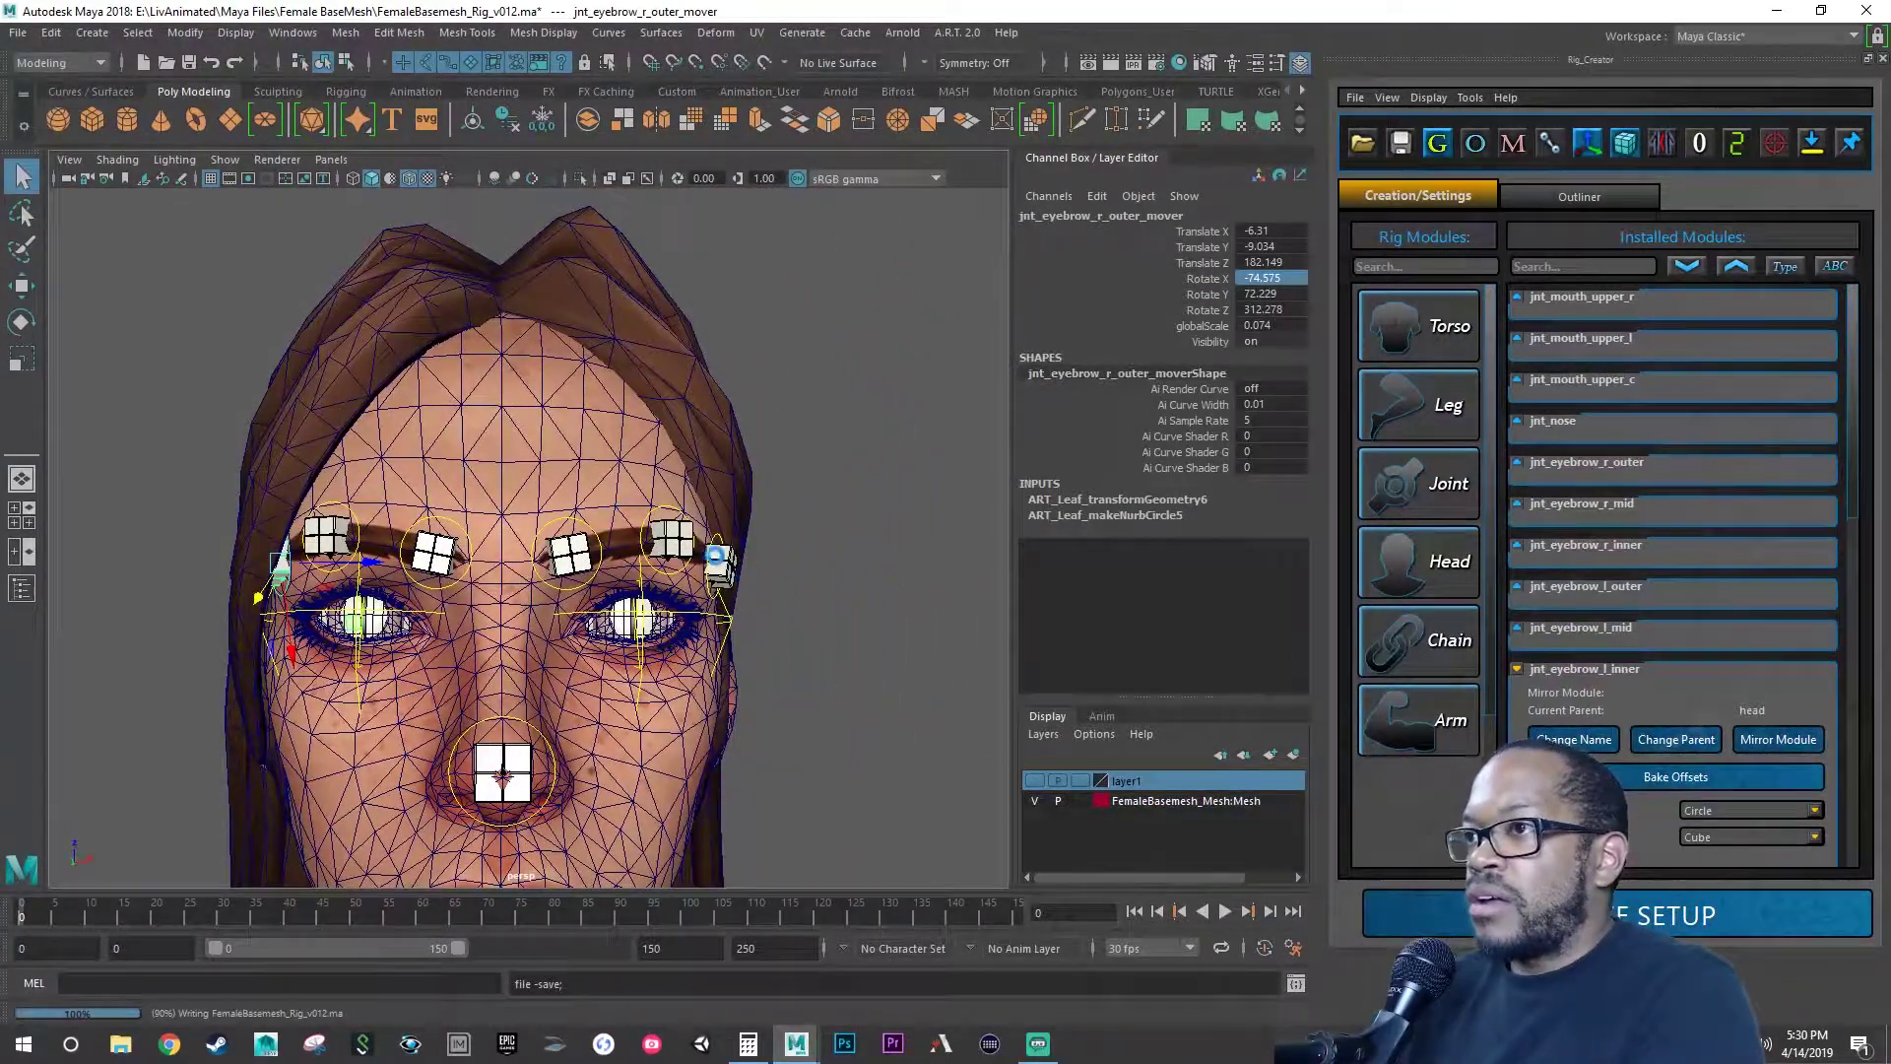
pyautogui.hotkey('ctrl', 's')
pyautogui.press('w')
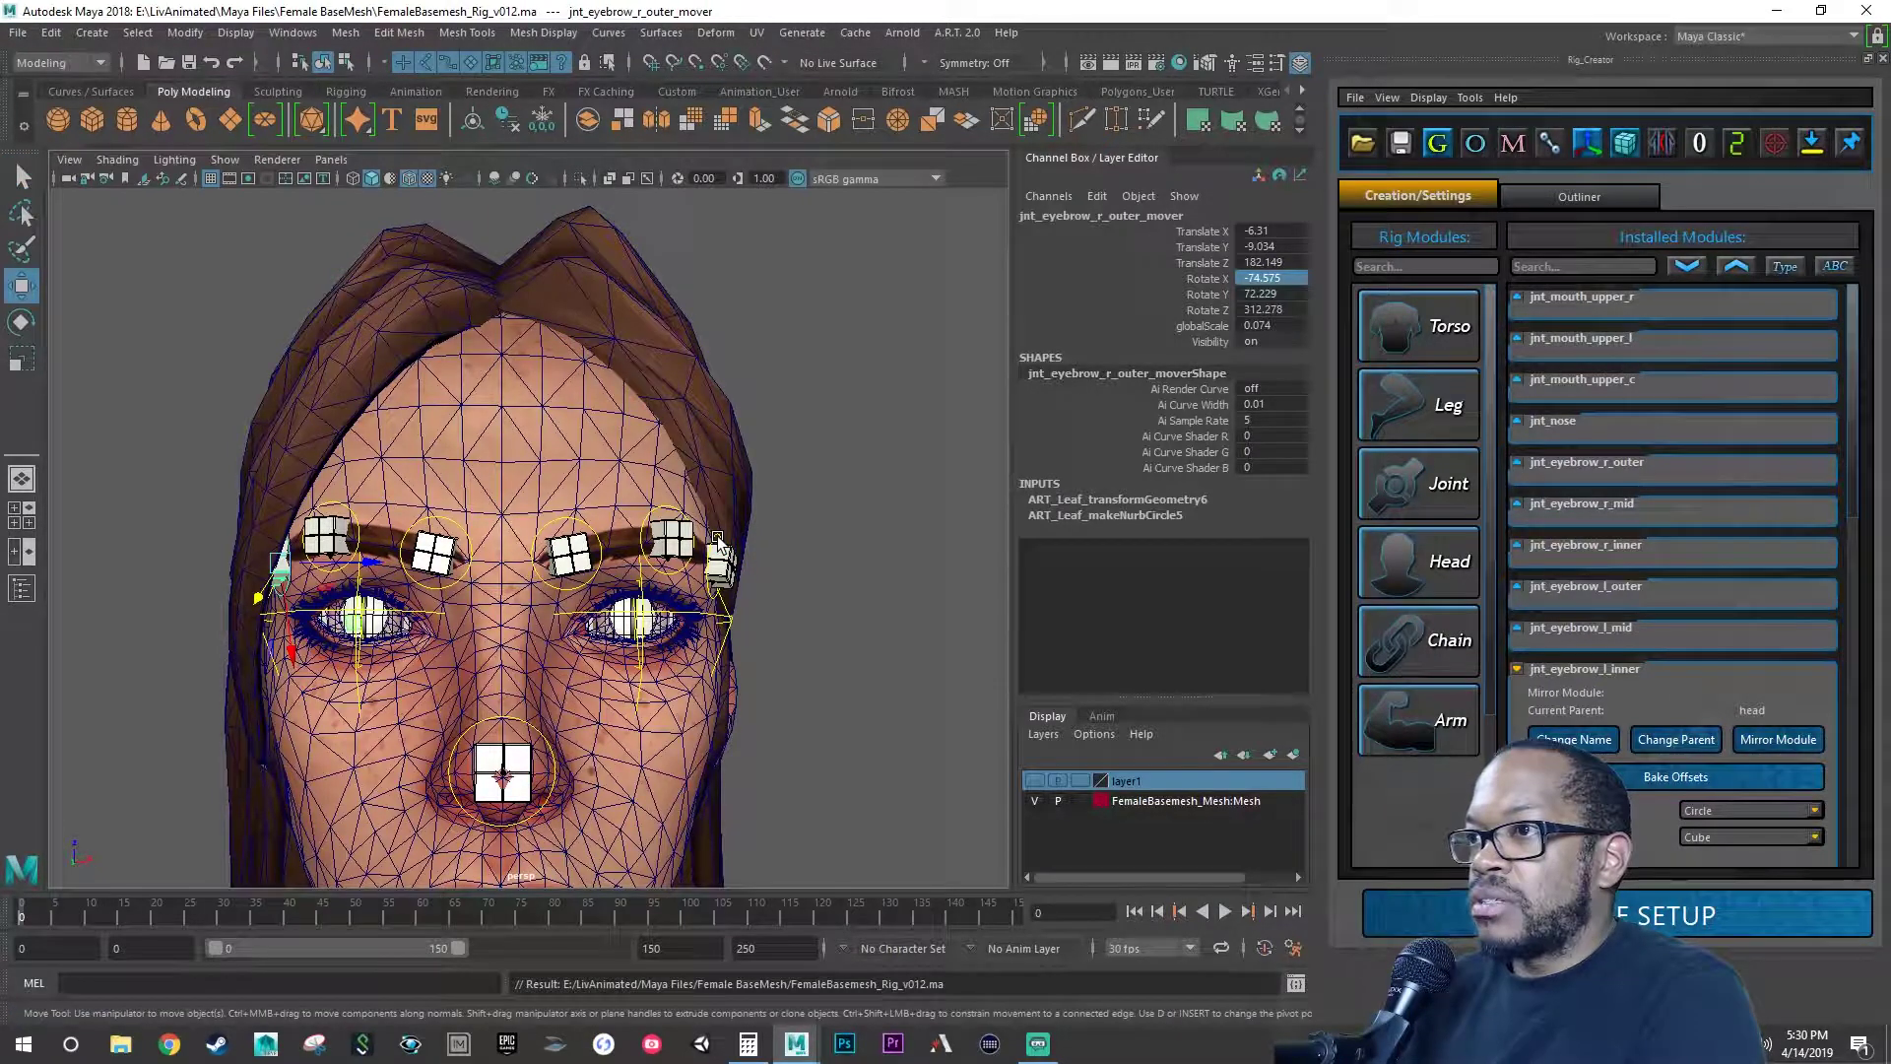
# - Test the mirroring of both outer-eyebrow movers by moving them together along their local axes, undoing each move
pyautogui.click(717, 536)
pyautogui.moveTo(701, 625); pyautogui.dragTo(719, 583)
pyautogui.hotkey('ctrl', 'z')
pyautogui.hotkey('ctrl', 'z')
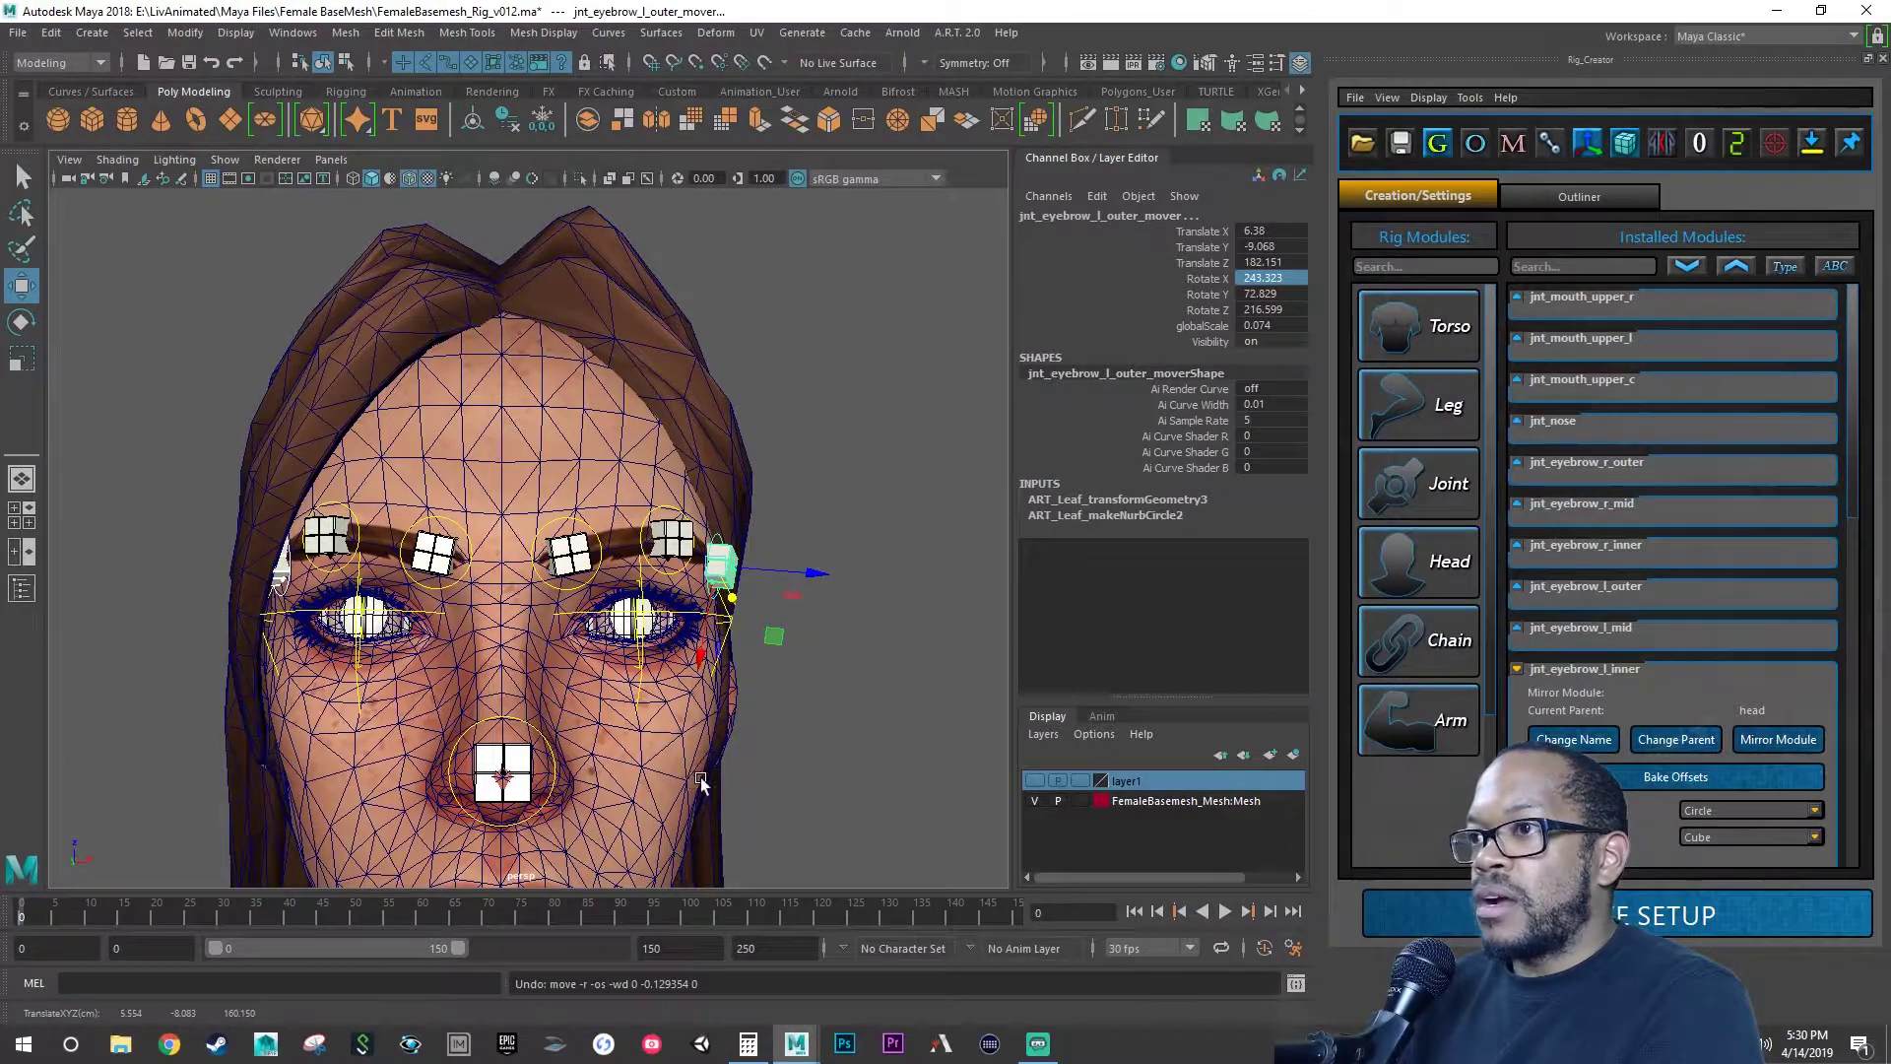
# - Save the rig scene under its current file name
pyautogui.keyDown('alt'); pyautogui.moveTo(700, 618); pyautogui.dragTo(689, 552, button='middle'); pyautogui.keyUp('alt')
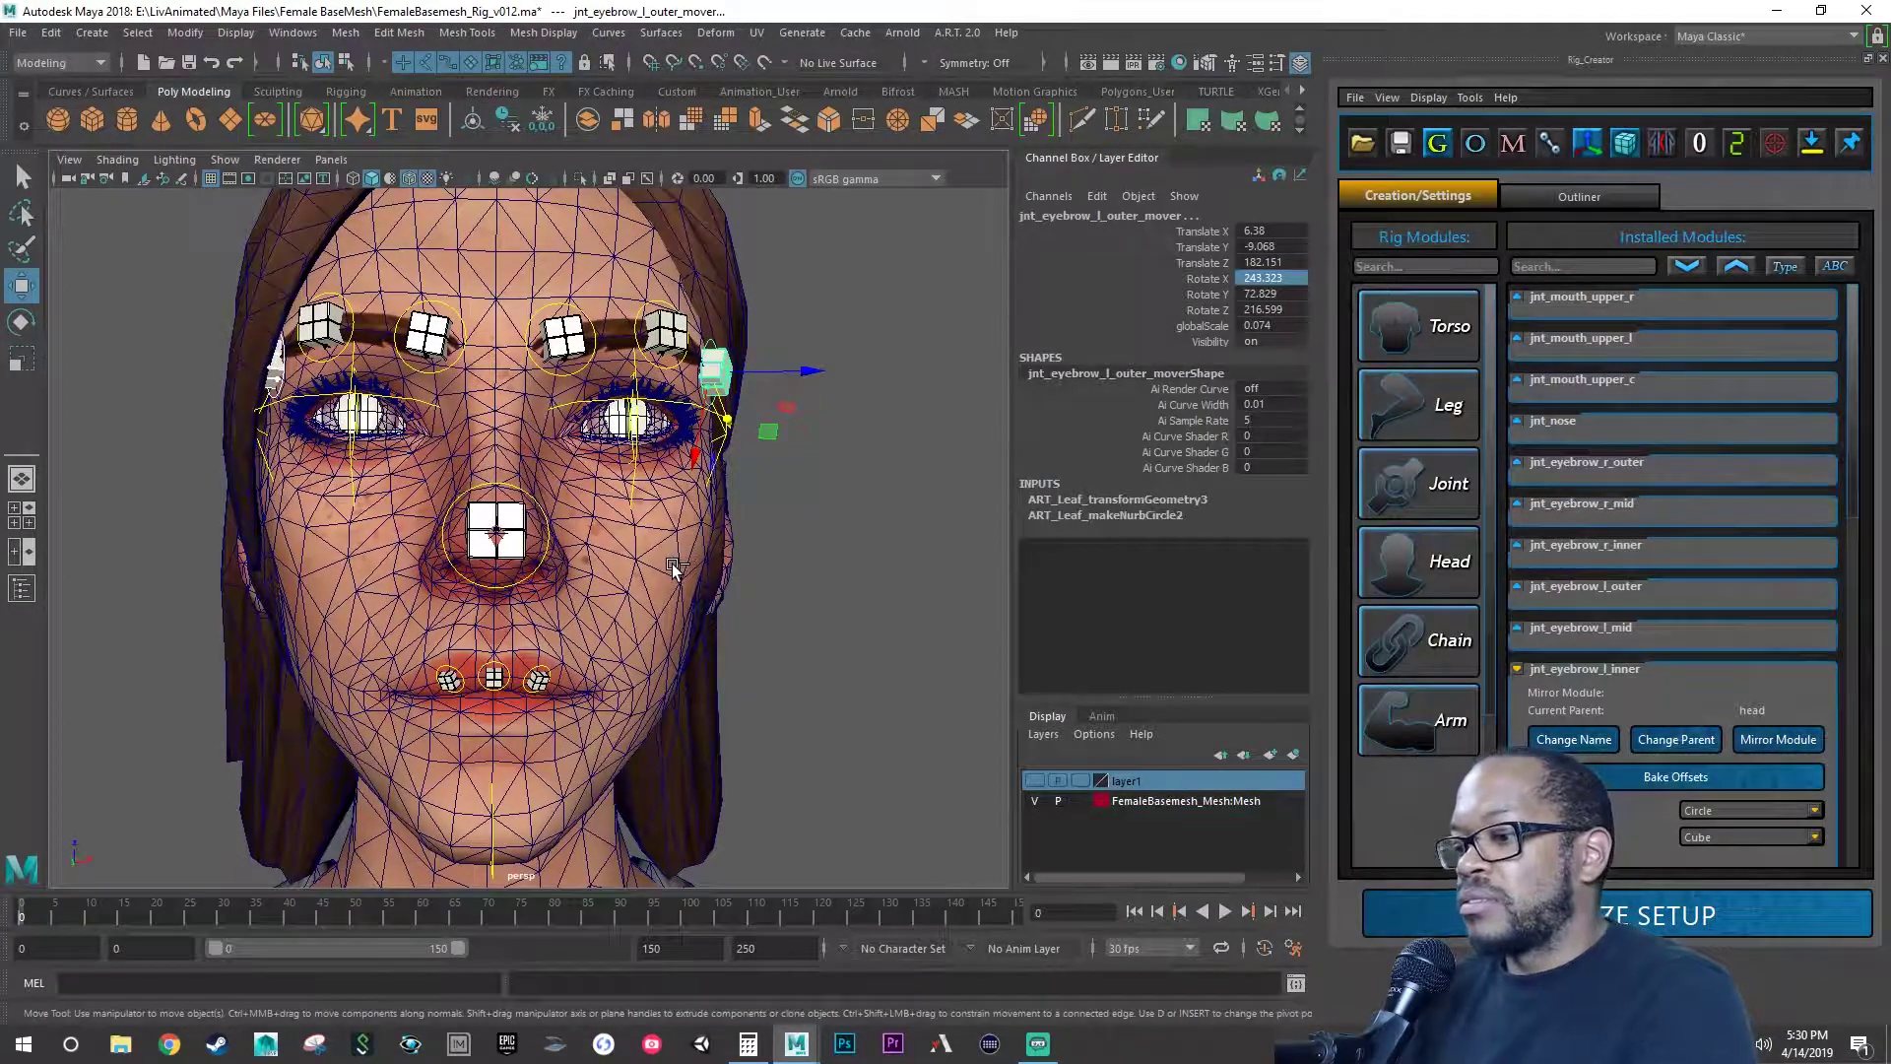
pyautogui.press('q')
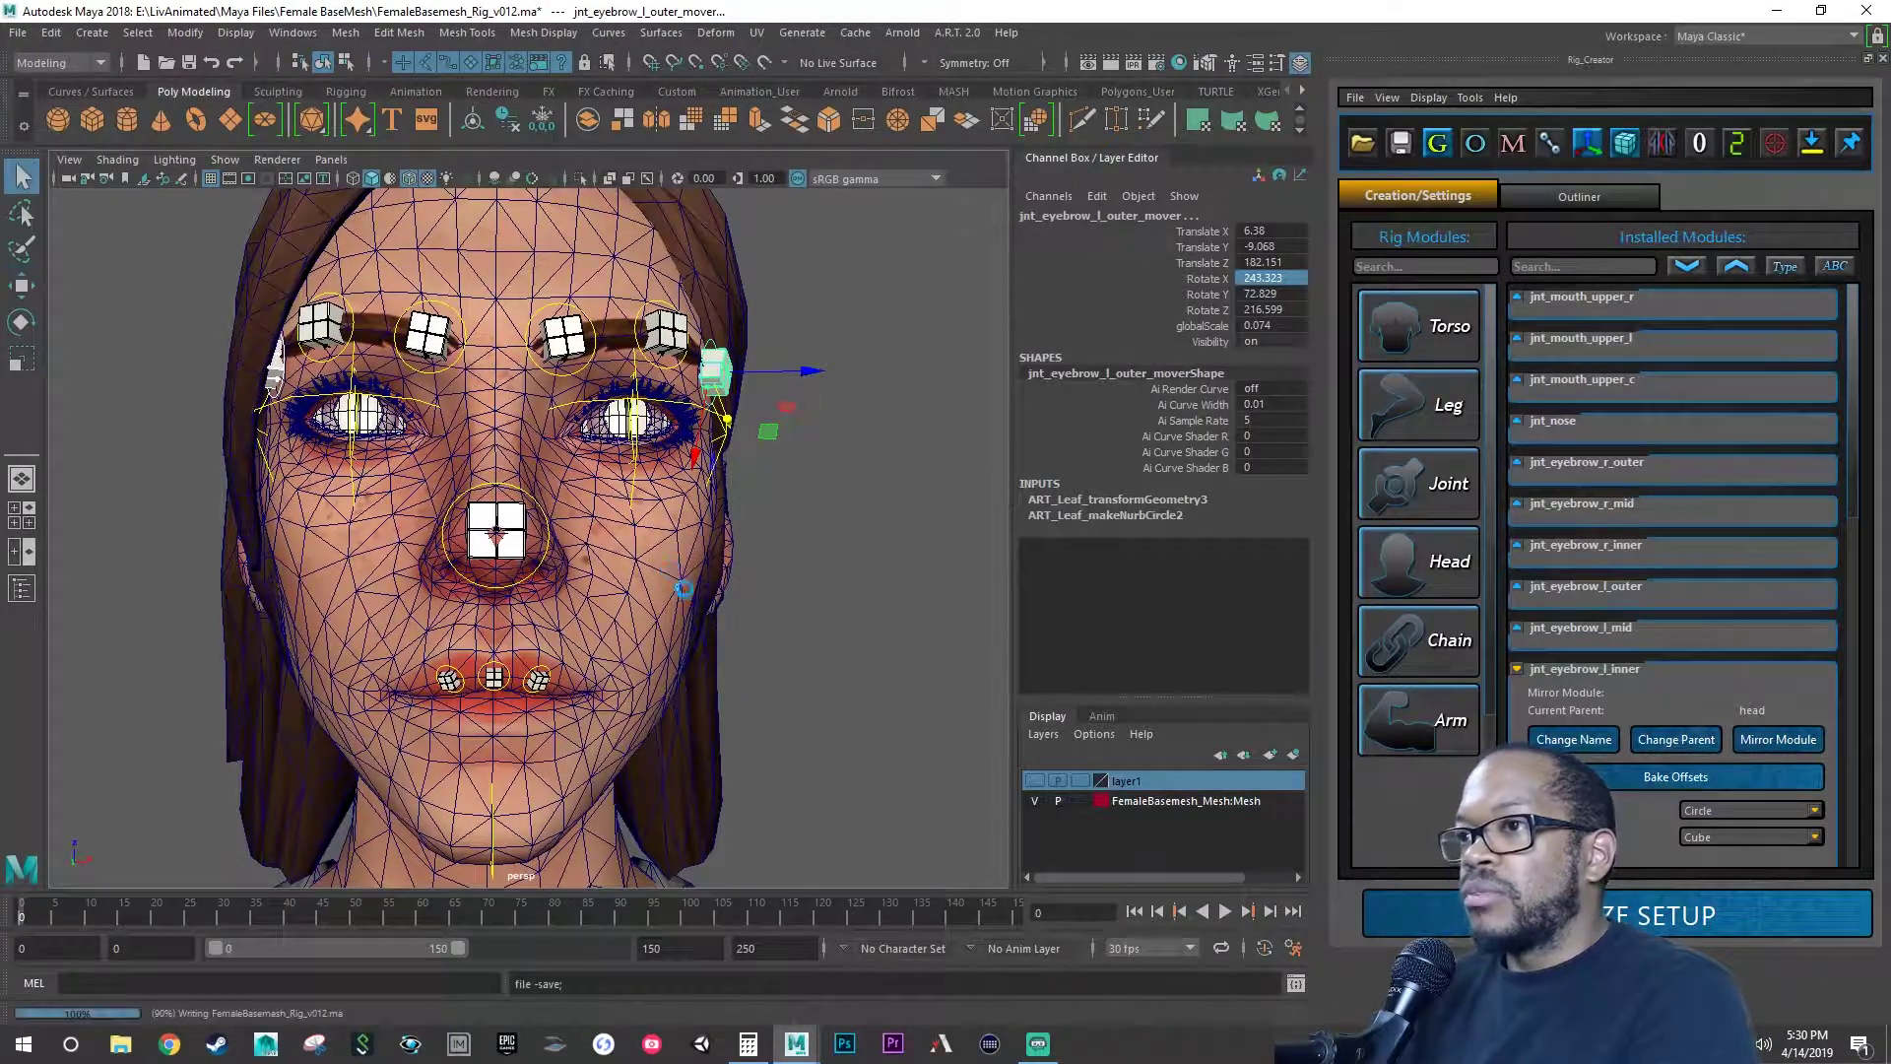
pyautogui.hotkey('ctrl', 's')
pyautogui.press('w')
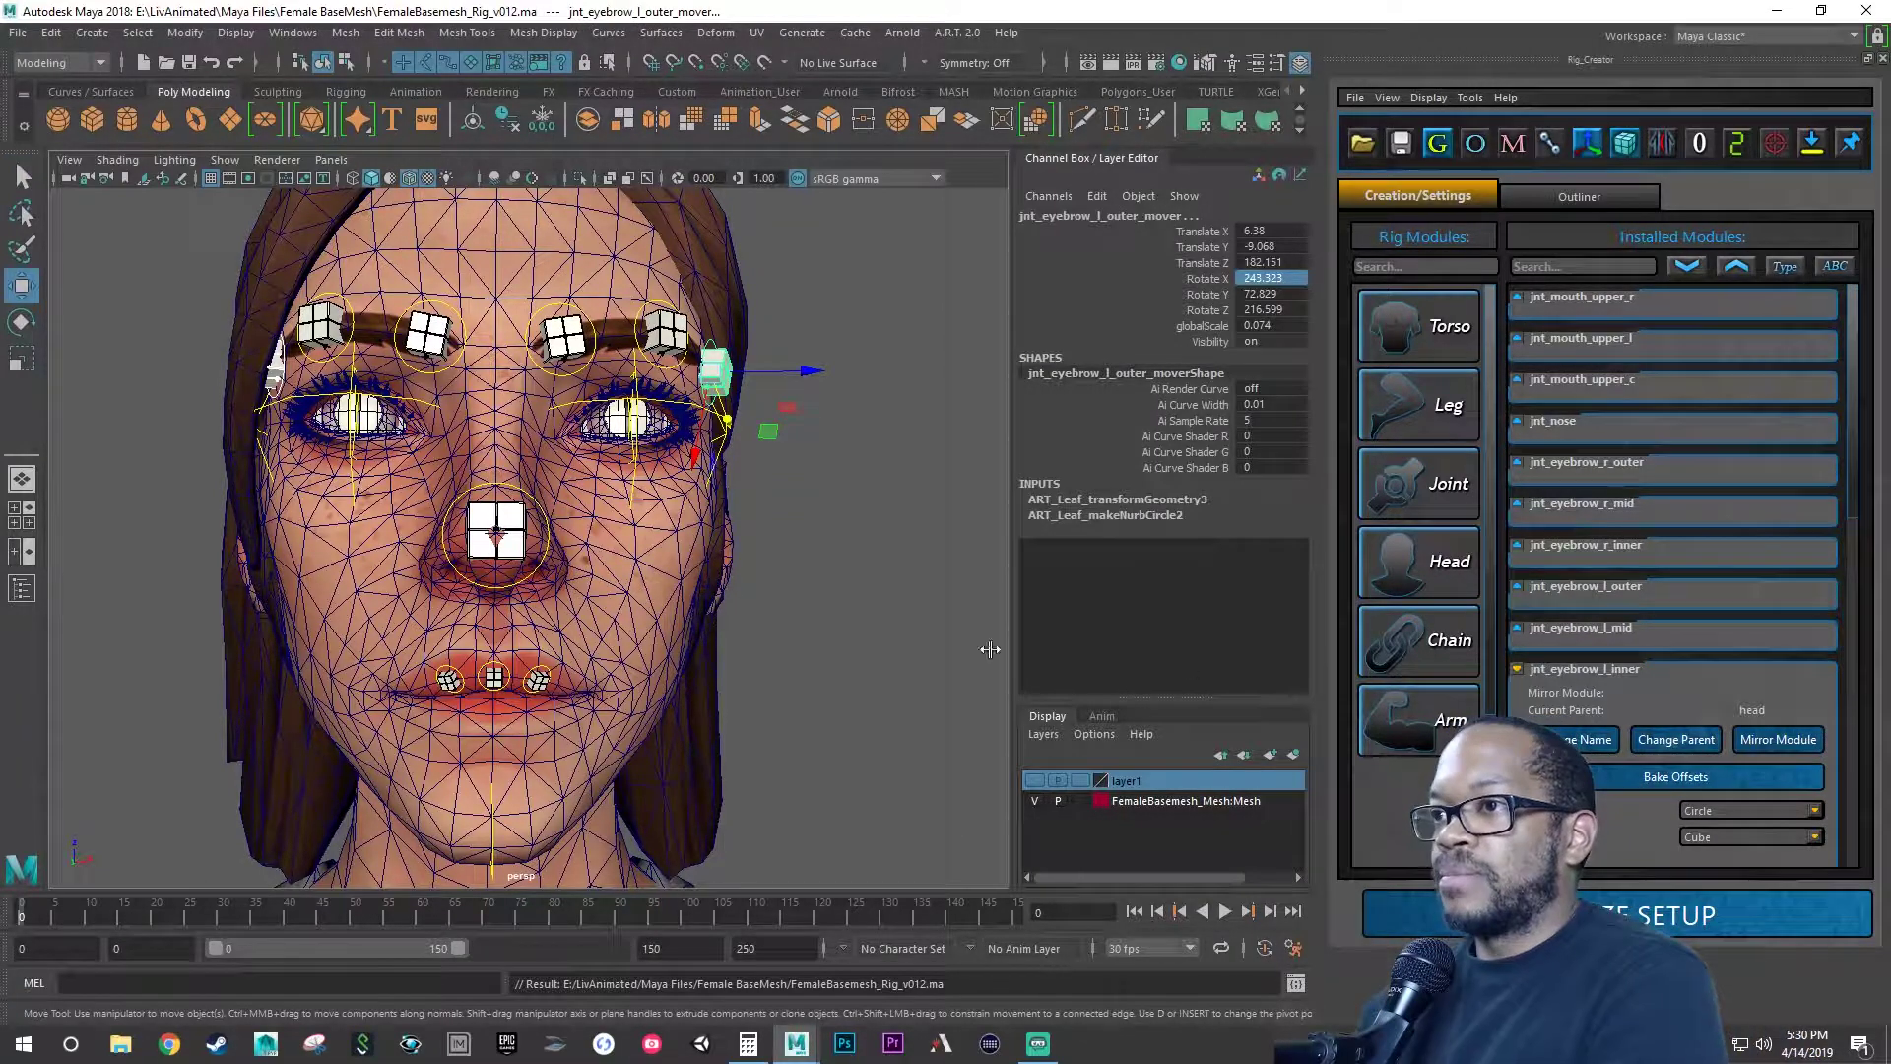
# - Try moving the left upper-lip mover along its local X axis and undo the move
pyautogui.keyDown('alt'); pyautogui.moveTo(550, 677); pyautogui.dragTo(621, 630, button='right'); pyautogui.keyUp('alt')
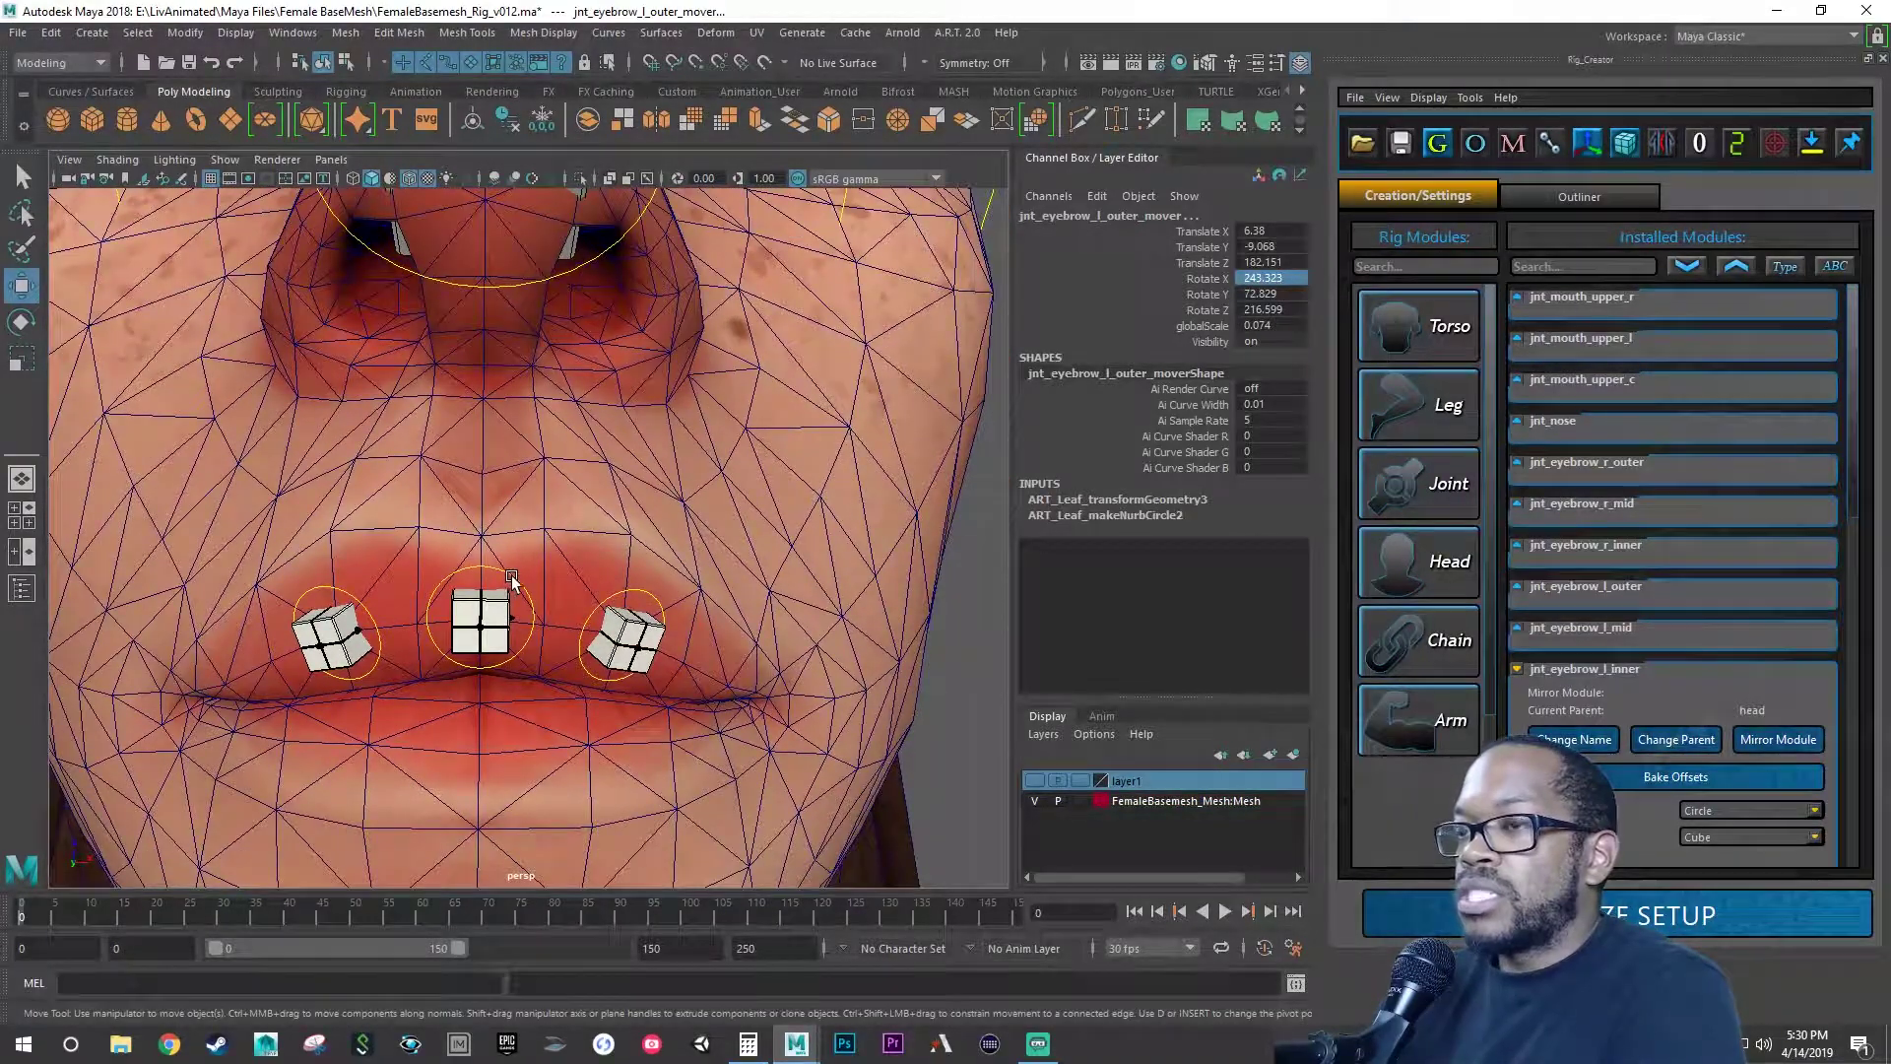
pyautogui.click(634, 594)
pyautogui.moveTo(617, 690); pyautogui.dragTo(610, 680)
pyautogui.hotkey('ctrl', 'z')
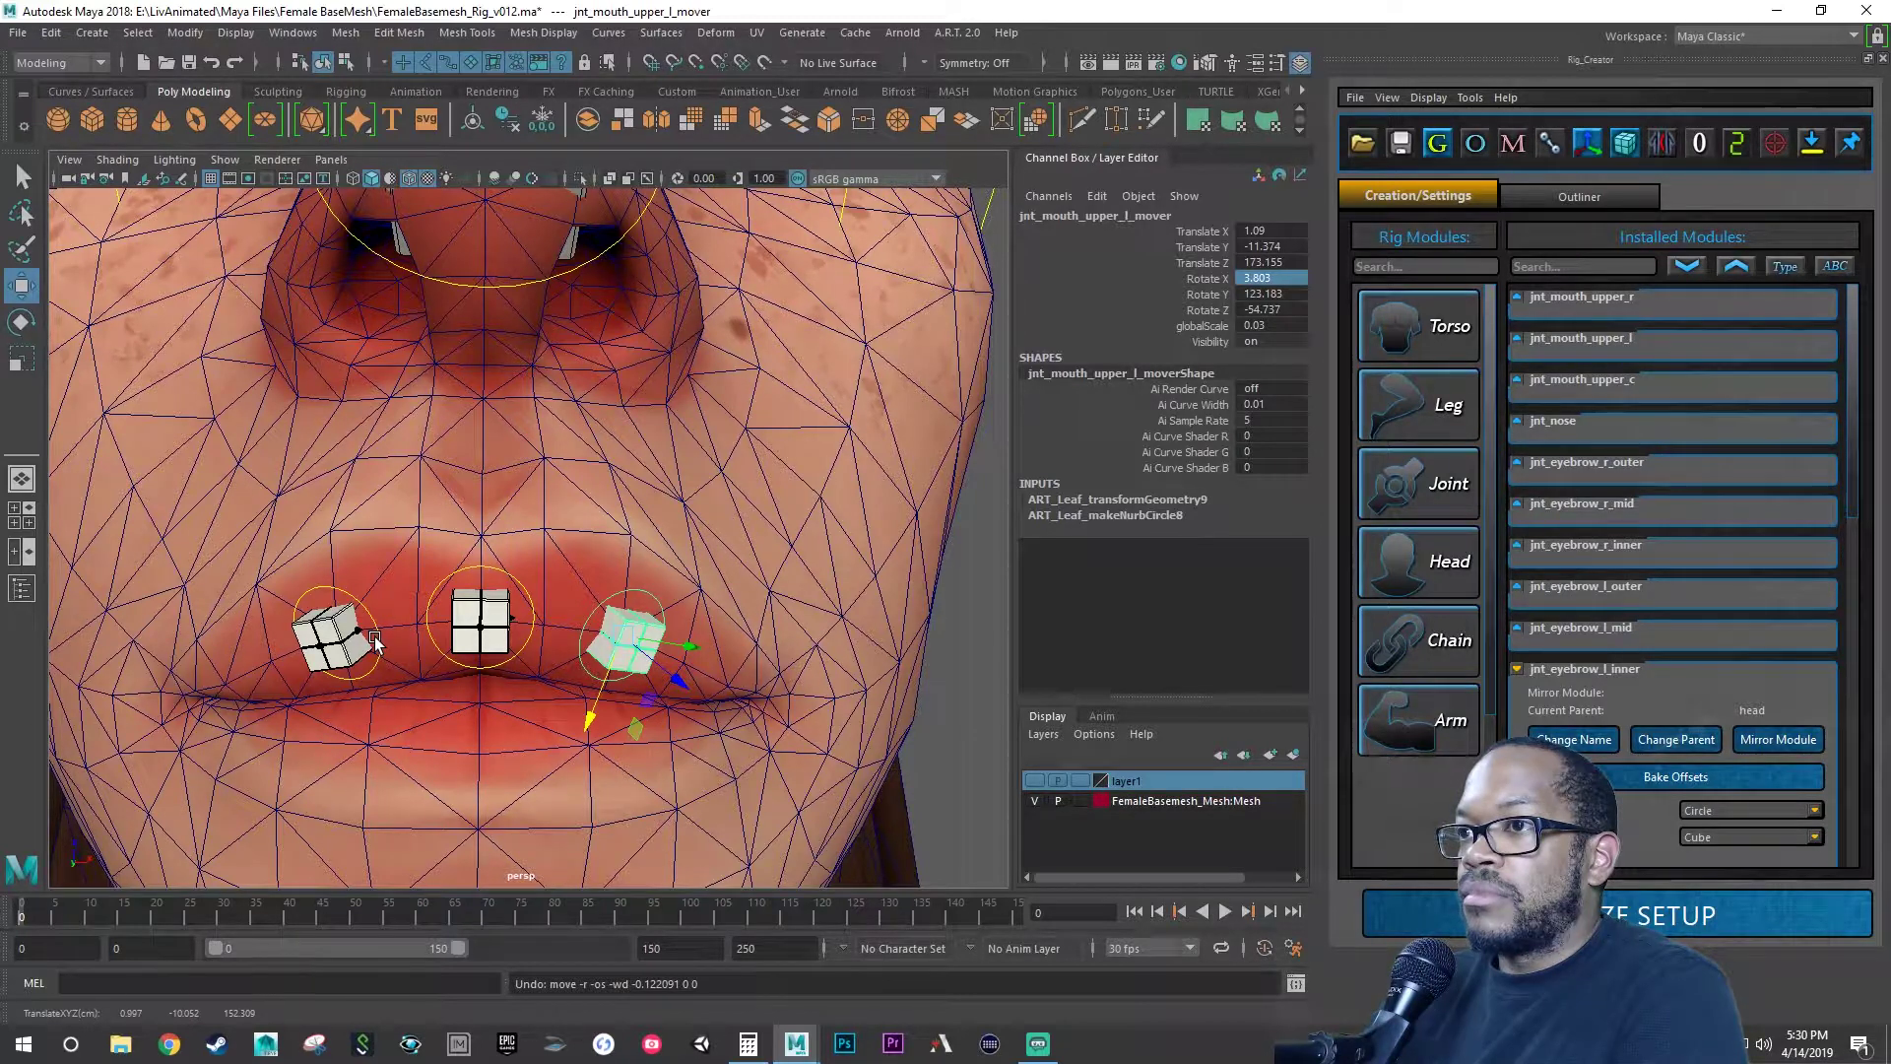
# - Set the right upper-lip mover's Rotate X to 175.264
pyautogui.click(378, 639)
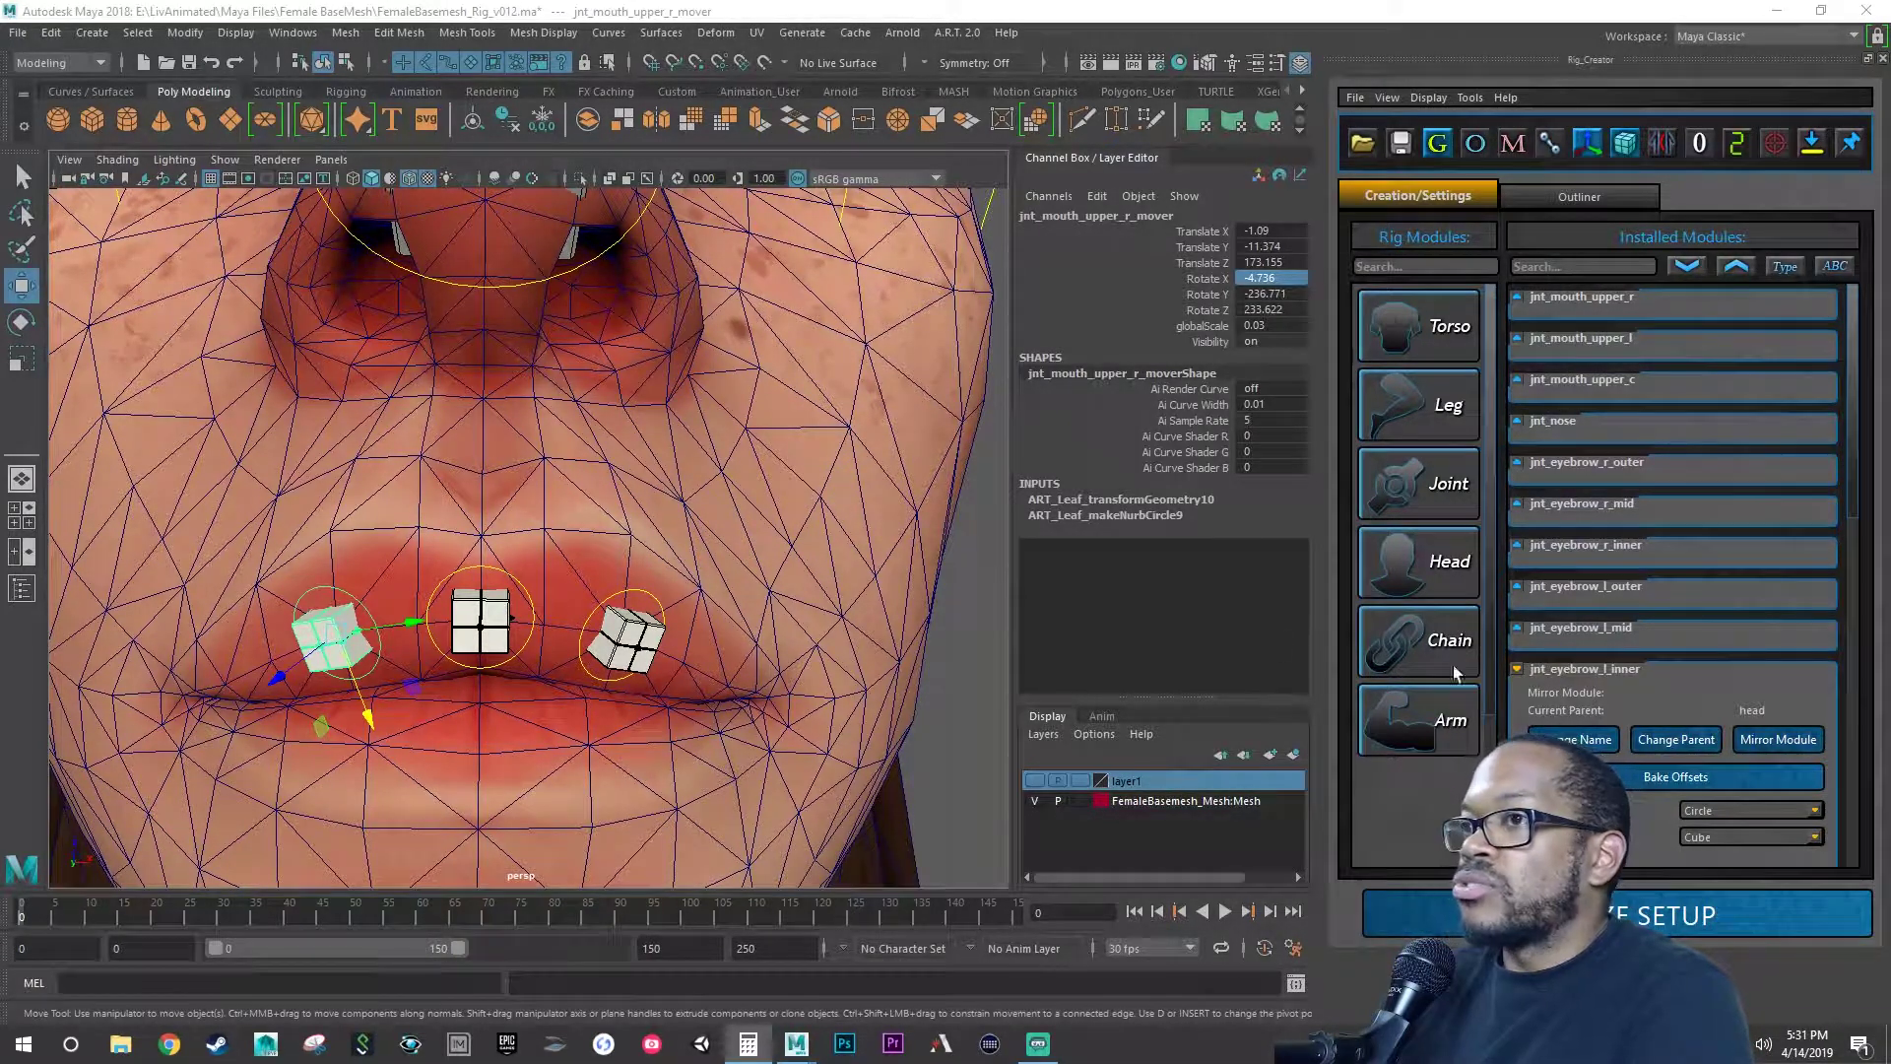
pyautogui.click(1270, 279)
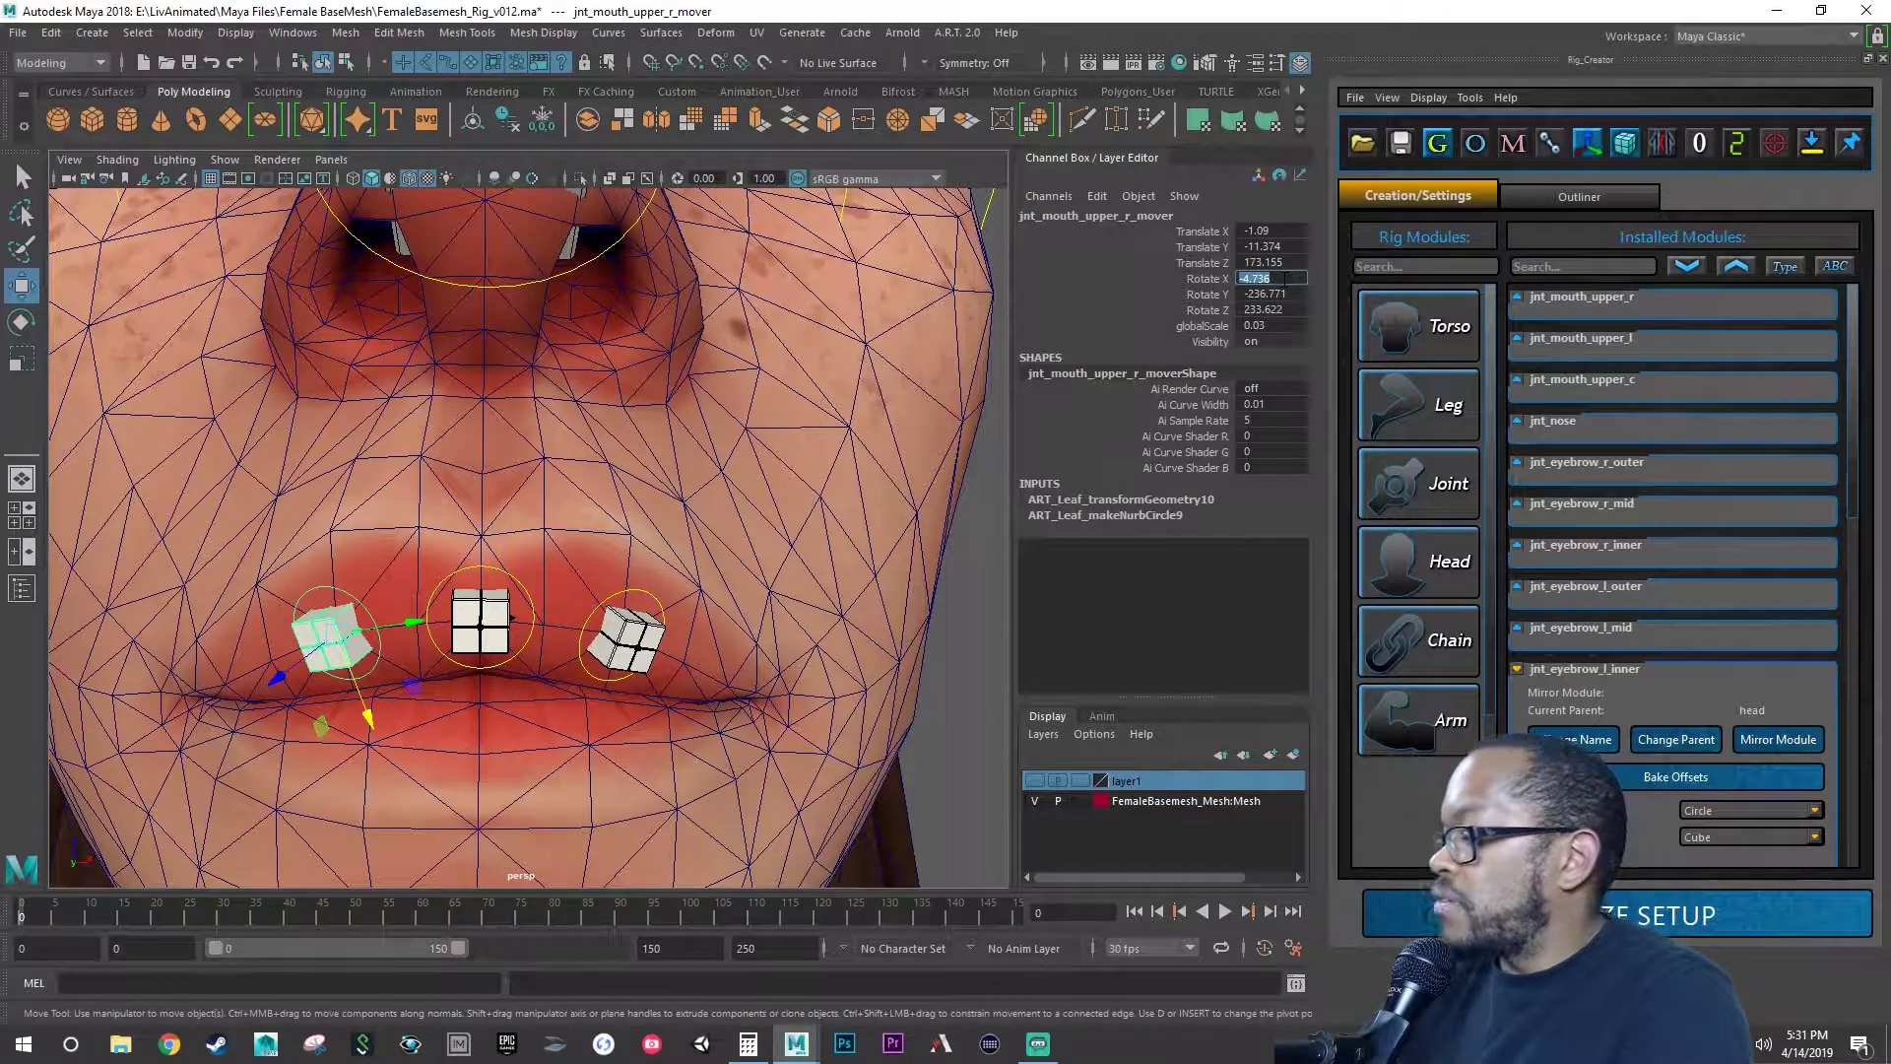
pyautogui.write('175.264')
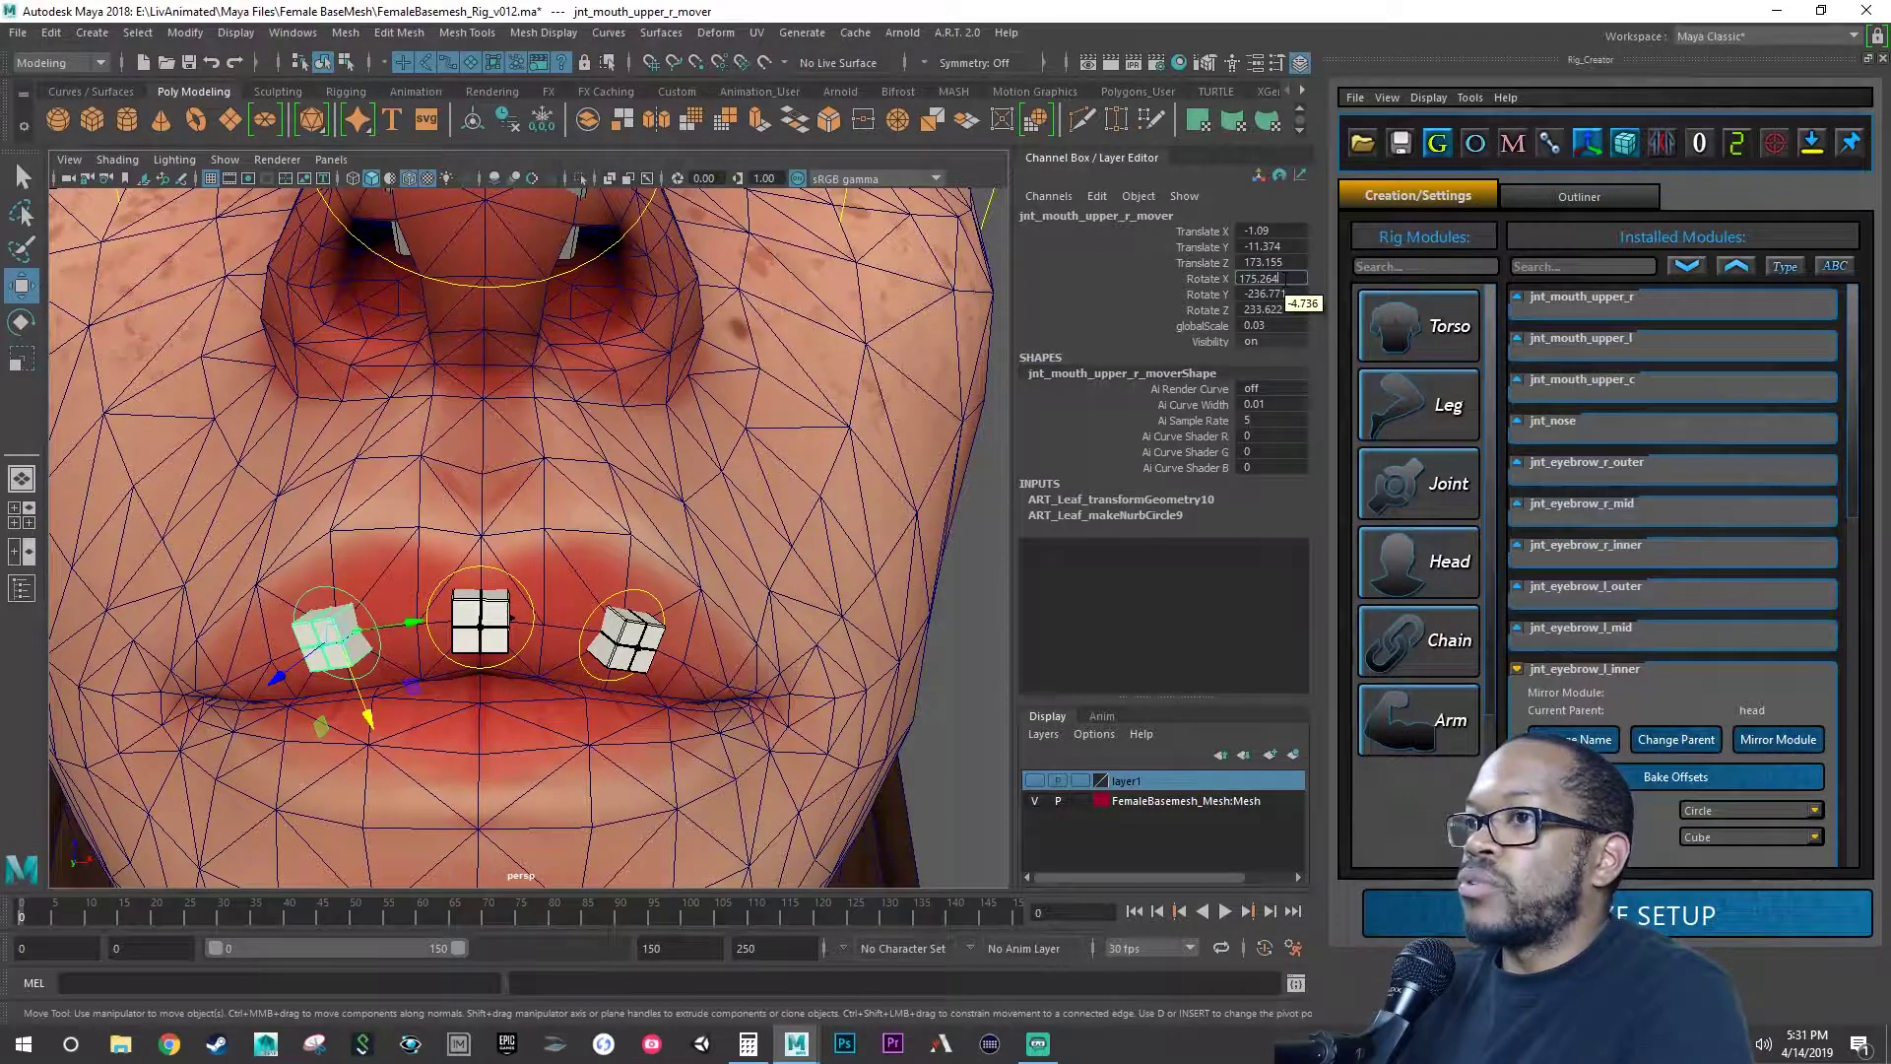
pyautogui.press('Return')
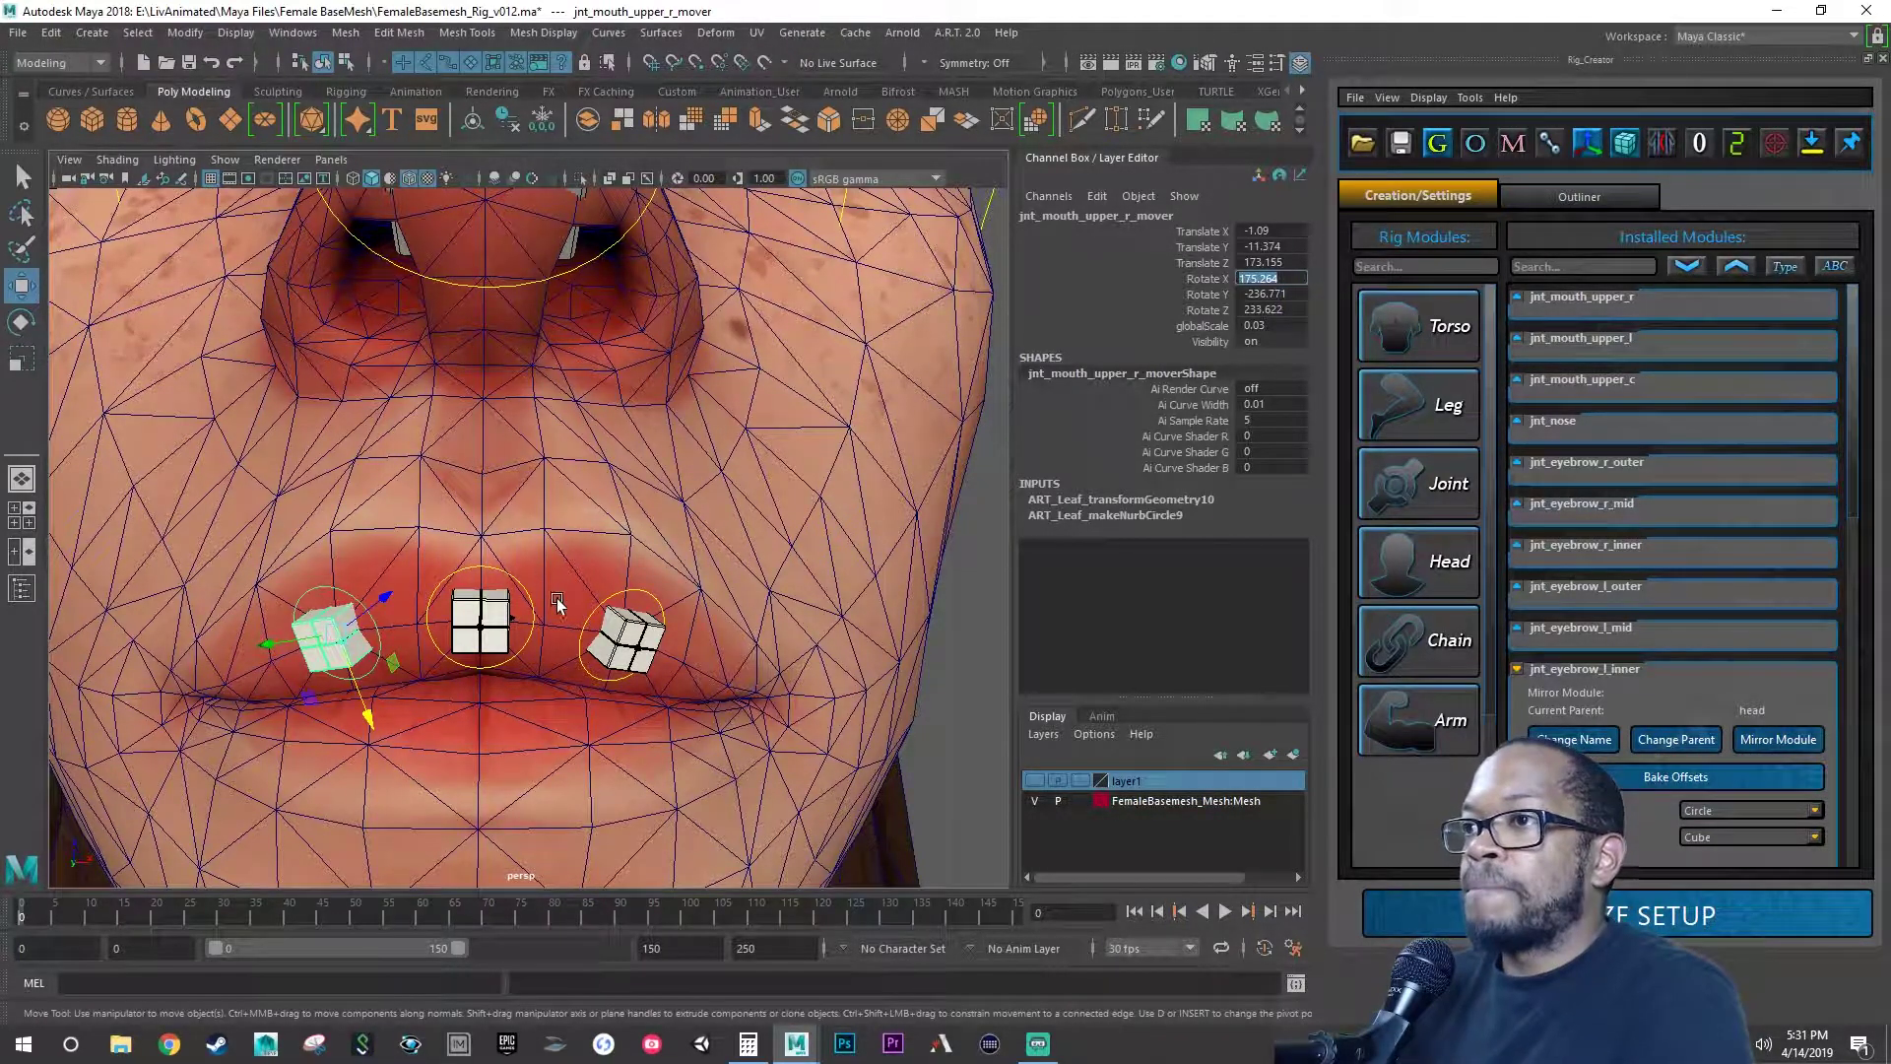
# - Test the mirroring of the left and right upper-lip movers by moving them together along their local axes, undoing each move
pyautogui.click(604, 608)
pyautogui.moveTo(604, 608); pyautogui.dragTo(598, 667)
pyautogui.moveTo(607, 631); pyautogui.dragTo(683, 638)
pyautogui.scroll(-1, 696, 642)
pyautogui.hotkey('ctrl', 'z')
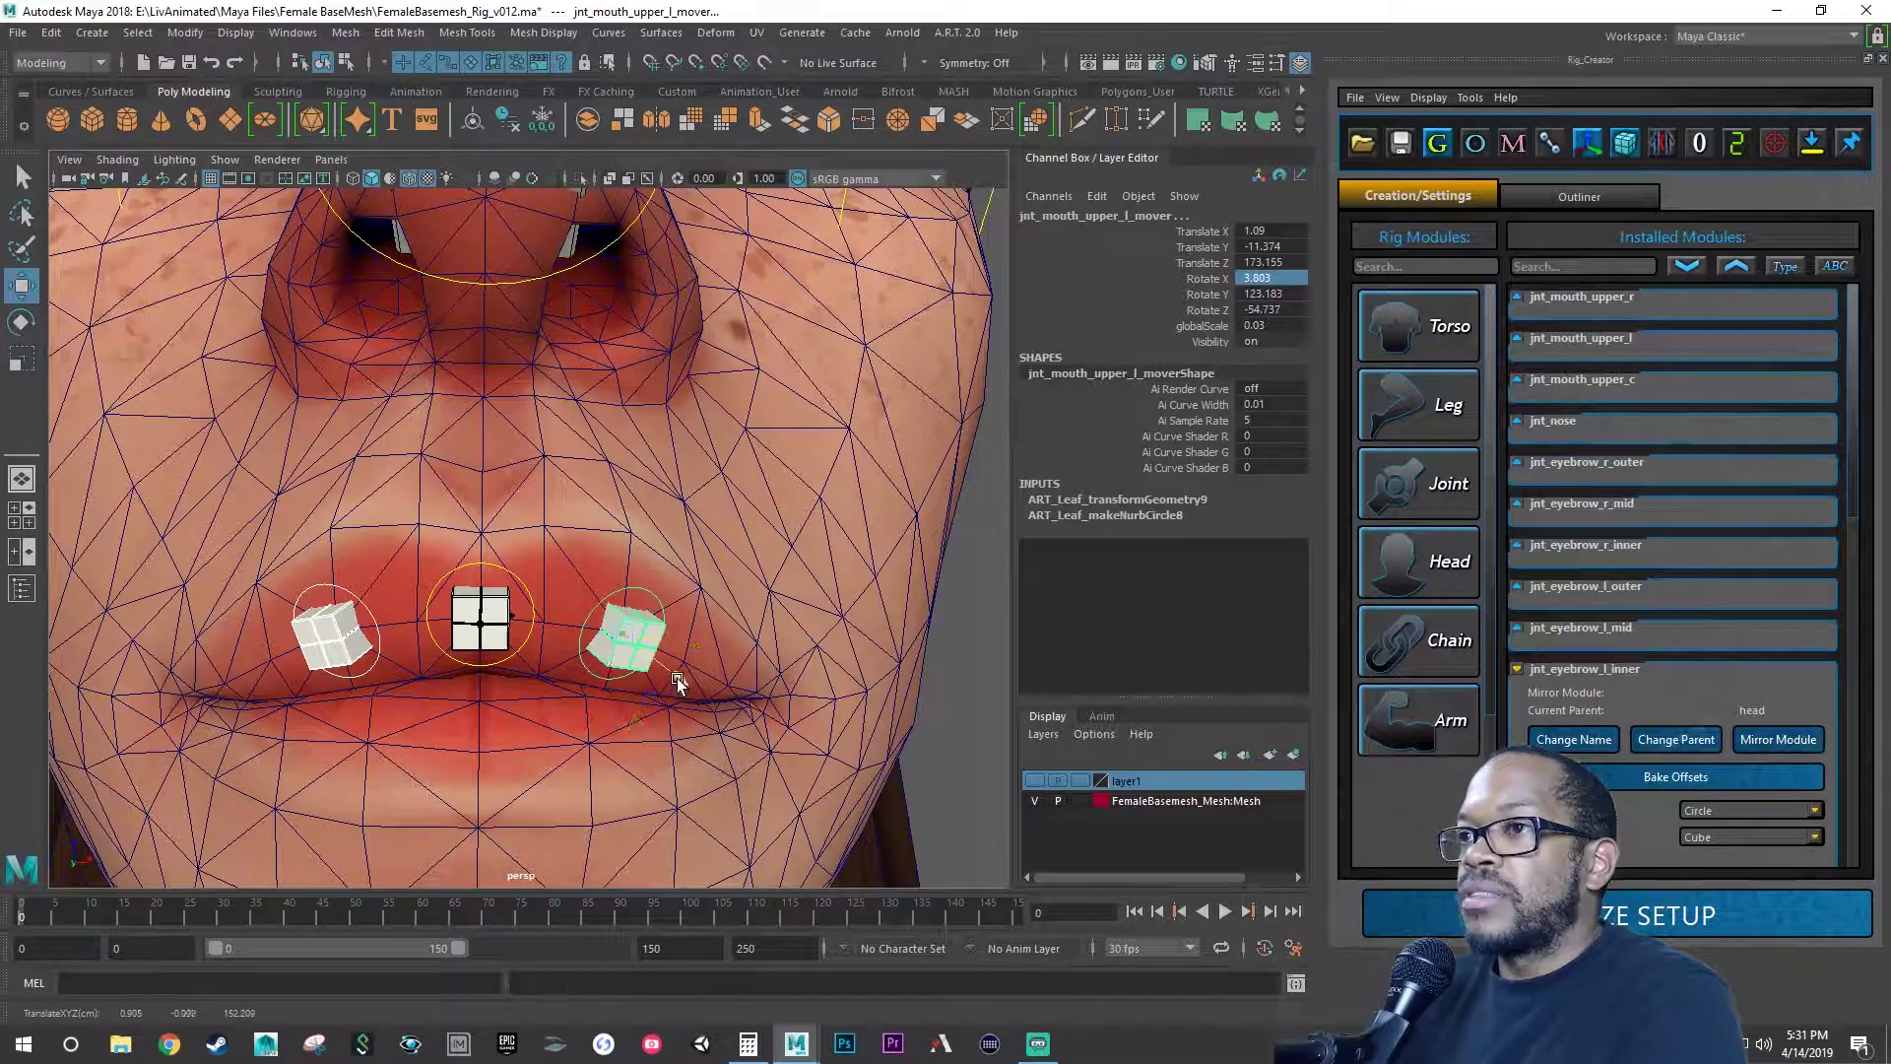
pyautogui.moveTo(677, 678)
pyautogui.mouseDown()
pyautogui.moveTo(689, 688)
pyautogui.moveTo(675, 656)
pyautogui.moveTo(697, 688)
pyautogui.moveTo(668, 668)
pyautogui.mouseUp()
pyautogui.hotkey('ctrl', 'z')
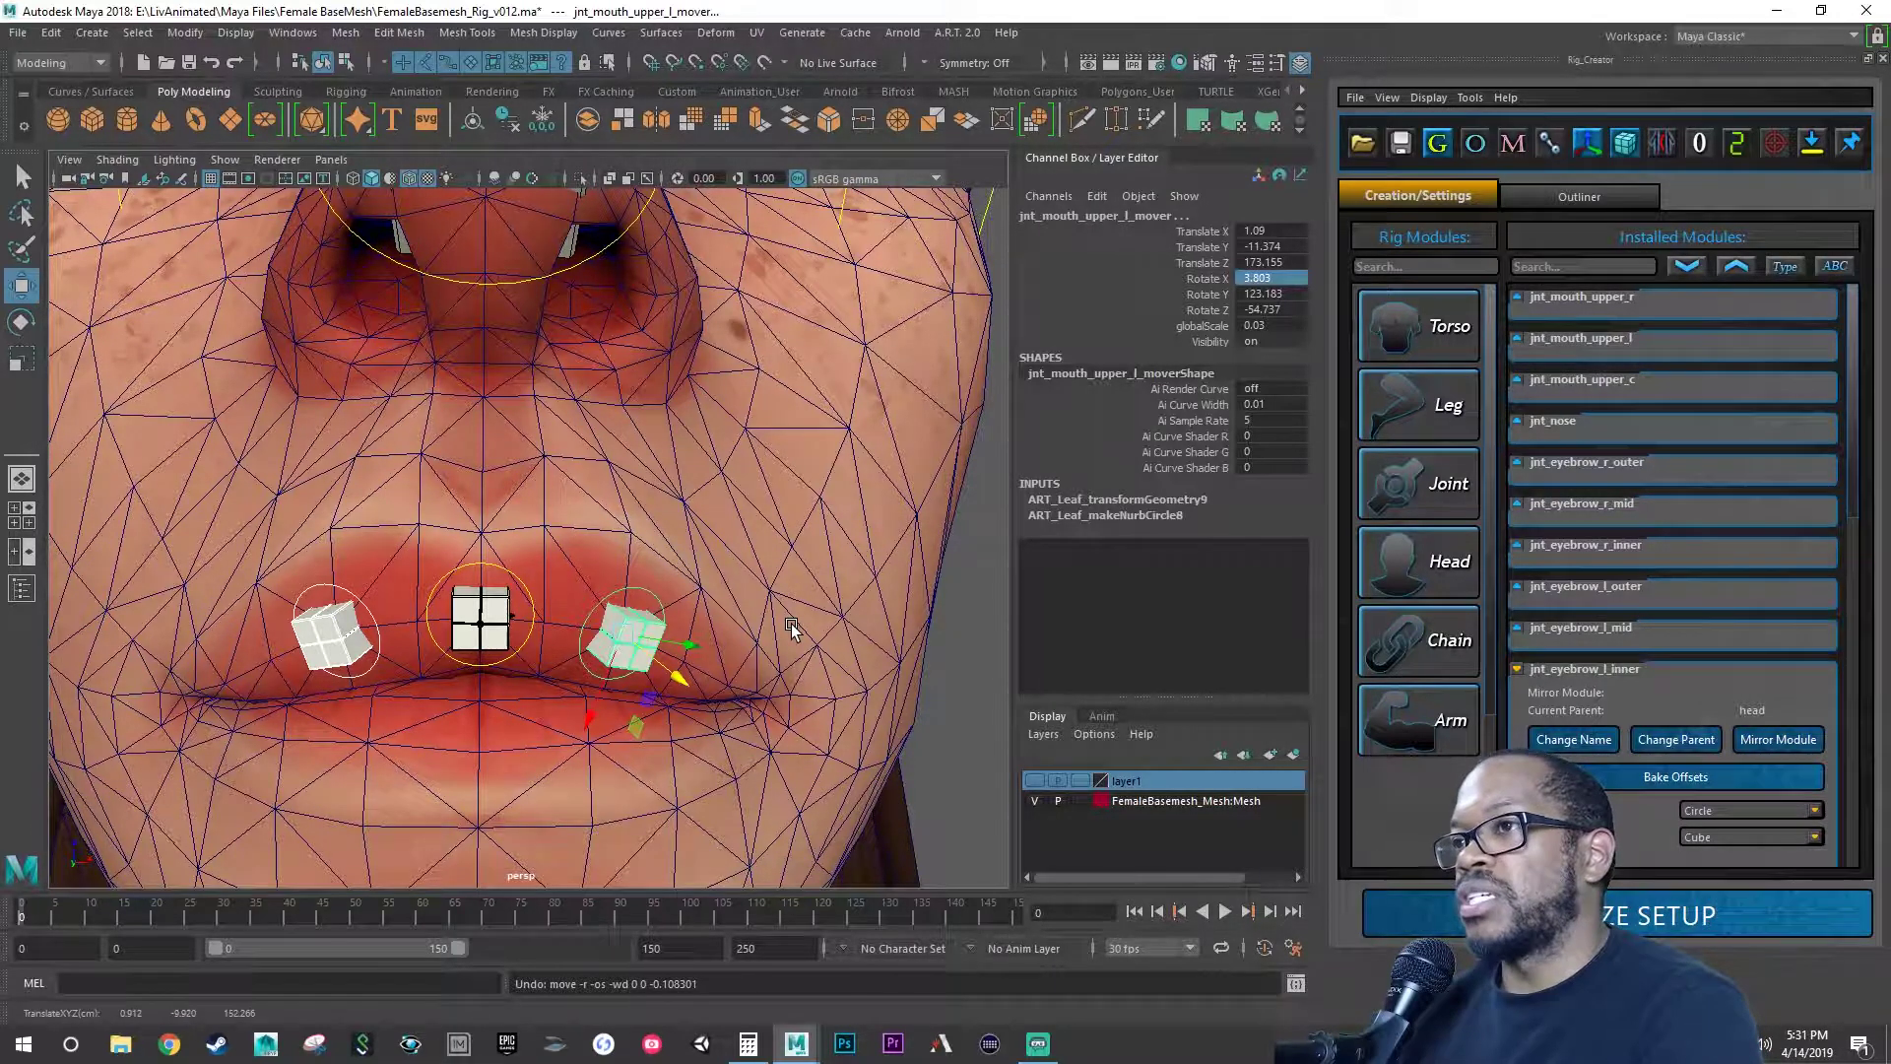
# - Test the centre upper-lip mover by moving it along its local axes, undoing the moves
pyautogui.click(507, 565)
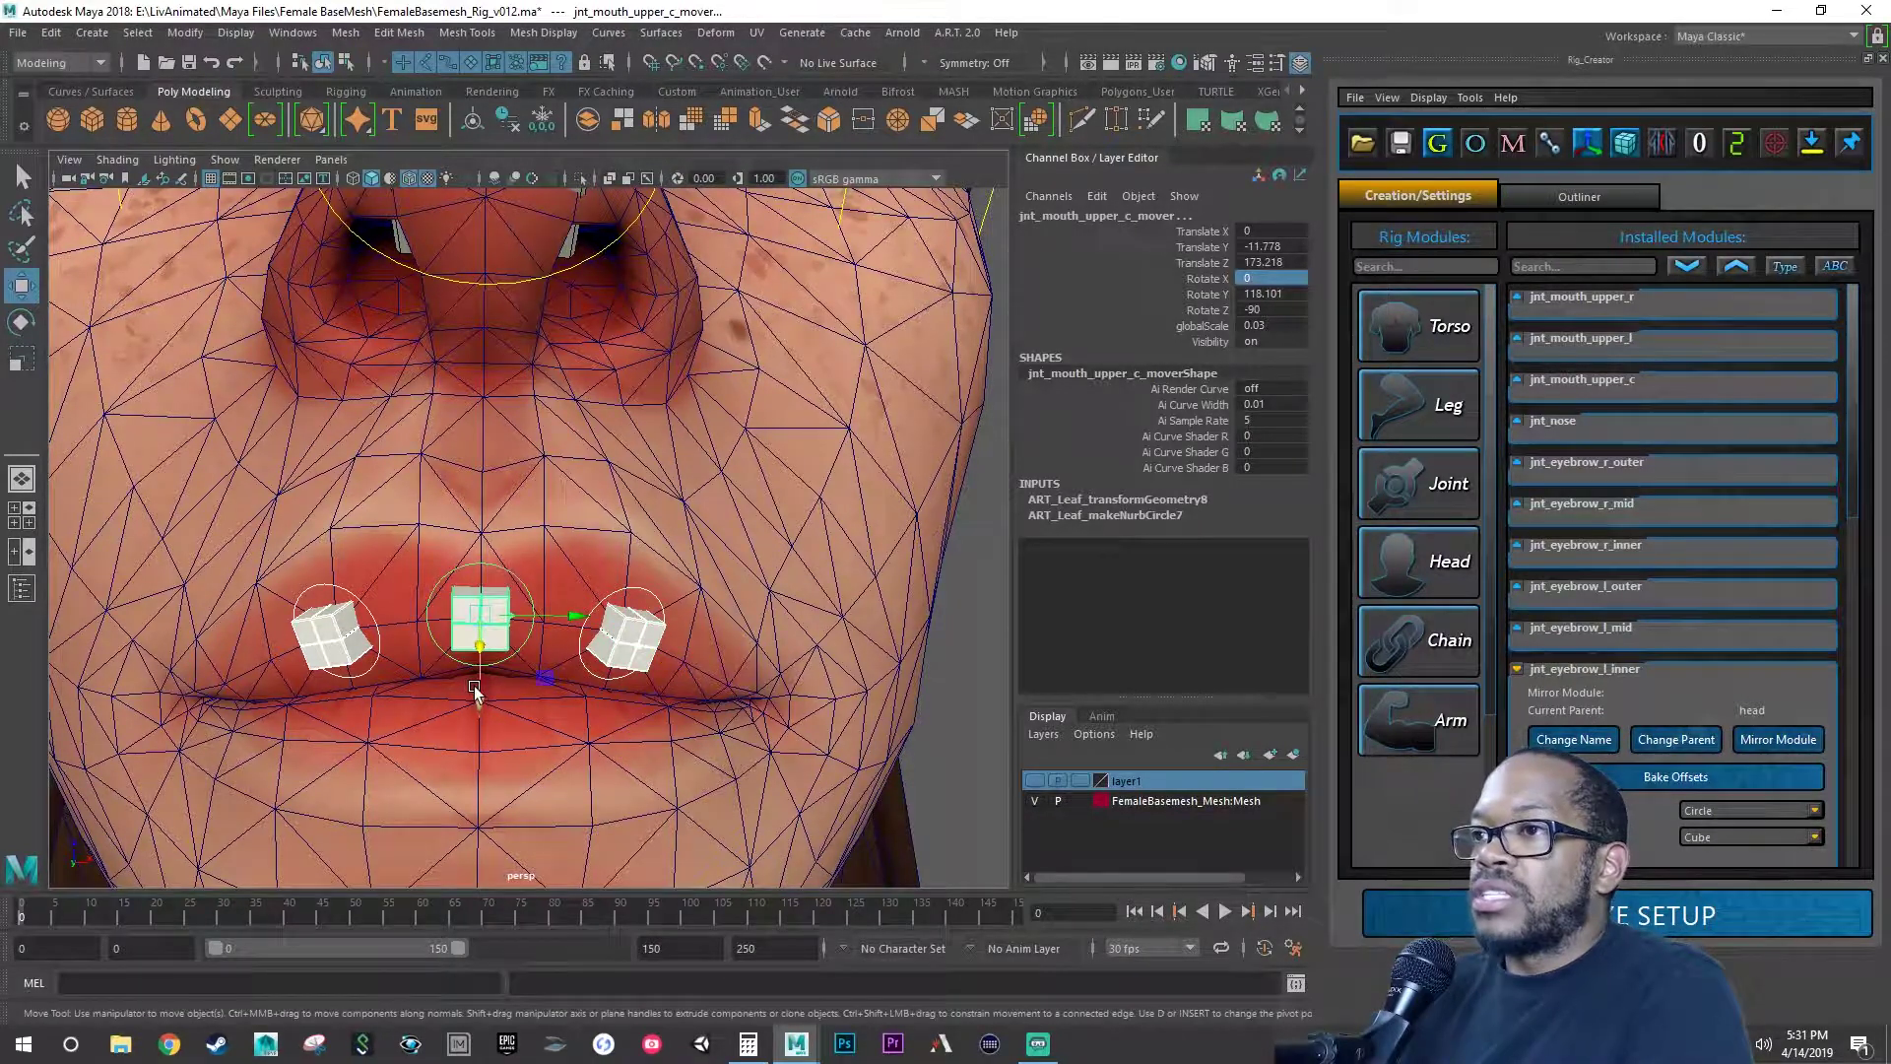
pyautogui.moveTo(478, 686)
pyautogui.mouseDown()
pyautogui.moveTo(488, 582)
pyautogui.moveTo(483, 690)
pyautogui.mouseUp()
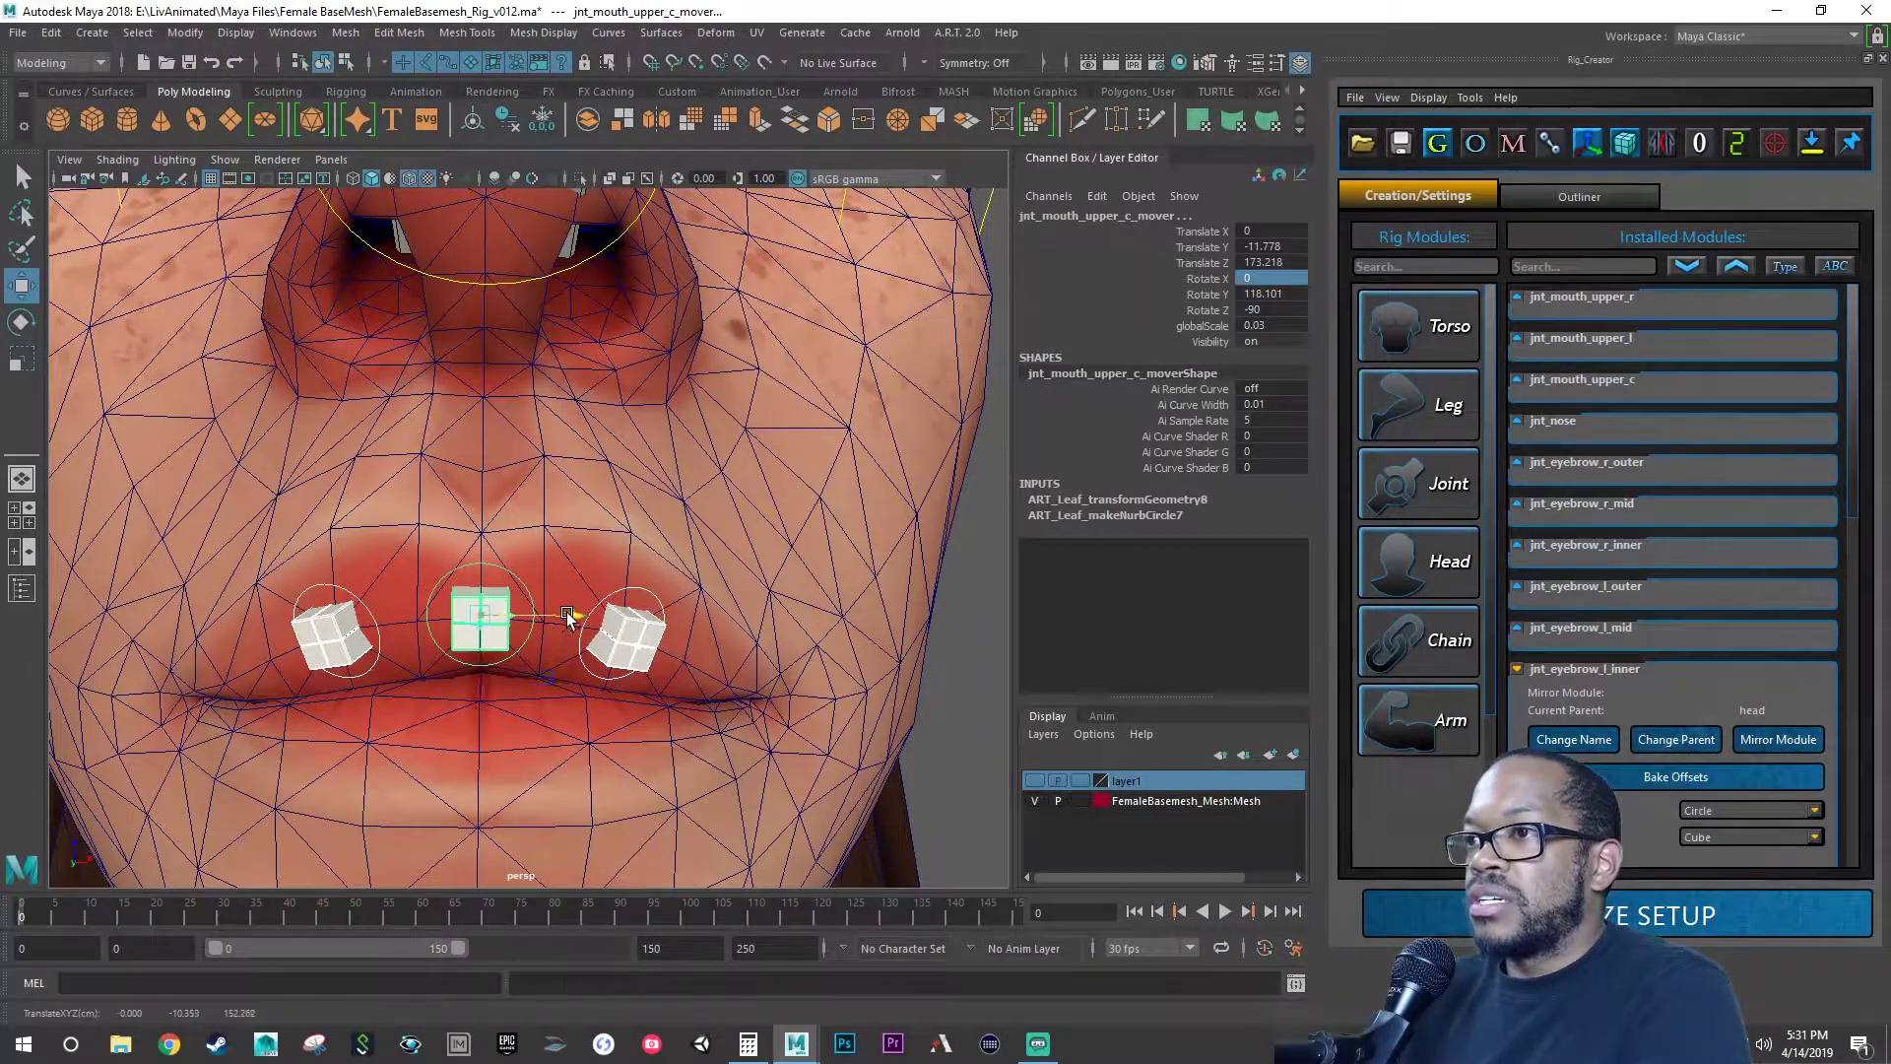
pyautogui.moveTo(566, 611)
pyautogui.mouseDown()
pyautogui.moveTo(545, 624)
pyautogui.moveTo(581, 624)
pyautogui.moveTo(539, 624)
pyautogui.moveTo(568, 627)
pyautogui.mouseUp()
pyautogui.hotkey('ctrl', 'z')
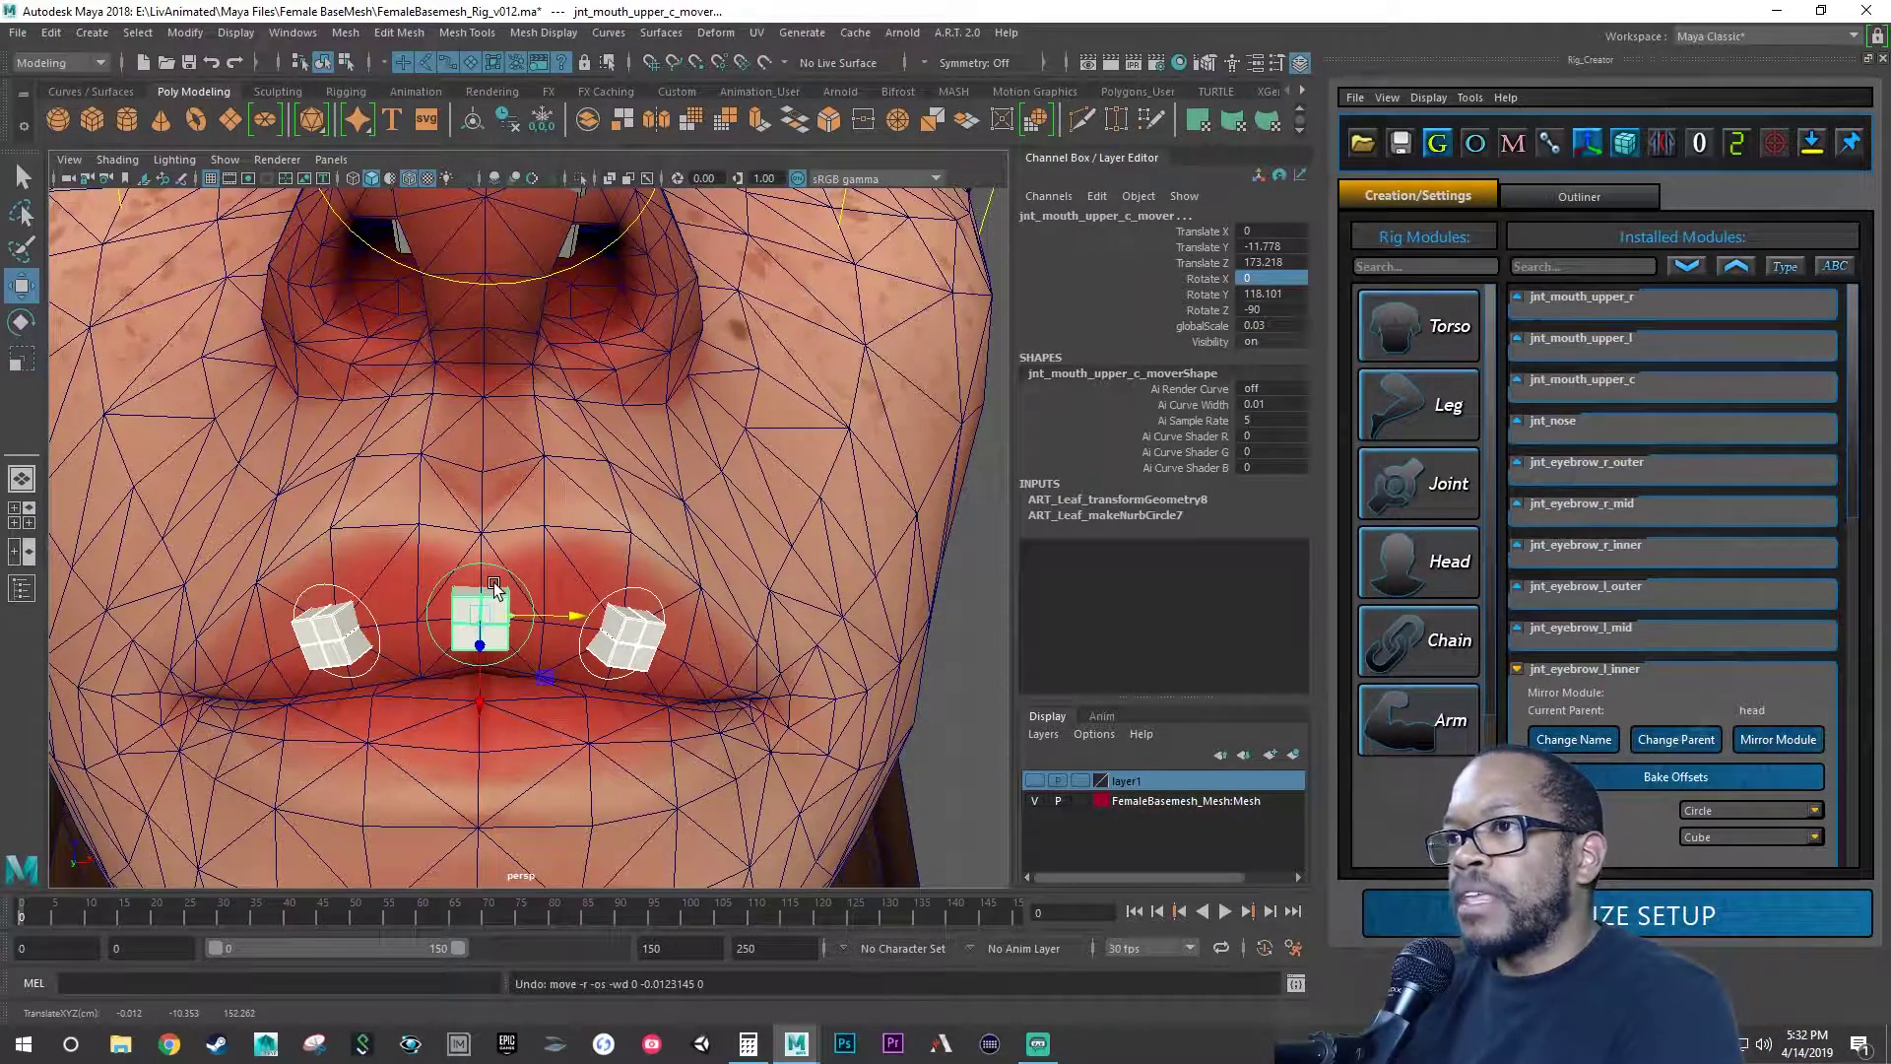
# - Save the rig scene under its current file name and return to the Move tool
pyautogui.hotkey('ctrl', 's')
pyautogui.press('q')
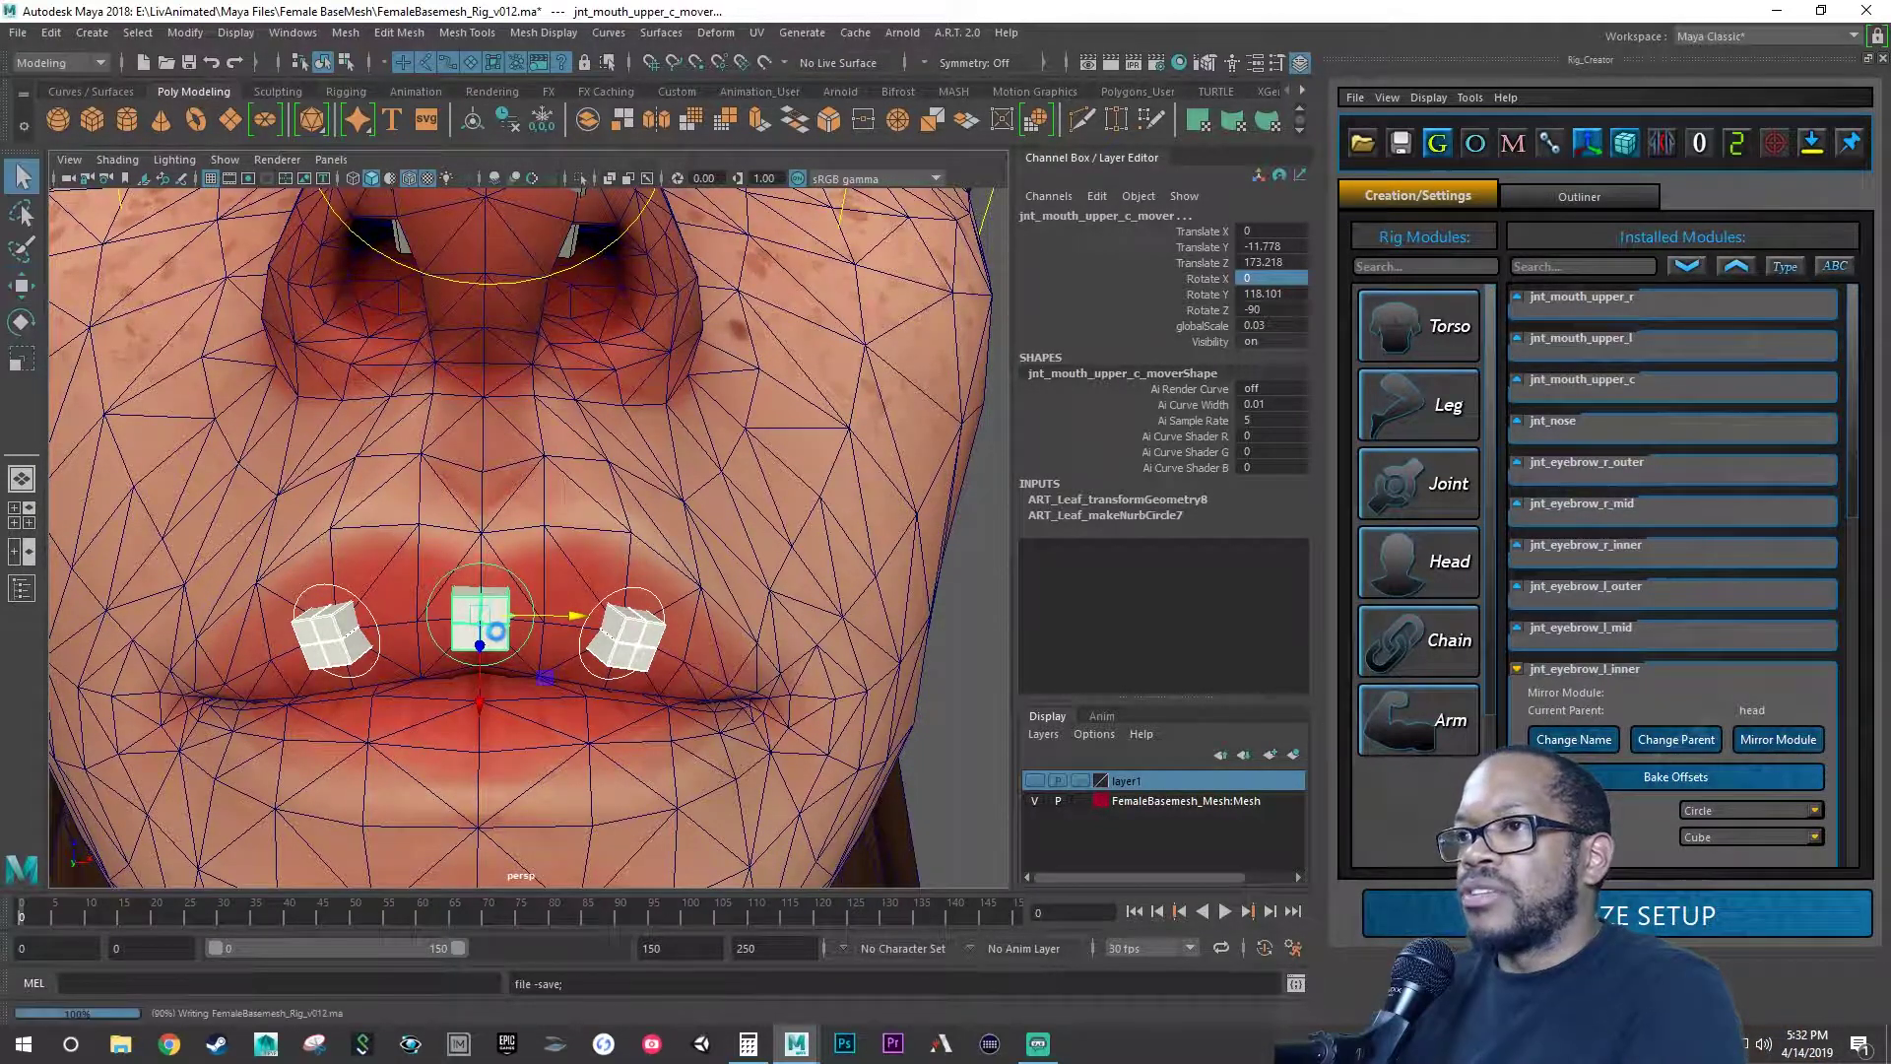
pyautogui.press('w')
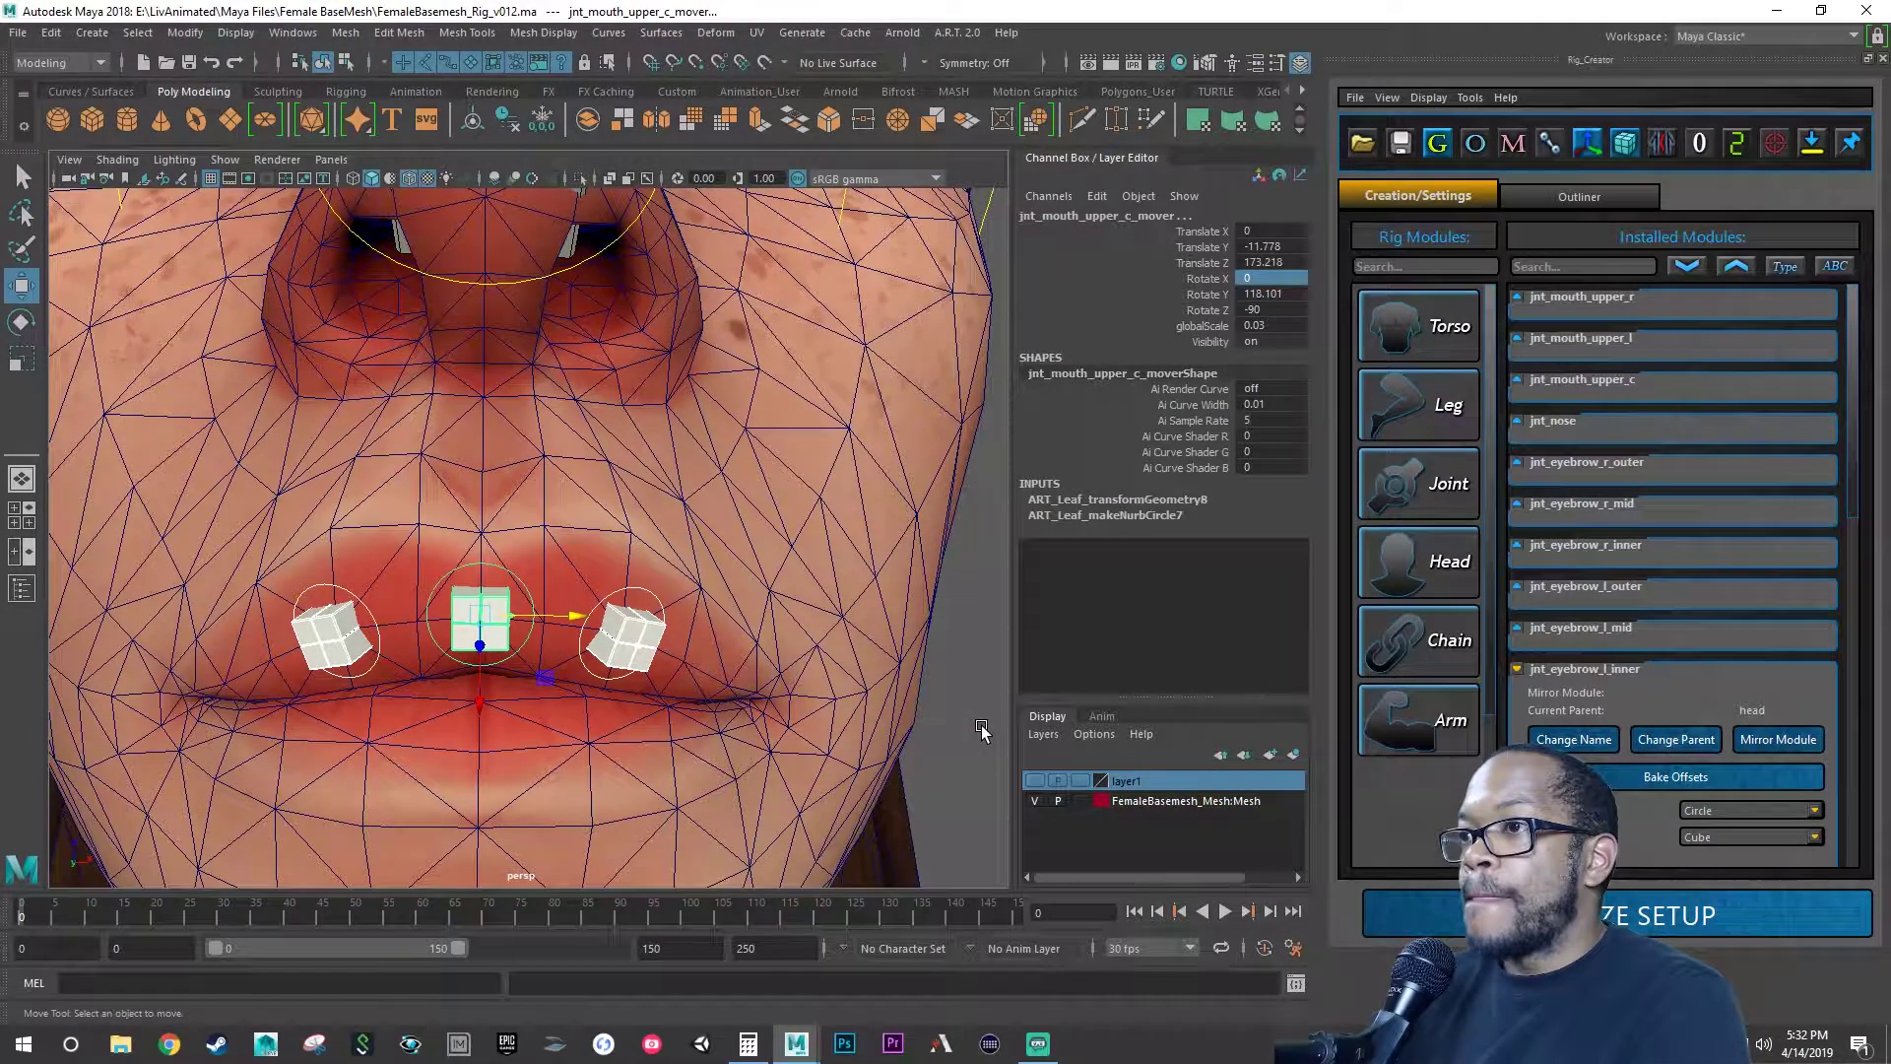
# - Add a Joint module with the suffix mouth_upper_l_corner, parented to the head bone
pyautogui.click(986, 730)
pyautogui.keyDown('alt'); pyautogui.moveTo(985, 730); pyautogui.dragTo(837, 707, button='right'); pyautogui.keyUp('alt')
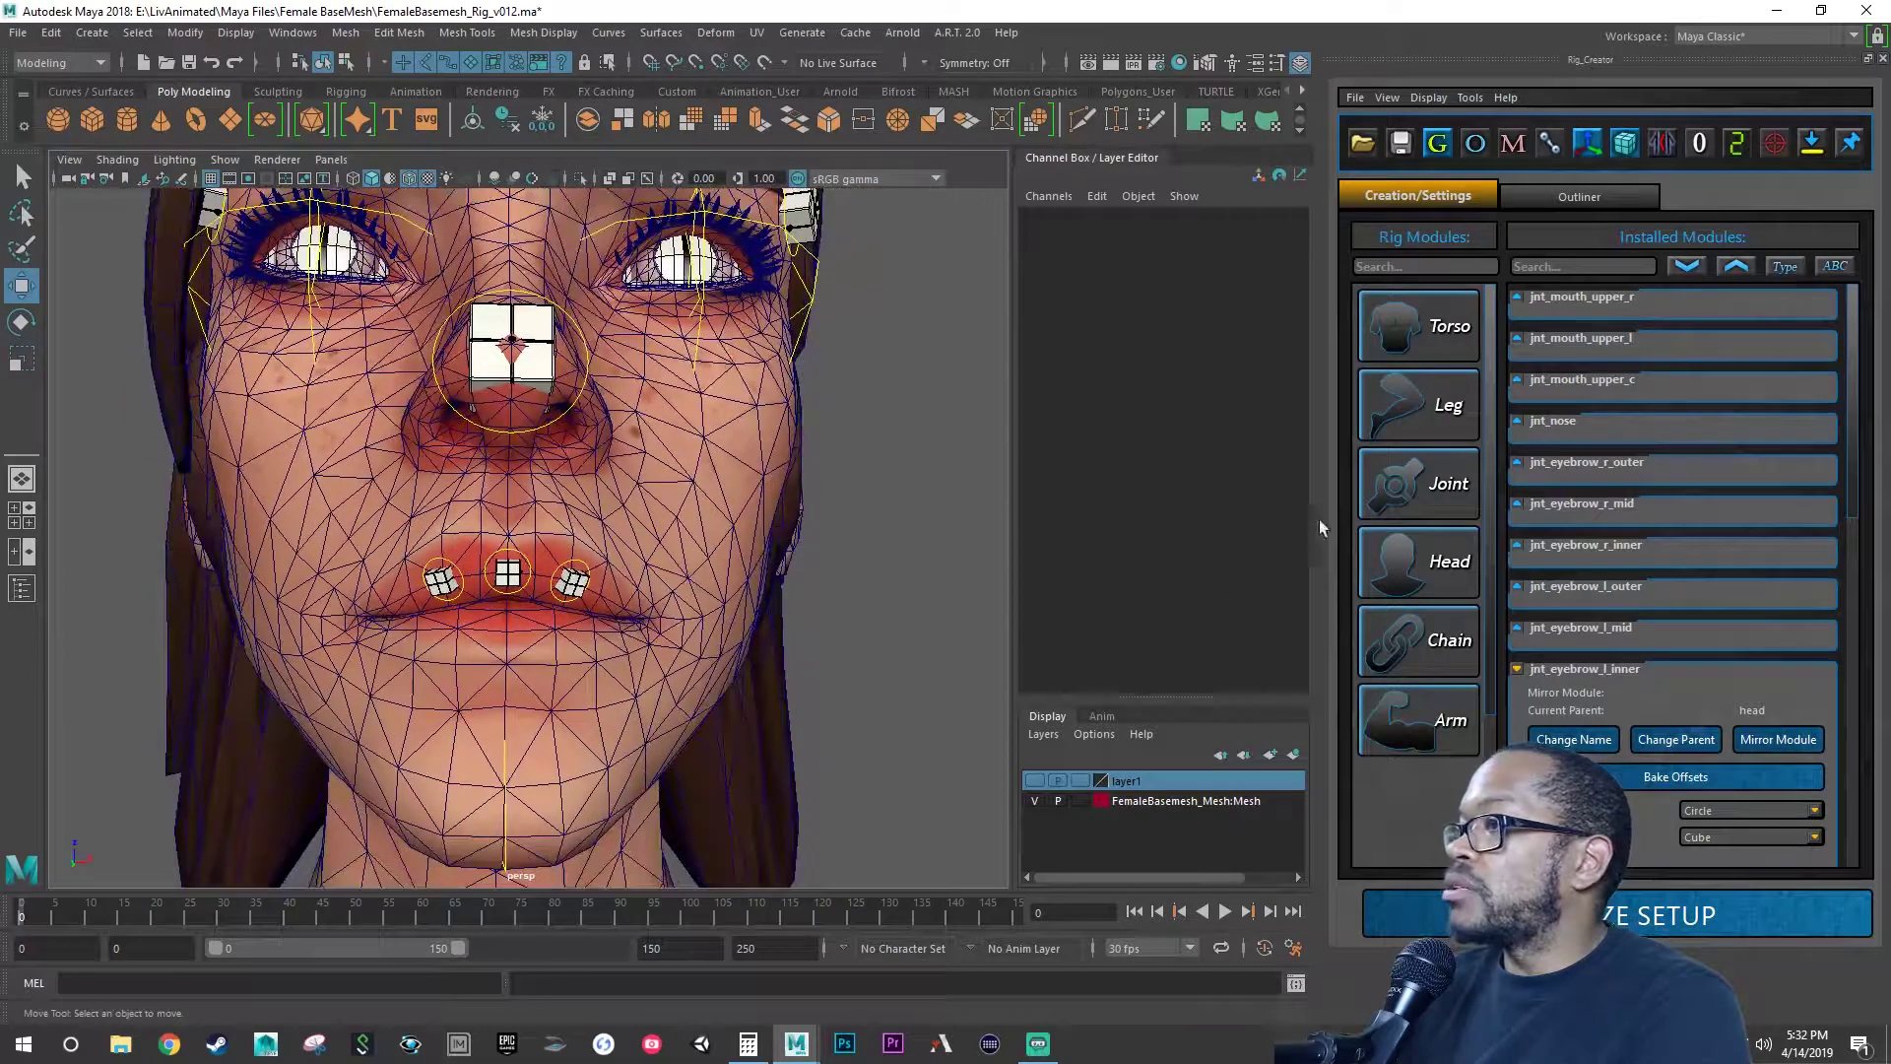
pyautogui.click(1387, 495)
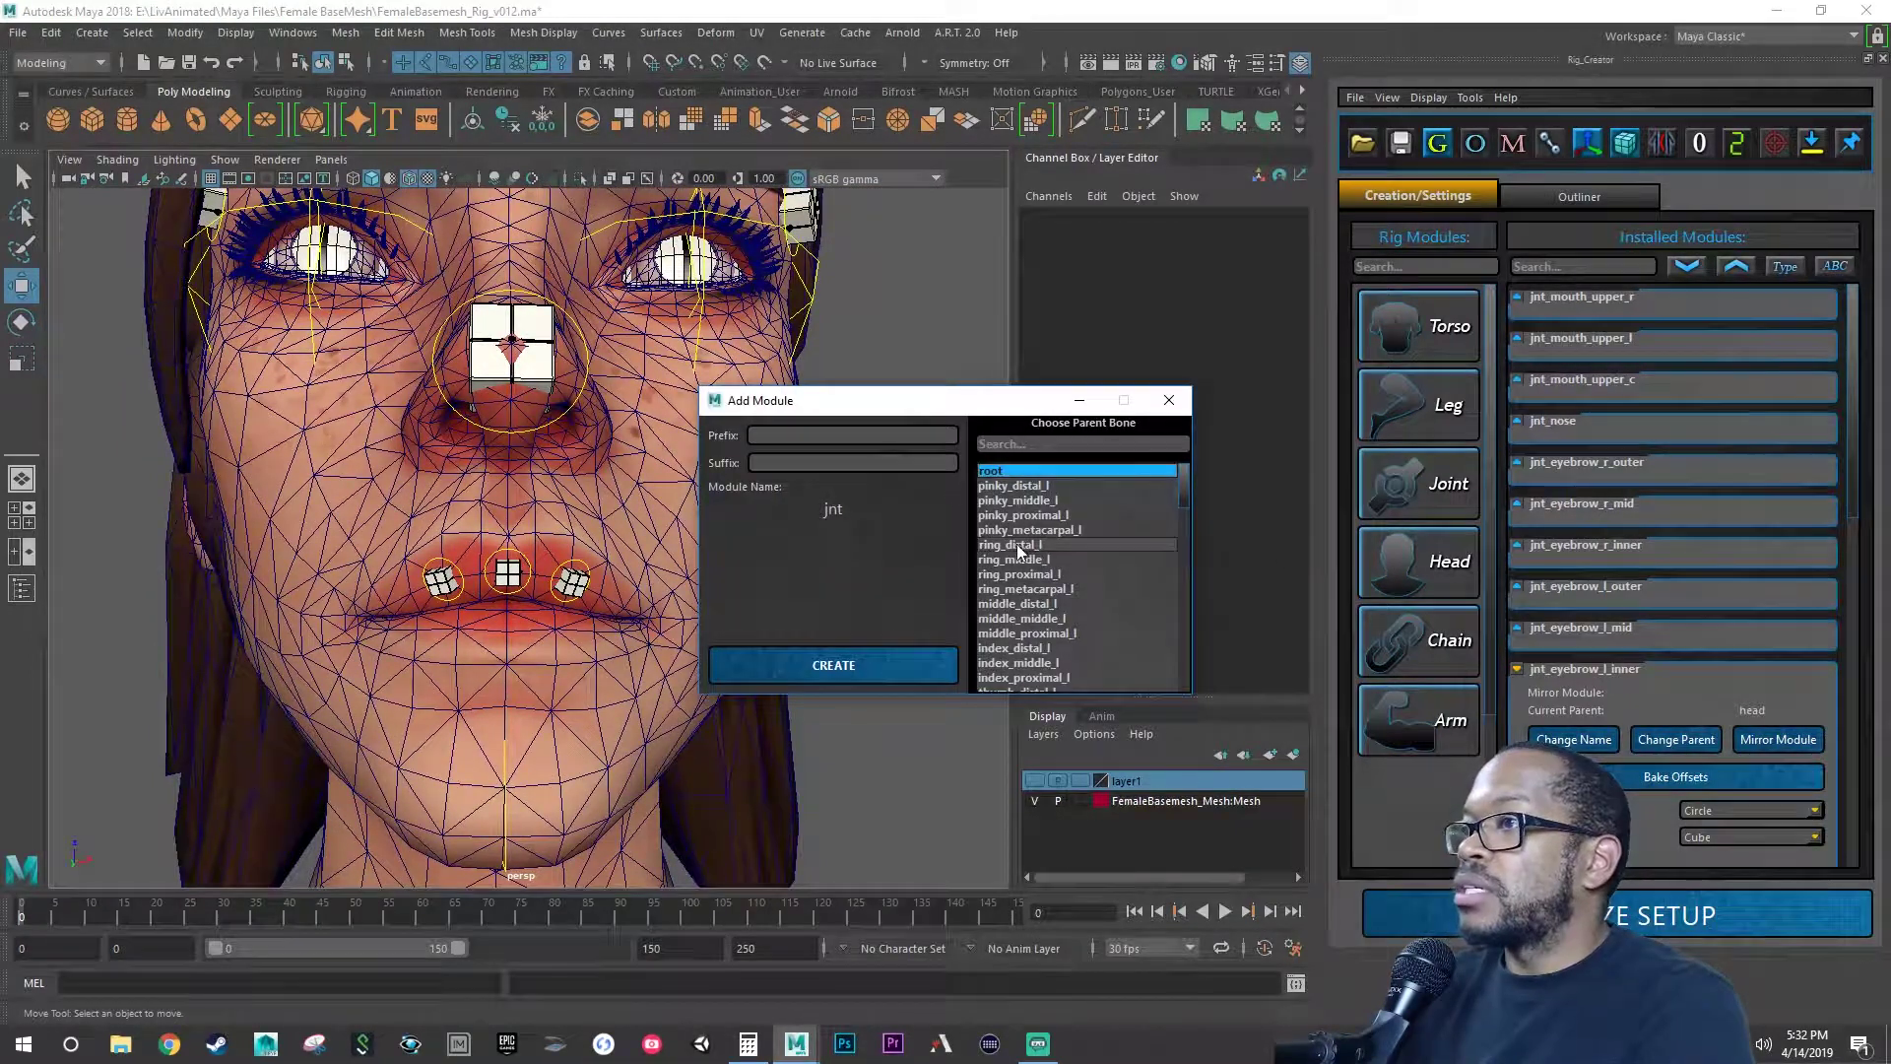
pyautogui.scroll(-7, 1024, 562)
pyautogui.scroll(-7, 1020, 572)
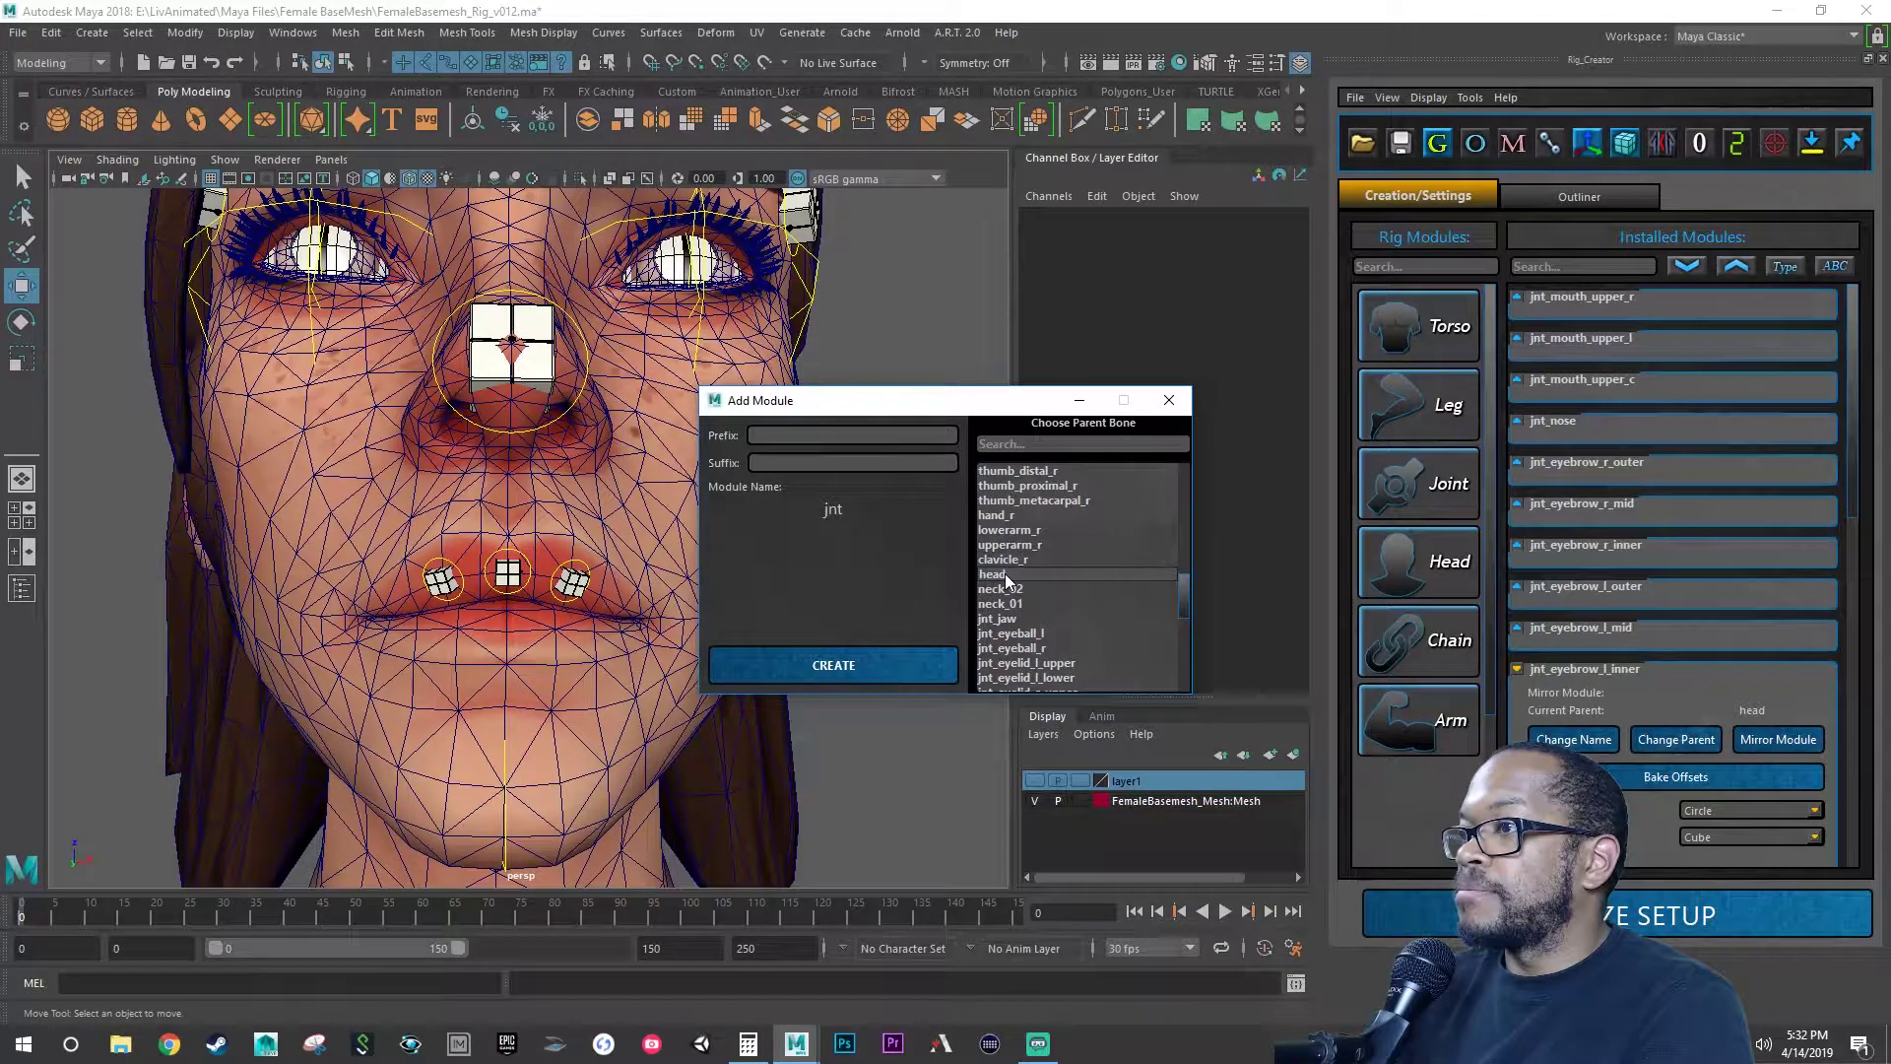
pyautogui.click(1004, 574)
pyautogui.click(817, 462)
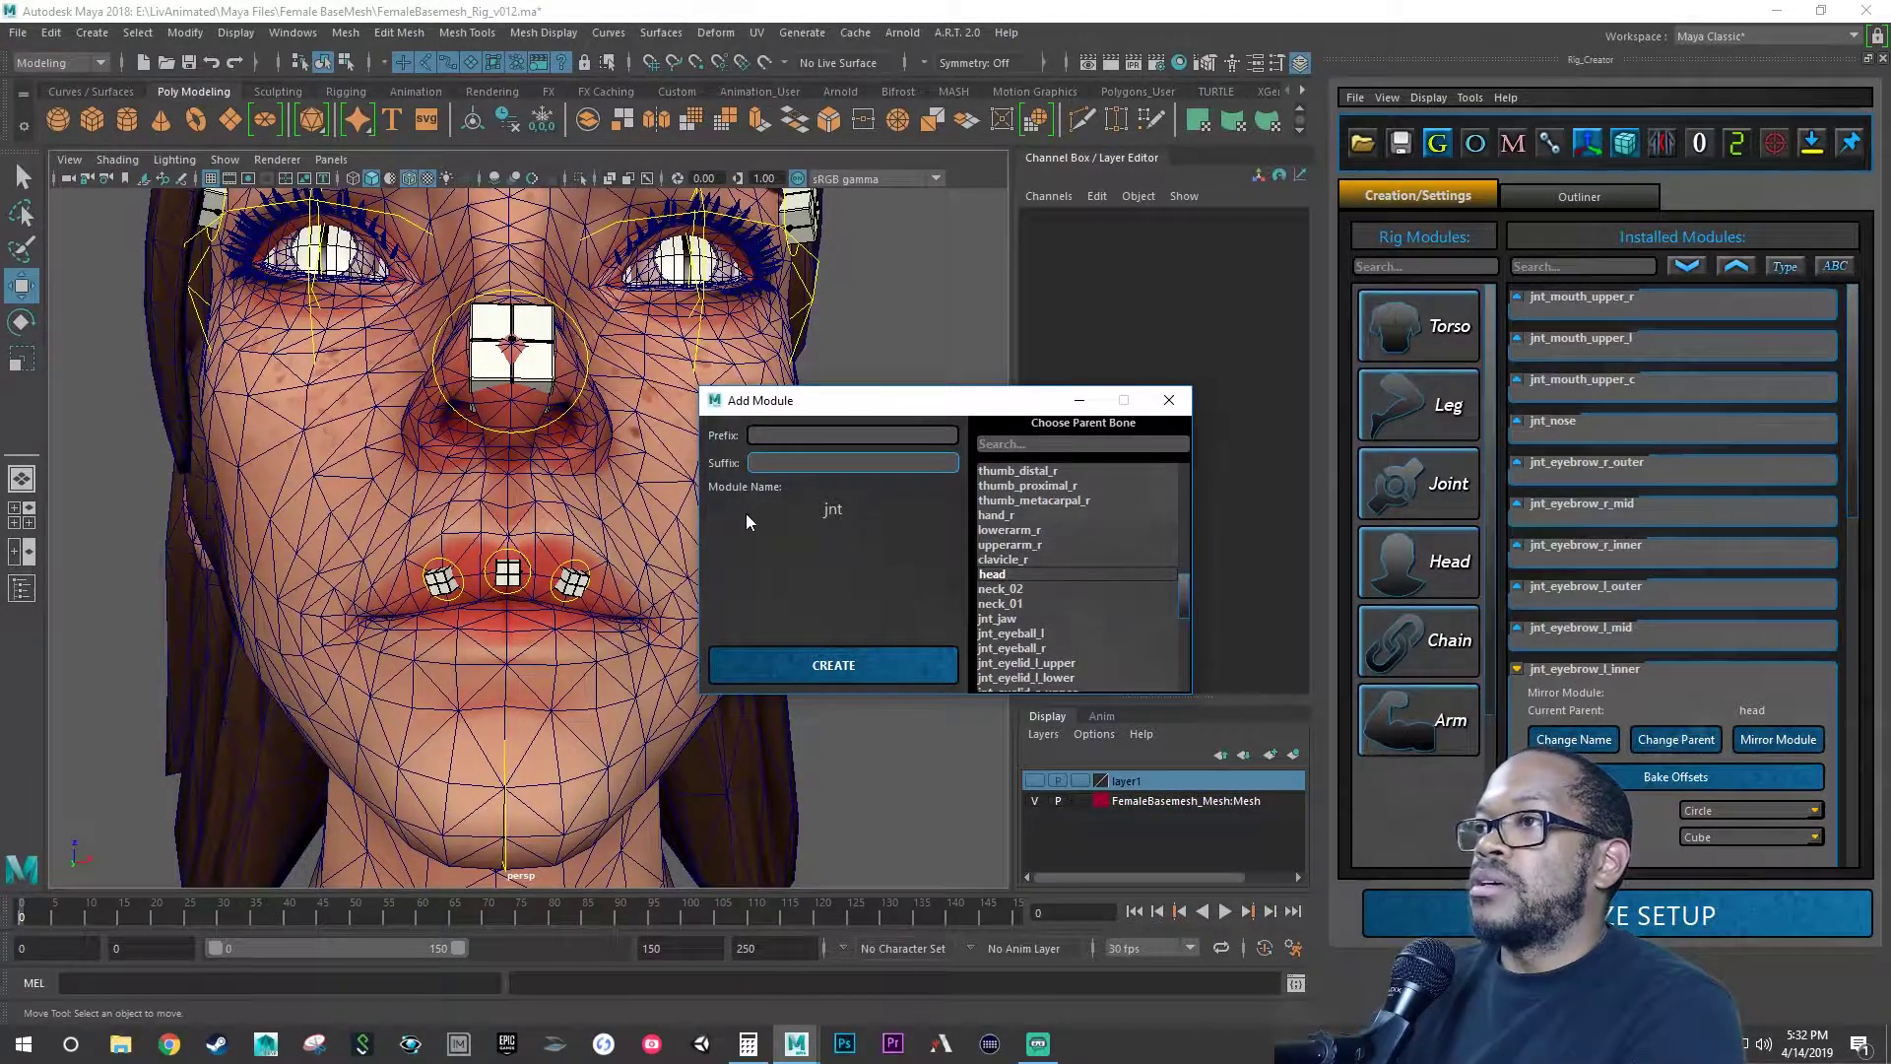
pyautogui.write('mo')
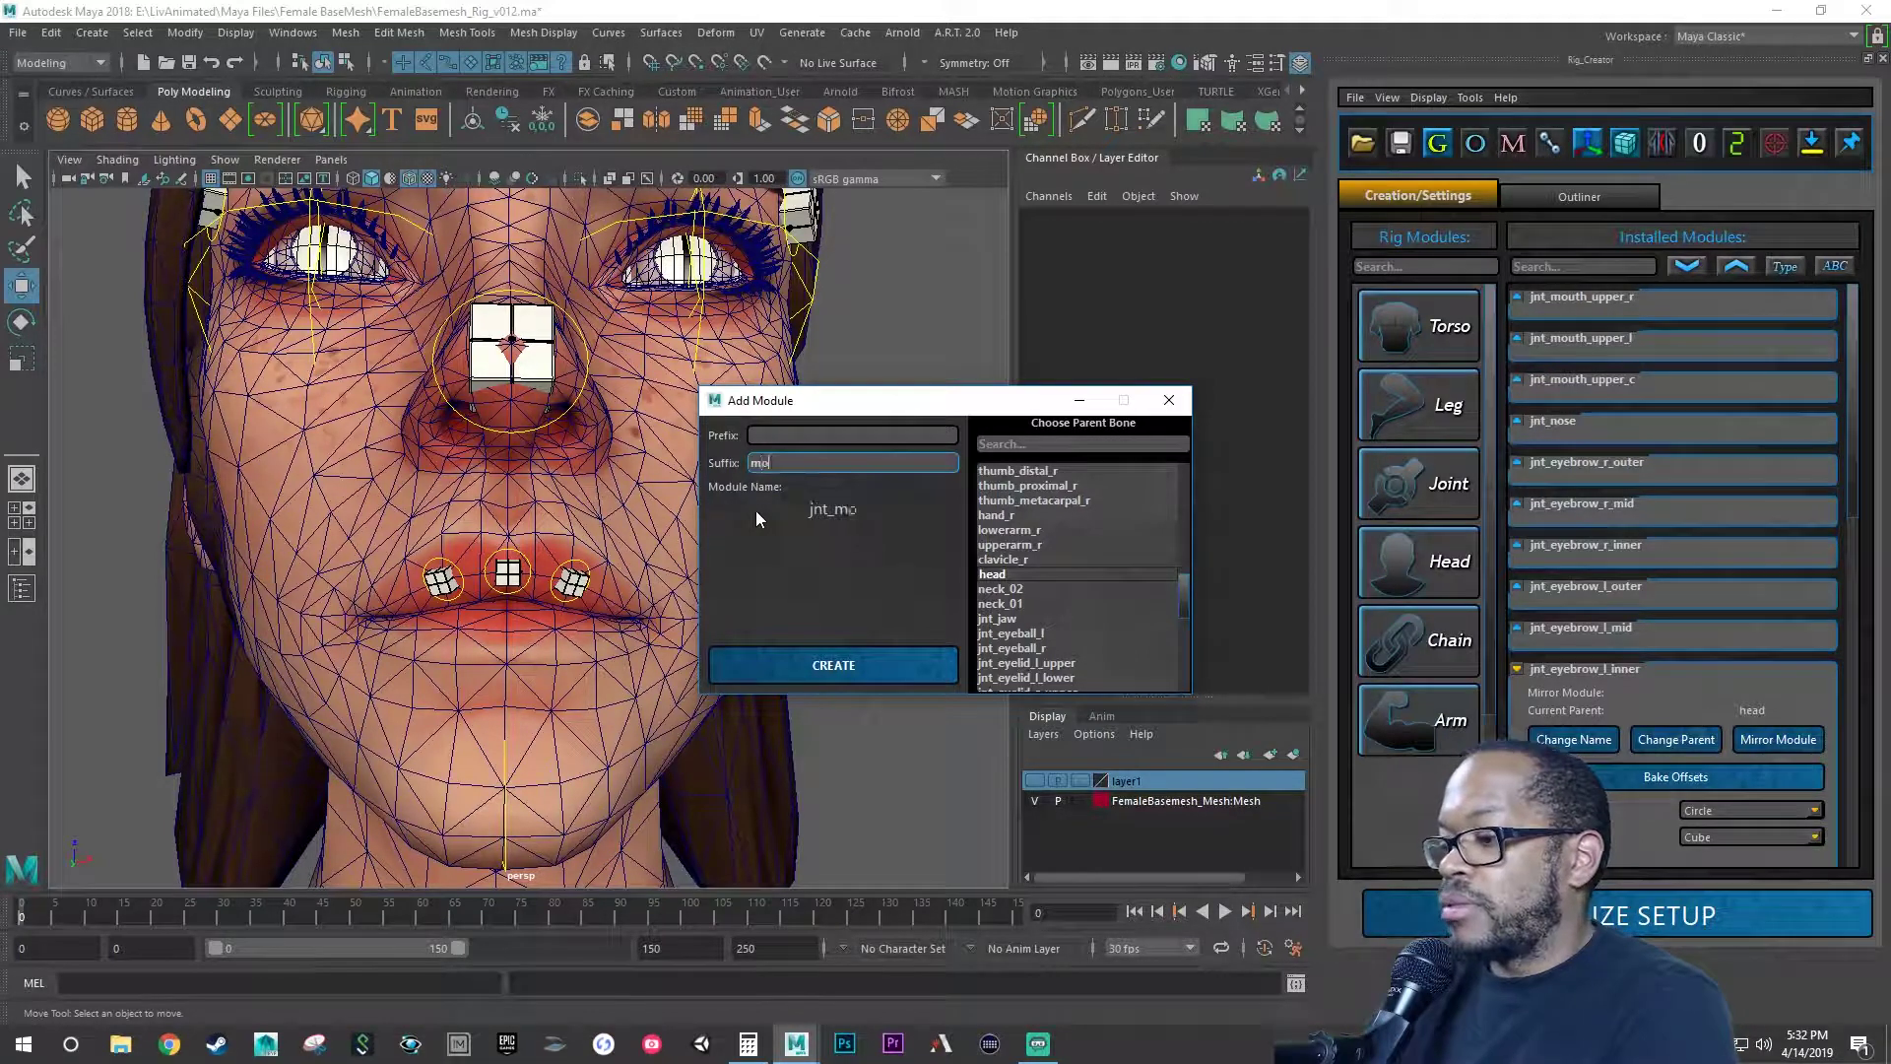
pyautogui.write('uth_')
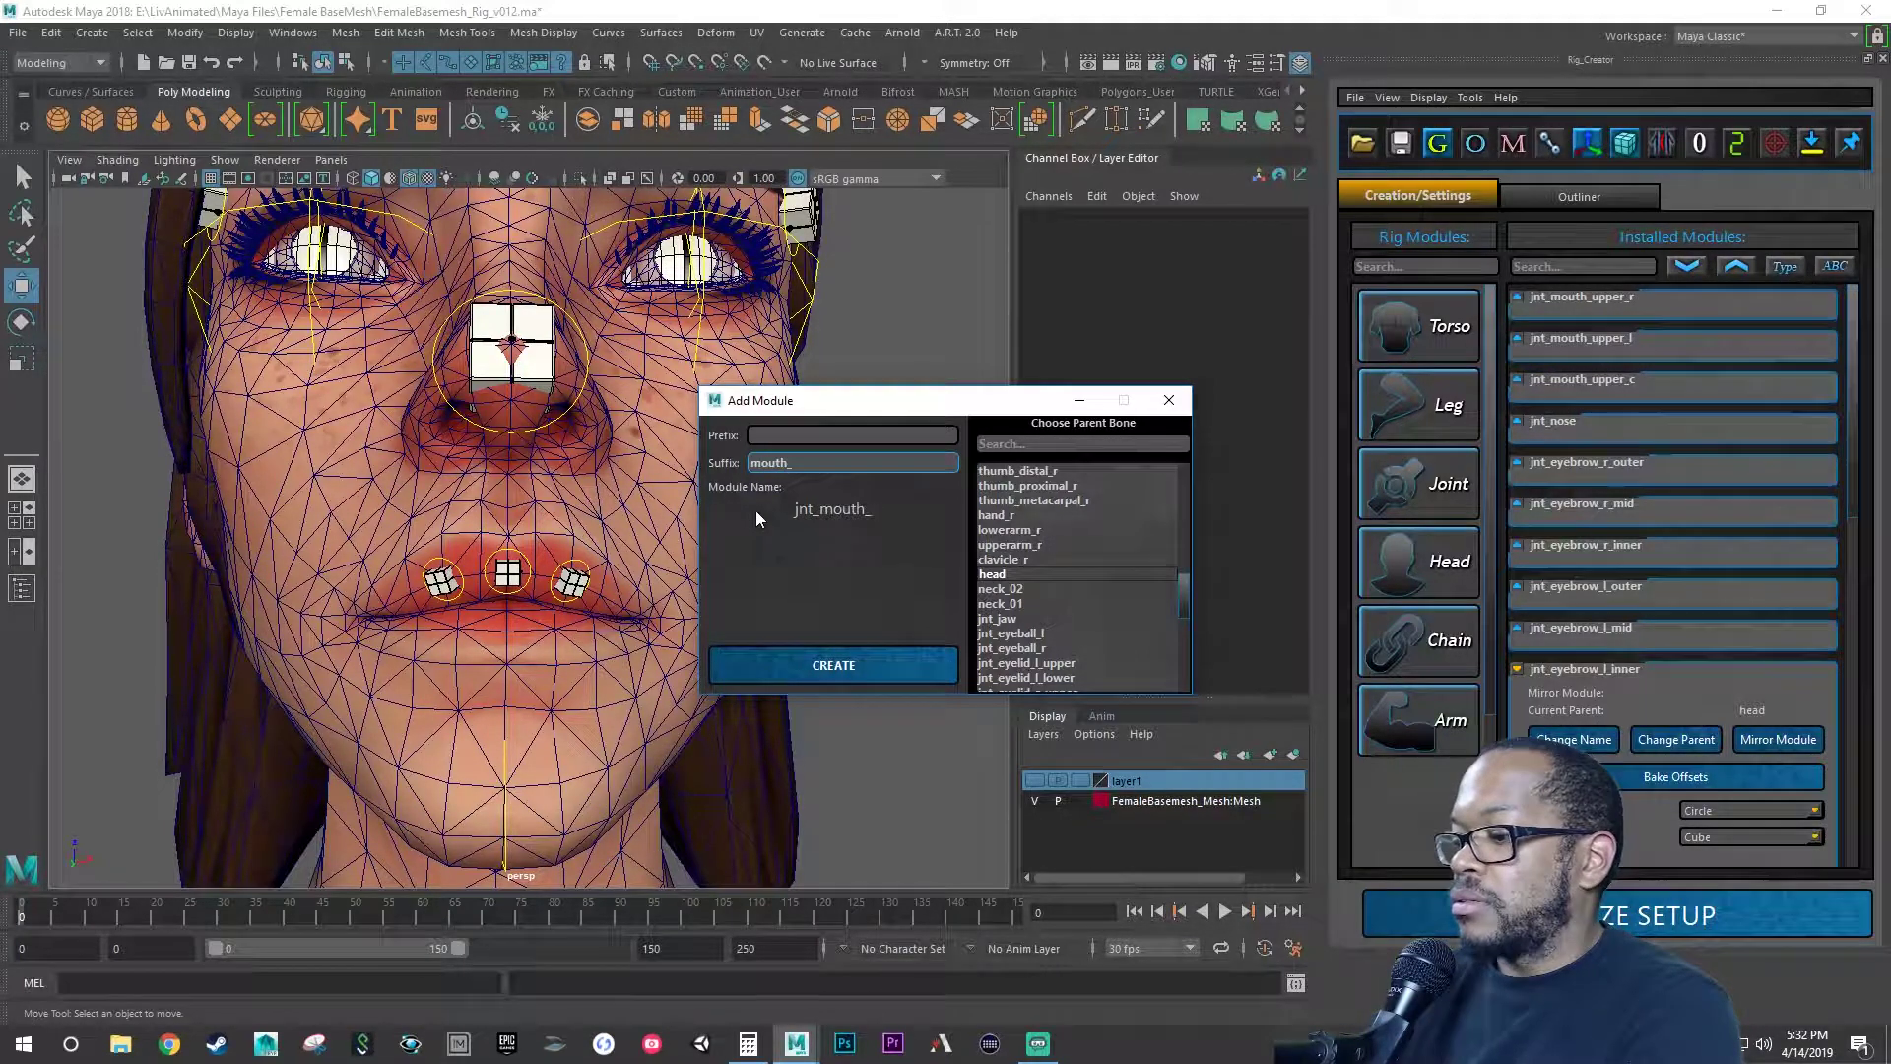
pyautogui.write('upper_')
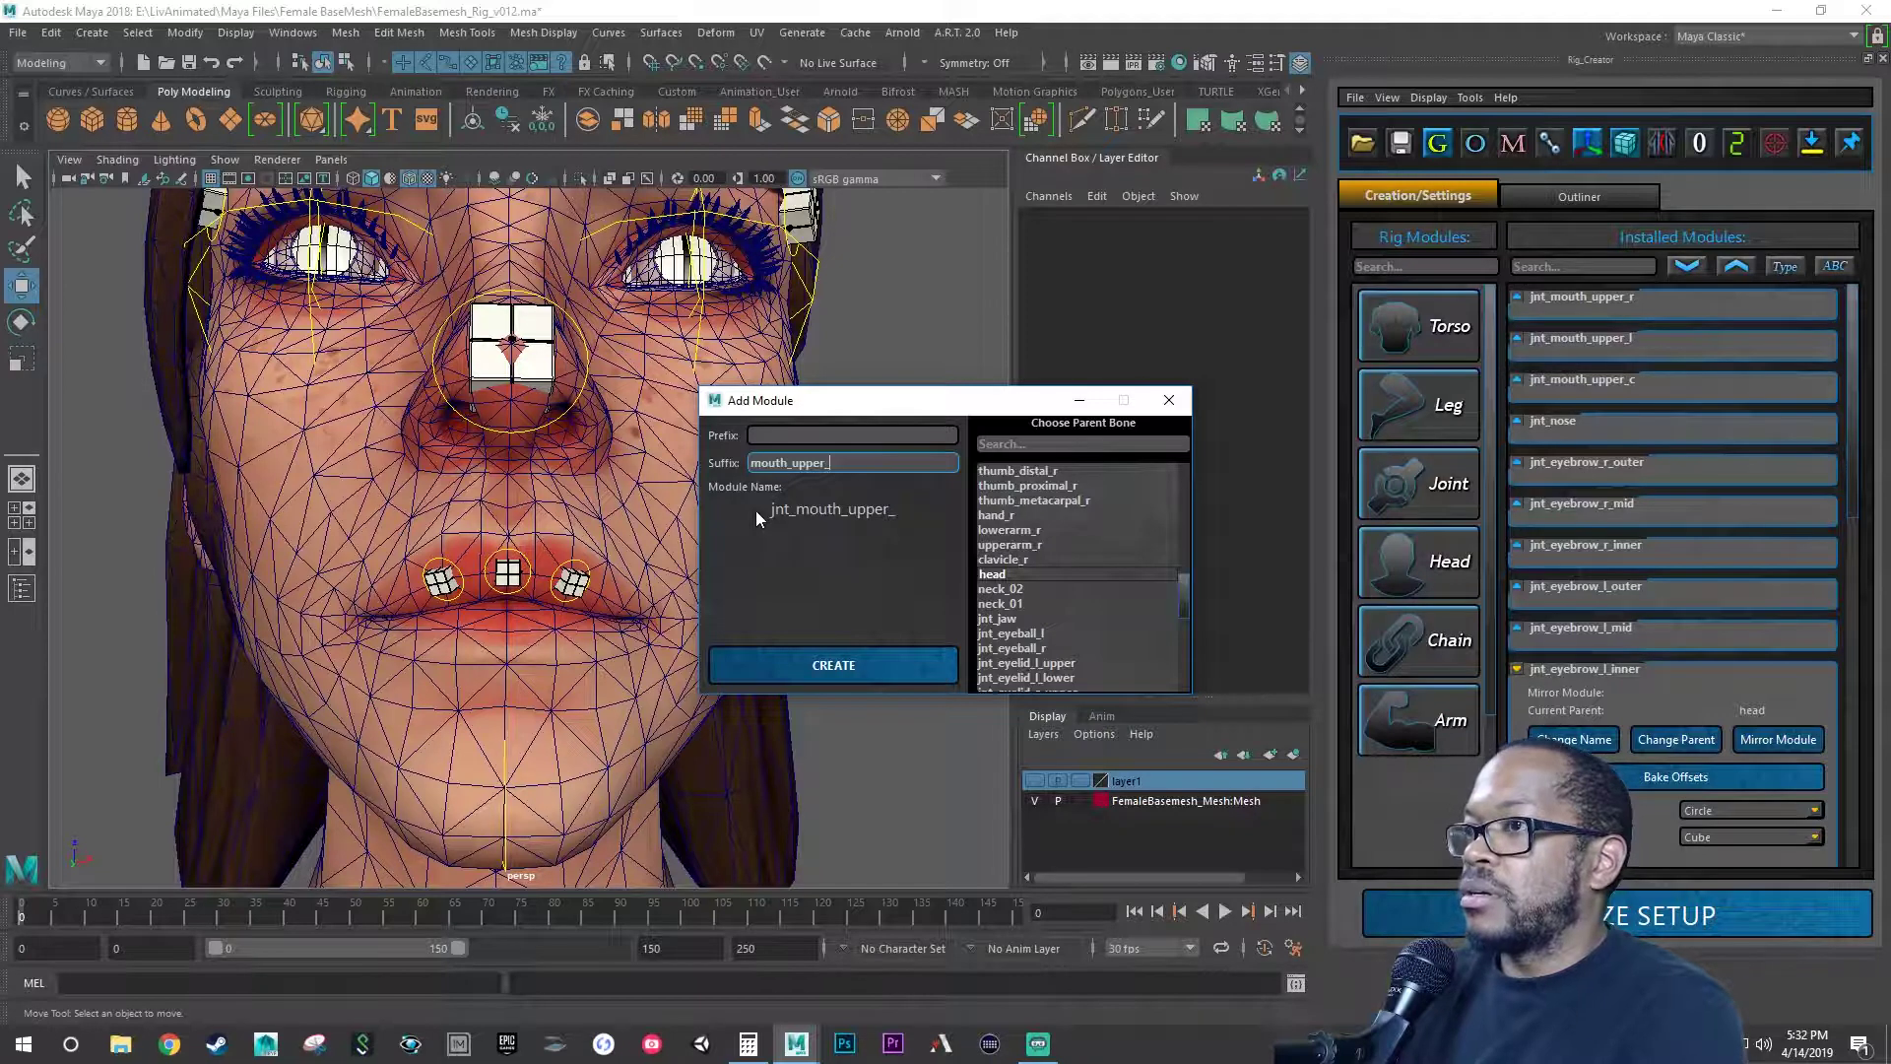
pyautogui.write('l_c')
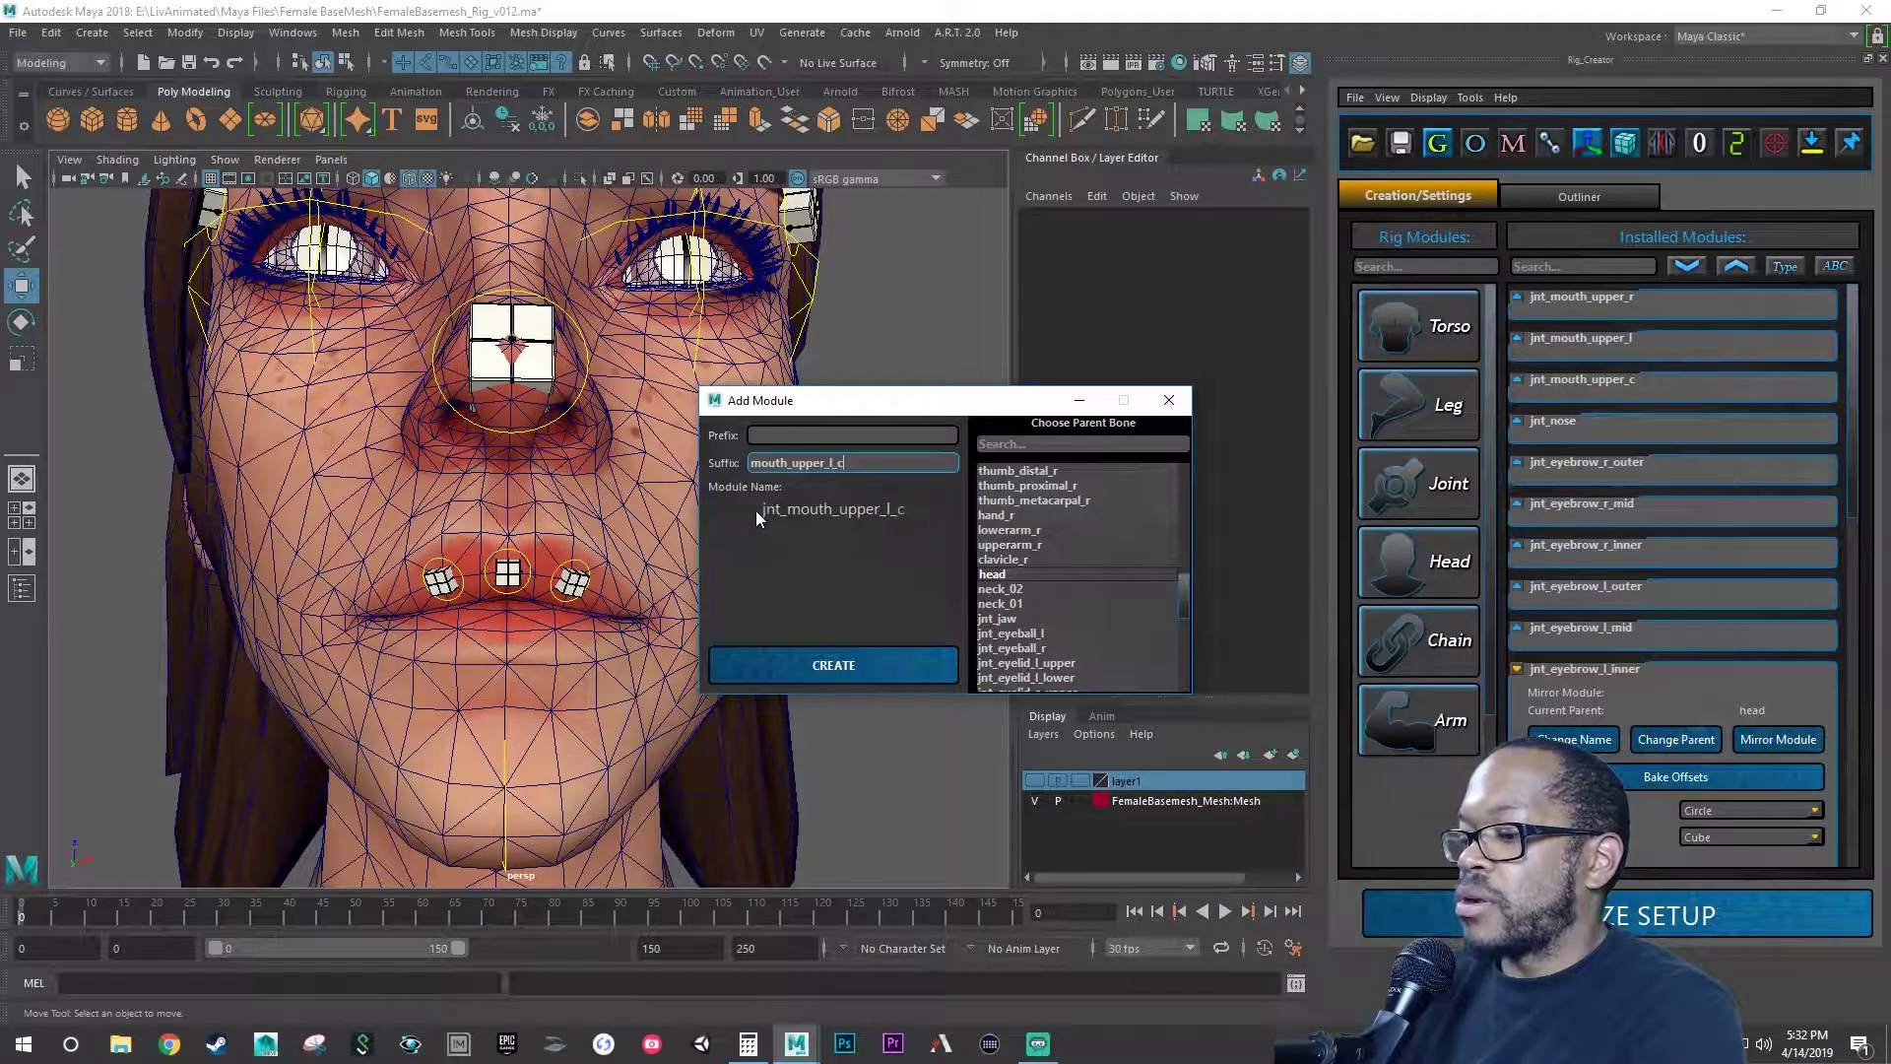
pyautogui.write('orner')
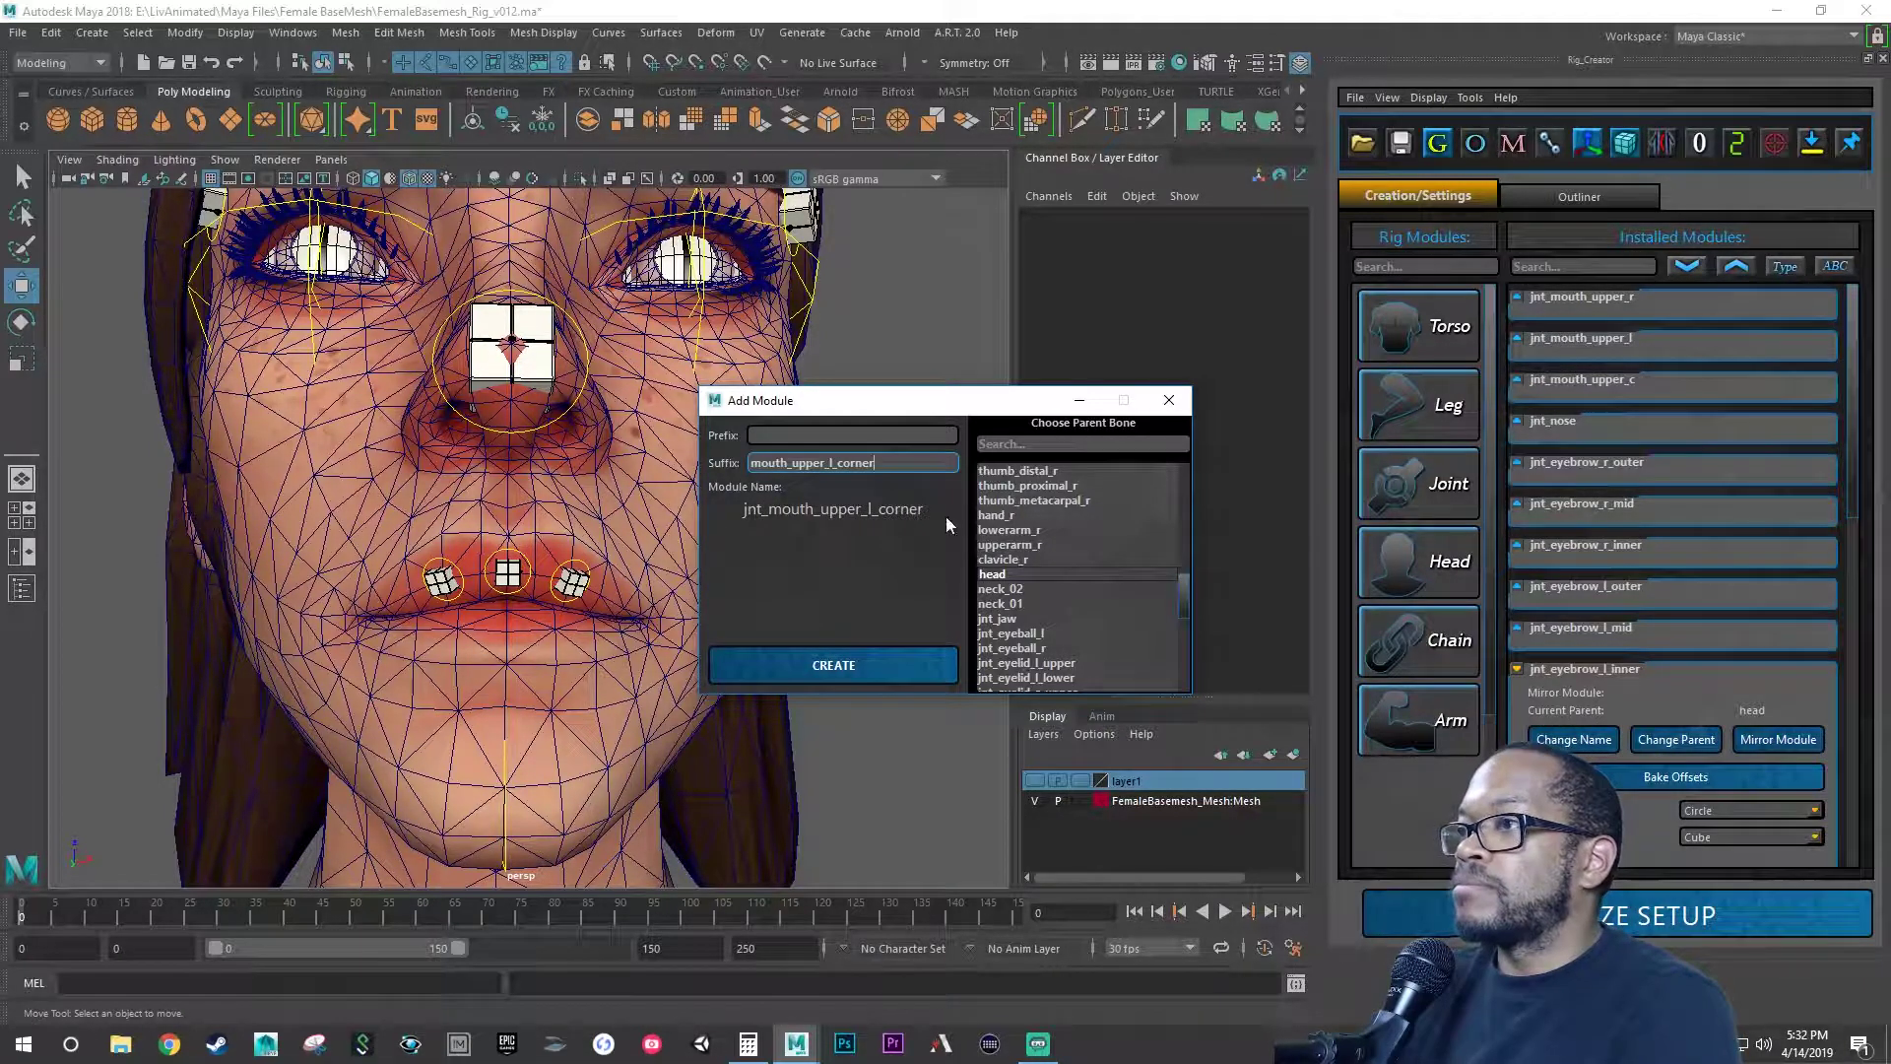
pyautogui.click(1005, 575)
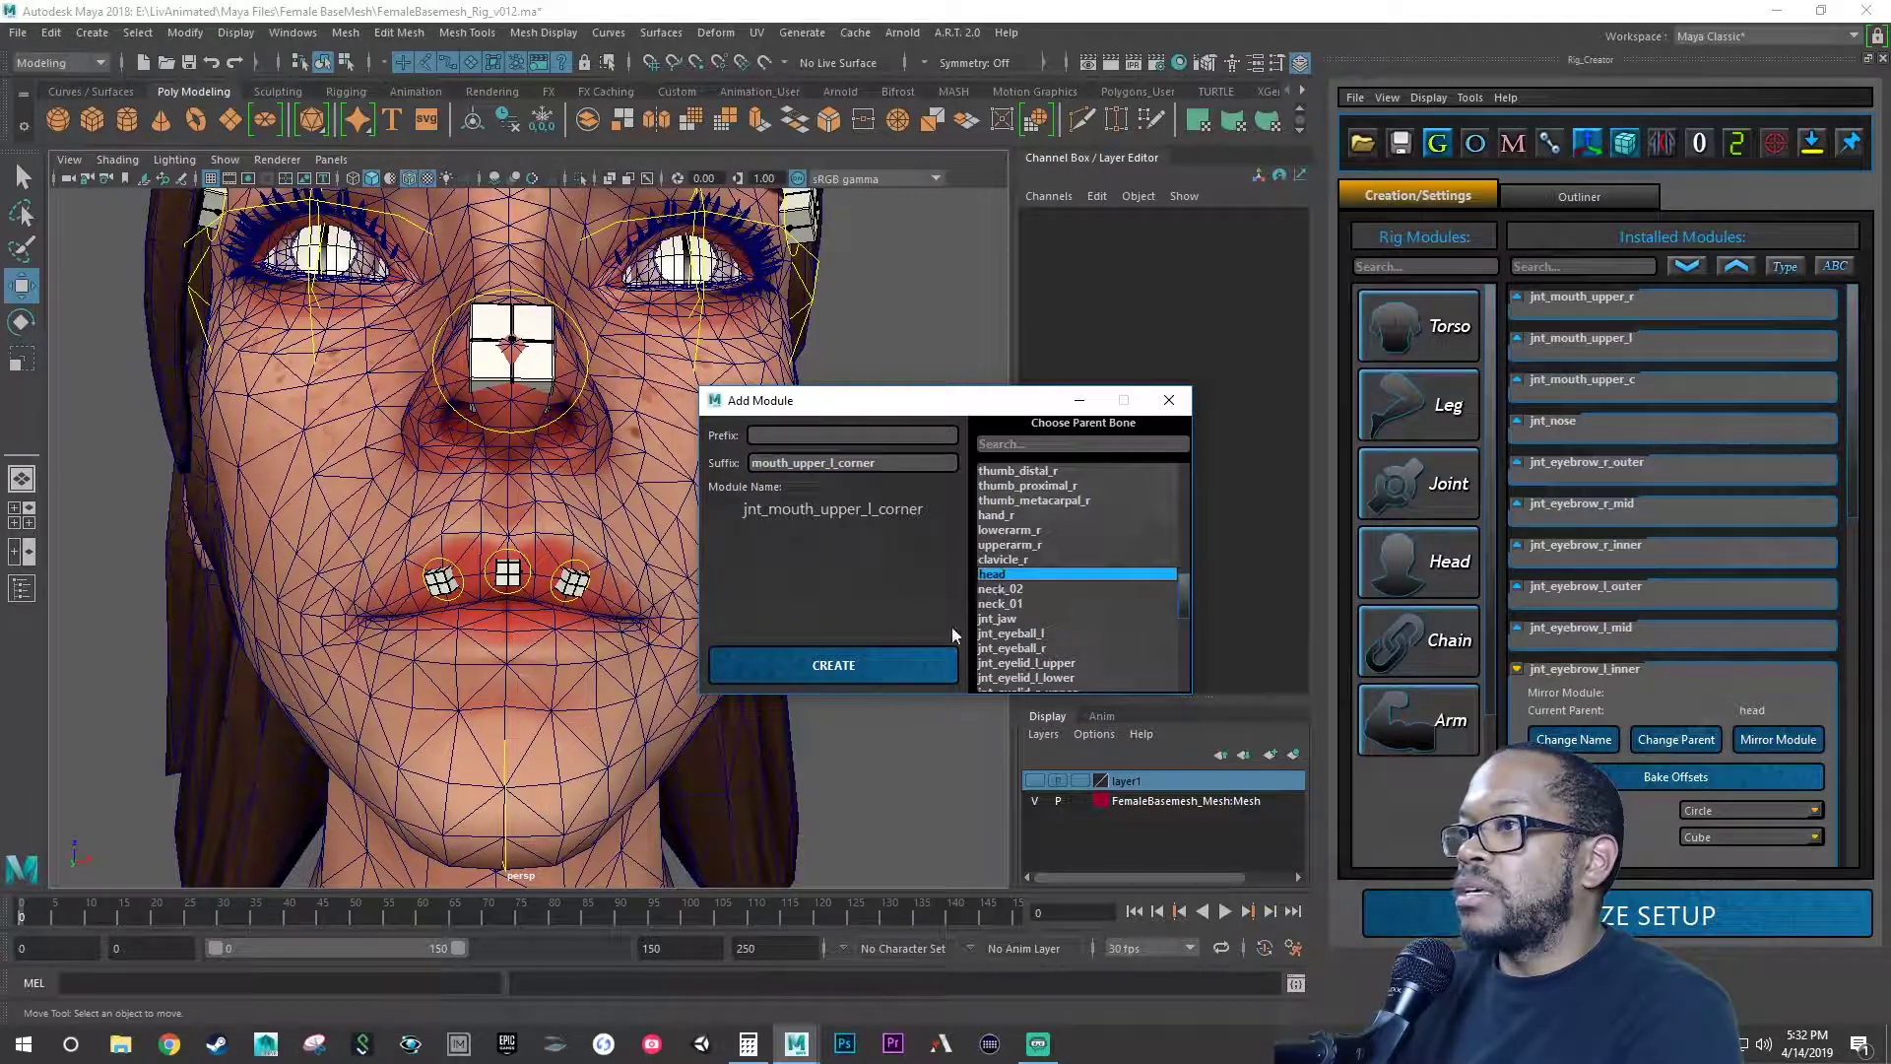
pyautogui.click(877, 667)
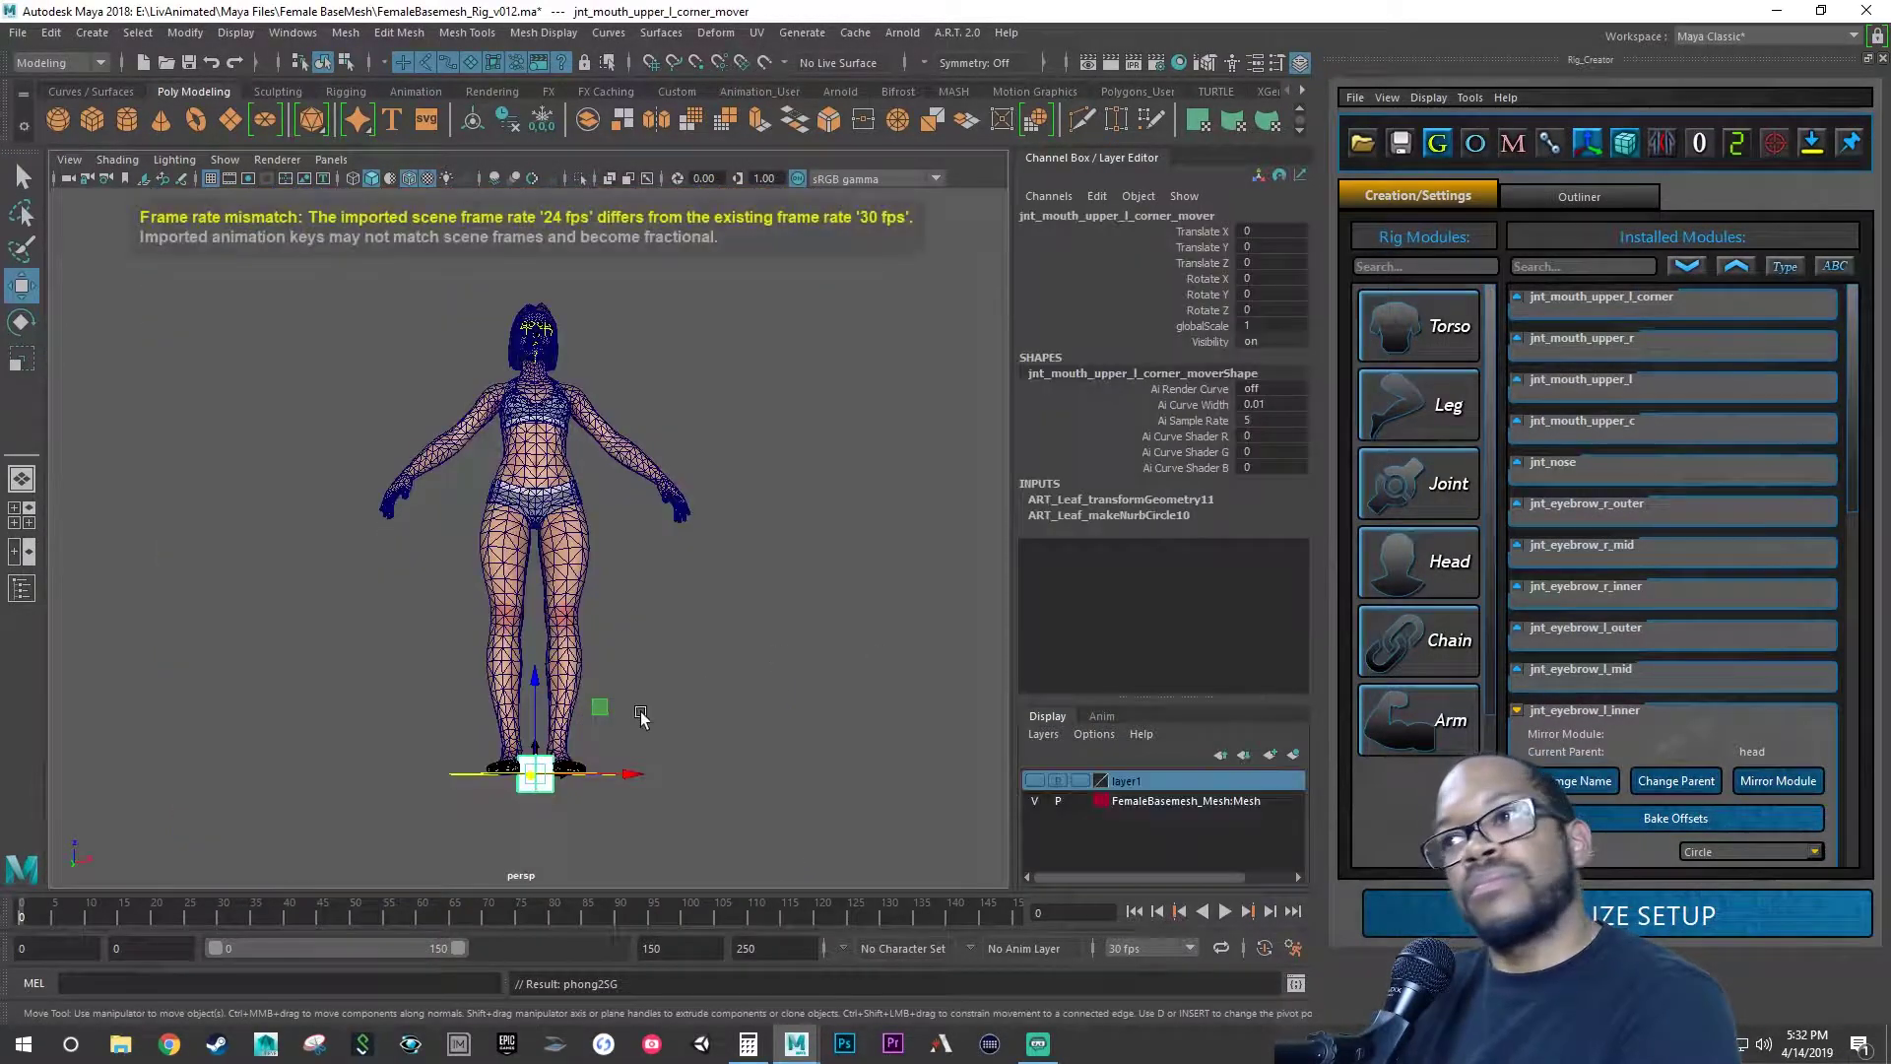
# - Move the new left mouth-corner mover up beside the head, to about X 23.6 and Z 175
pyautogui.moveTo(600, 708); pyautogui.dragTo(564, 334)
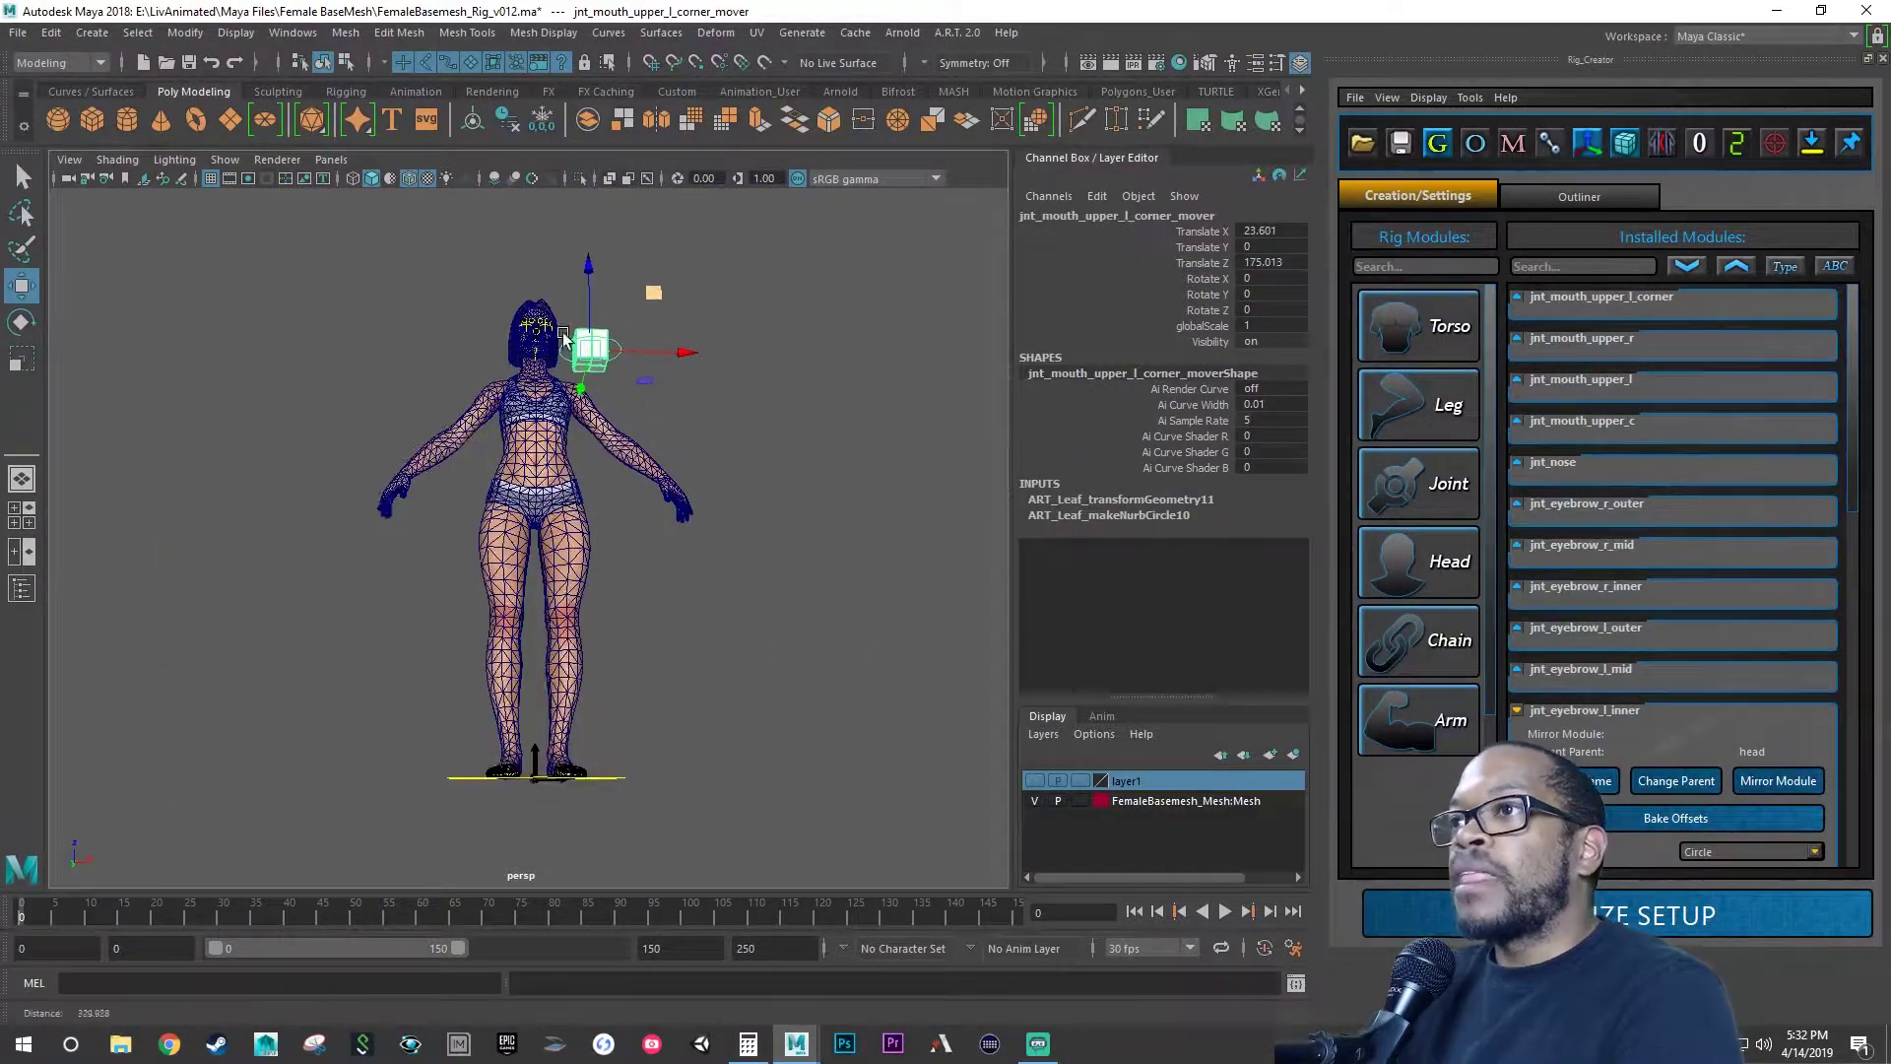
pyautogui.scroll(5, 564, 334)
pyautogui.scroll(-2, 559, 624)
pyautogui.scroll(2, 559, 625)
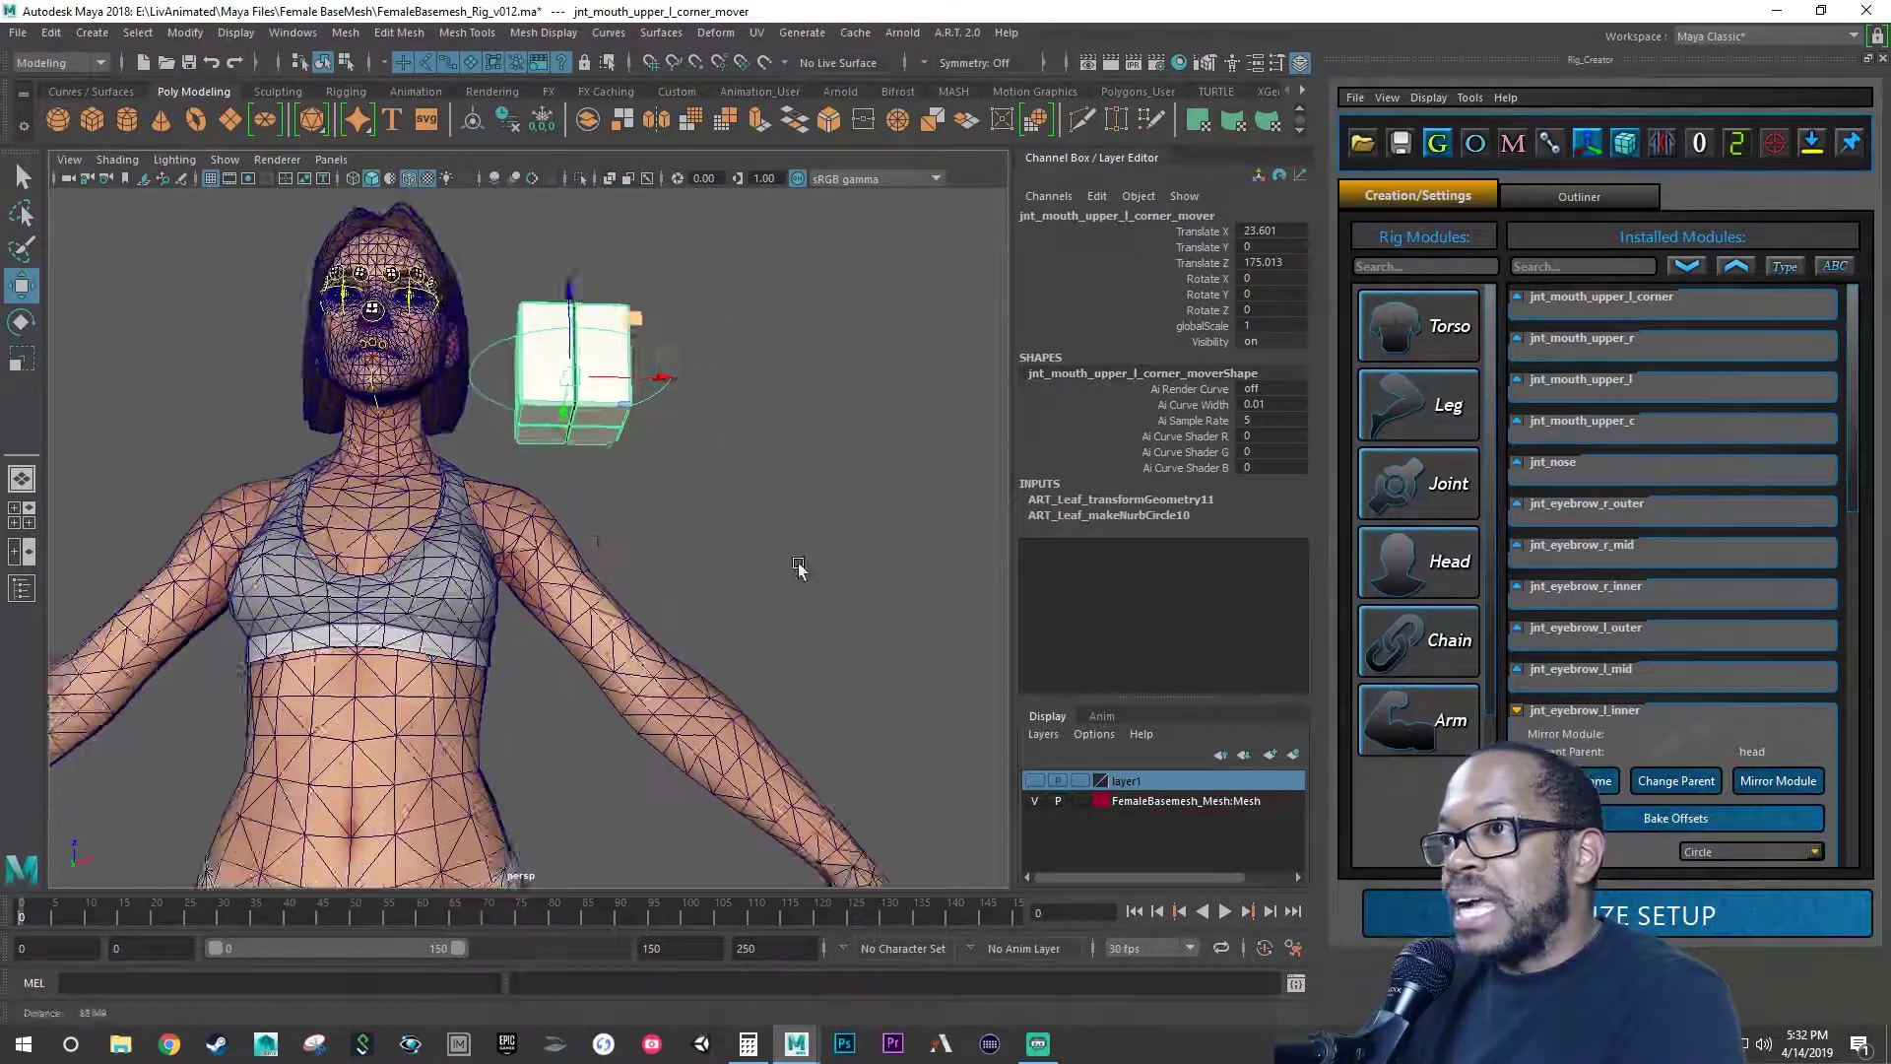
pyautogui.scroll(6, 676, 485)
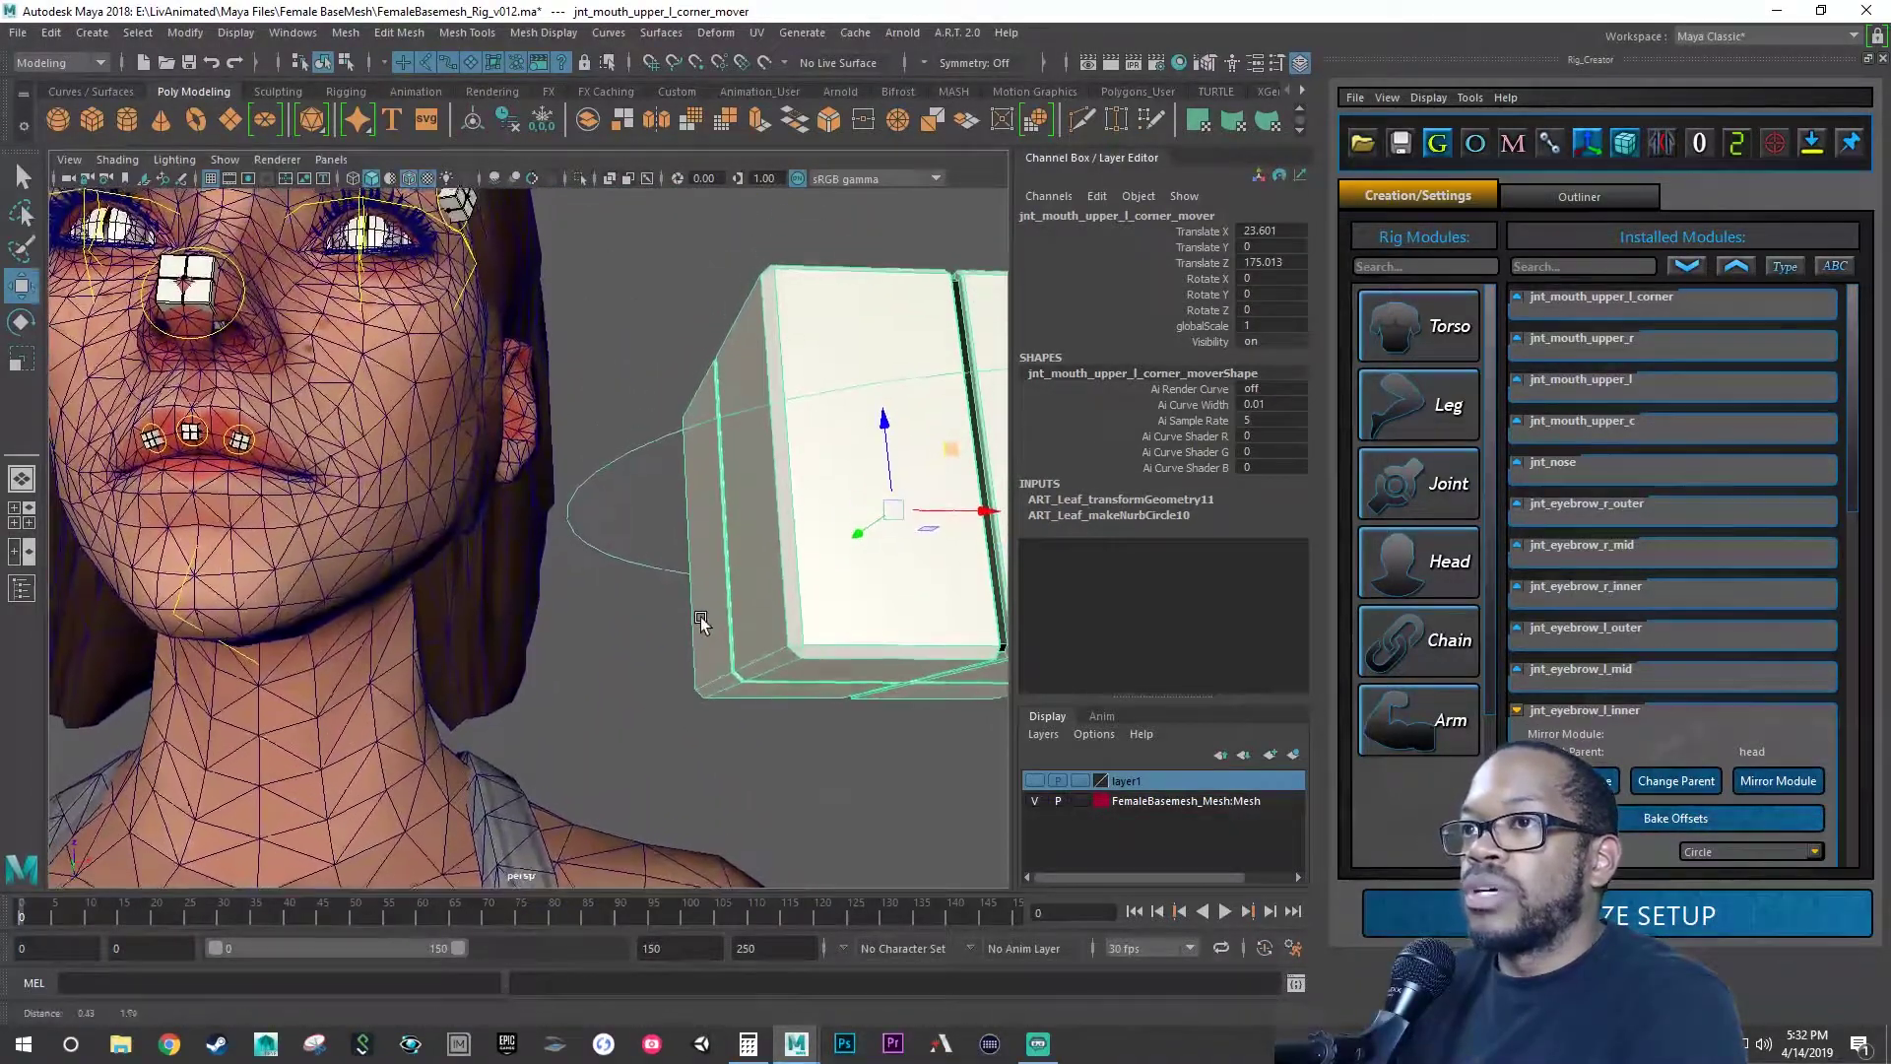
pyautogui.scroll(2, 256, 462)
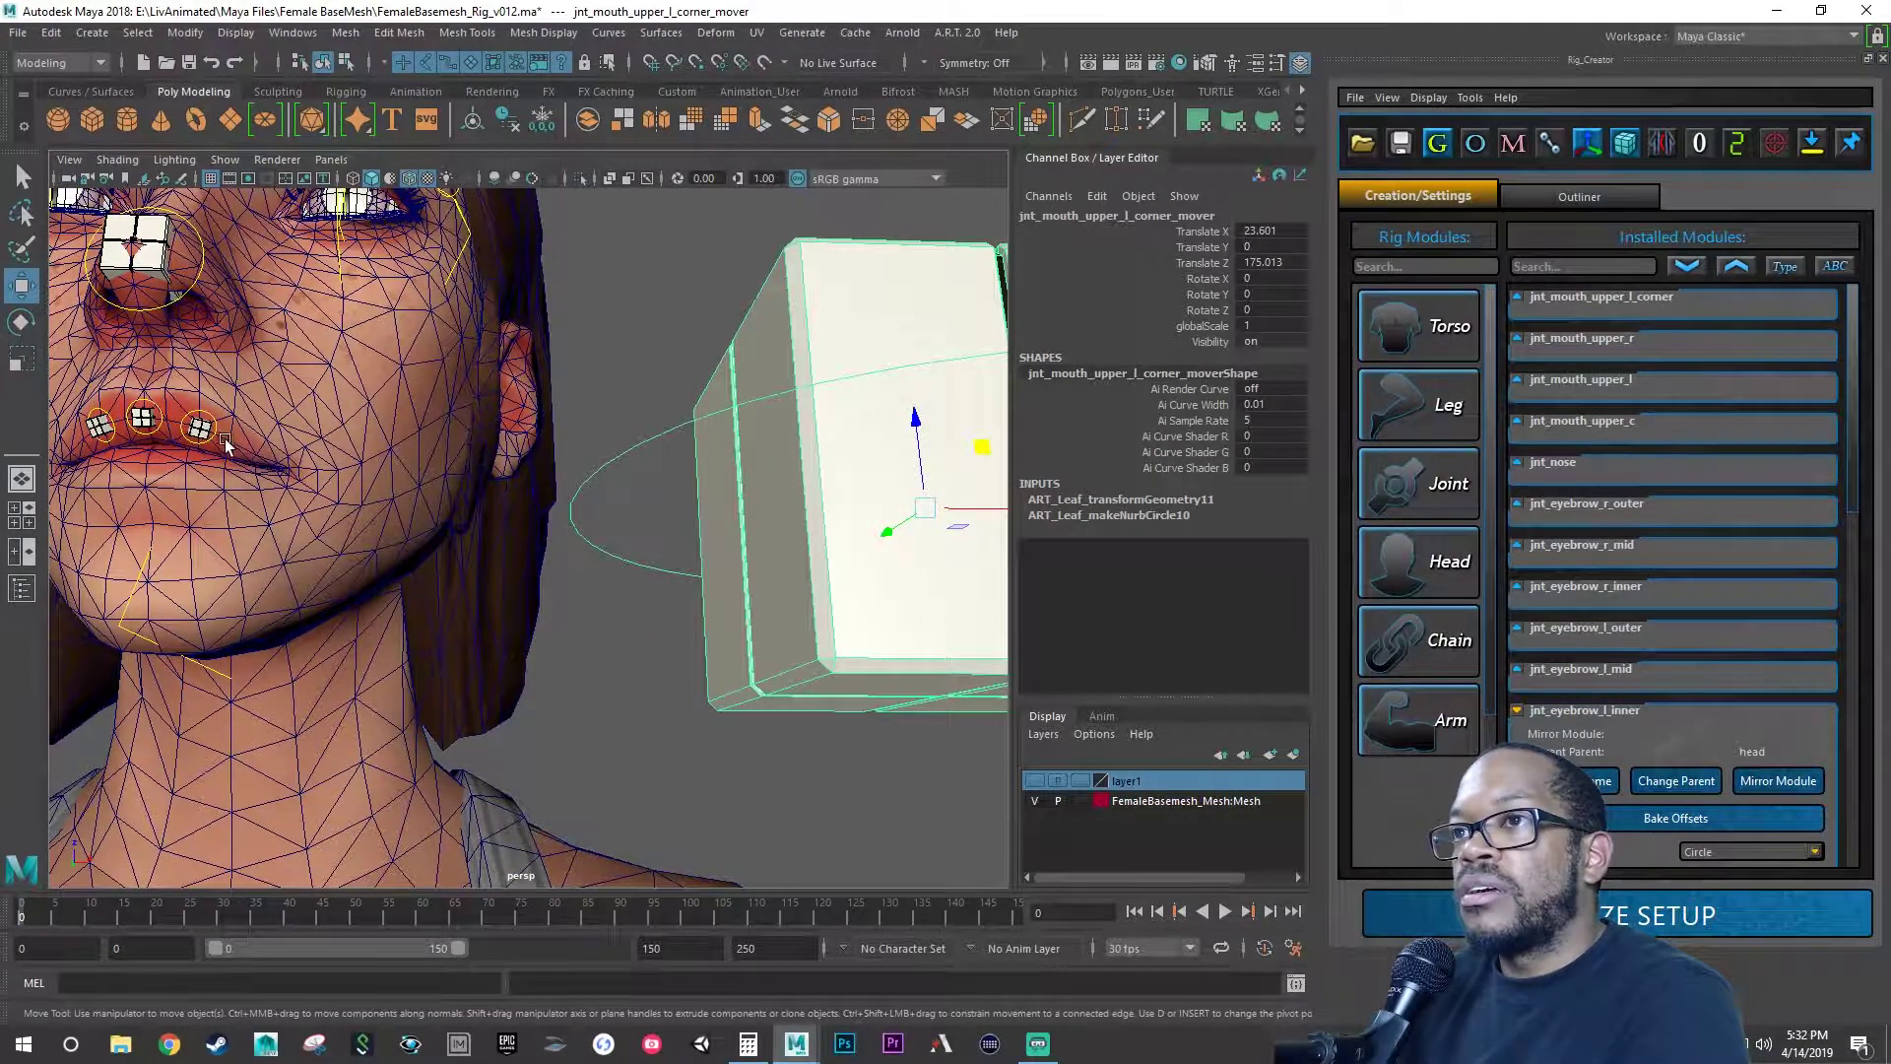
pyautogui.scroll(-2, 679, 543)
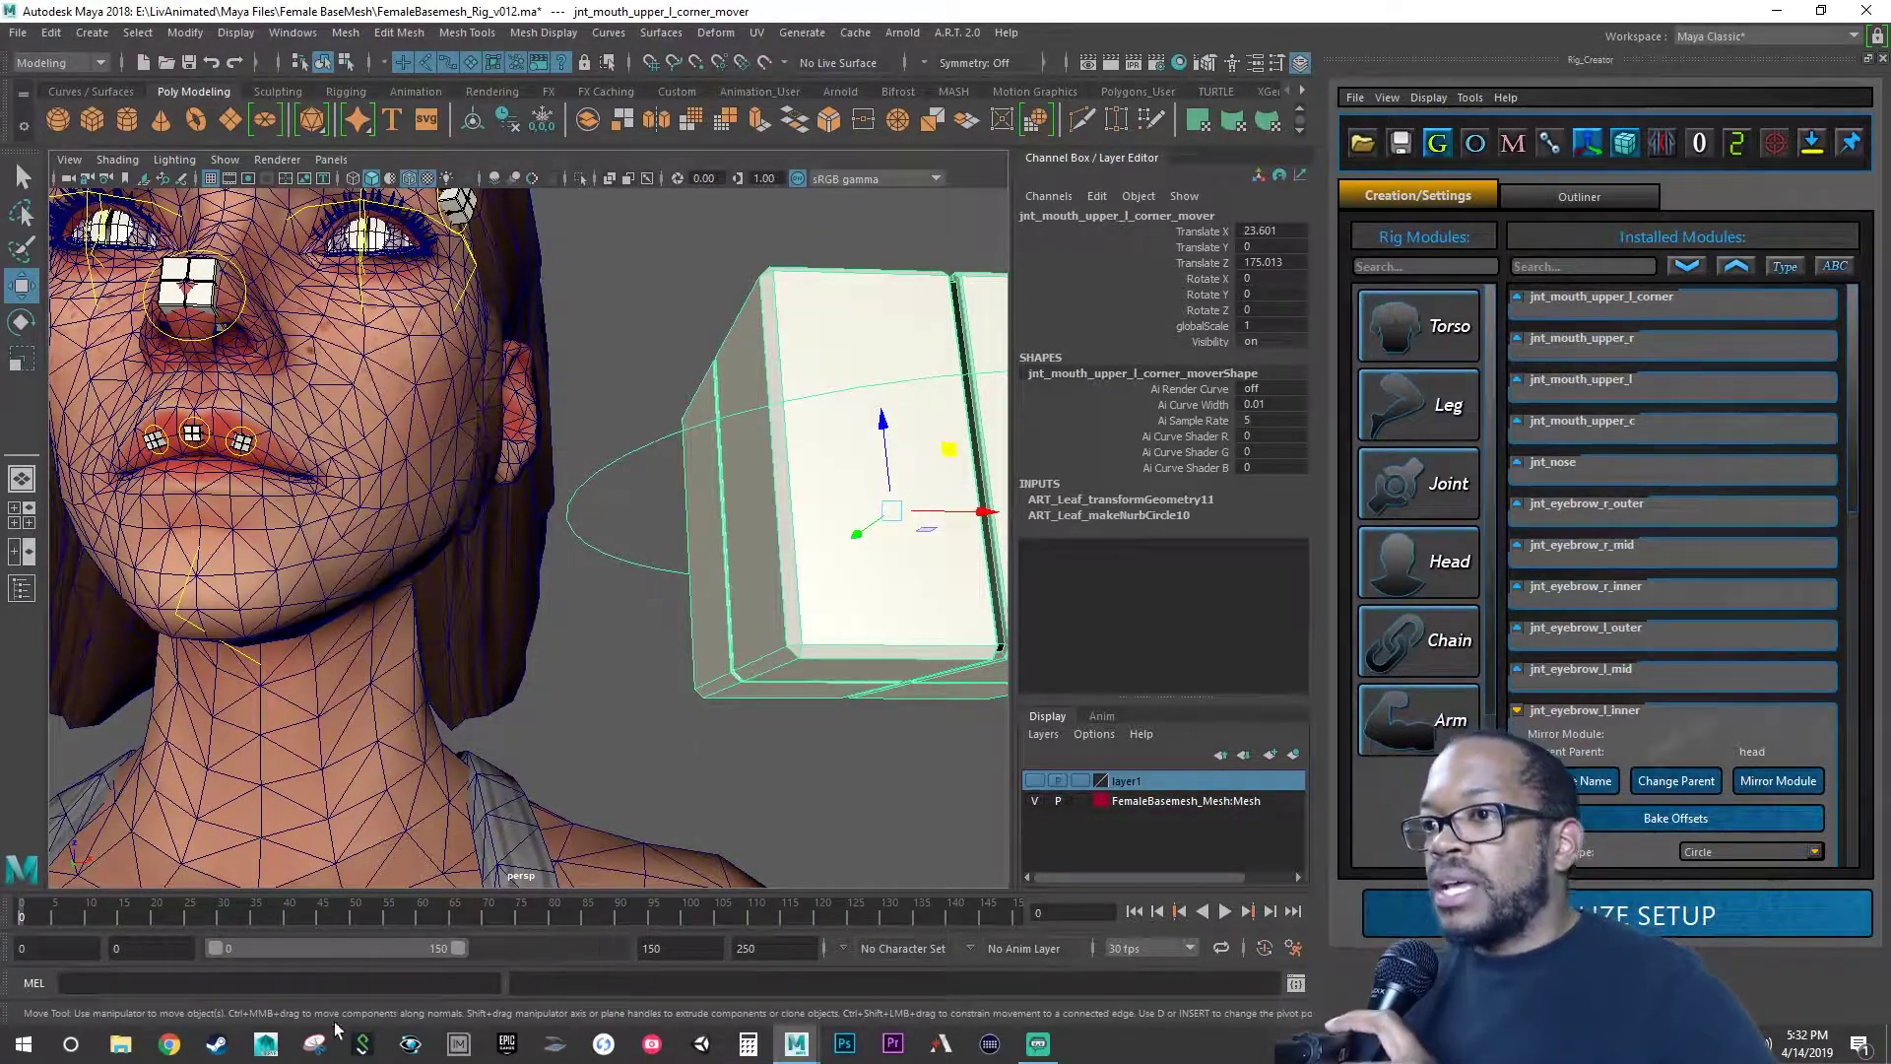
# - Capture the left upper-lip mover's transform values with the Snipping Tool as a reference, then return to Maya
pyautogui.click(256, 434)
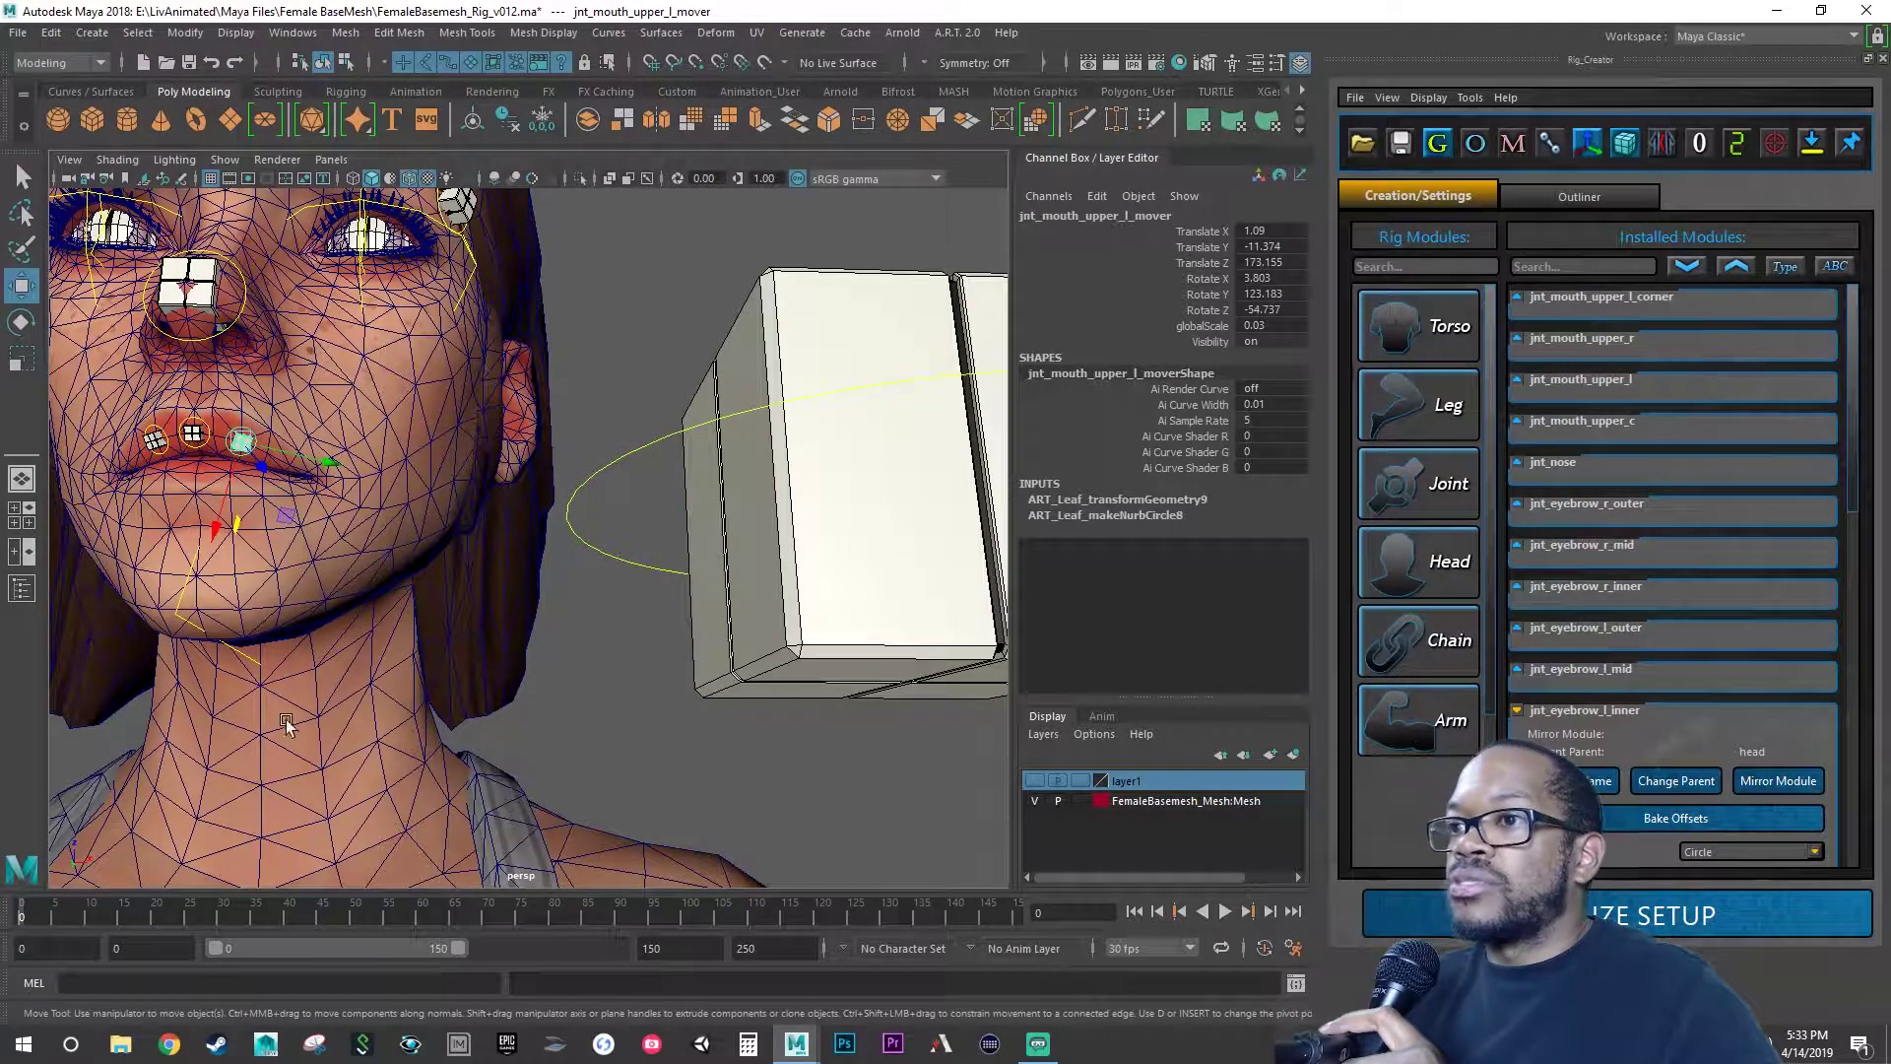
pyautogui.click(316, 1044)
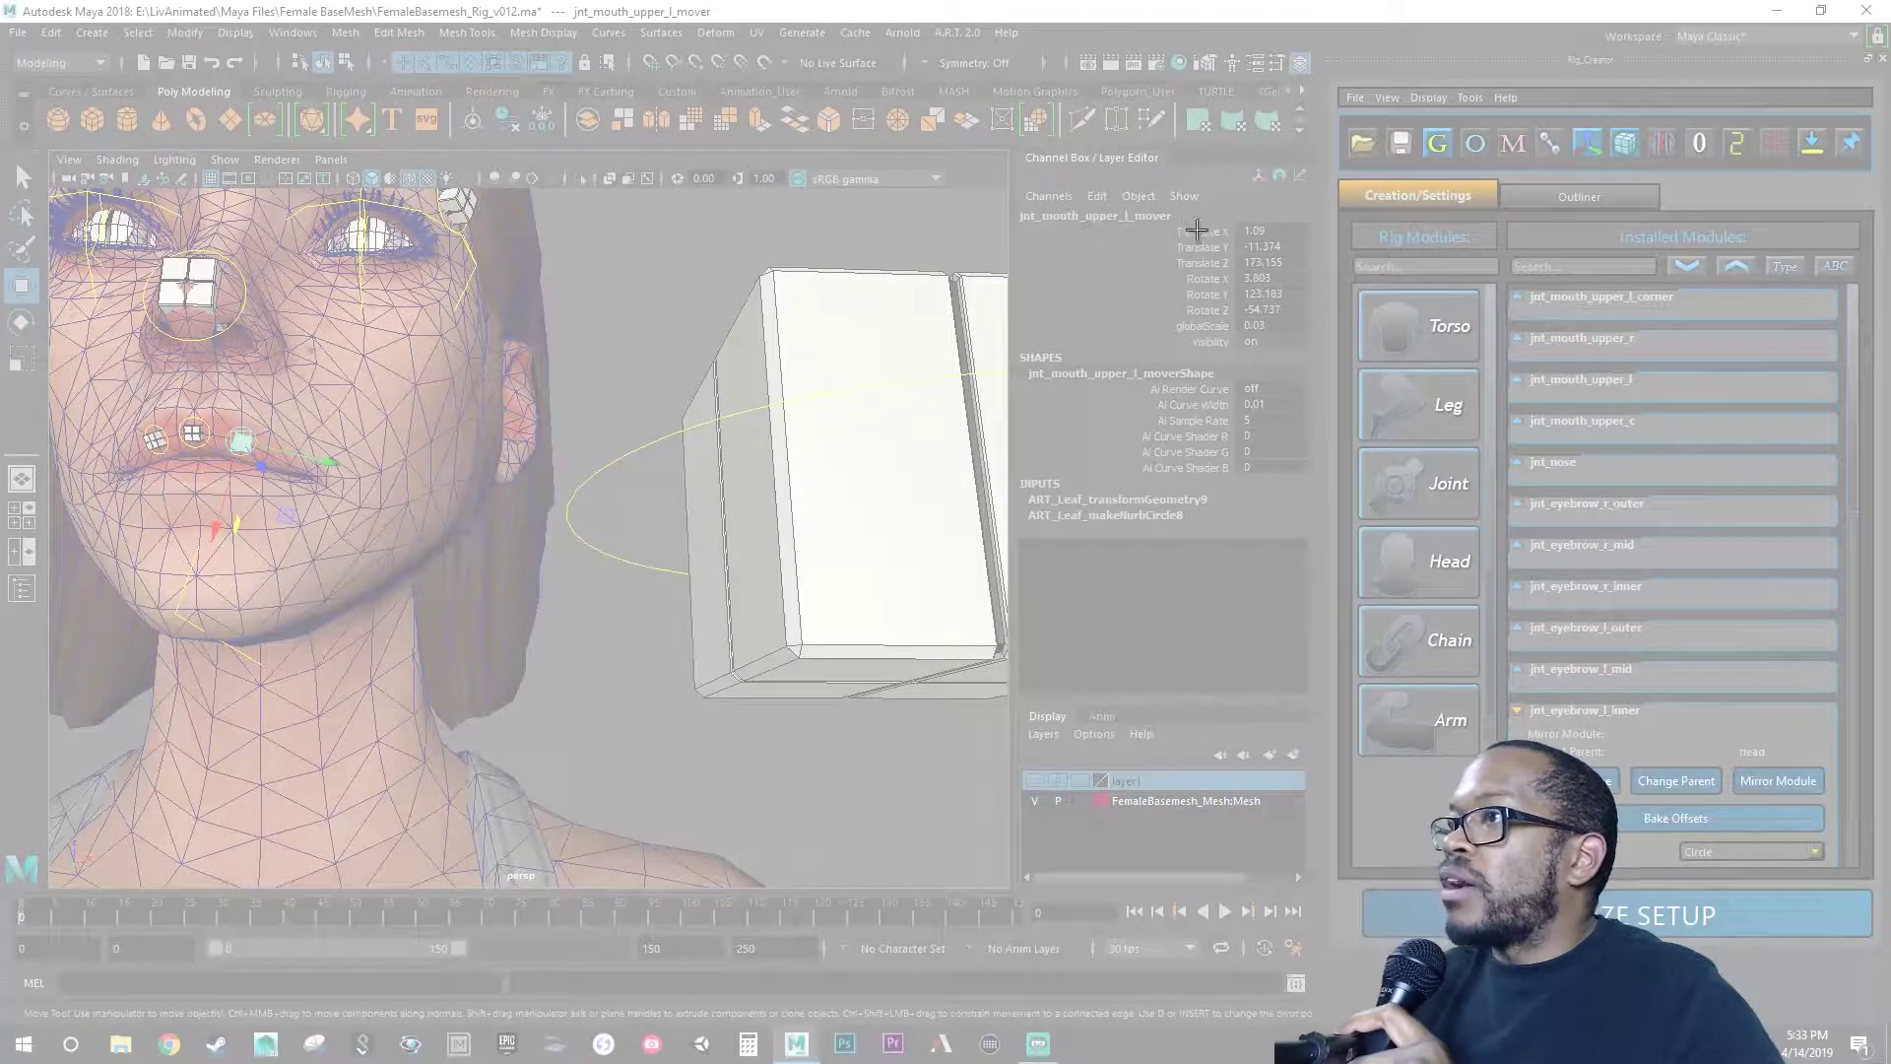
pyautogui.moveTo(1155, 214); pyautogui.dragTo(1306, 351)
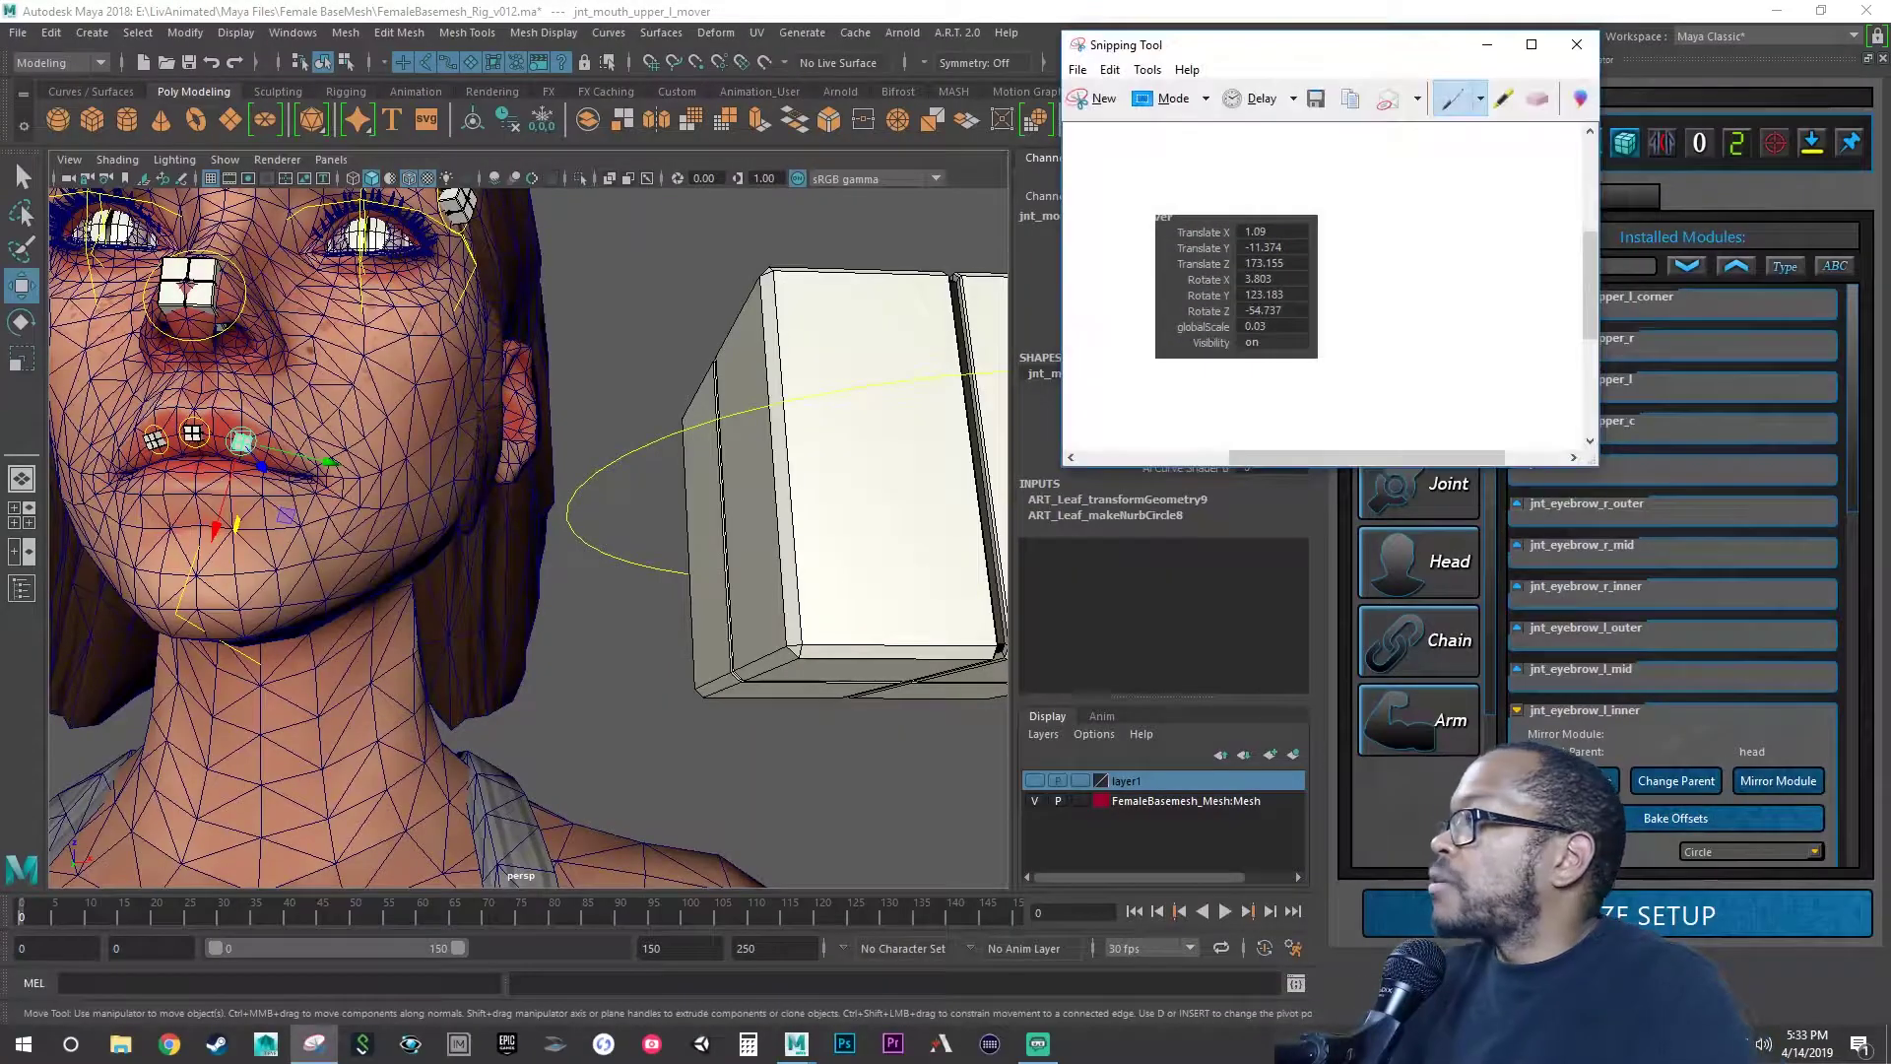
pyautogui.hotkey('alt', 'Tab')
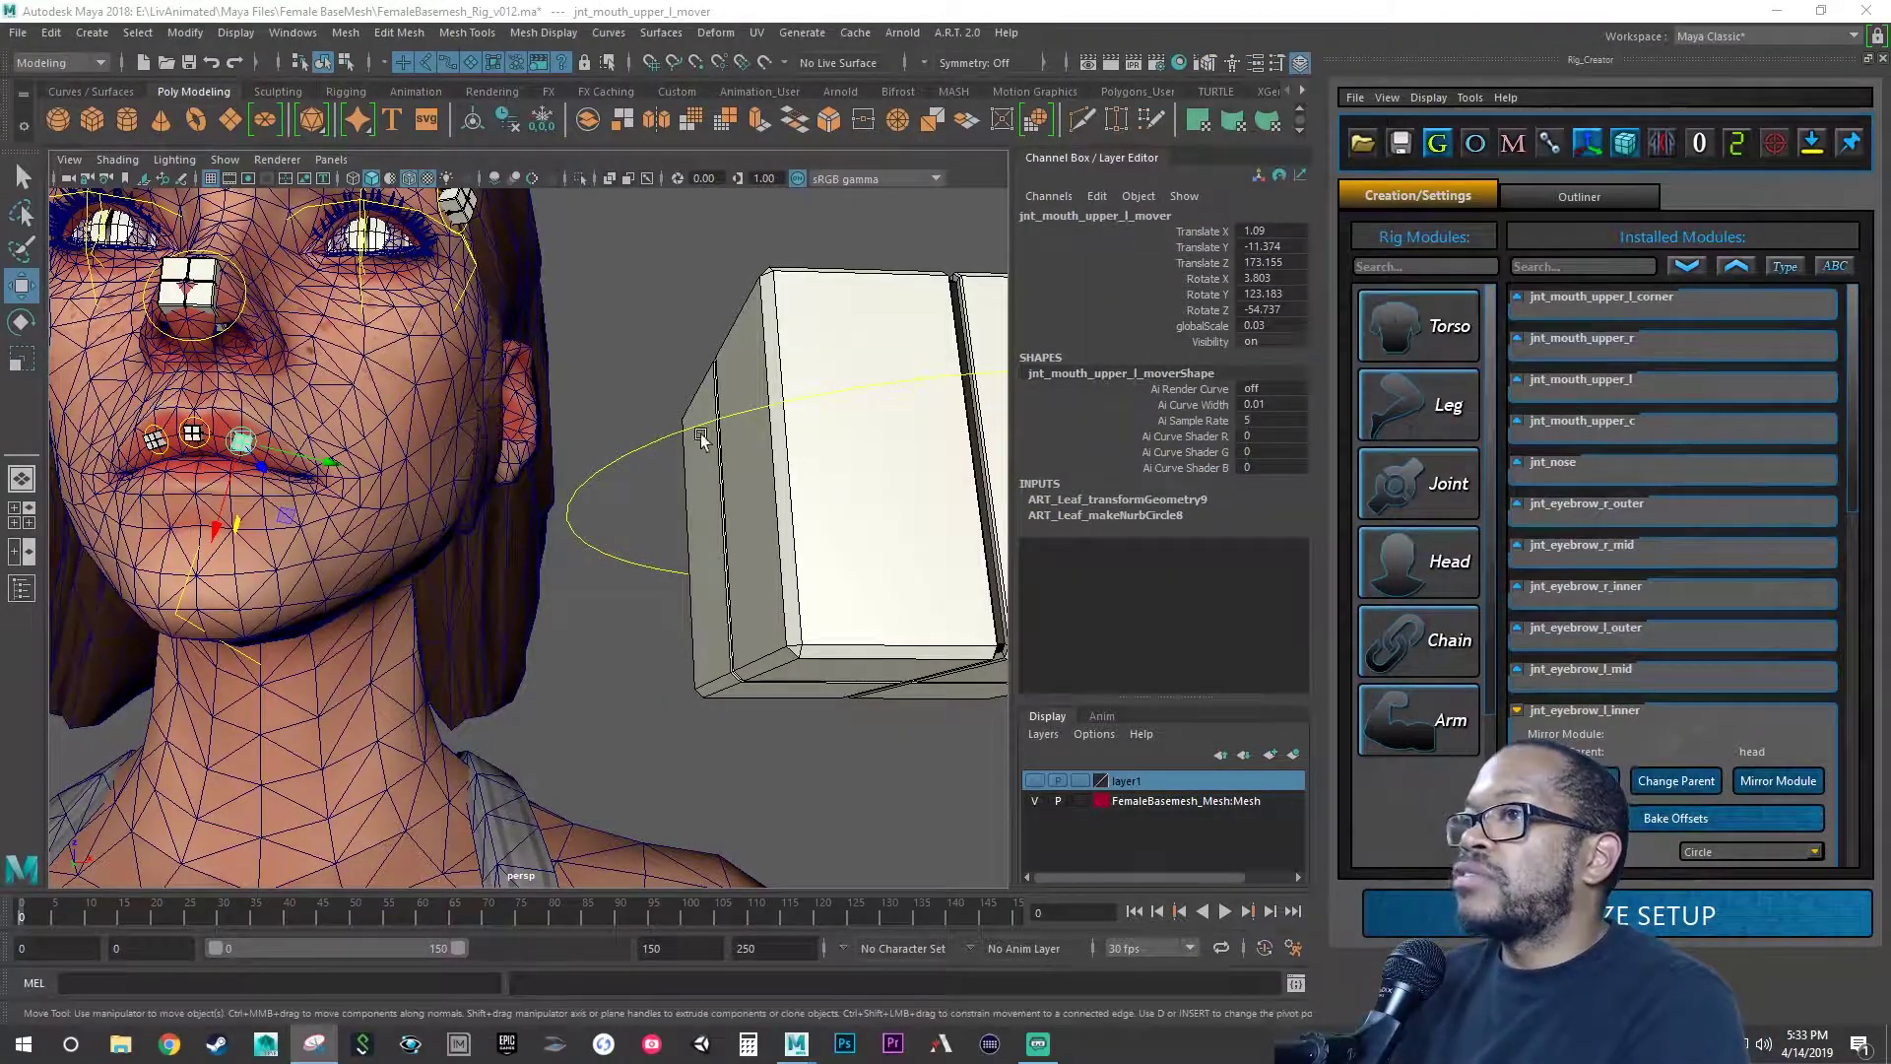
# - Set the left mouth-corner mover's Translate X to 1.09, Translate Y to -11.374 and Translate Z to 173.155
pyautogui.click(671, 430)
pyautogui.doubleClick(1288, 230)
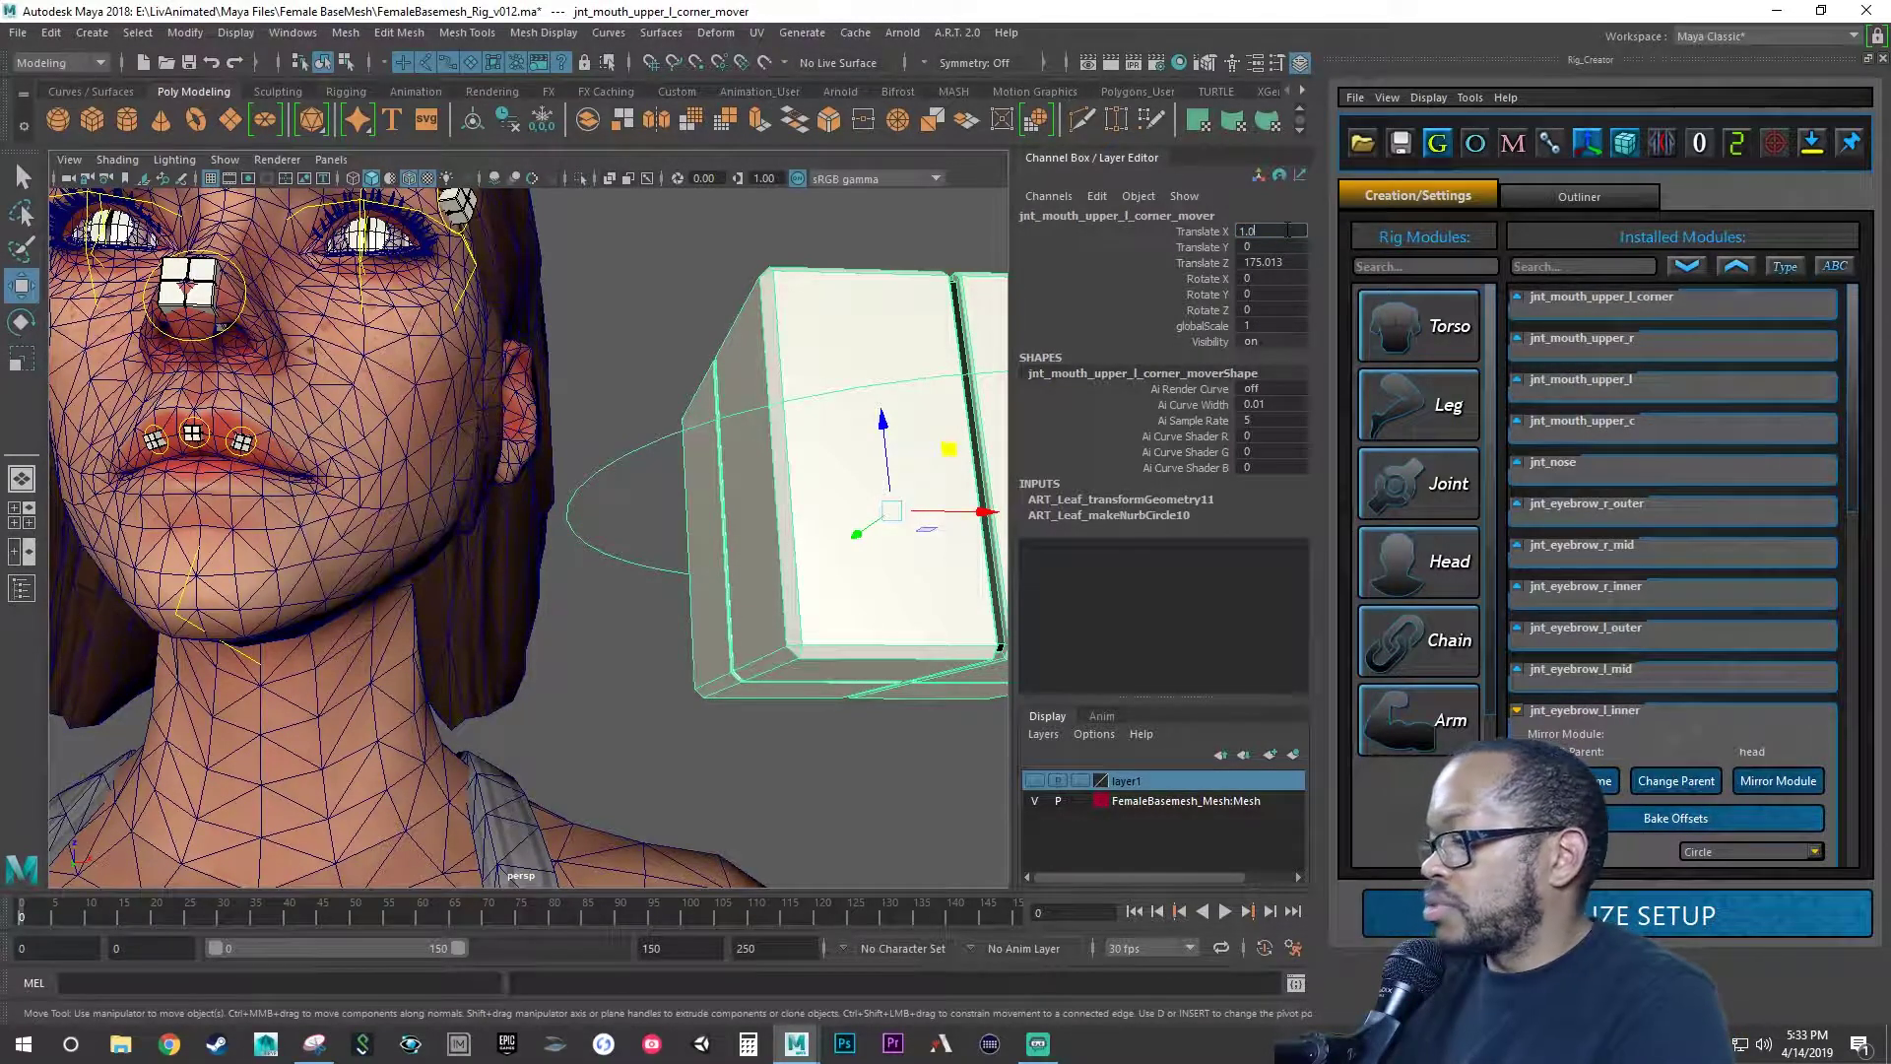
pyautogui.write('1.09')
pyautogui.press('Tab')
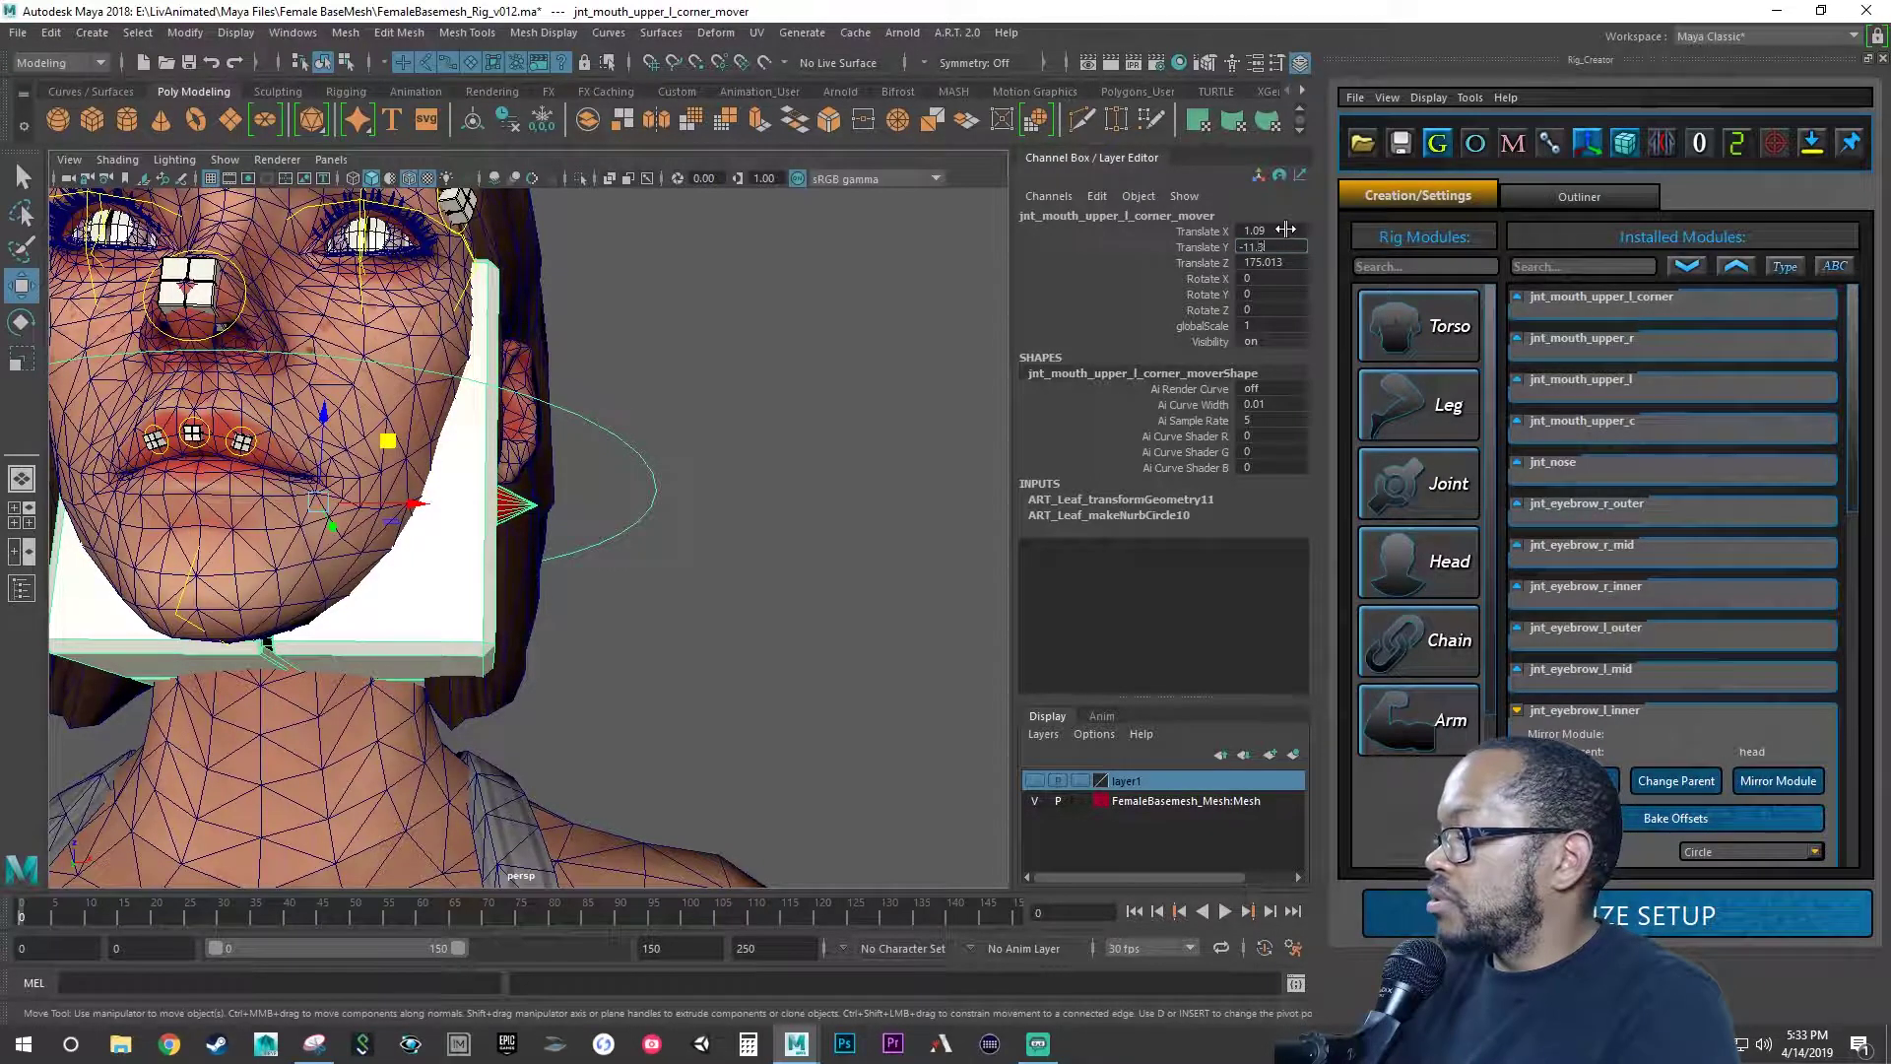
pyautogui.write('-11.374')
pyautogui.press('Tab')
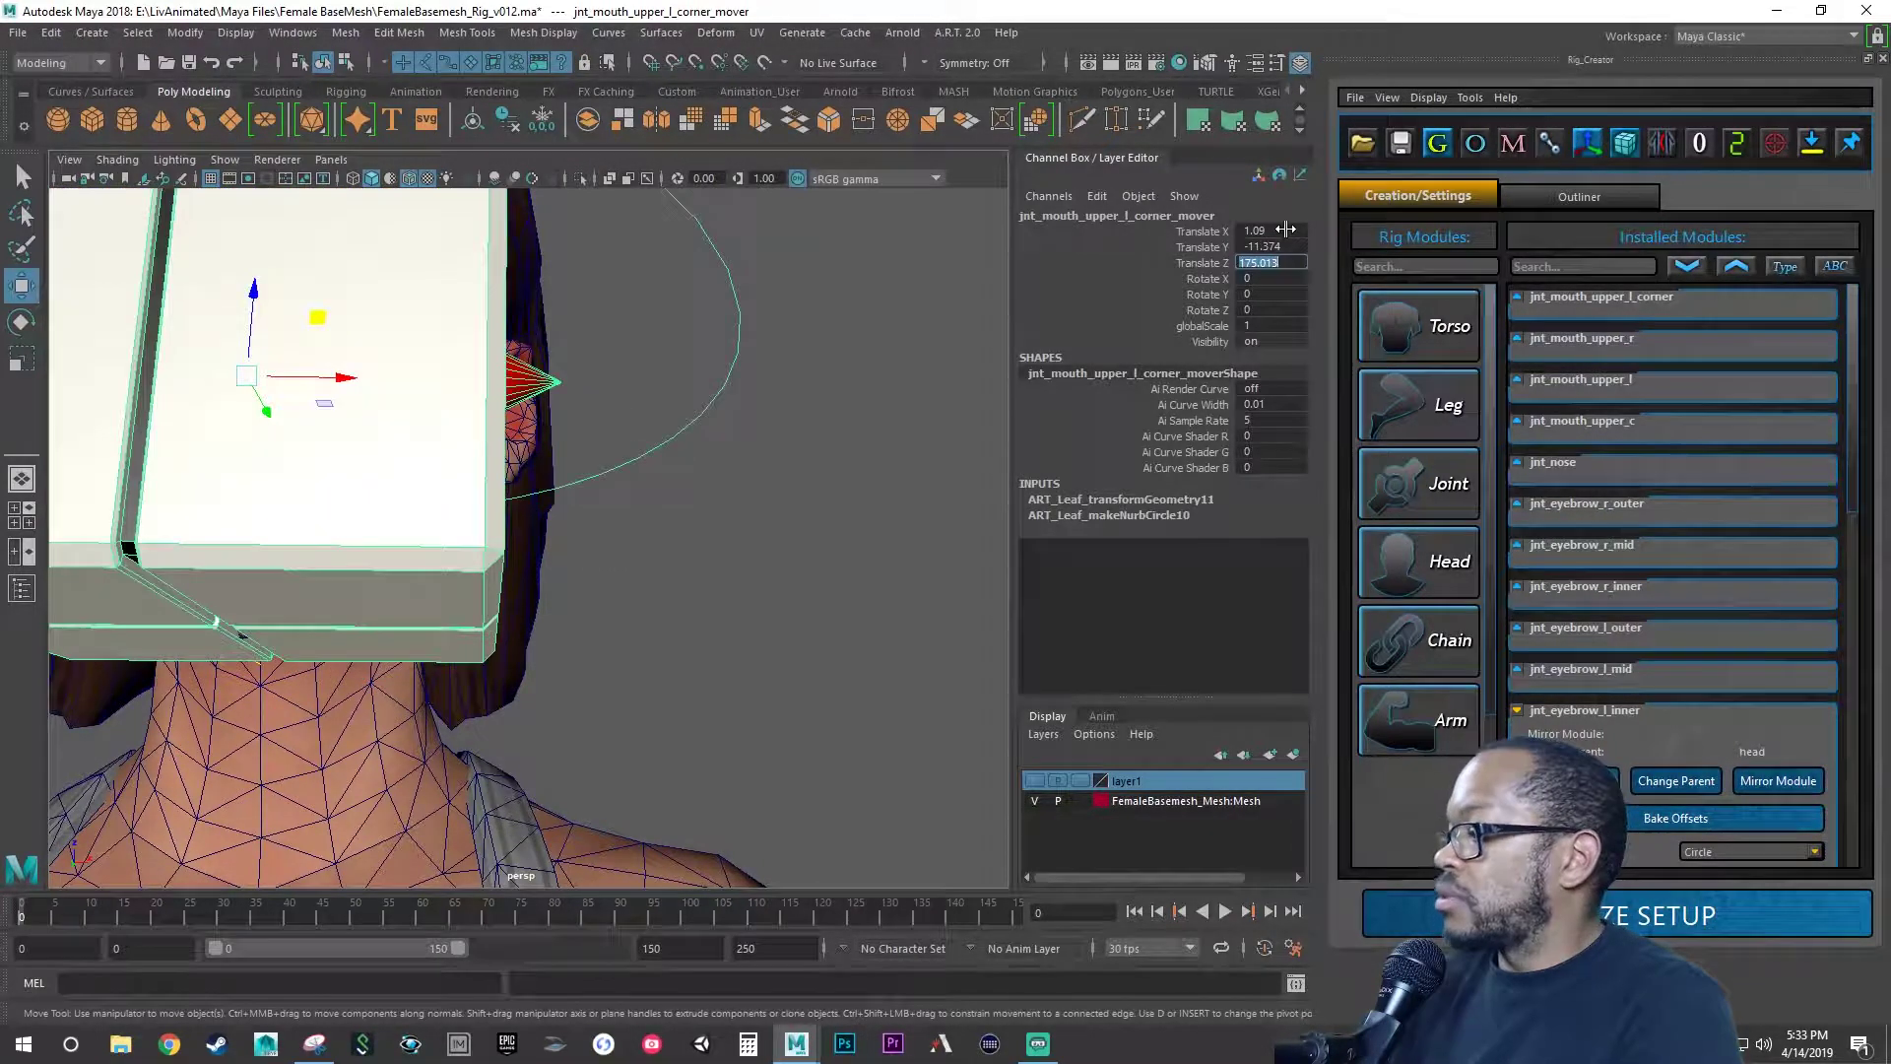
pyautogui.write('173.')
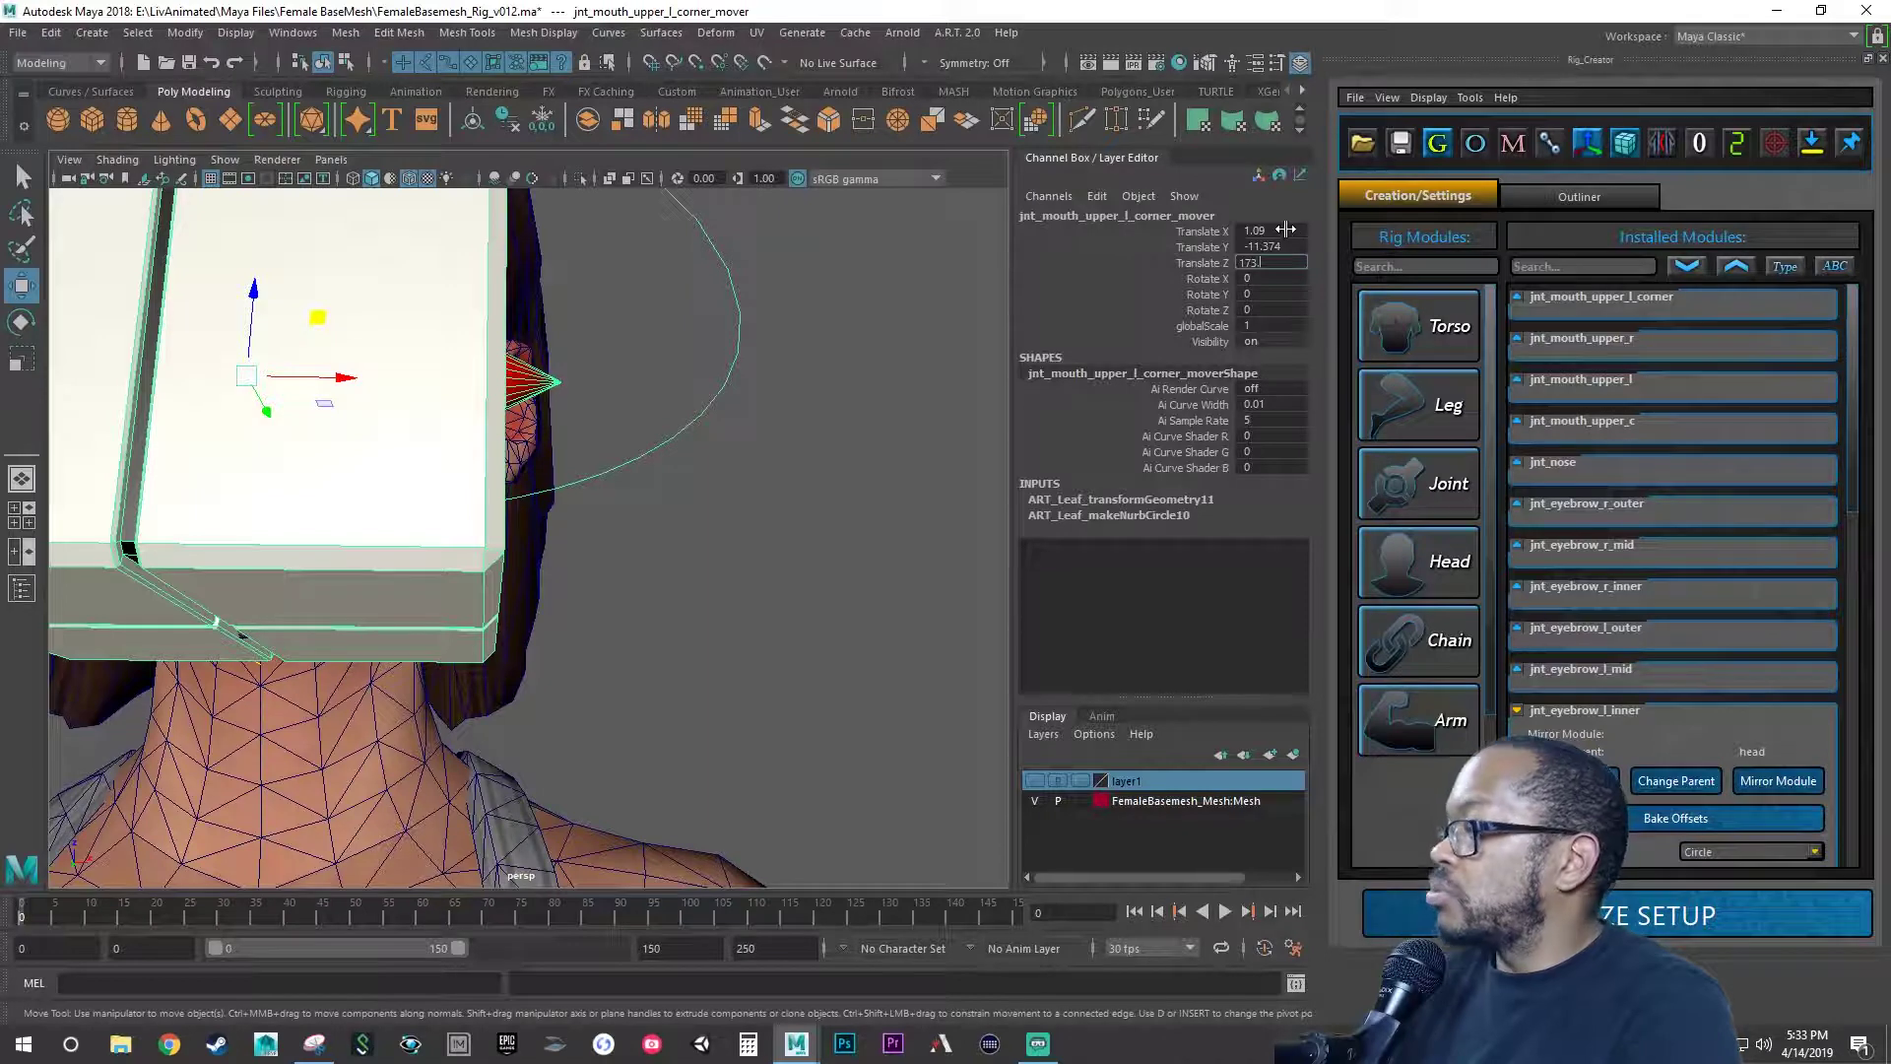
pyautogui.write('155')
pyautogui.press('Tab')
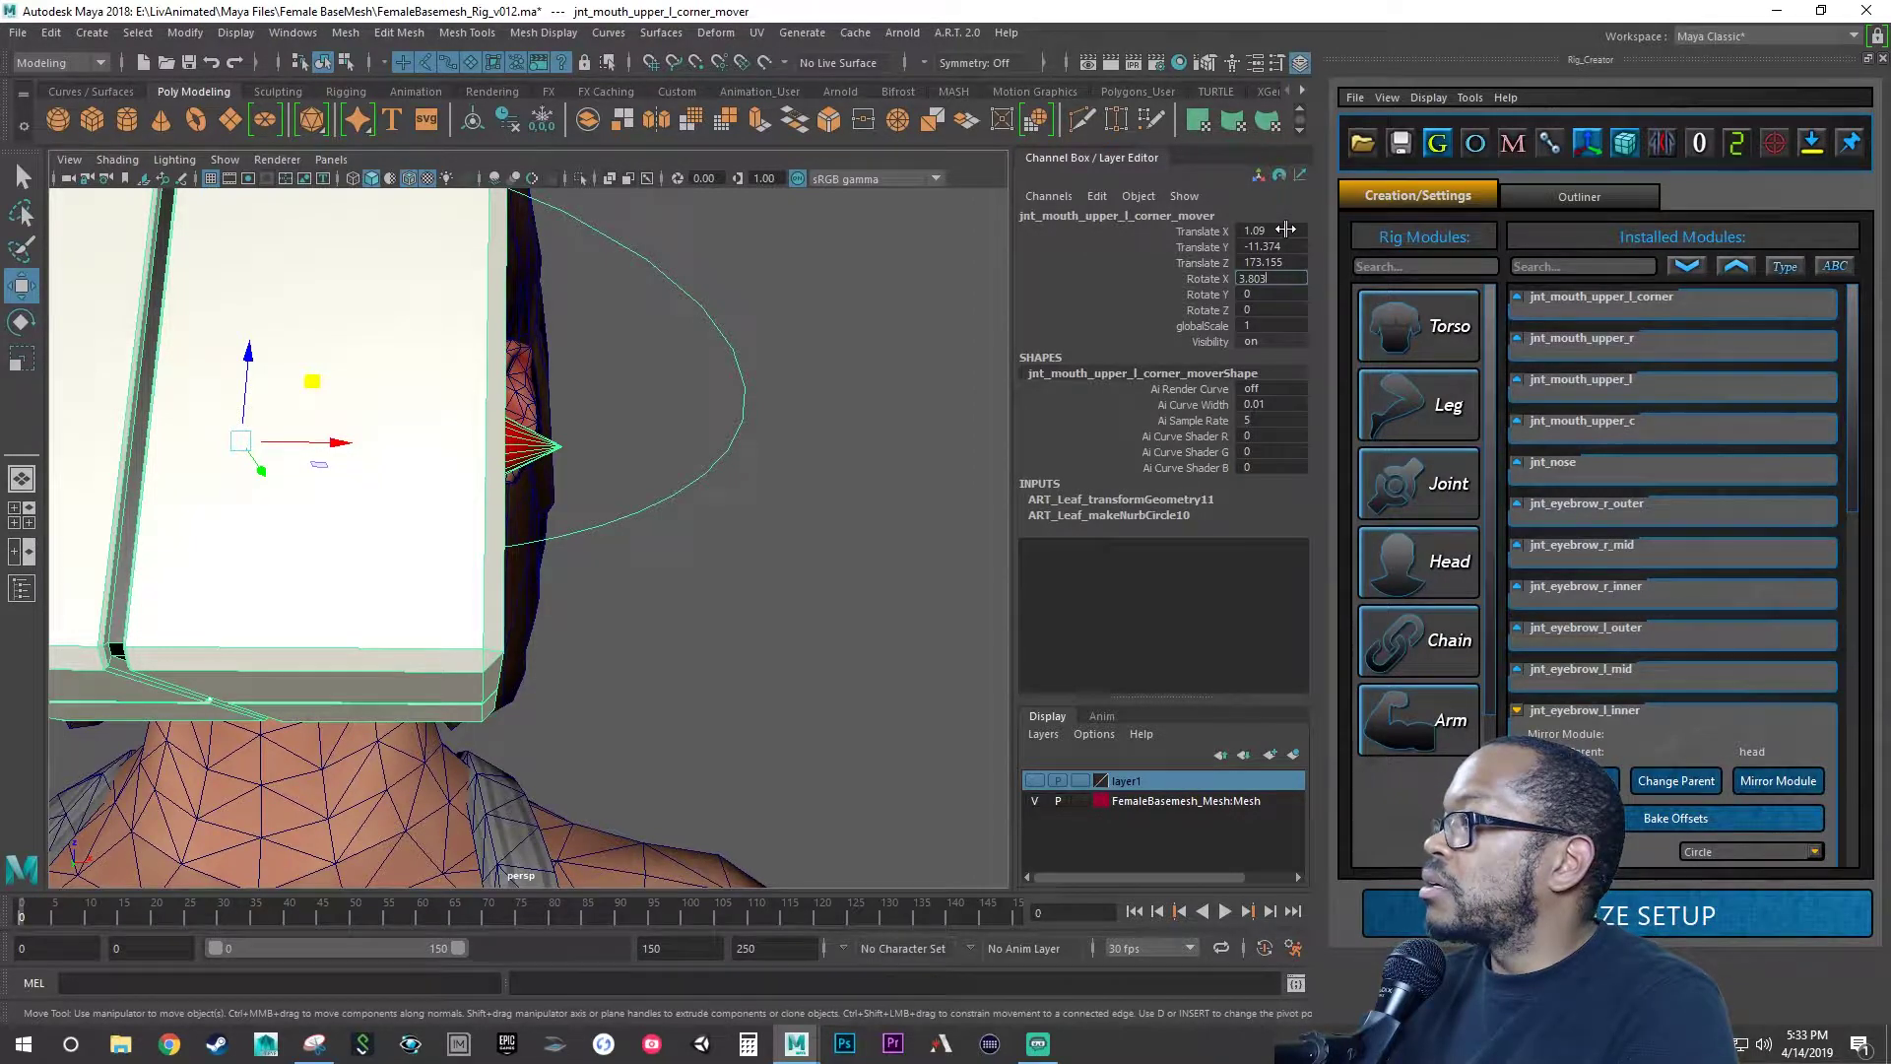
# - Set the left mouth-corner mover's Rotate X to 3.803, Rotate Y to 123.183, Rotate Z to -54.737 and globalScale to 0.03
pyautogui.press('Tab')
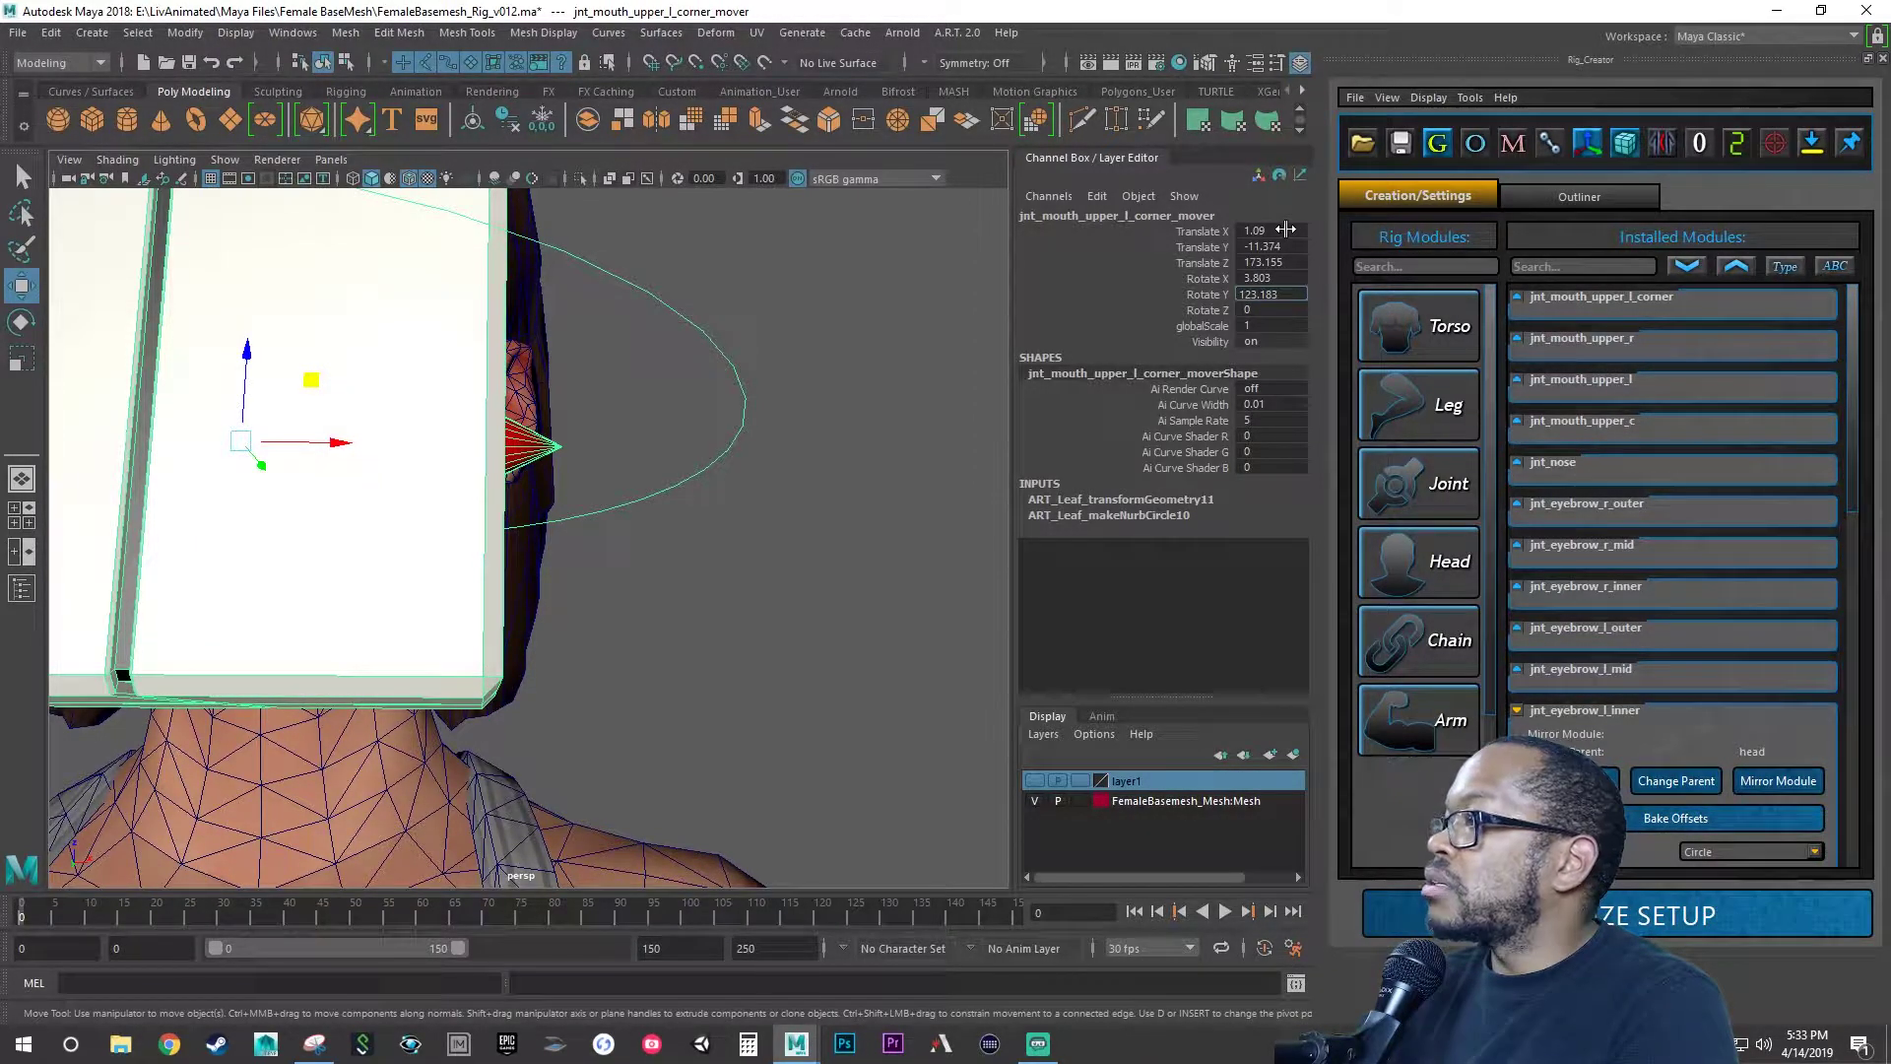
pyautogui.write('123.183')
pyautogui.press('Tab')
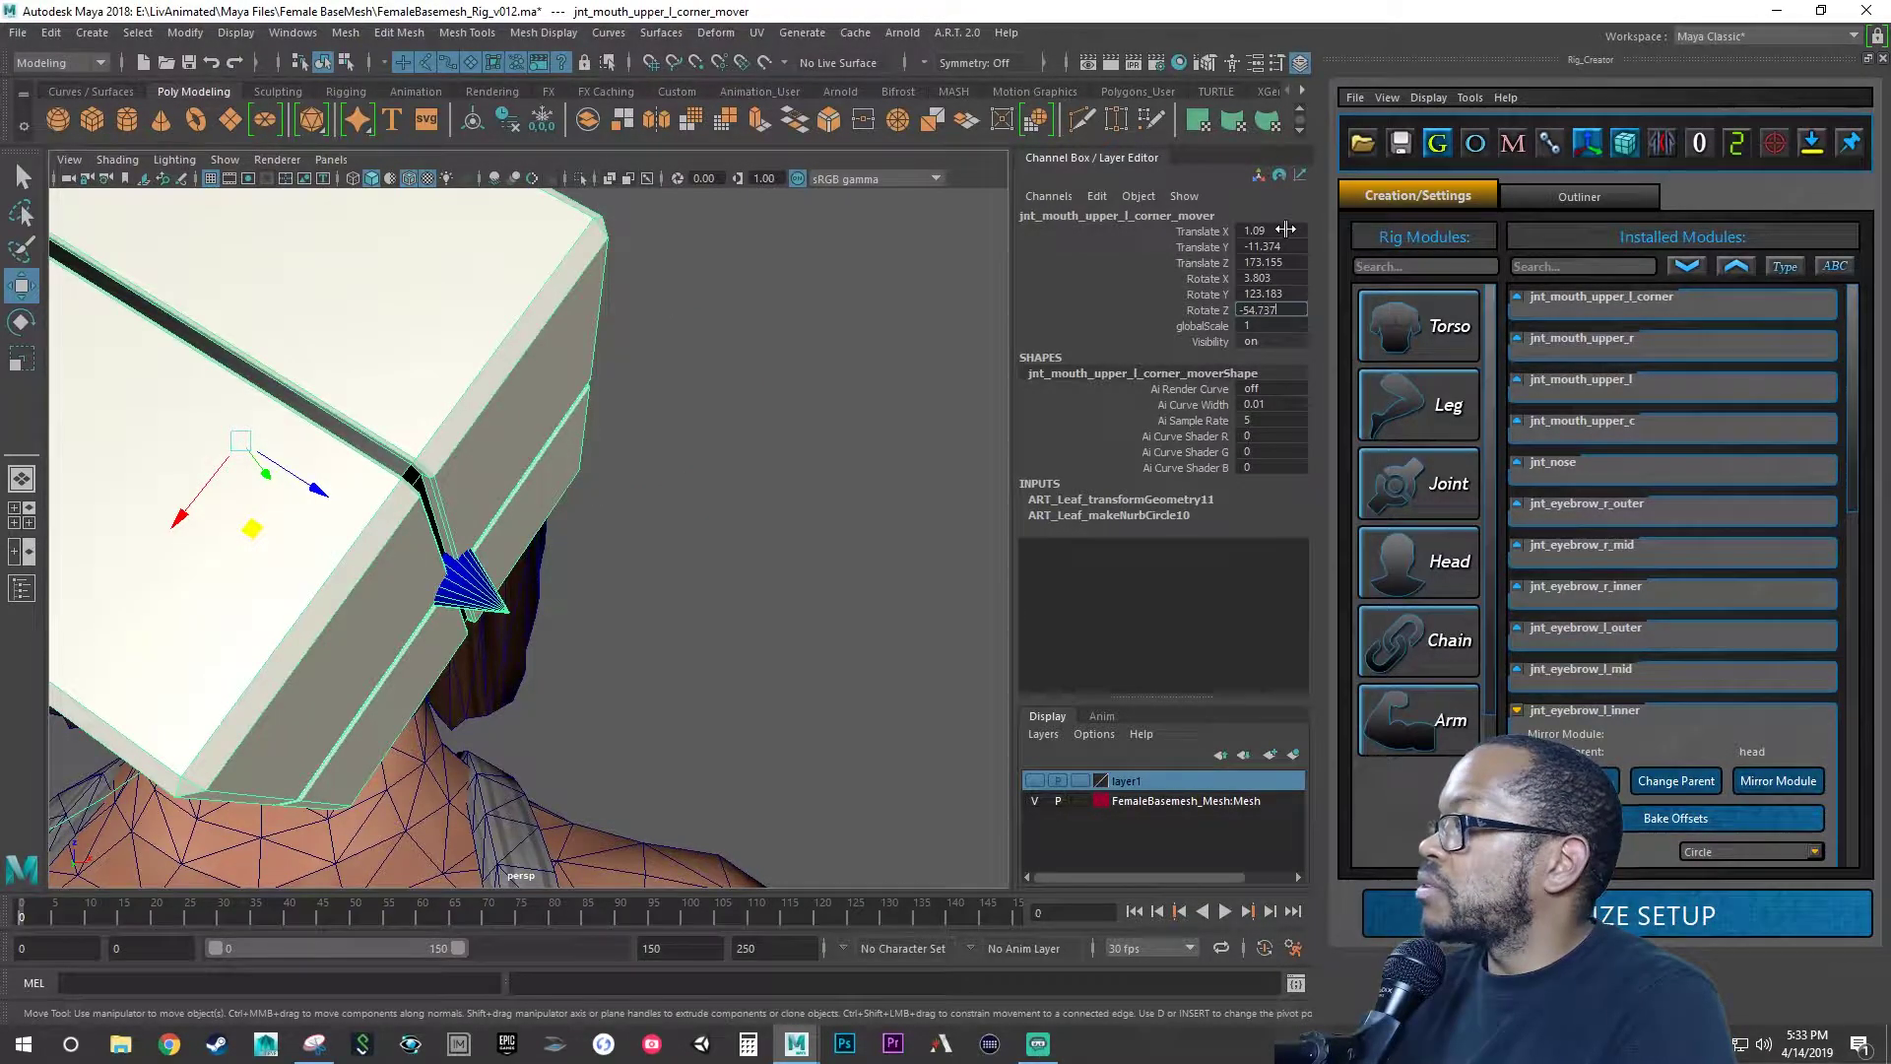
pyautogui.press('Tab')
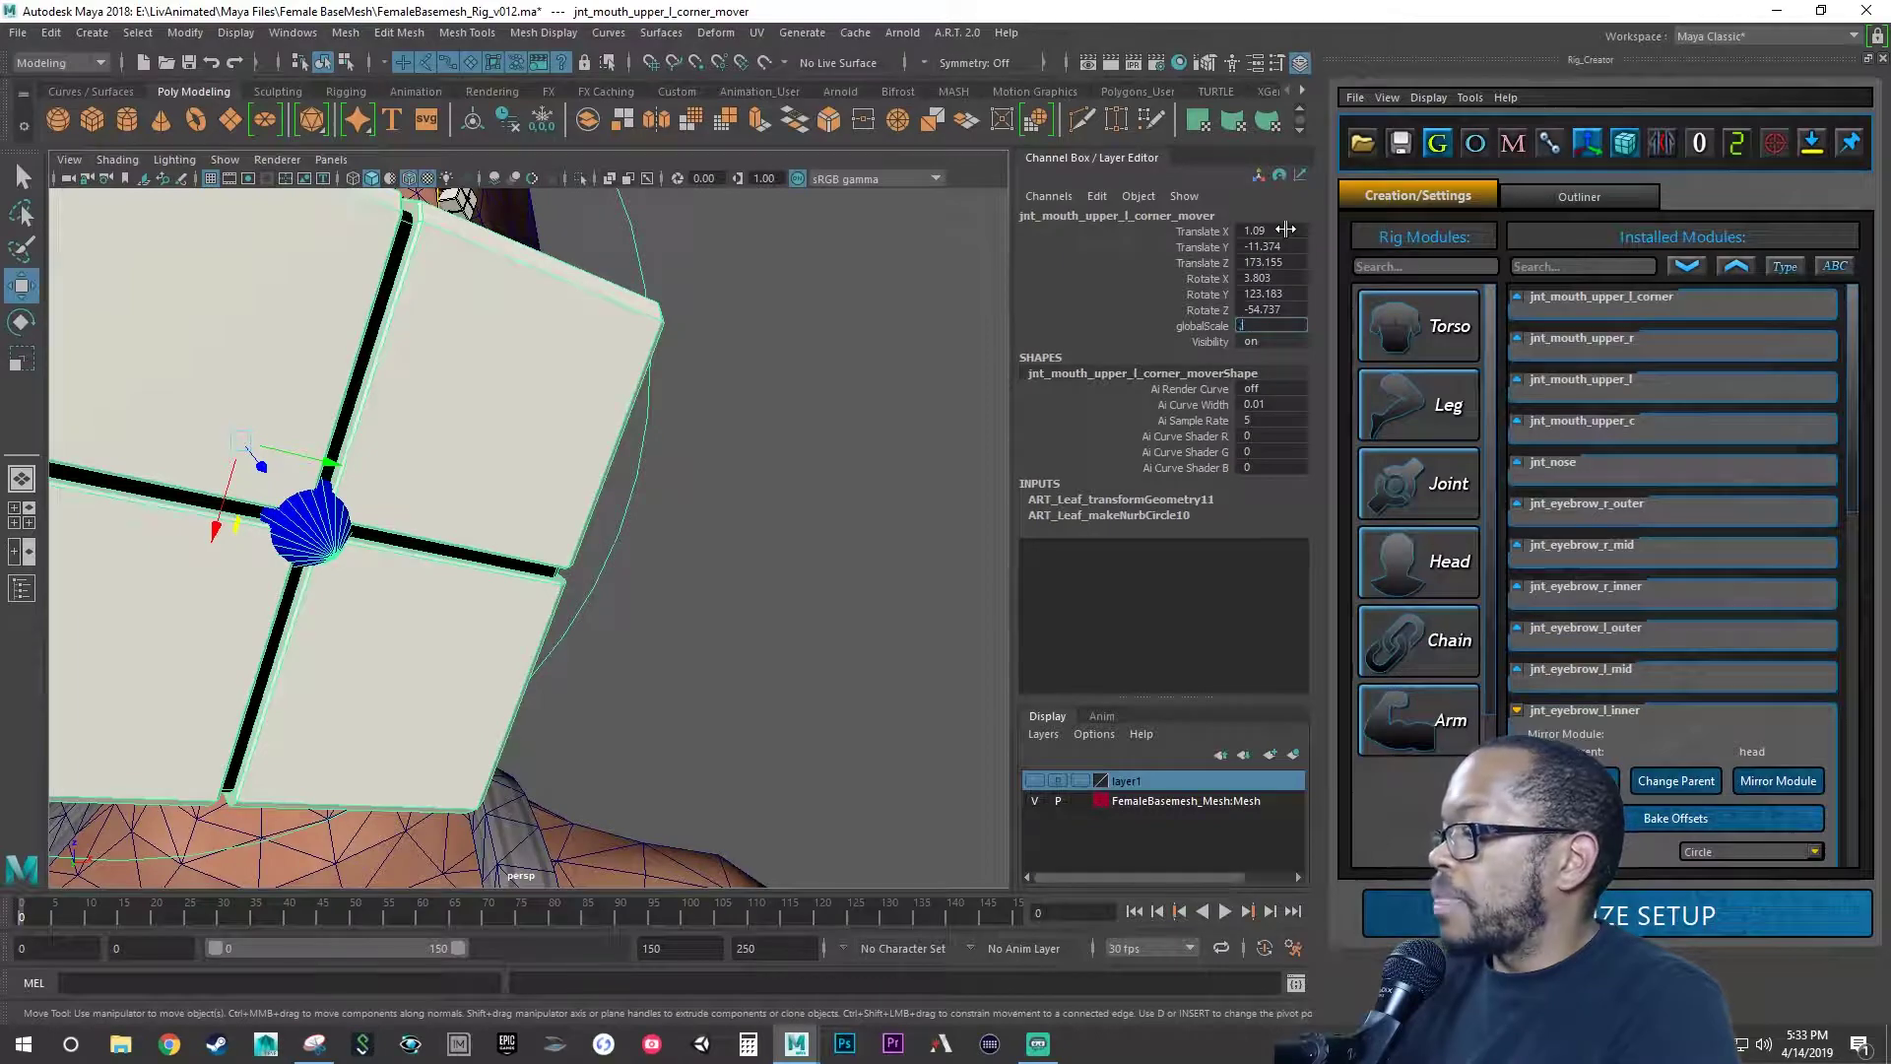
pyautogui.write('0.03')
pyautogui.press('Return')
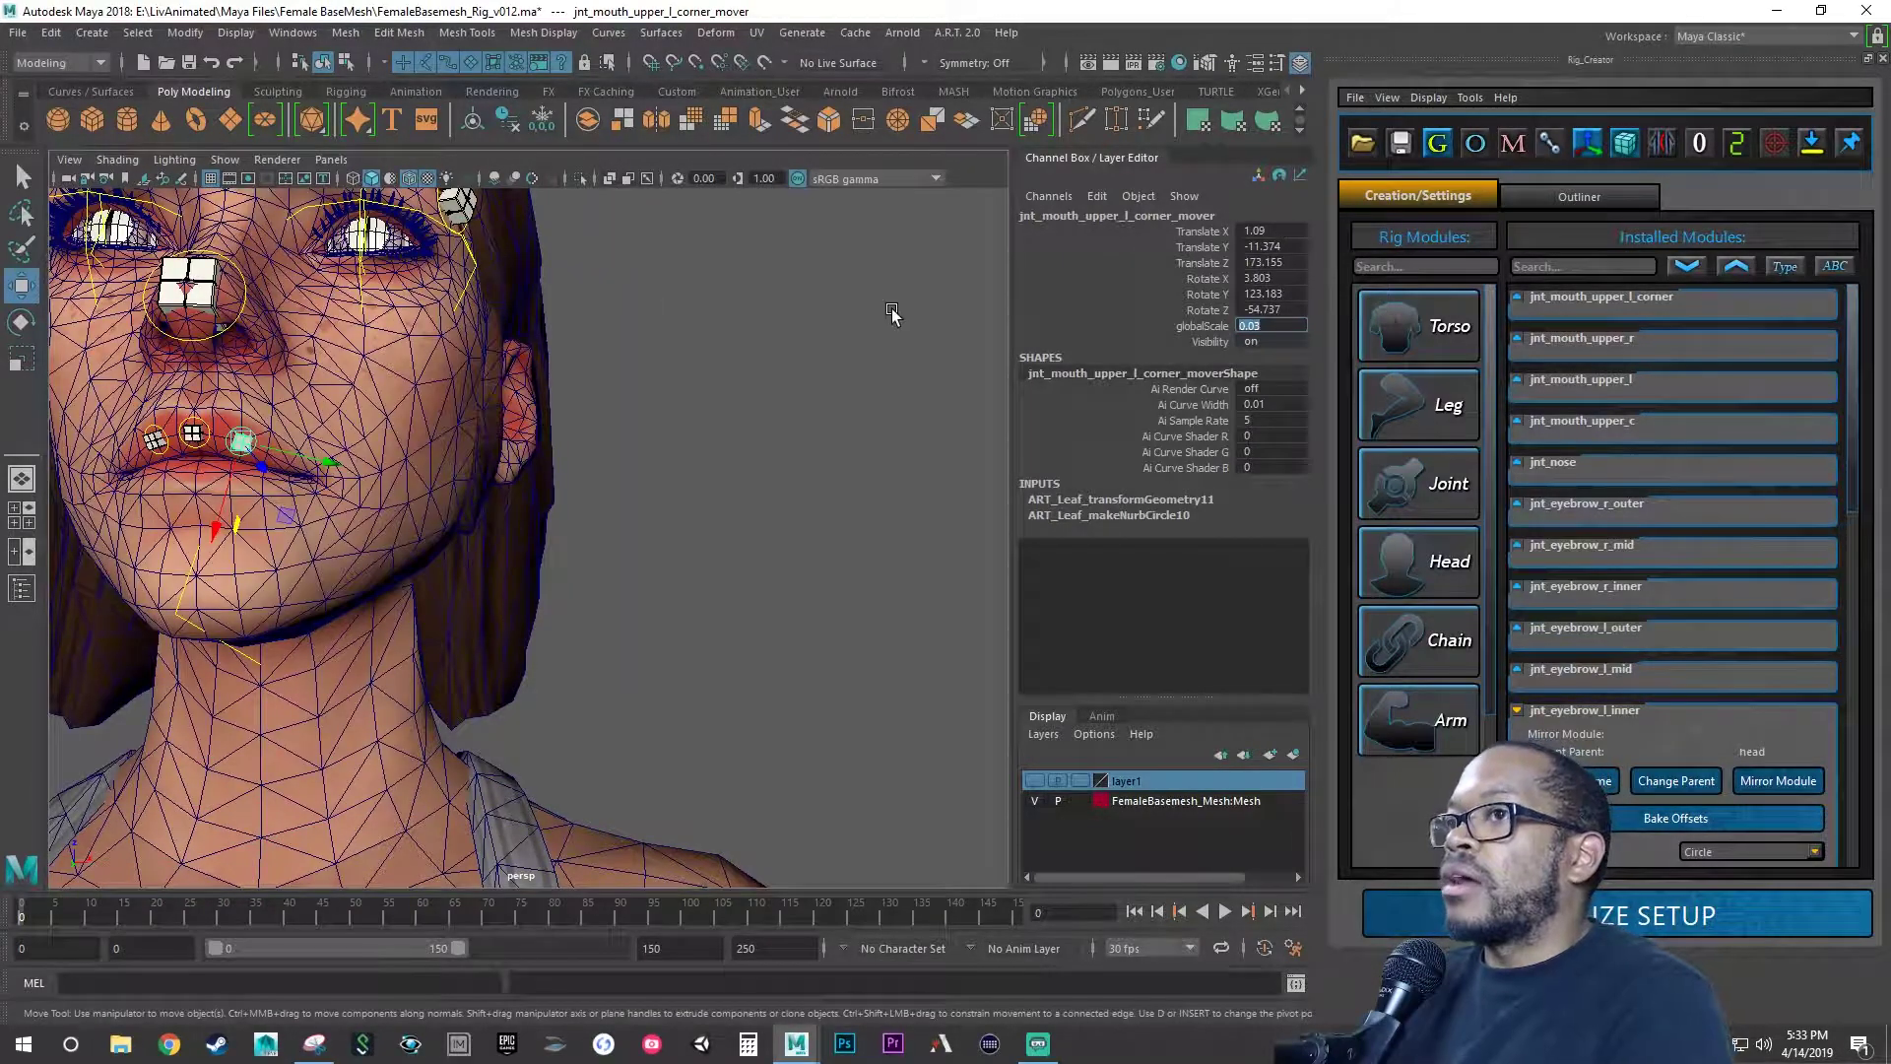
pyautogui.scroll(5, 275, 489)
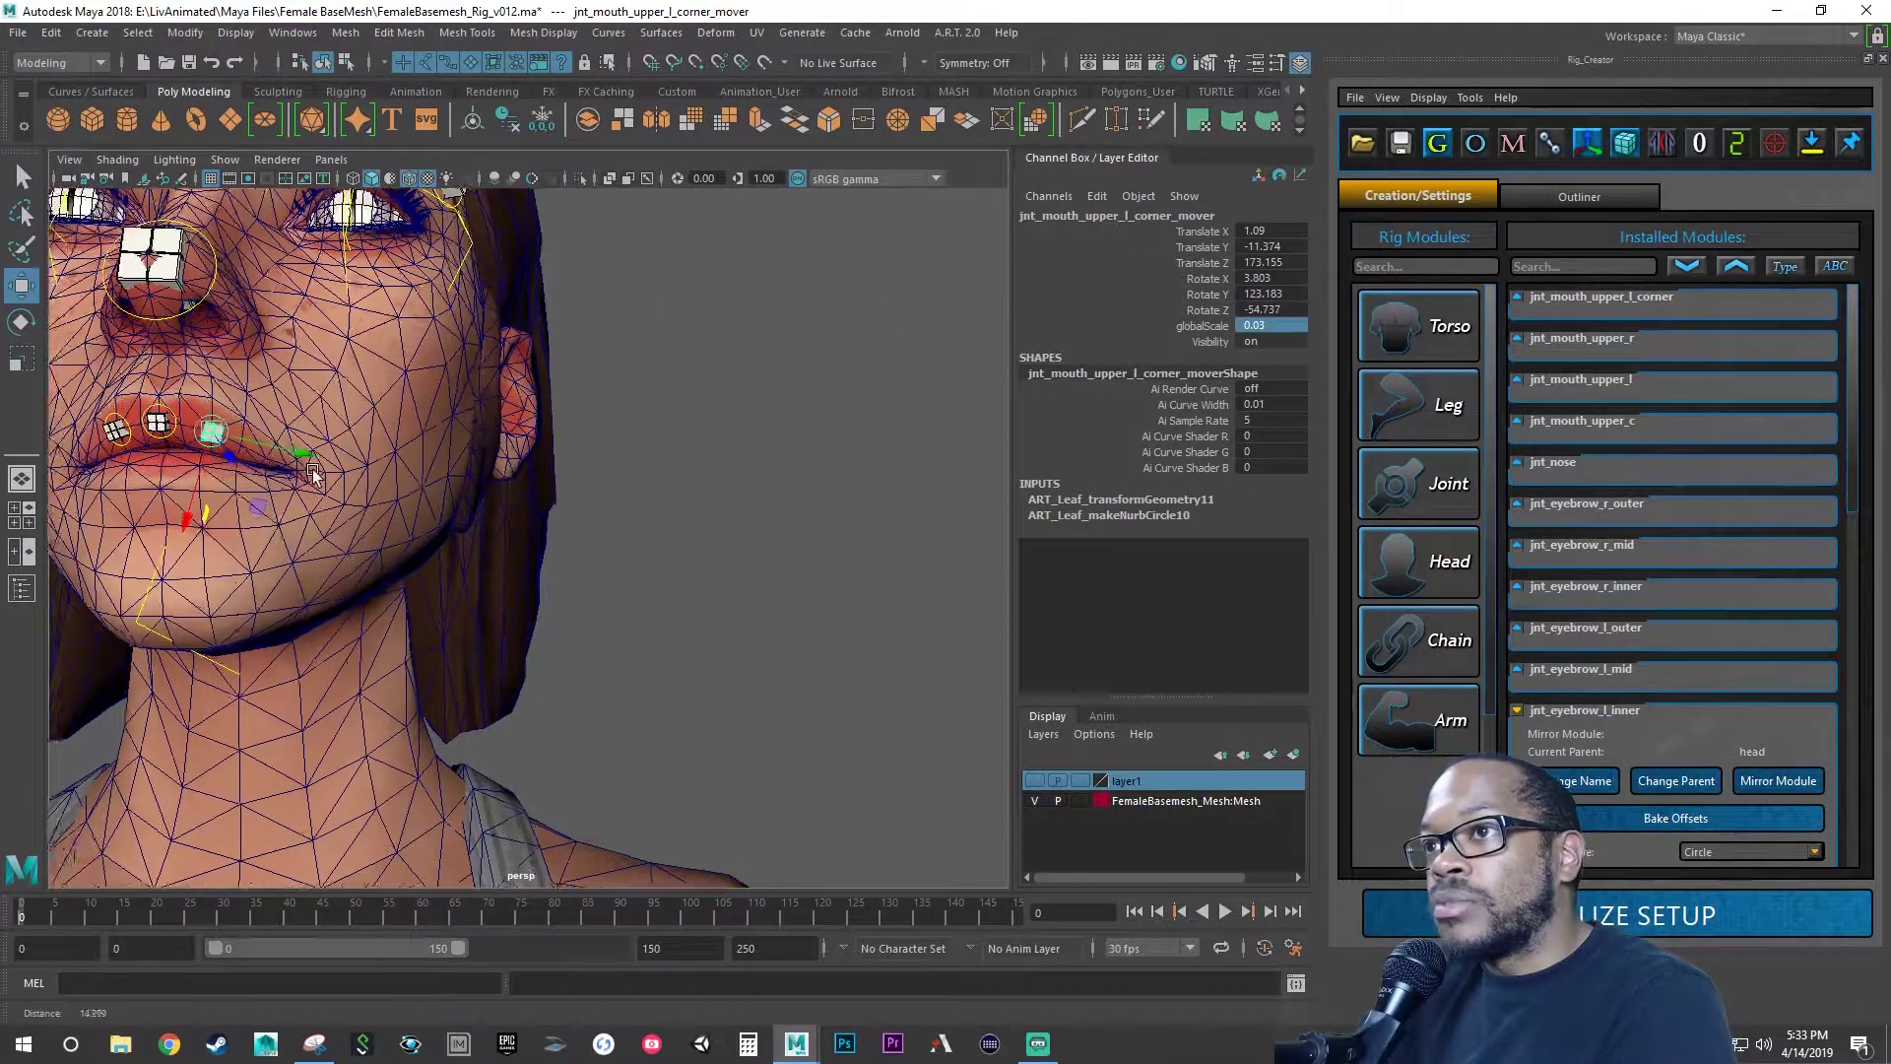
# - Move the left mouth-corner mover outward and down along the upper lip to about X 2.22, Y -10.49 and Z 172.87
pyautogui.keyDown('alt'); pyautogui.moveTo(412, 476); pyautogui.dragTo(794, 594, button='middle'); pyautogui.keyUp('alt')
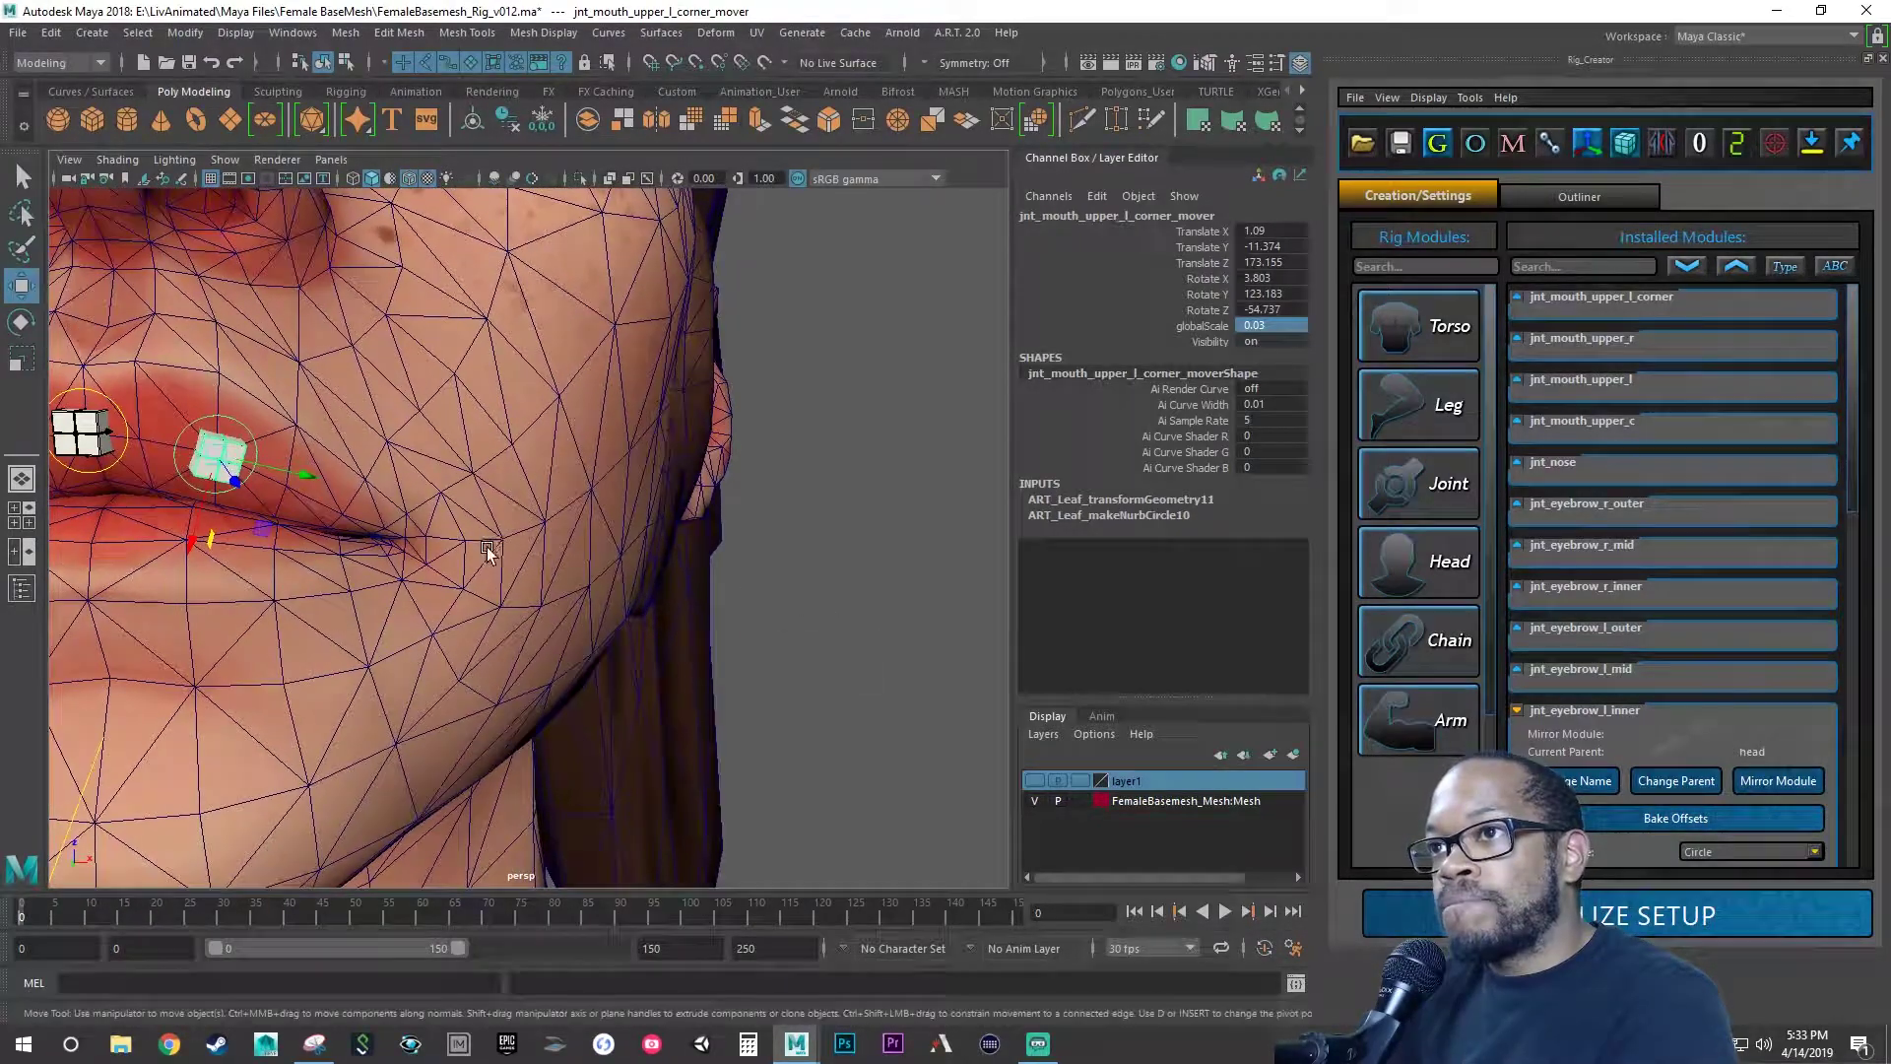
pyautogui.keyDown('alt'); pyautogui.moveTo(487, 547); pyautogui.dragTo(445, 534, button='middle'); pyautogui.keyUp('alt')
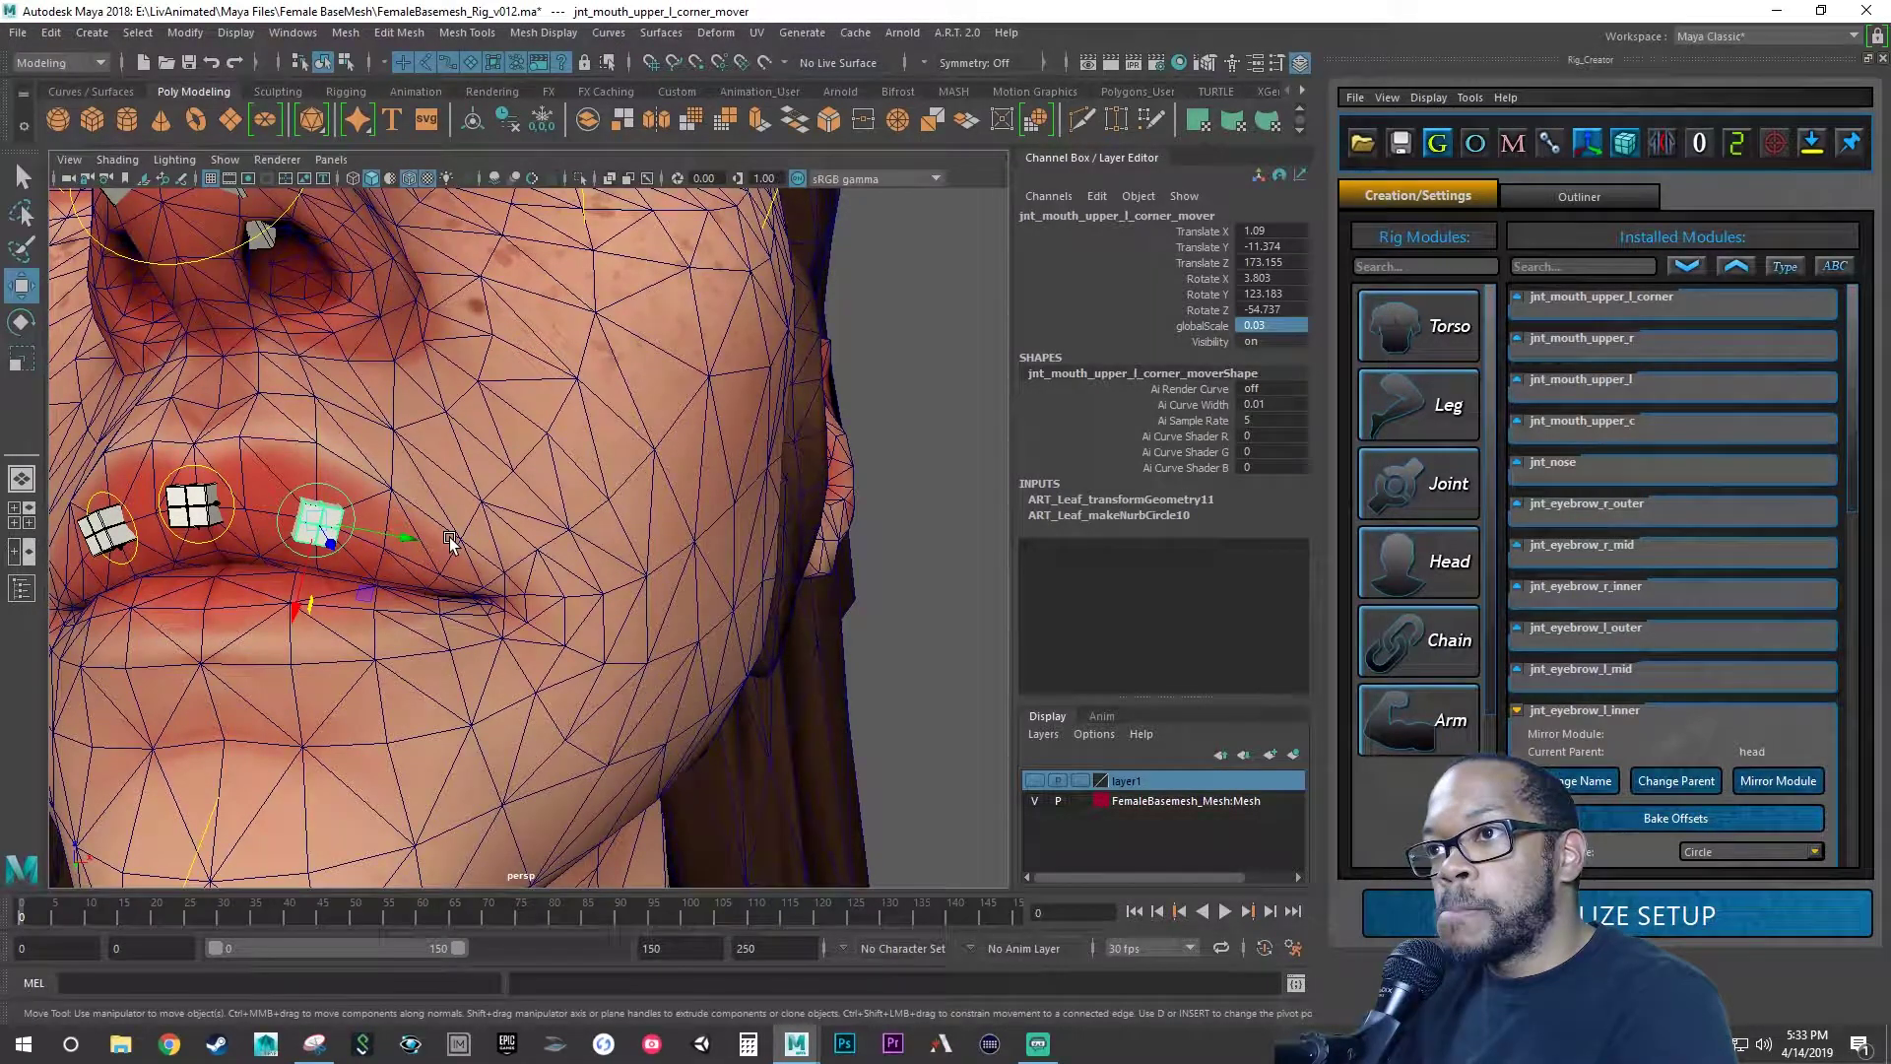
pyautogui.moveTo(392, 530); pyautogui.dragTo(520, 552)
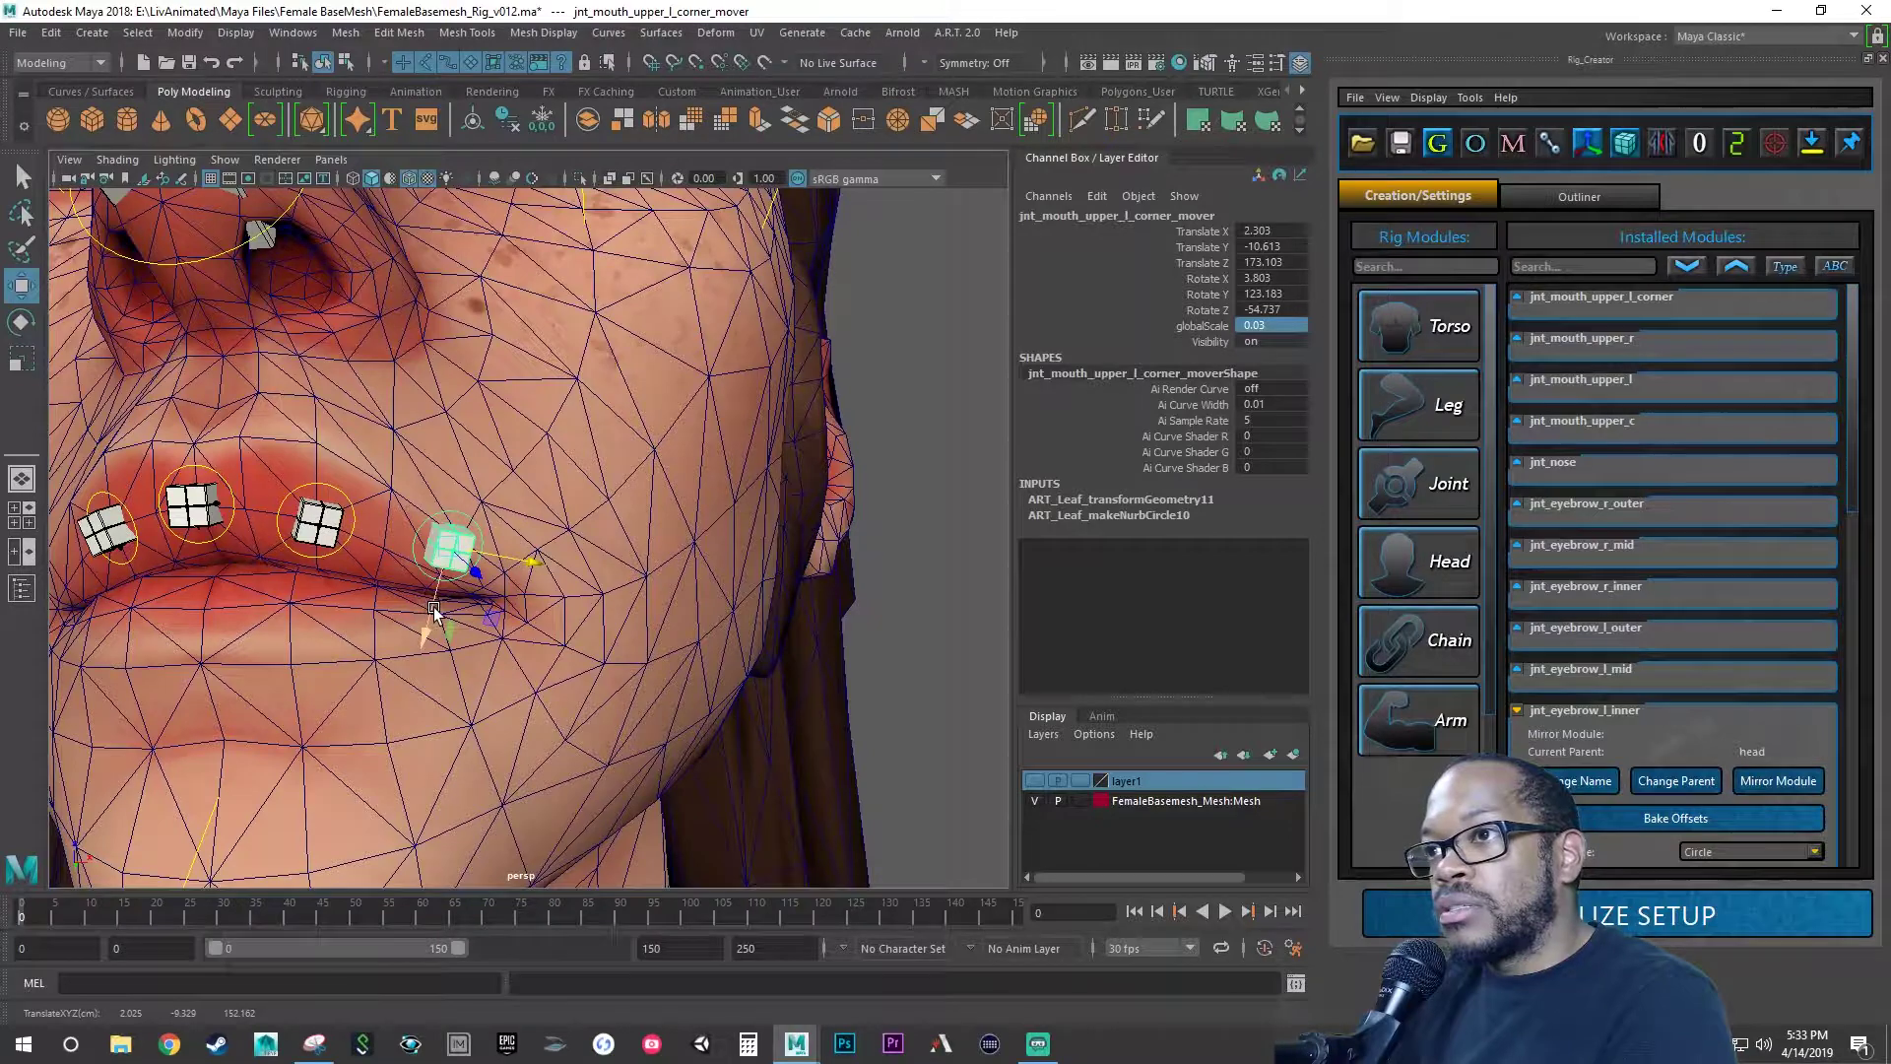
pyautogui.moveTo(435, 610); pyautogui.dragTo(423, 630, button='middle')
# - Rotate the left mouth-corner mover to about X 23.4, Y 126.5 and Z -31, and nudge it slightly down toward the lip line
pyautogui.press('e')
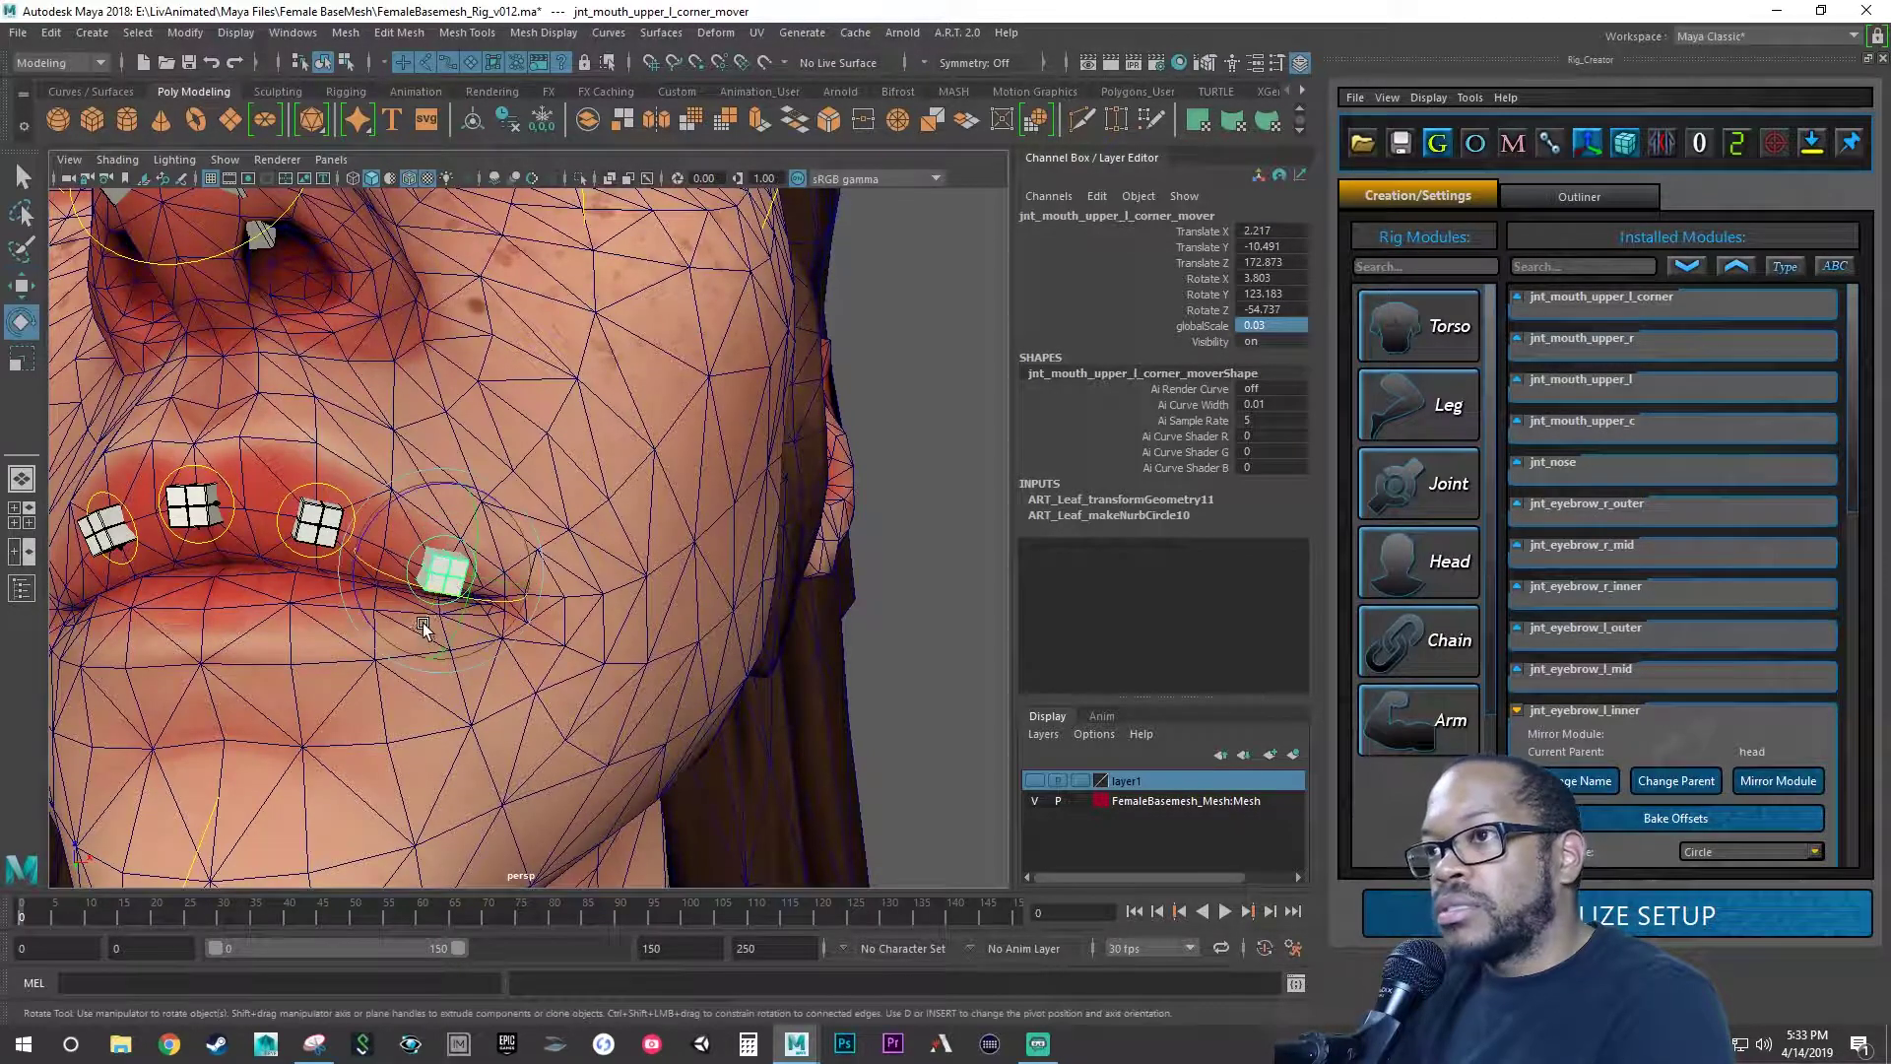
pyautogui.keyDown('alt'); pyautogui.moveTo(449, 505); pyautogui.dragTo(505, 512); pyautogui.keyUp('alt')
pyautogui.press('f')
pyautogui.press('w')
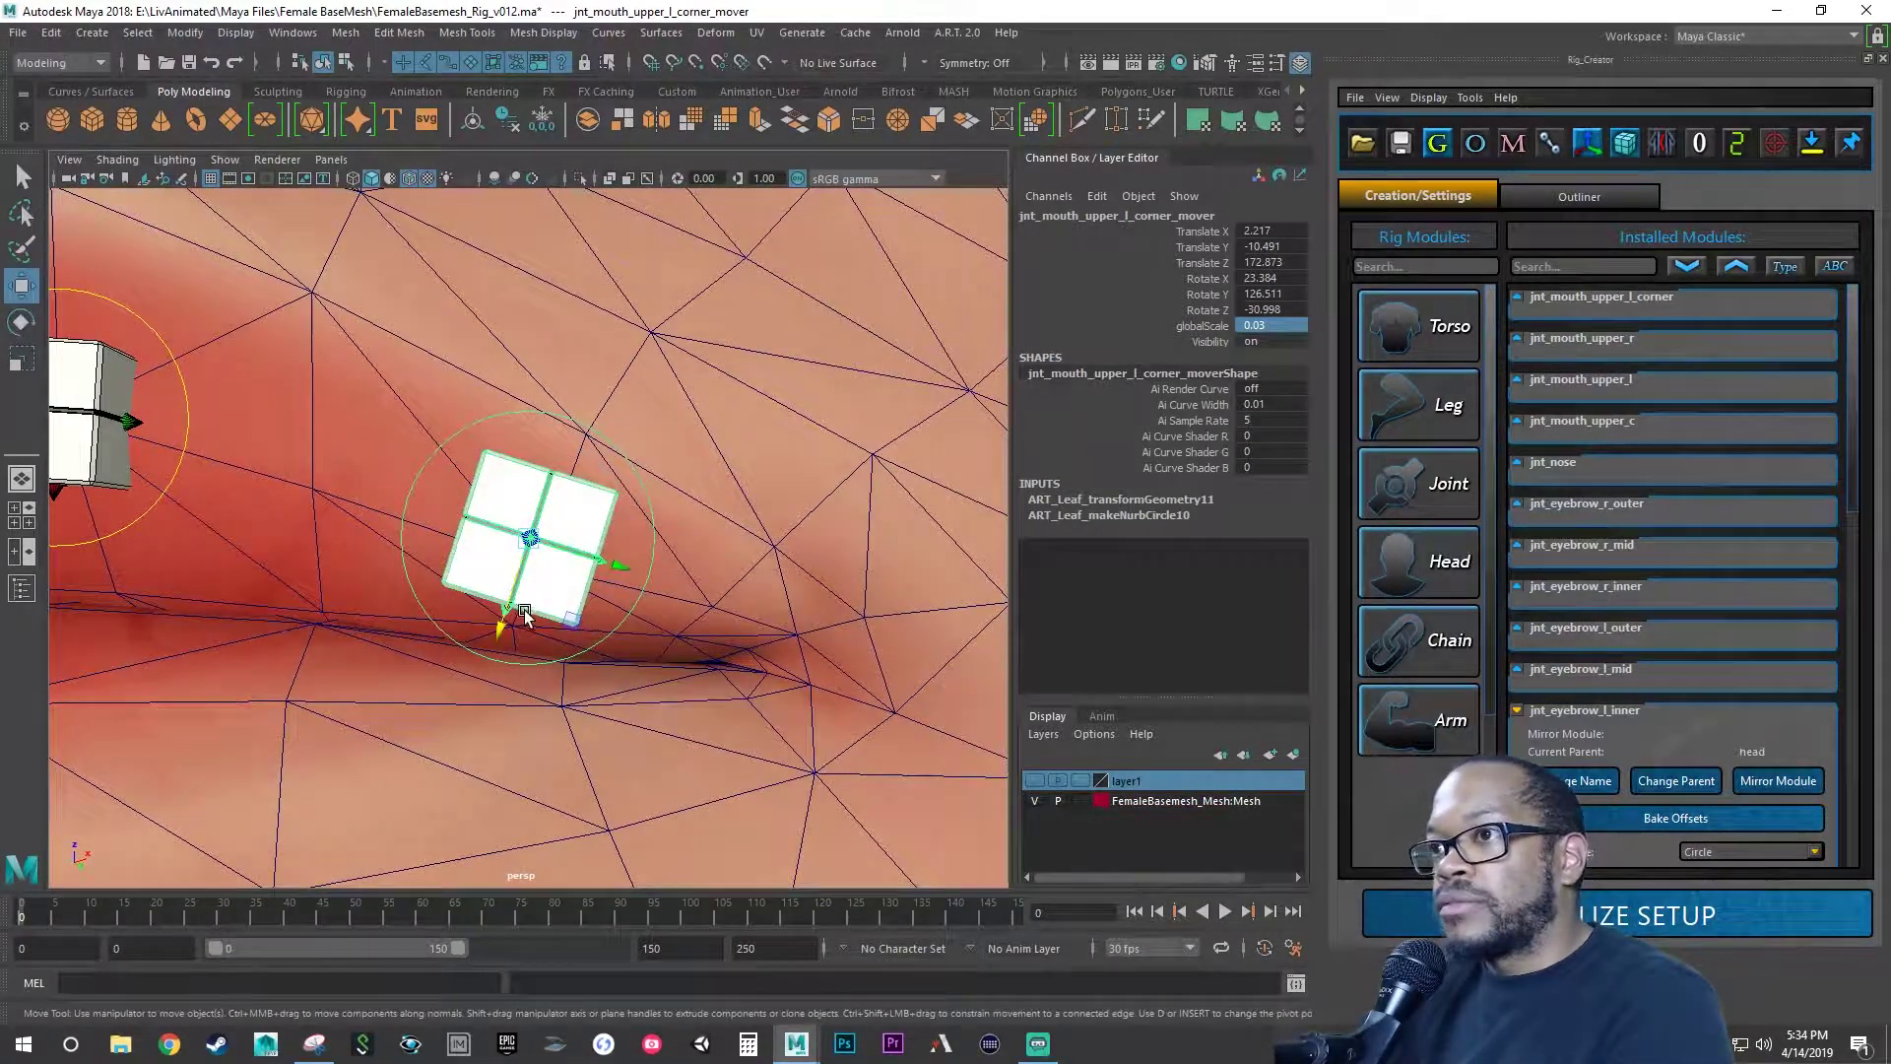
pyautogui.moveTo(501, 628); pyautogui.dragTo(501, 641)
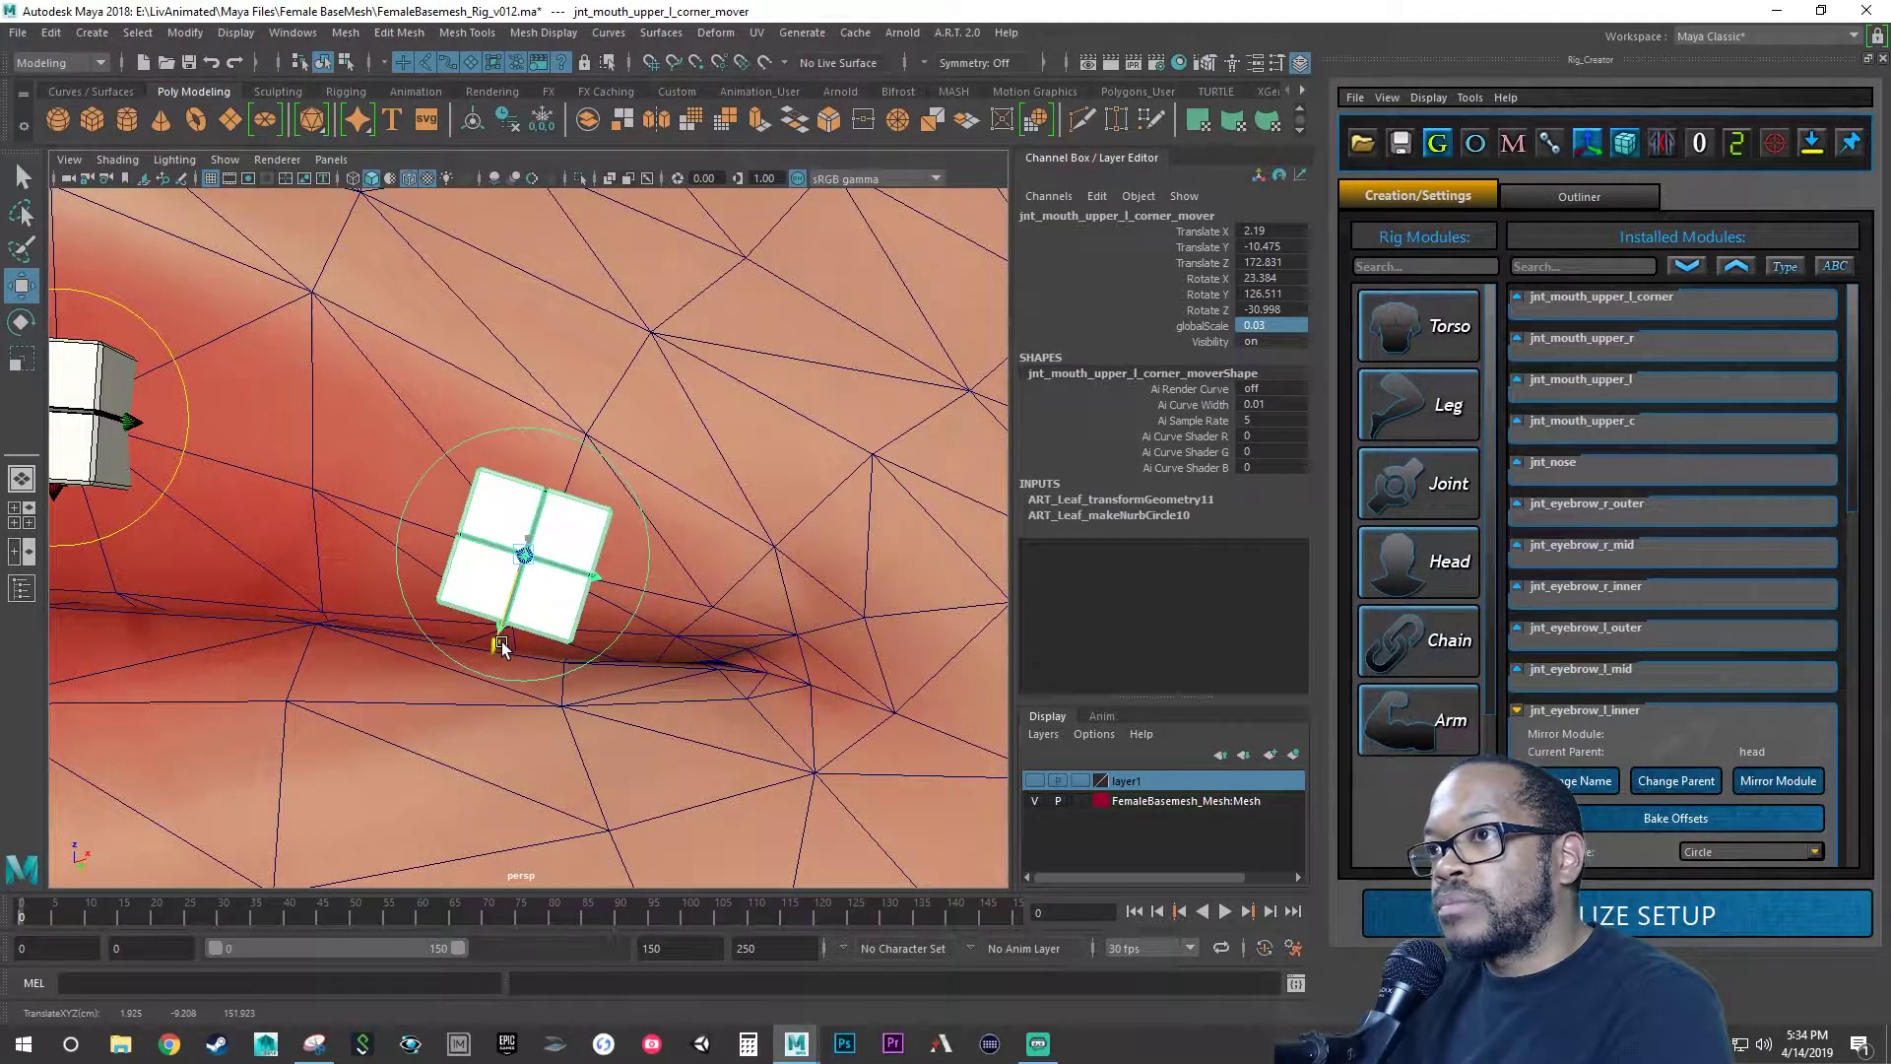
# - Fine-tune the mouth-corner mover's rotation to about 22.1, 126.1, -32.6 and shift it to about X 2.15, Y -10.4, Z 172.88
pyautogui.press('e')
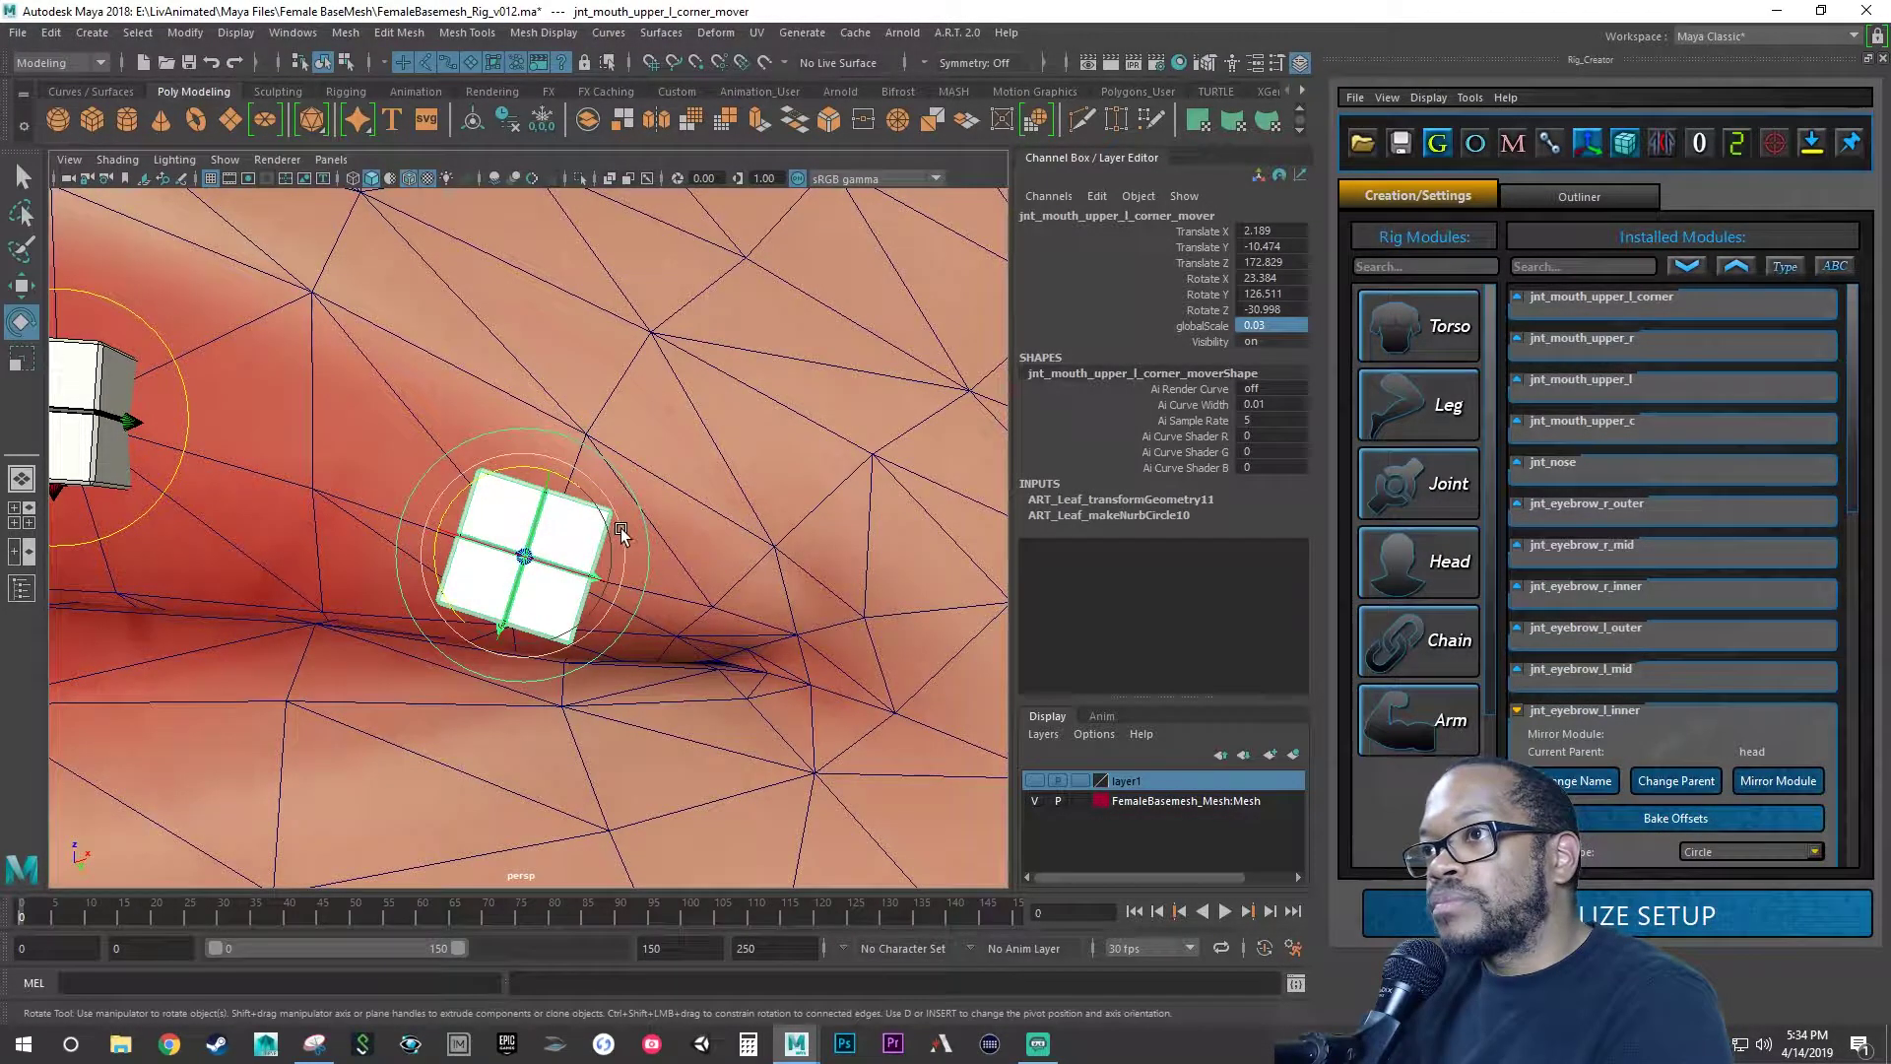
pyautogui.moveTo(624, 526); pyautogui.dragTo(486, 642)
pyautogui.press('w')
# - Reduce the mouth-corner mover's Rotate X to about 11.7 and reposition it on the lip surface at about X 2.2, Y -10.35, Z 172.87
pyautogui.press('e')
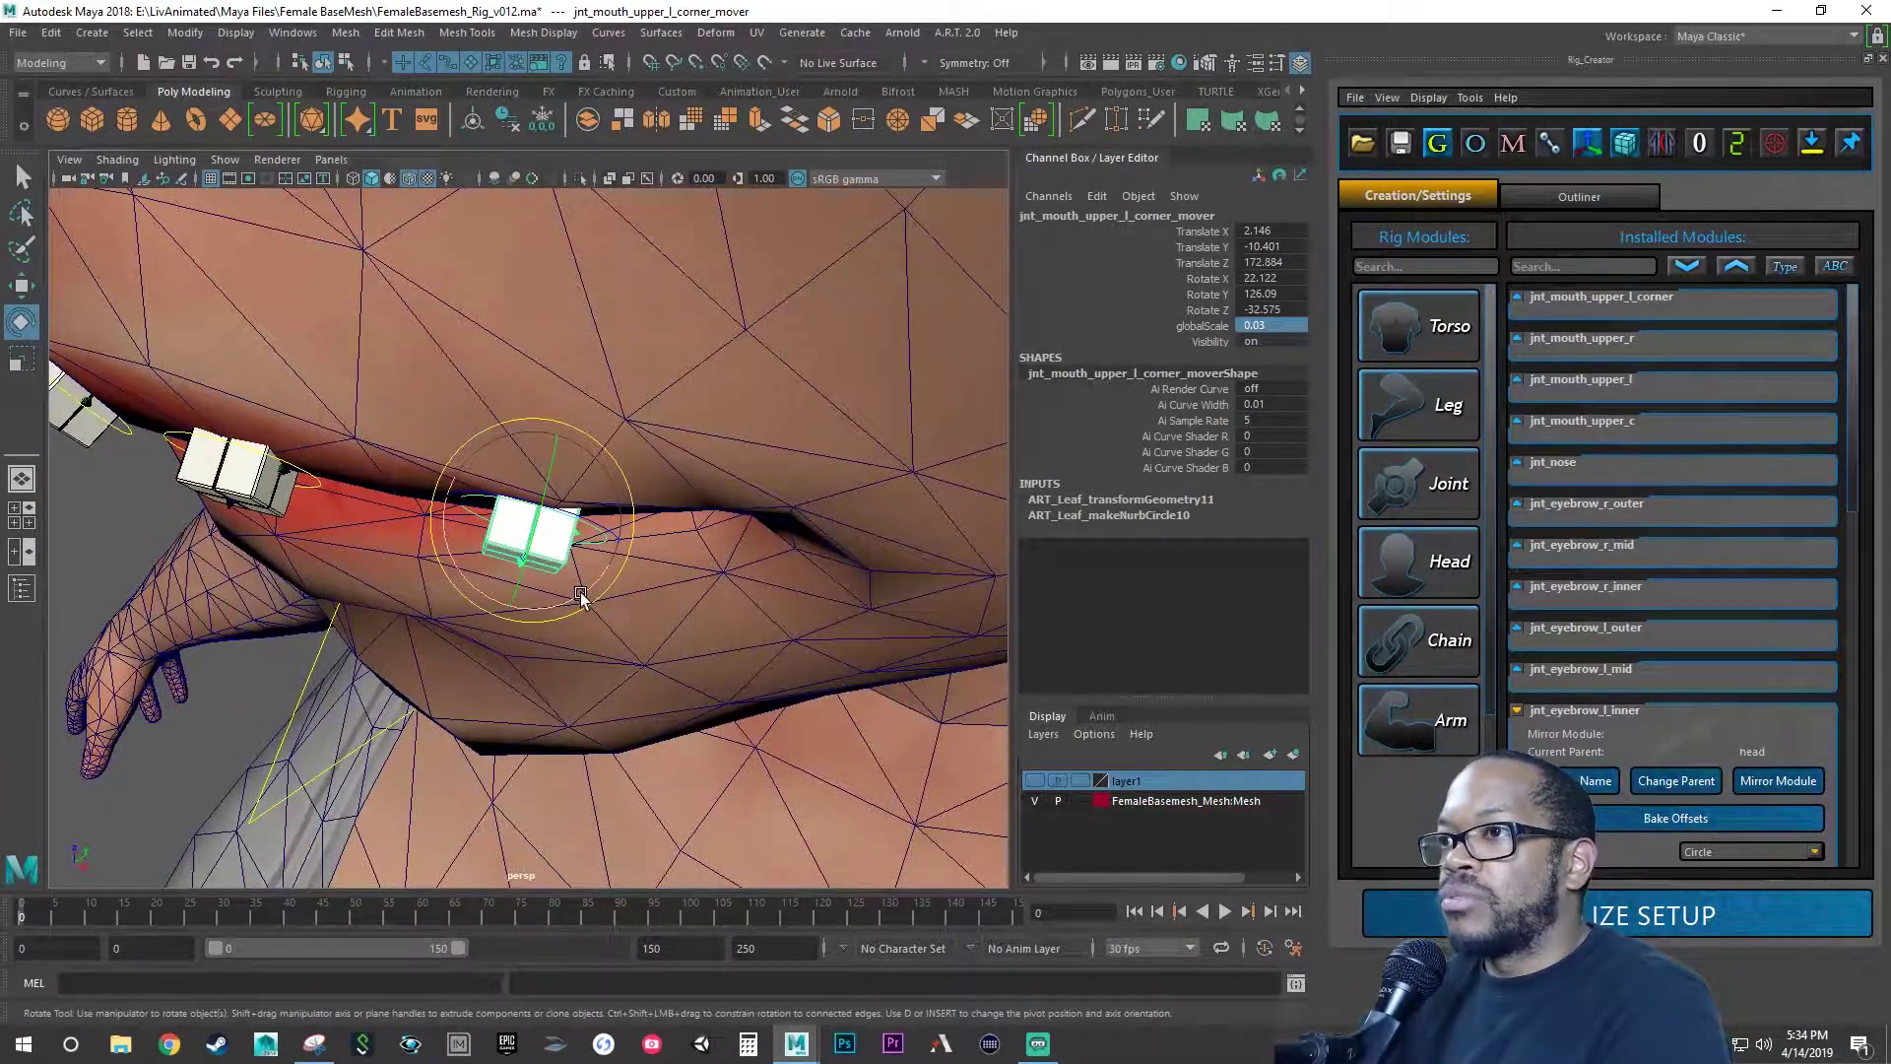
pyautogui.moveTo(581, 594); pyautogui.dragTo(680, 493)
pyautogui.press('w')
pyautogui.press('e')
pyautogui.press('w')
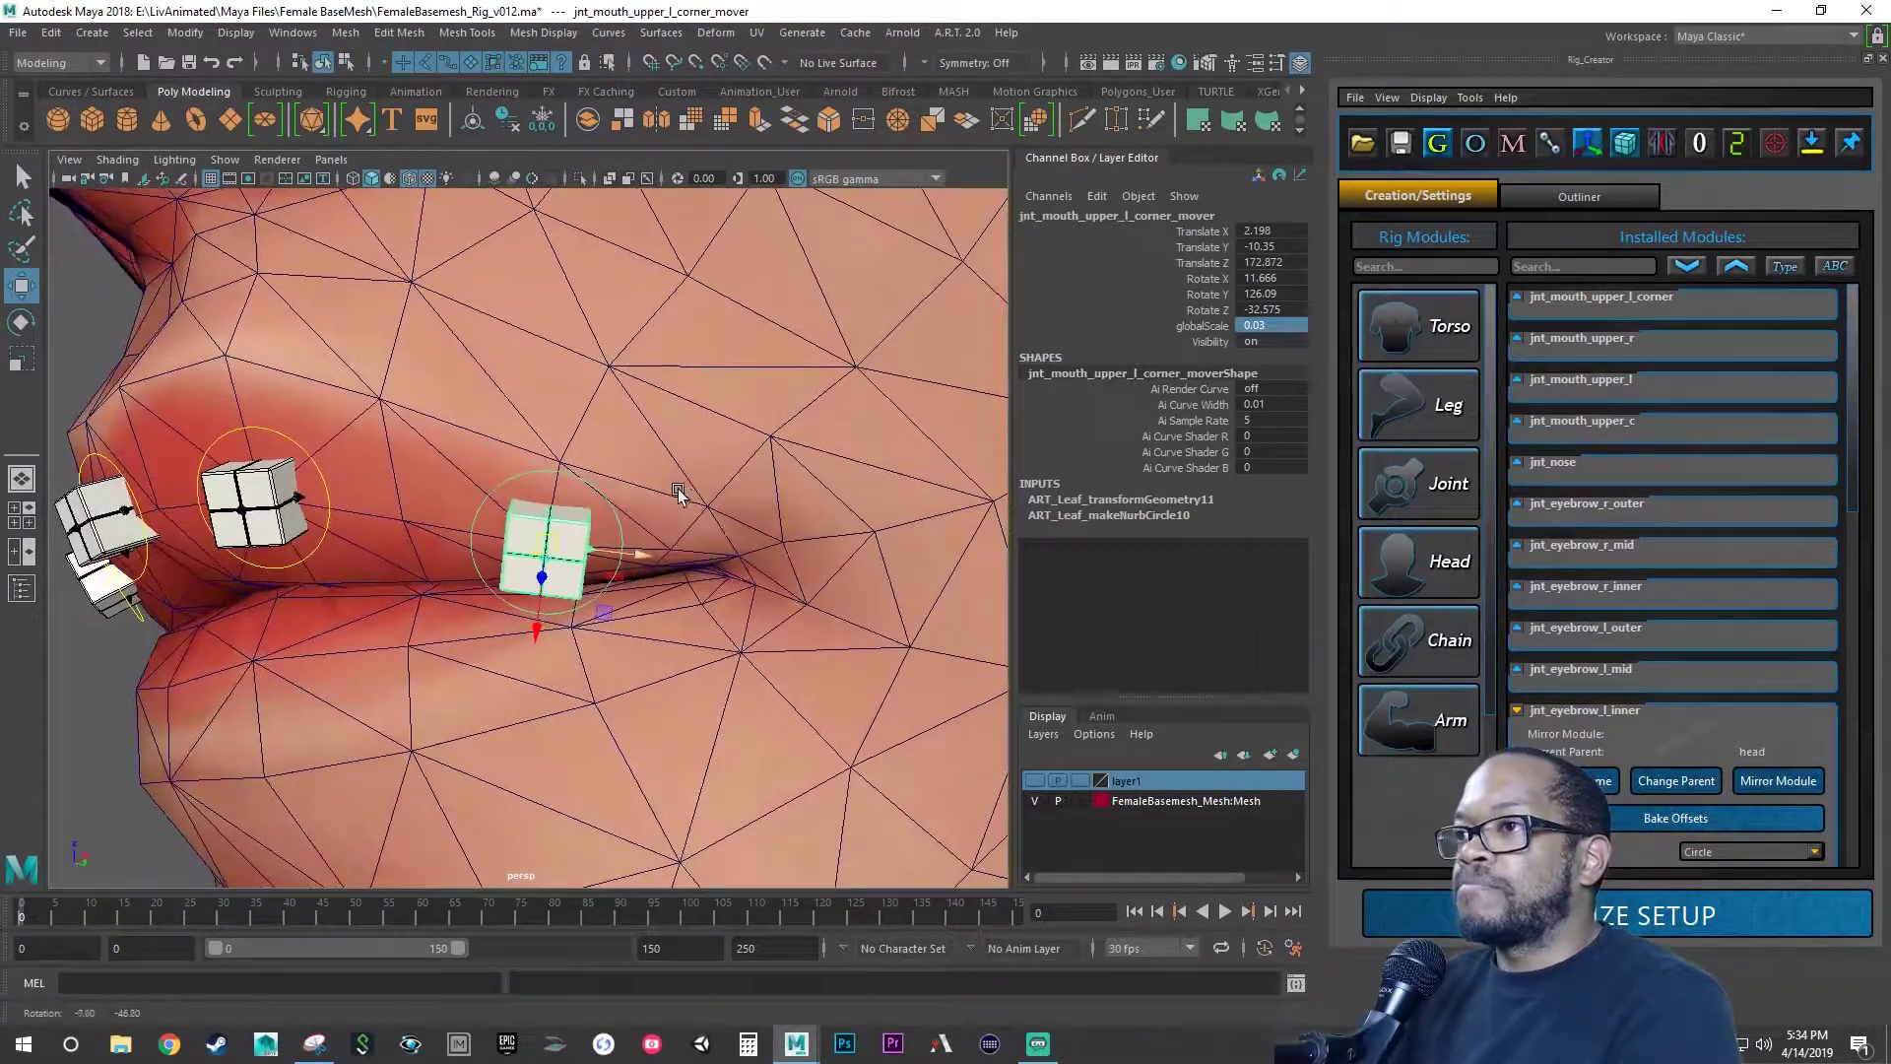
pyautogui.keyDown('alt'); pyautogui.moveTo(680, 493); pyautogui.dragTo(729, 500, button='right'); pyautogui.keyUp('alt')
pyautogui.keyDown('alt'); pyautogui.moveTo(729, 500); pyautogui.dragTo(700, 498); pyautogui.keyUp('alt')
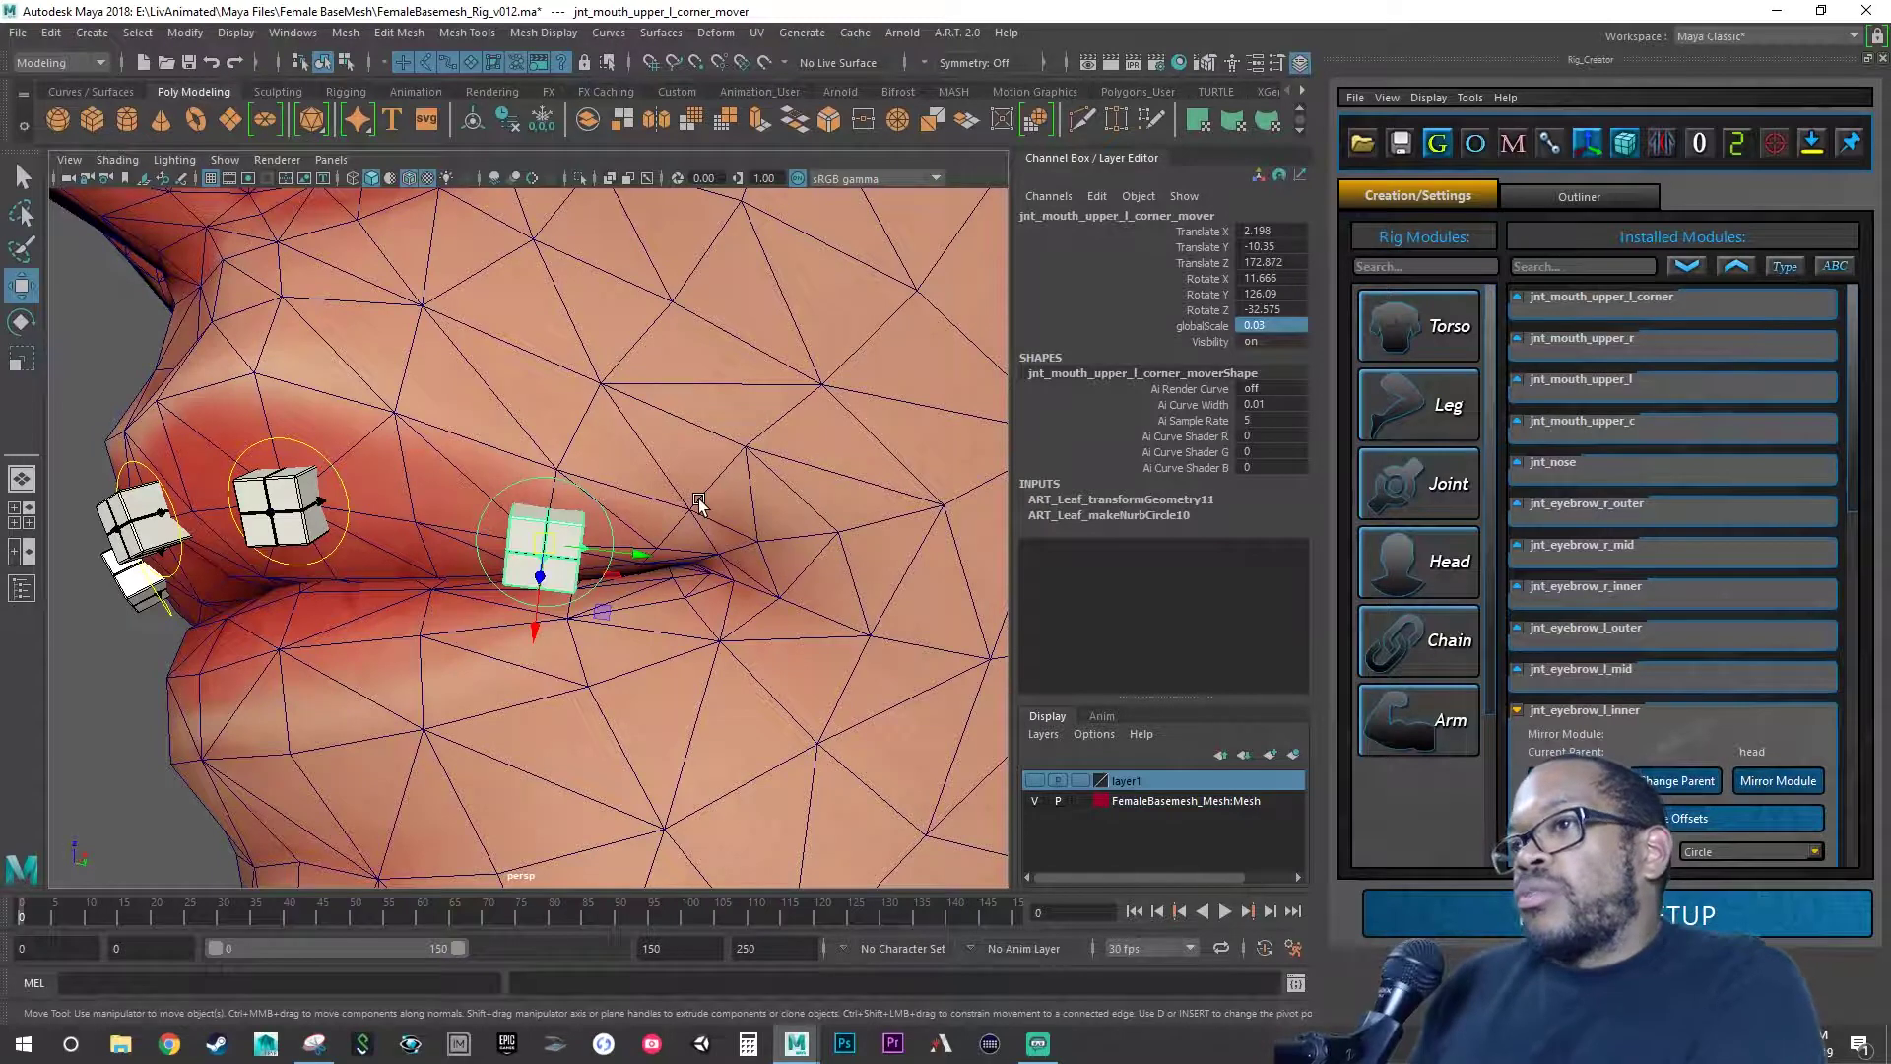